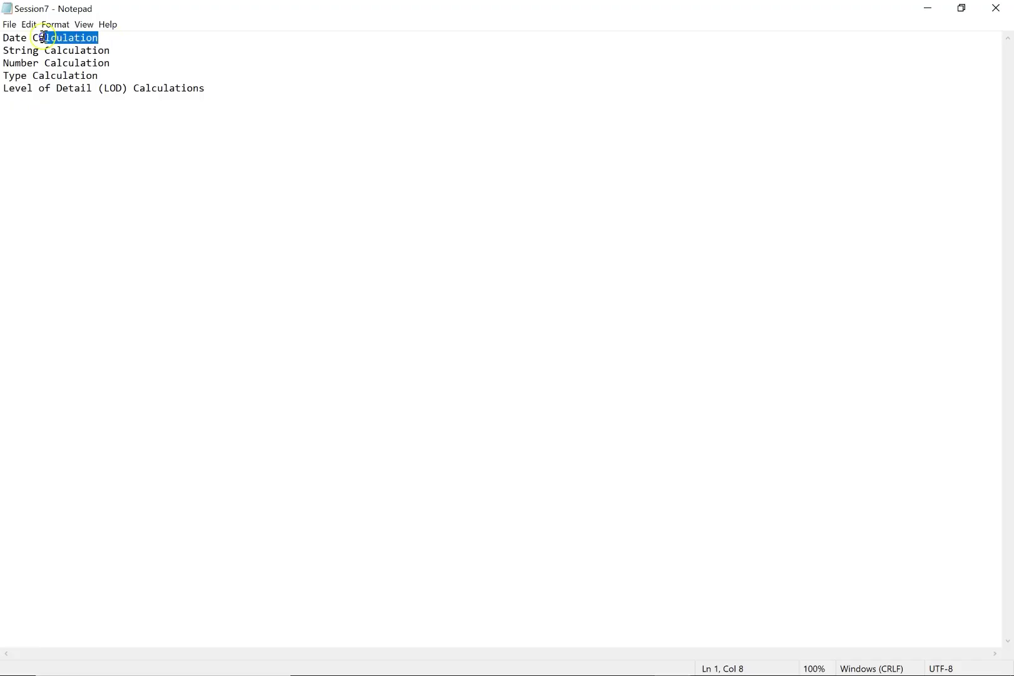
# Step: Go through the calculation types listed in the Session7 notes, from String Calculation to Level of Detail (LOD) Calculations
pyautogui.click(123, 51)
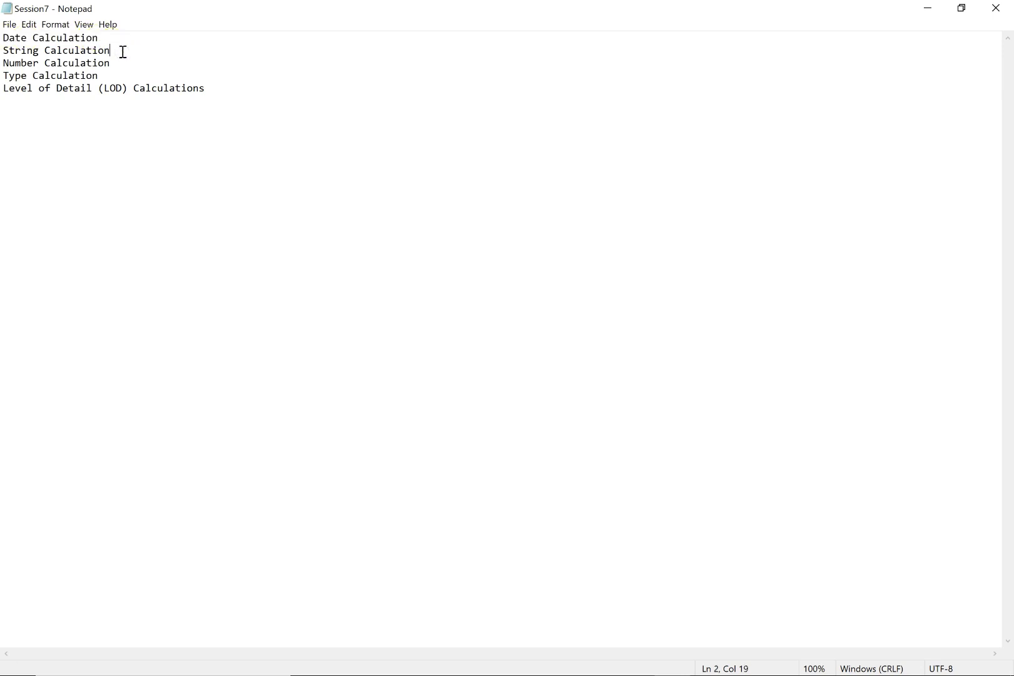
pyautogui.click(126, 64)
pyautogui.click(127, 82)
pyautogui.click(208, 87)
# Step: Minimize the notes, launch Tableau 2019.4 from the desktop and continue the trial
pyautogui.moveTo(451, 656)
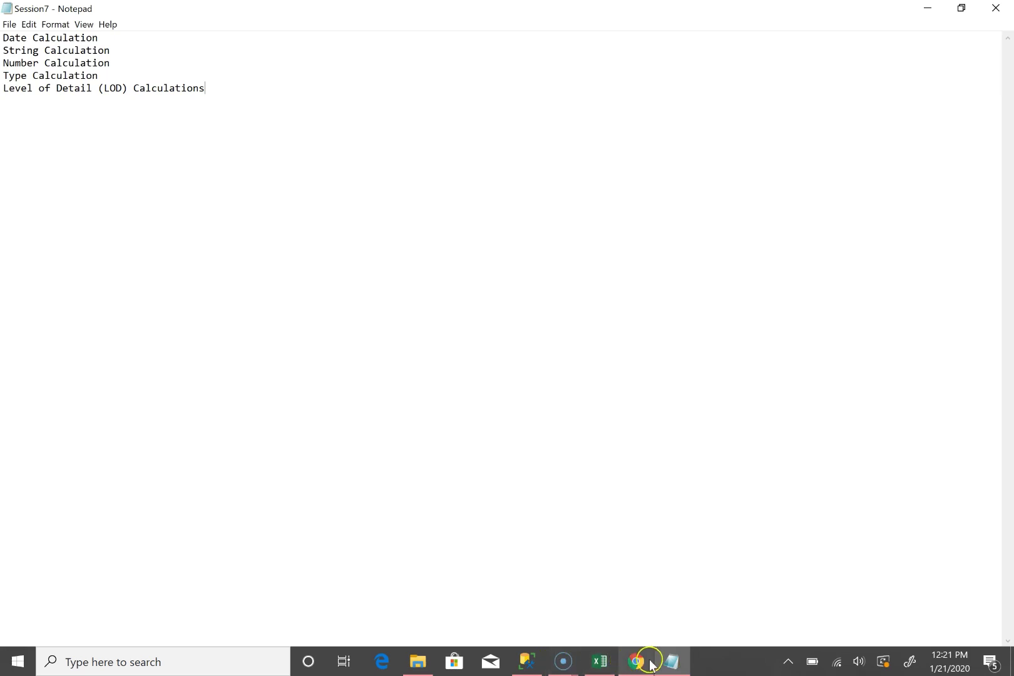
pyautogui.click(928, 8)
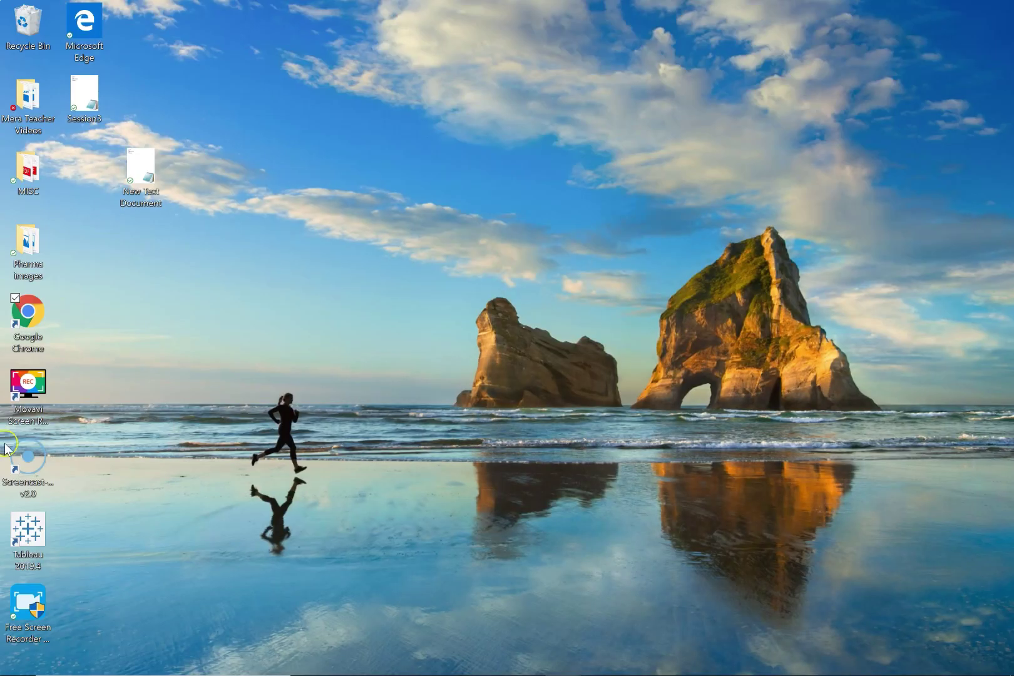
pyautogui.doubleClick(32, 540)
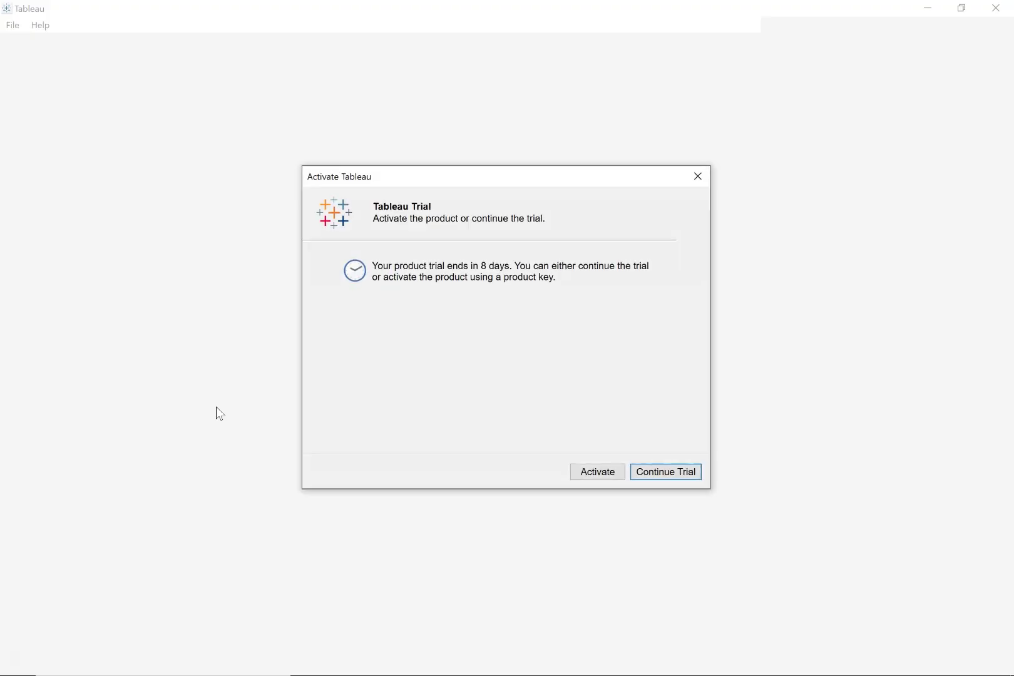
pyautogui.click(679, 475)
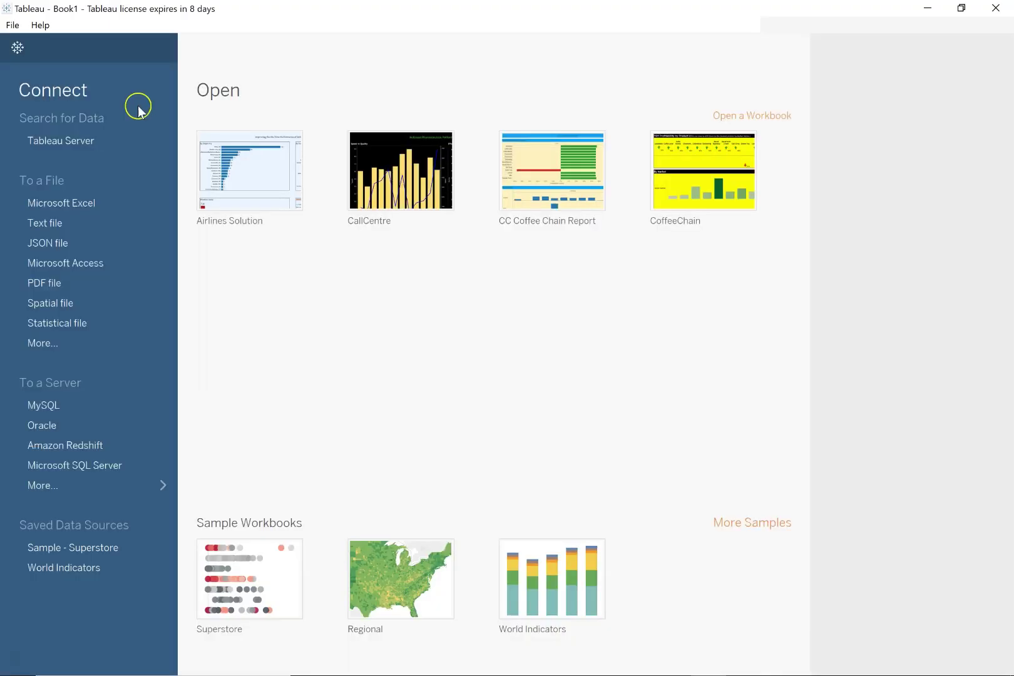
# Step: Connect to the Sample - Superstore Excel file and add its Orders sheet to the data source
pyautogui.click(59, 203)
pyautogui.doubleClick(227, 124)
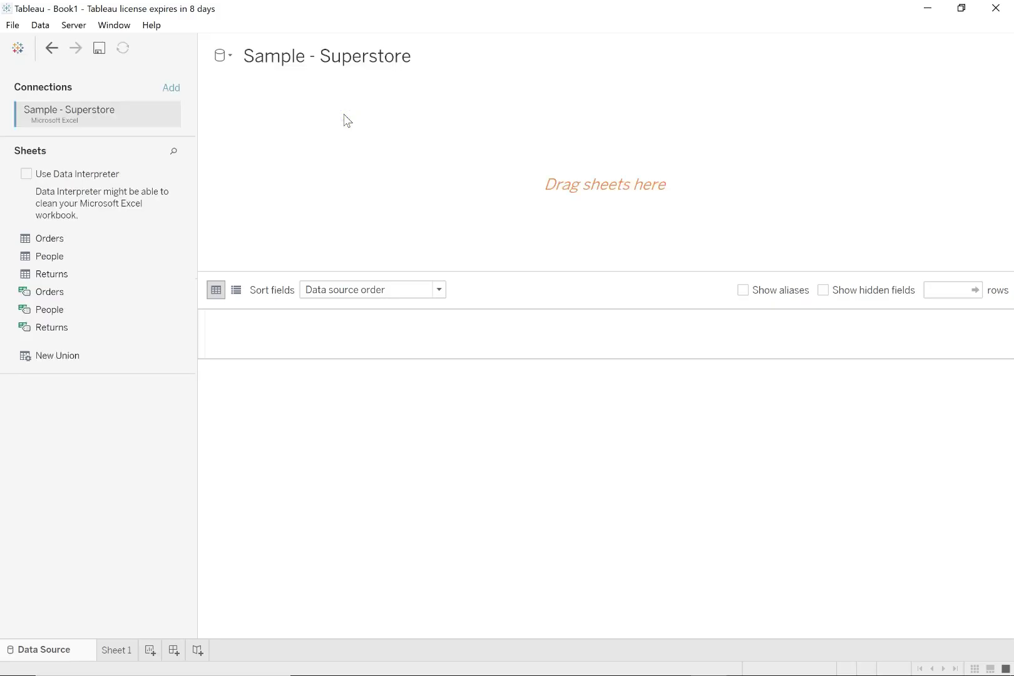
pyautogui.click(242, 162)
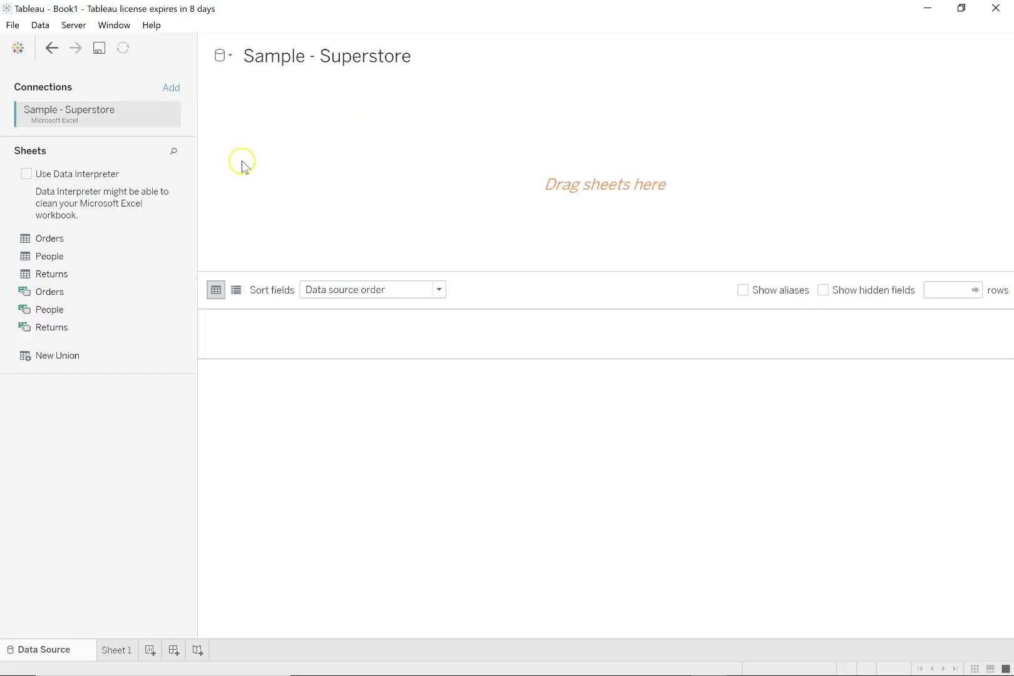
pyautogui.doubleClick(55, 242)
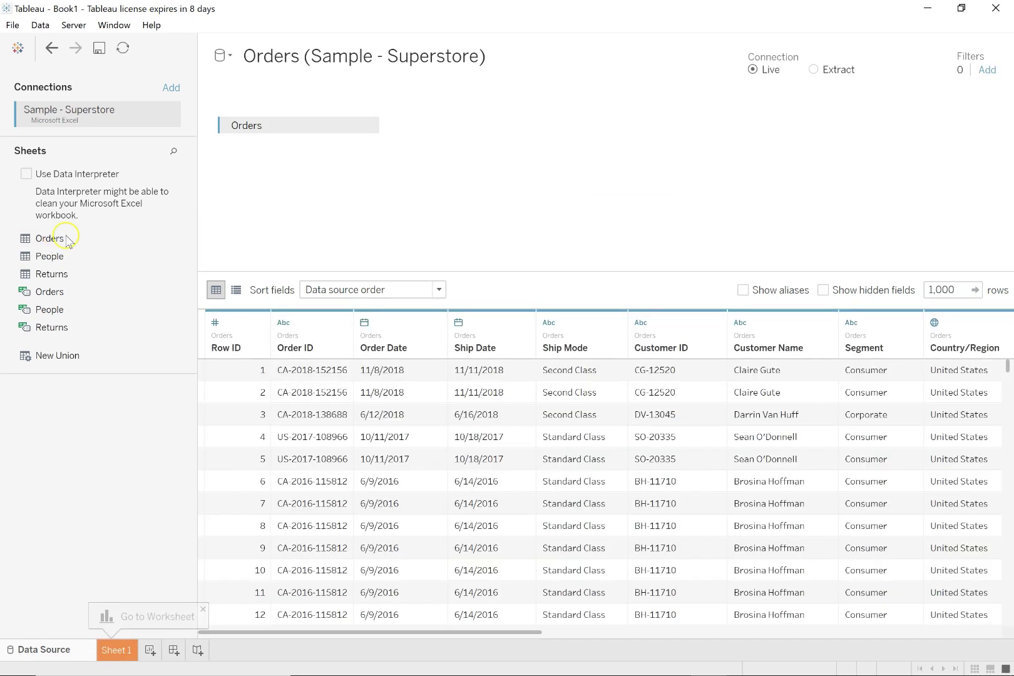
# Step: On Sheet 1, plot Sales by year with Order Date on Columns and Sales on Rows
pyautogui.click(121, 649)
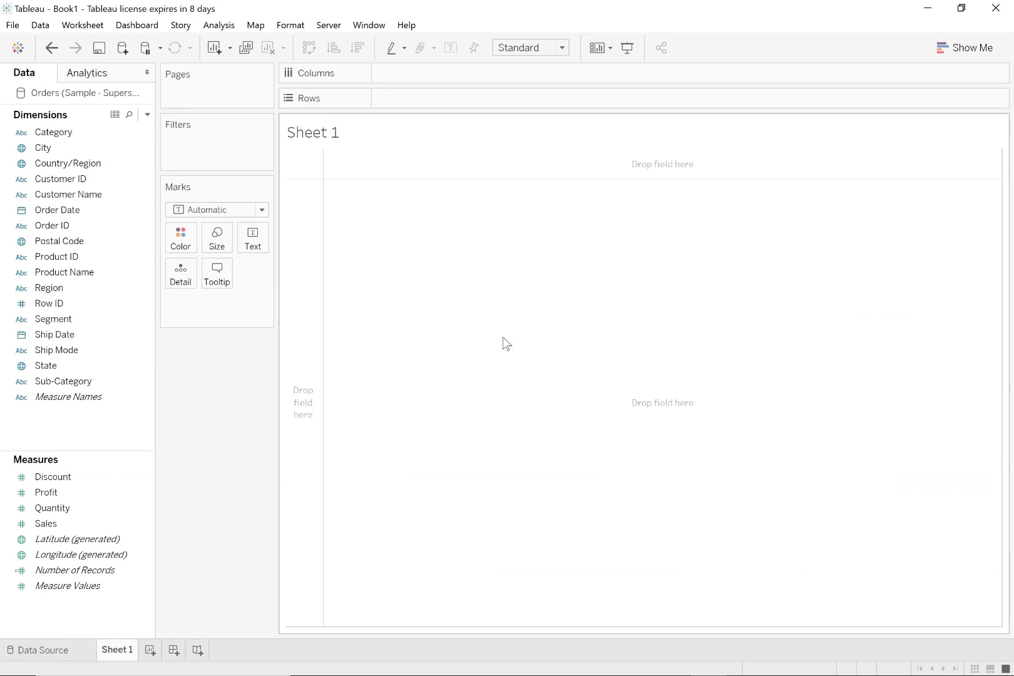
pyautogui.click(124, 276)
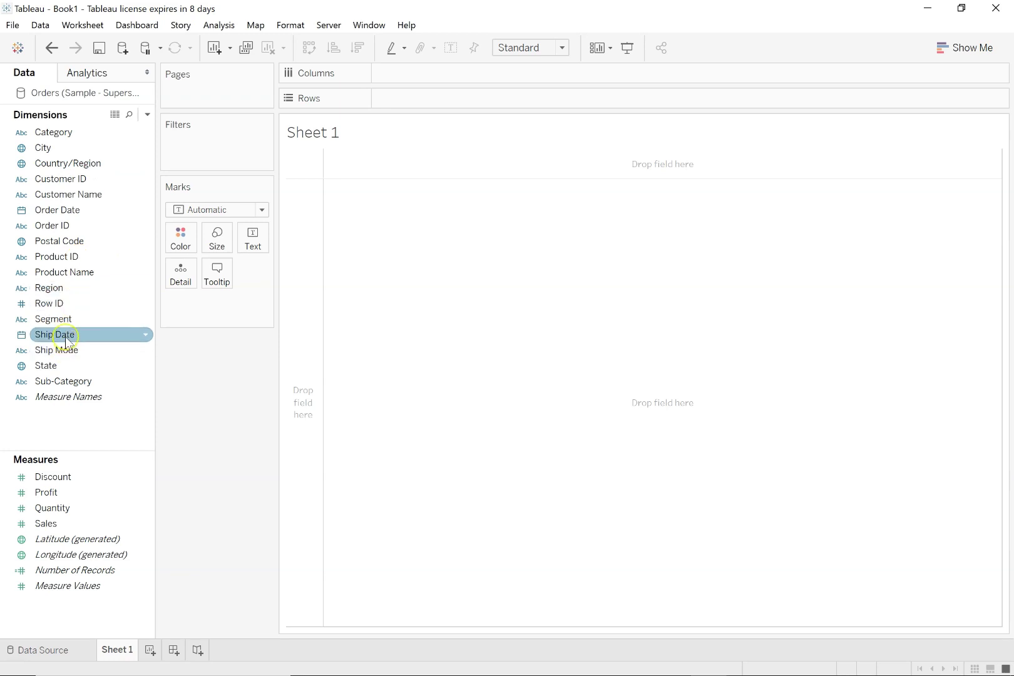
pyautogui.moveTo(82, 213); pyautogui.dragTo(456, 79)
pyautogui.click(57, 525)
pyautogui.moveTo(57, 524)
pyautogui.mouseDown()
pyautogui.moveTo(430, 273)
pyautogui.moveTo(425, 95)
pyautogui.moveTo(411, 95)
pyautogui.mouseUp()
# Step: Change the line chart to a text table of Sales by Order Date year and hide the chart suggestions
pyautogui.click(945, 46)
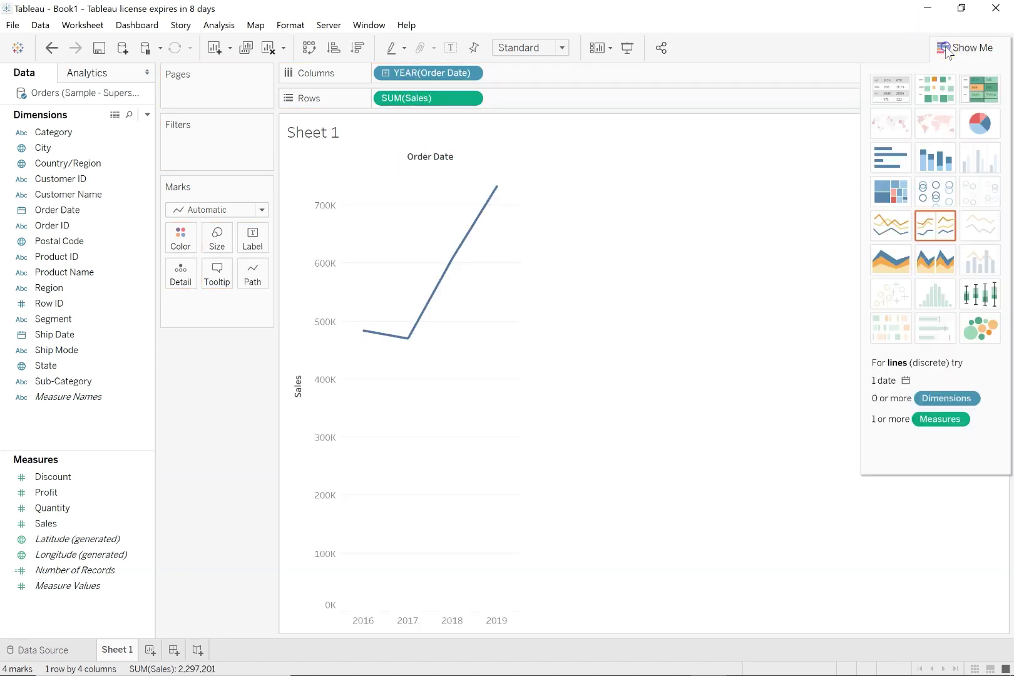
pyautogui.click(889, 84)
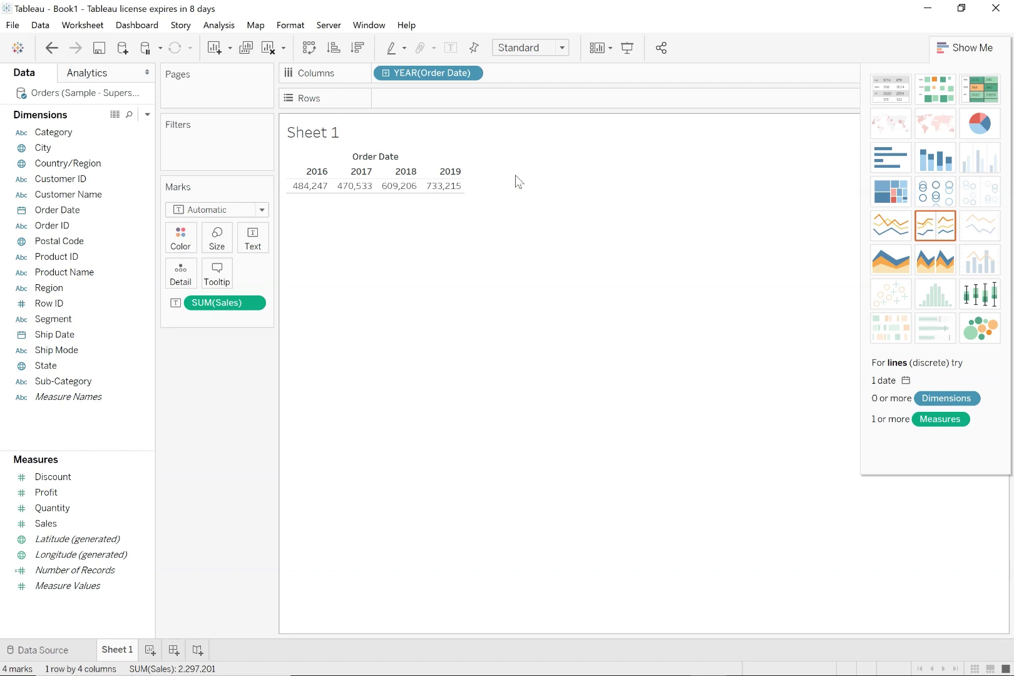
pyautogui.moveTo(336, 185)
pyautogui.click(974, 48)
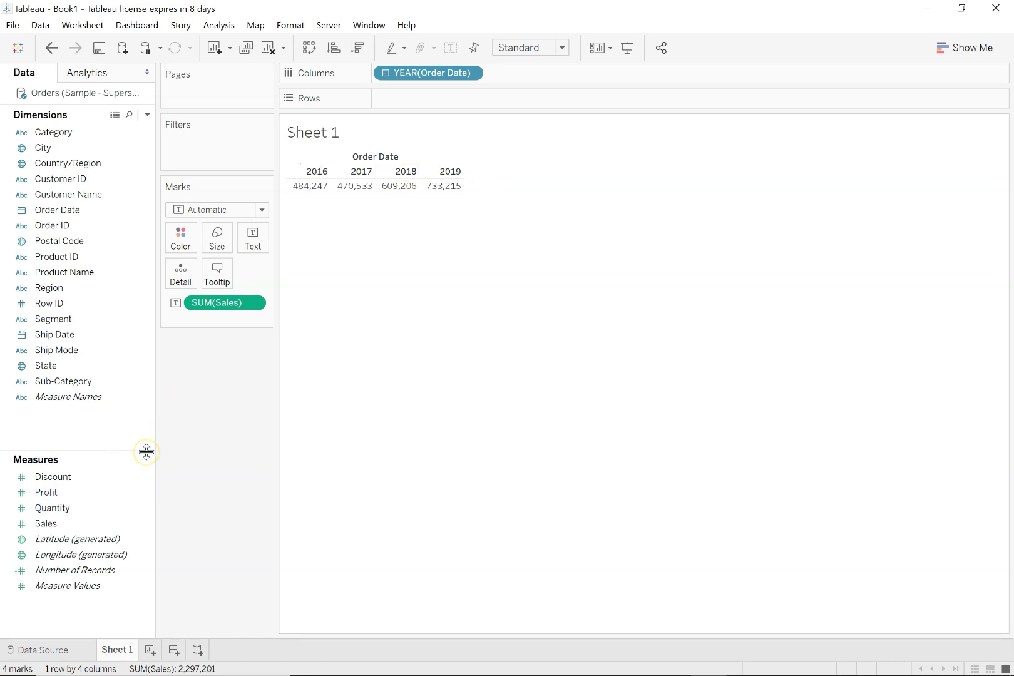
# Step: Create a new calculated field, move its editor clear of the table and start the formula with IF
pyautogui.rightClick(48, 431)
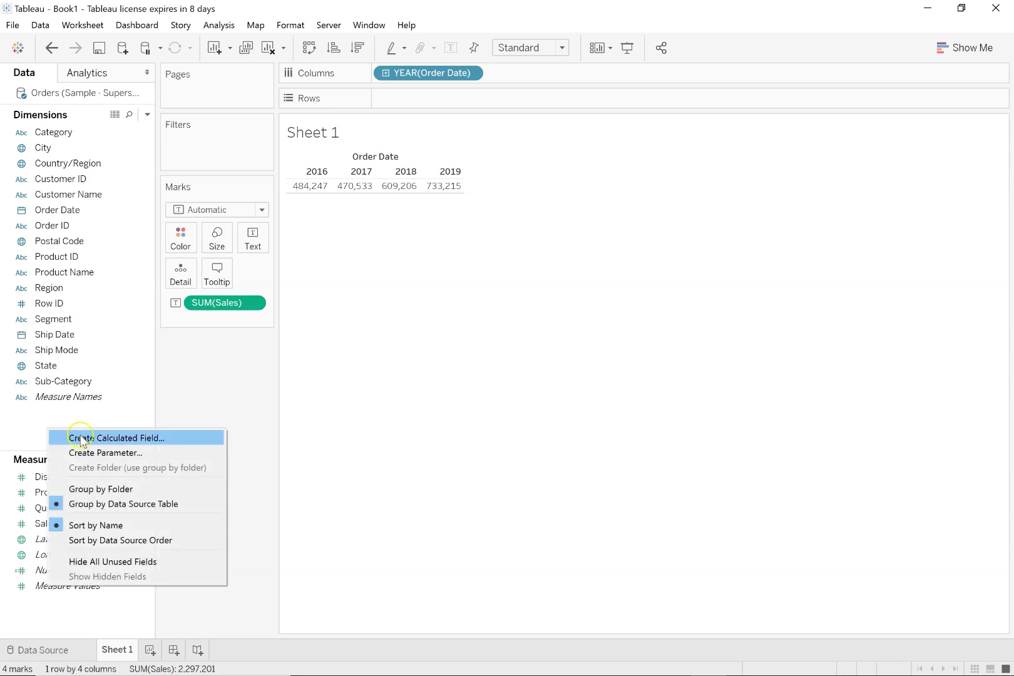
pyautogui.click(82, 438)
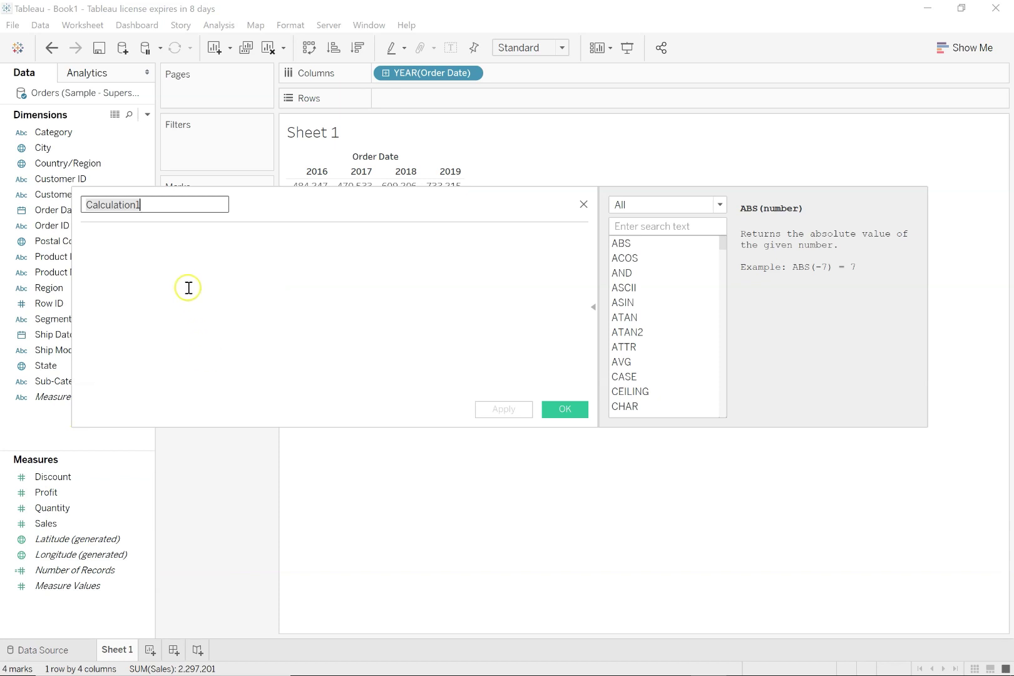
pyautogui.click(188, 285)
pyautogui.moveTo(299, 196); pyautogui.dragTo(295, 289)
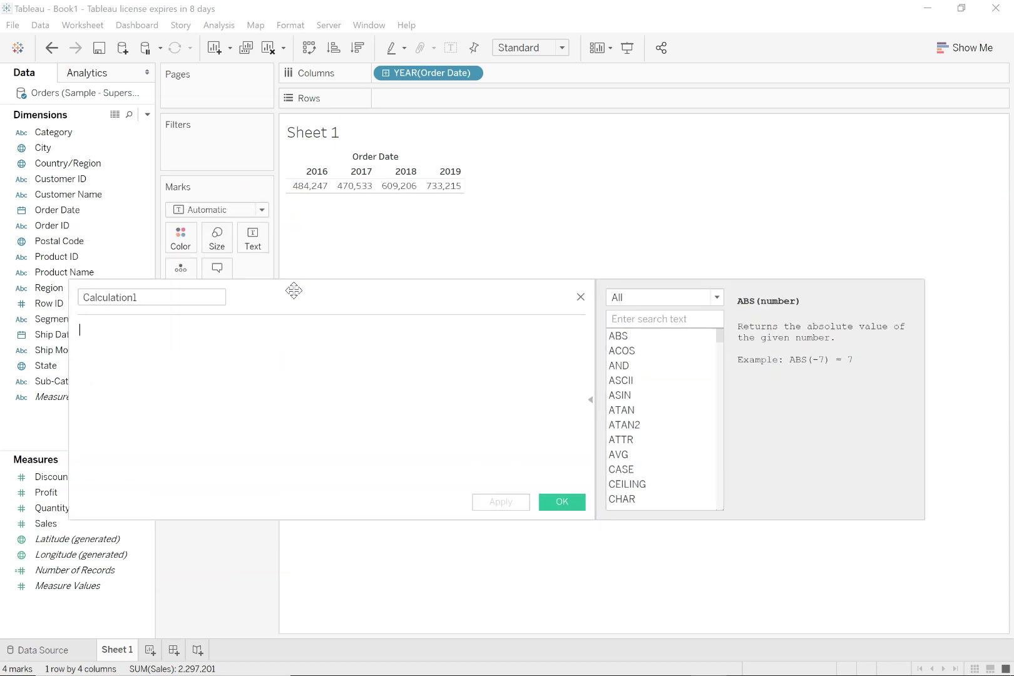
pyautogui.write('IF')
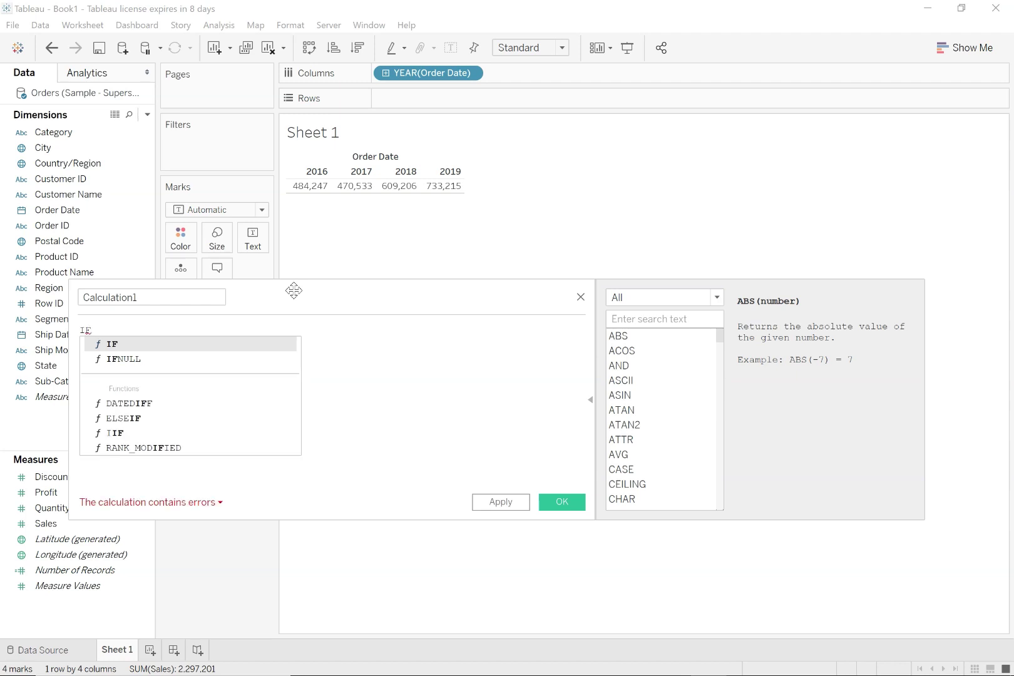
# Step: Look up the IF syntax among the Logical functions and remove the IFNULL call inserted into the formula
pyautogui.click(689, 297)
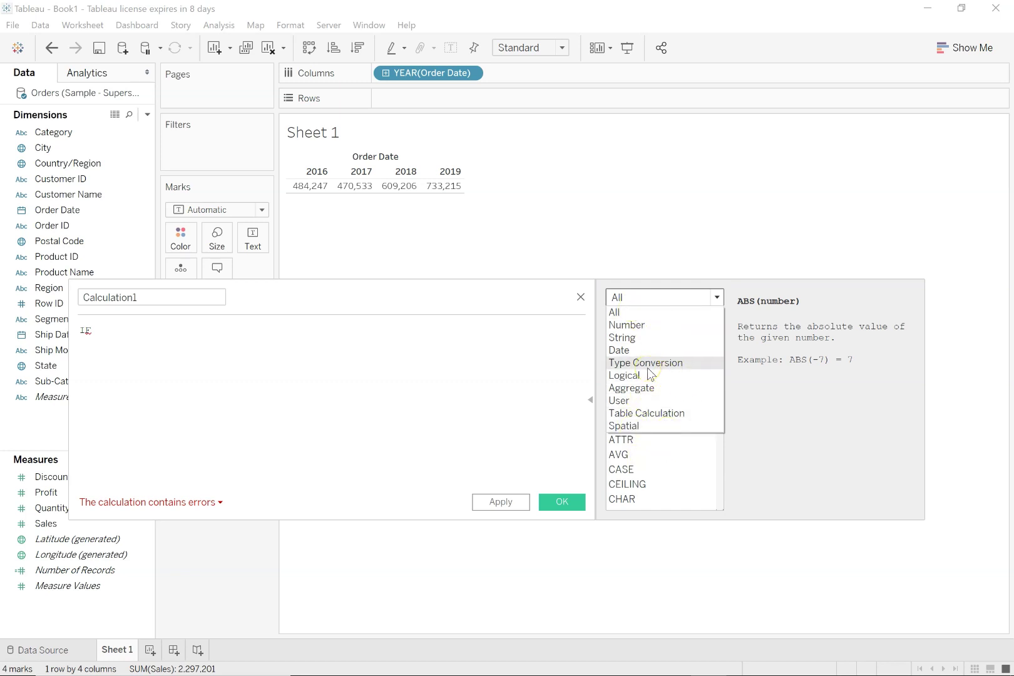
pyautogui.click(626, 377)
pyautogui.doubleClick(624, 423)
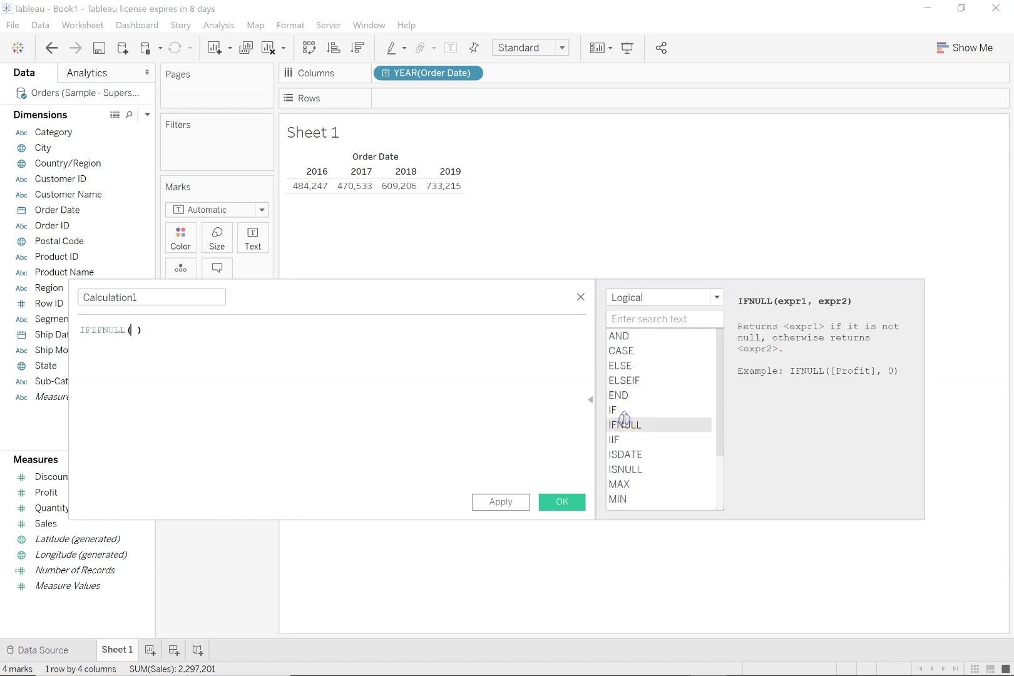
pyautogui.click(617, 411)
pyautogui.moveTo(126, 331); pyautogui.dragTo(108, 331)
pyautogui.press('BackSpace')
pyautogui.press('BackSpace')
pyautogui.press('BackSpace')
pyautogui.press('BackSpace')
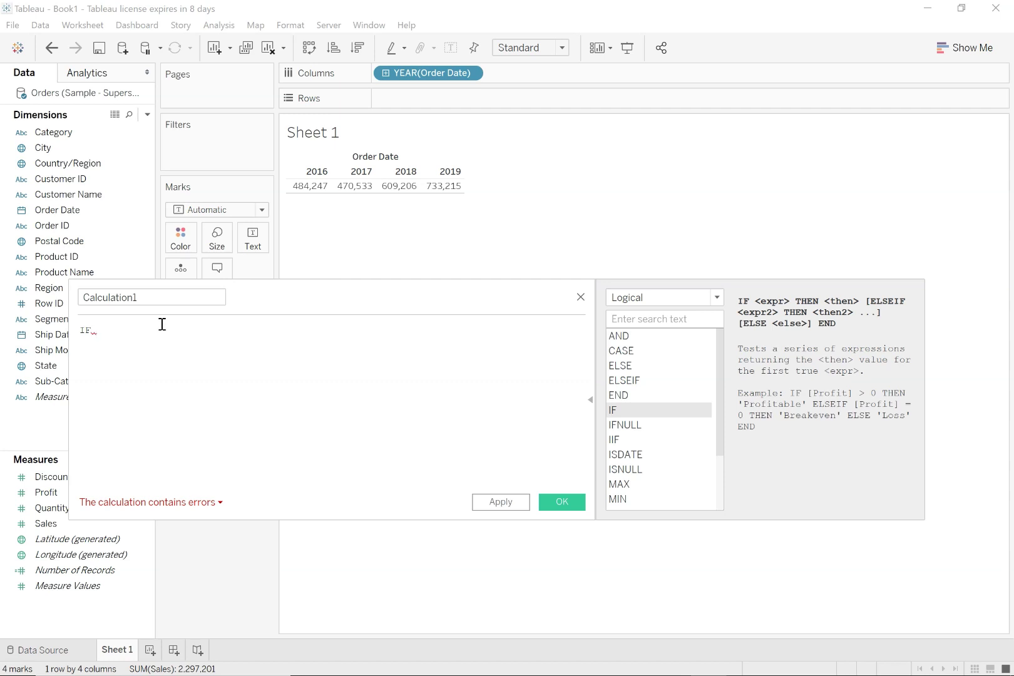
# Step: Name the calculated field 2018 Sales
pyautogui.doubleClick(150, 295)
pyautogui.write('2018 Sales')
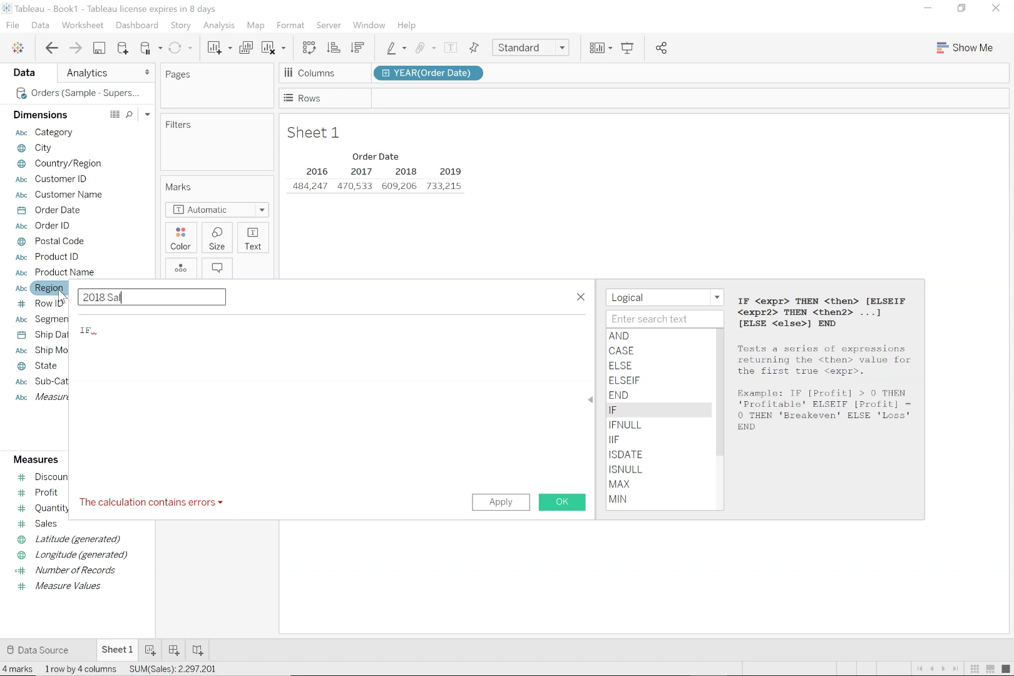
# Step: Try starting the formula's condition with IF SUM([Sales])=
pyautogui.click(146, 331)
pyautogui.write('IF SUM')
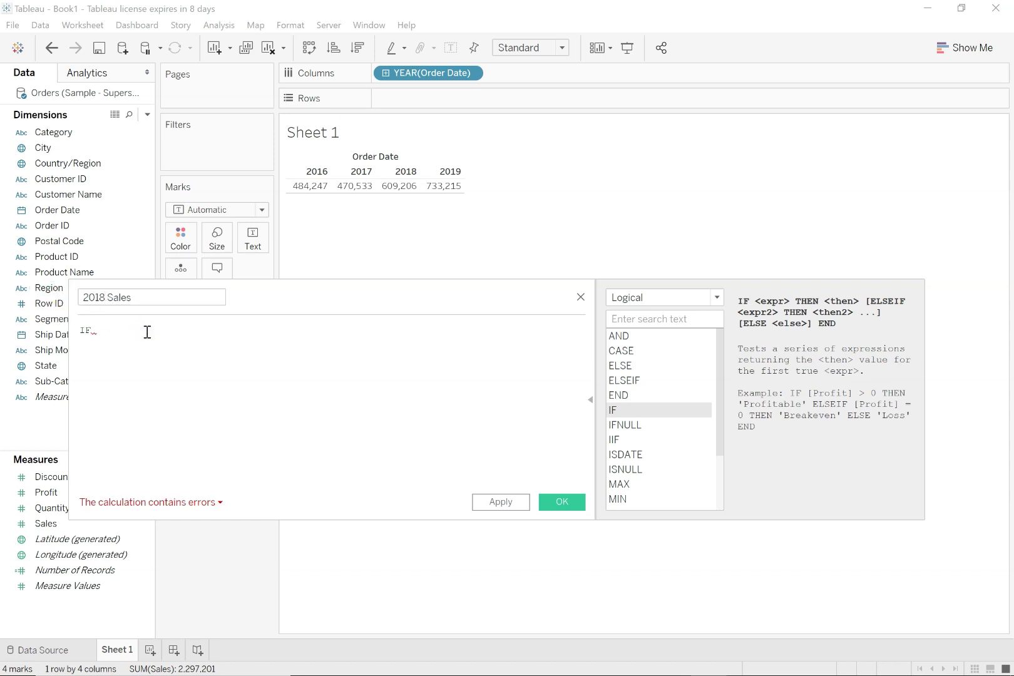
pyautogui.click(144, 349)
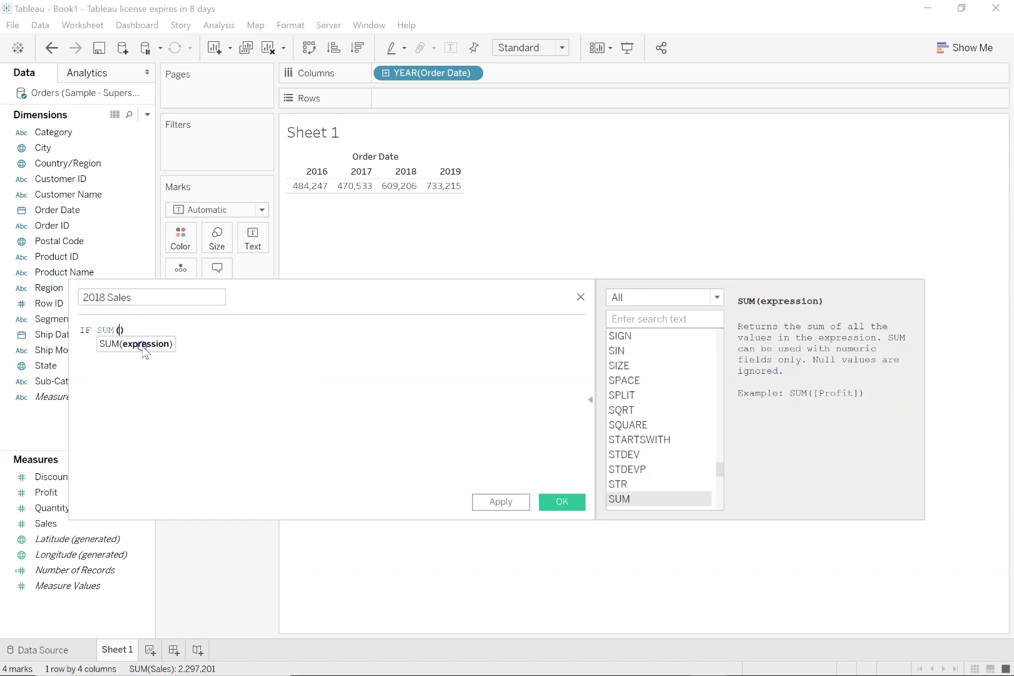
pyautogui.write('Sales')
pyautogui.click(143, 350)
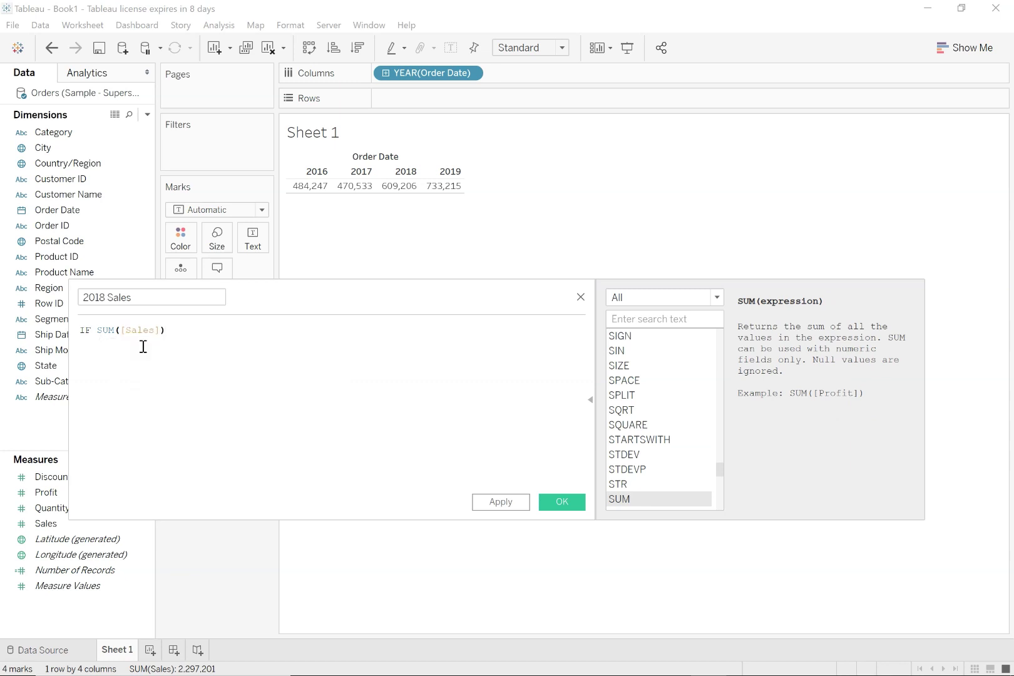
pyautogui.write('=')
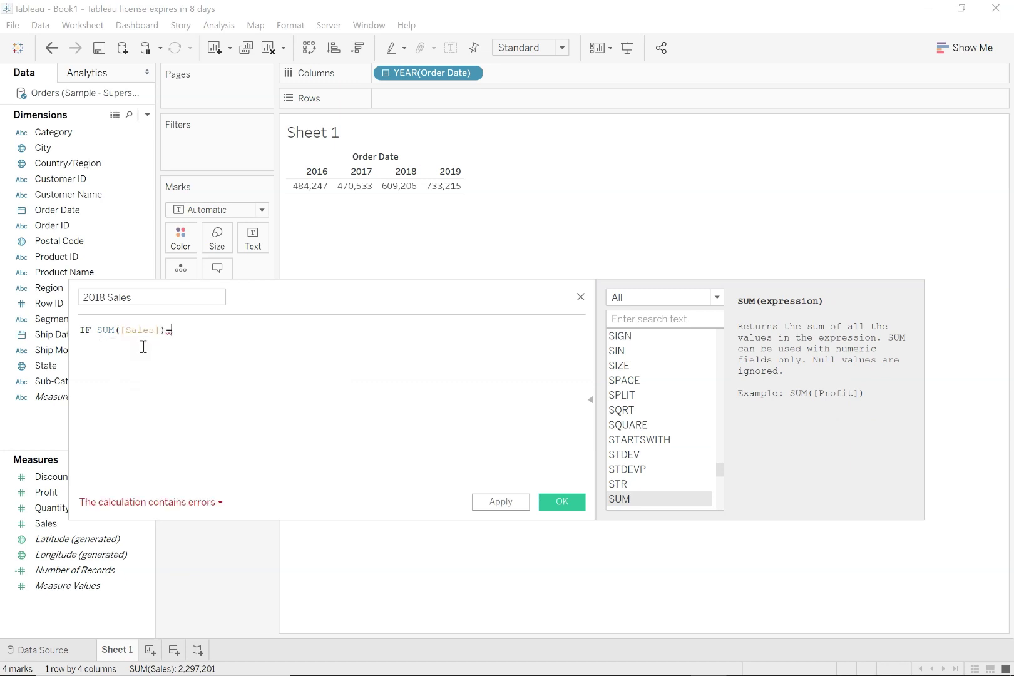
# Step: Replace the SUM([Sales])= condition after IF with the beginning of a YEAR function
pyautogui.click(95, 333)
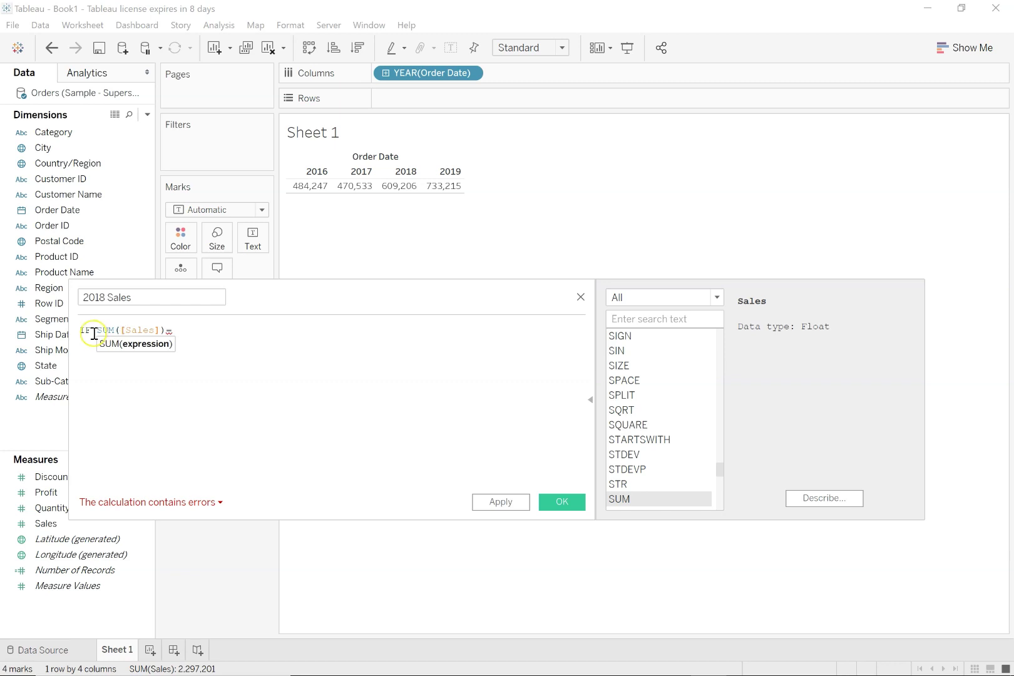
pyautogui.hotkey('shift', 'End')
pyautogui.write('yea')
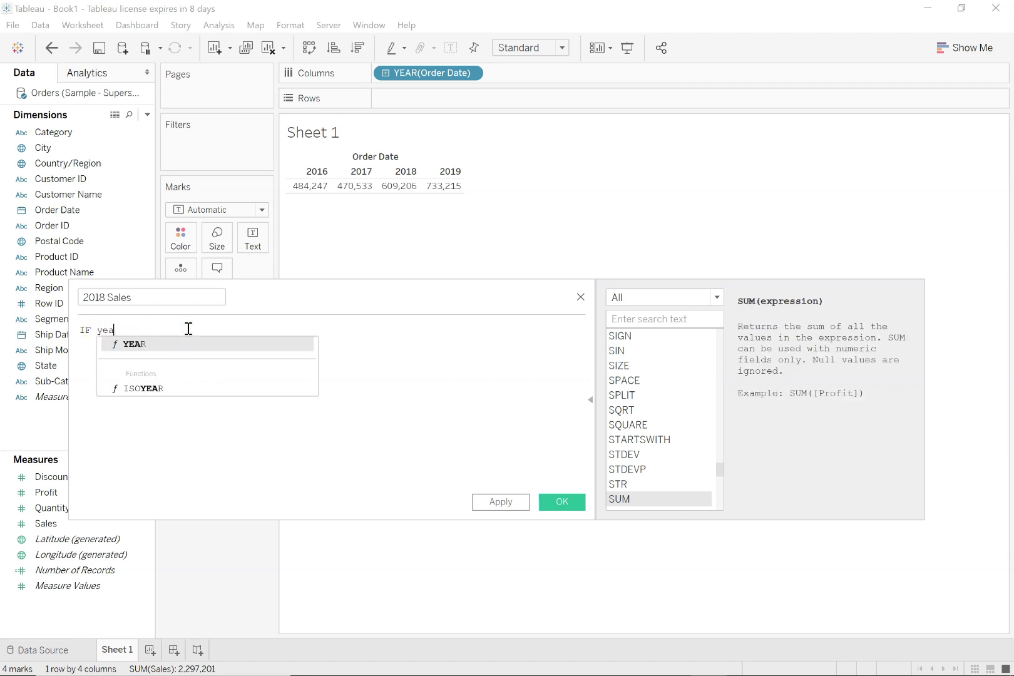
pyautogui.press('Return')
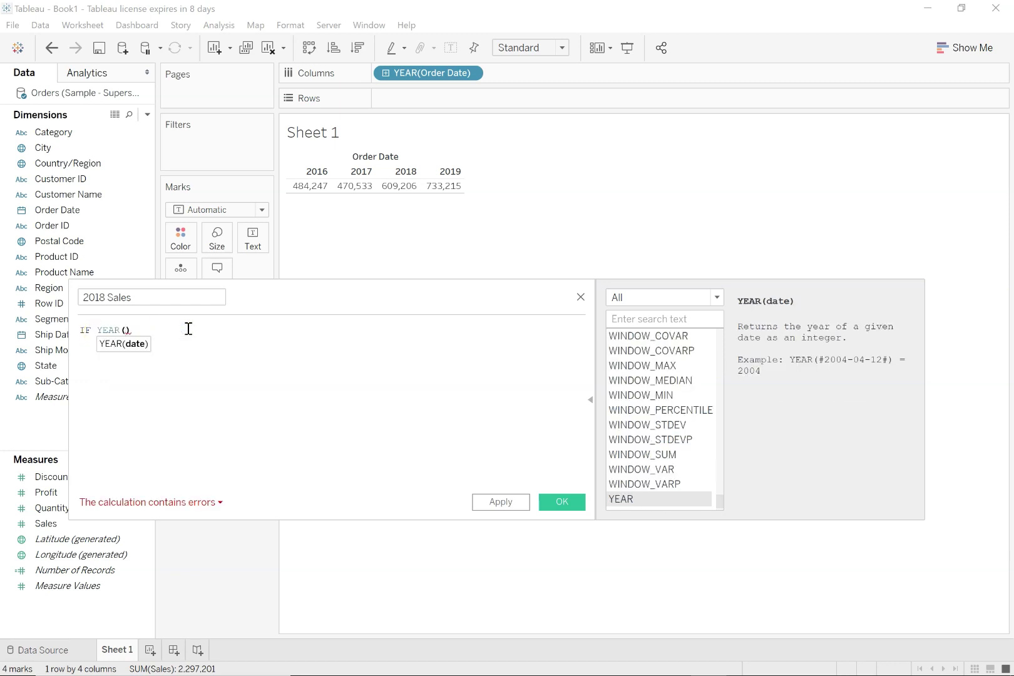
pyautogui.press('BackSpace')
pyautogui.press('BackSpace')
pyautogui.press('BackSpace')
pyautogui.press('BackSpace')
pyautogui.press('BackSpace')
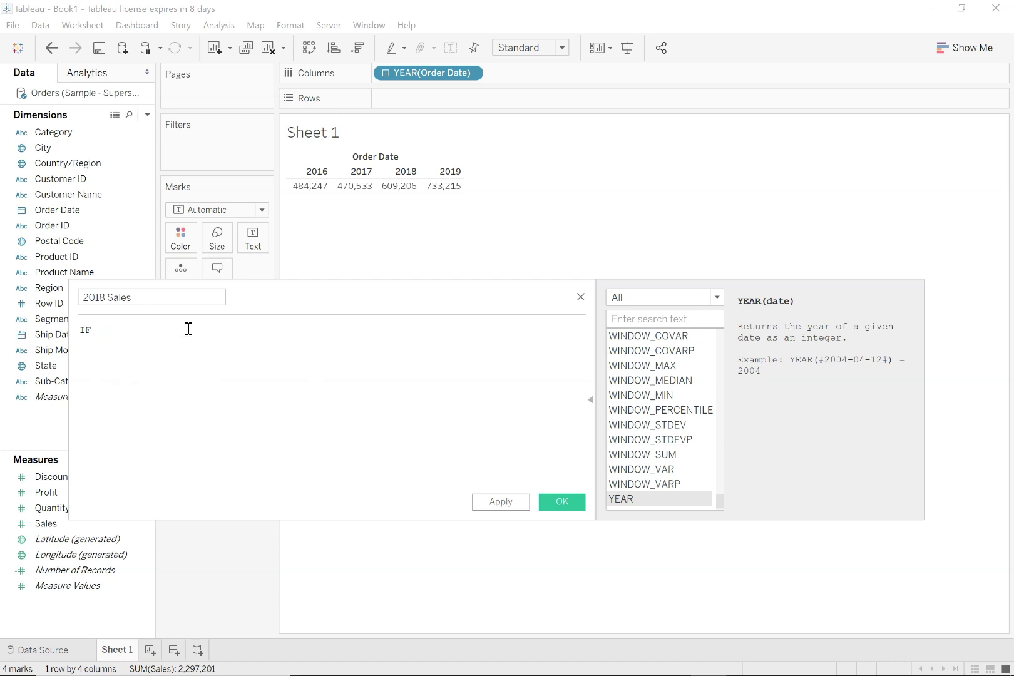
pyautogui.write('y')
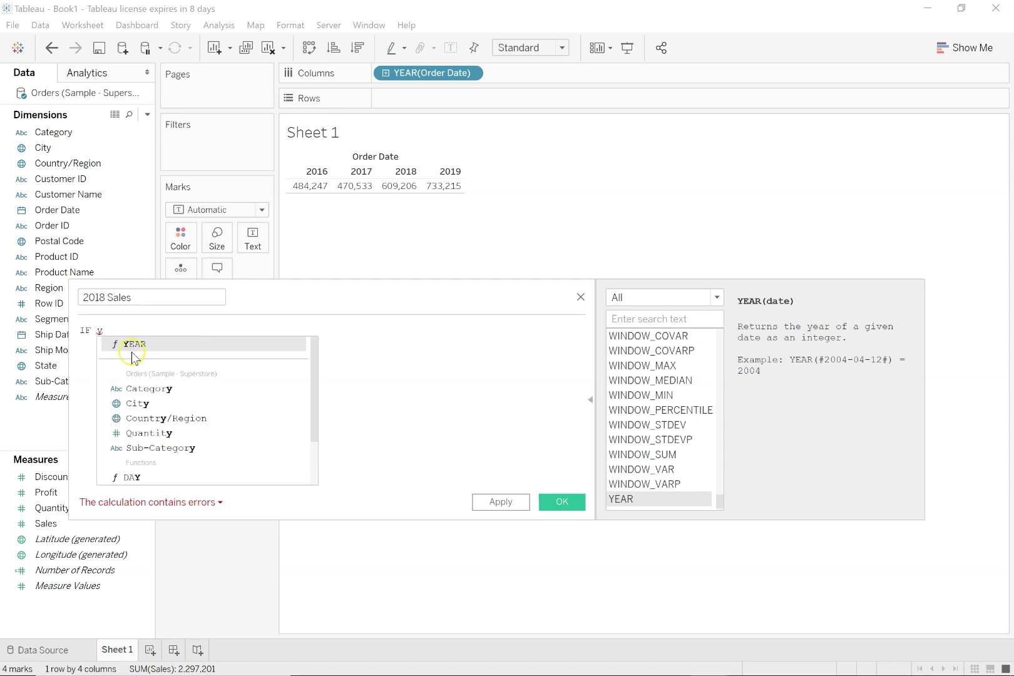
# Step: Filter the function list to Date functions and read the description and example of DATEADD
pyautogui.click(649, 302)
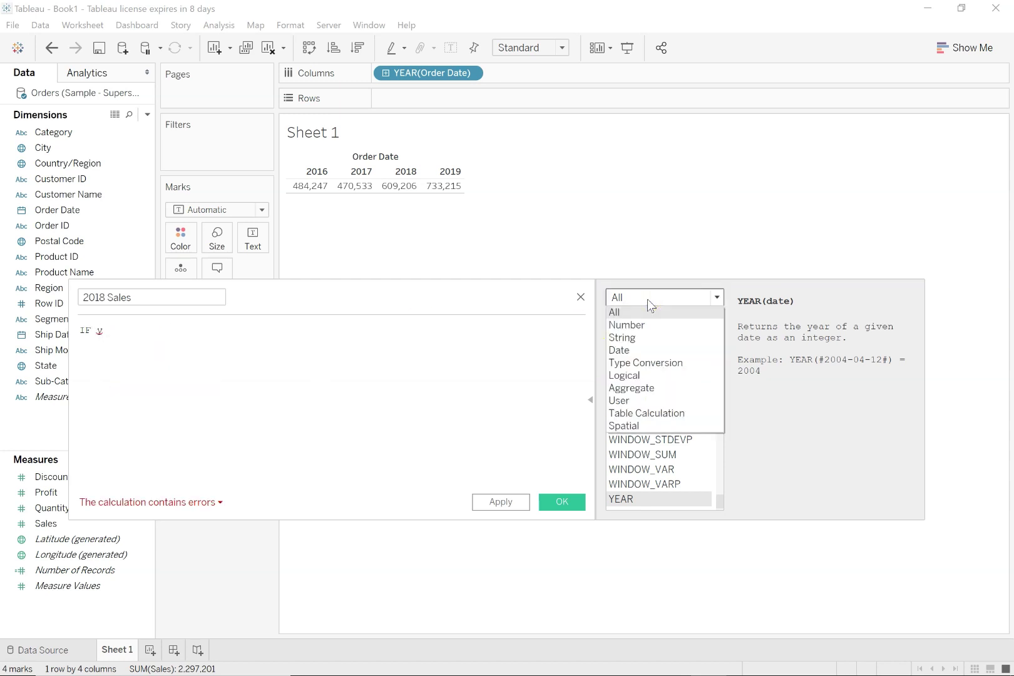
pyautogui.click(628, 352)
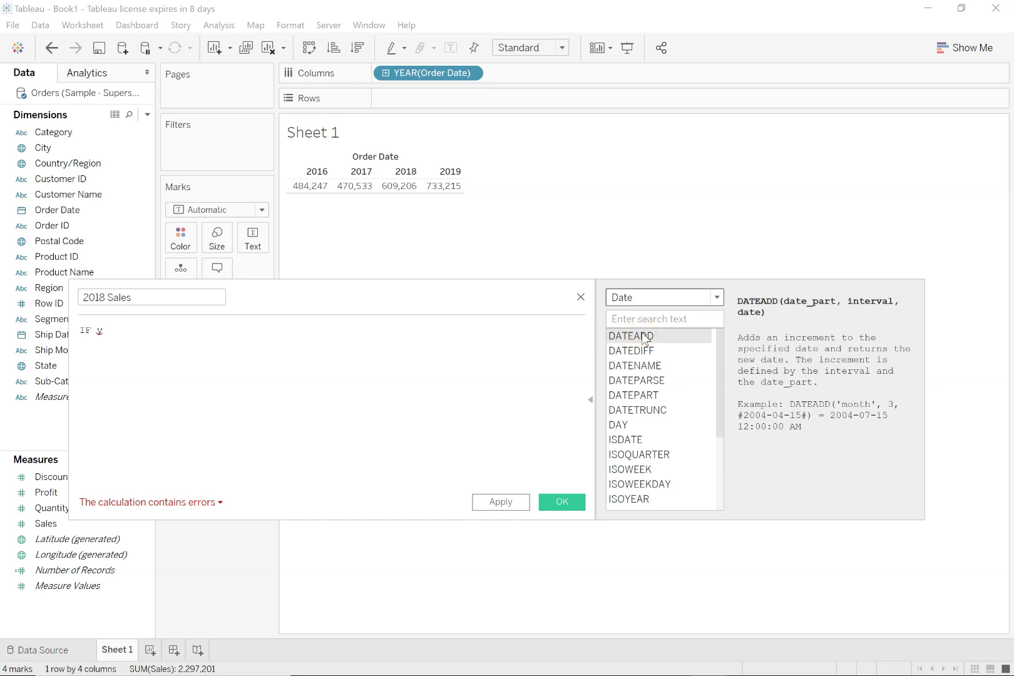
pyautogui.click(638, 298)
pyautogui.click(638, 299)
pyautogui.click(645, 340)
pyautogui.click(837, 352)
pyautogui.click(787, 406)
pyautogui.click(874, 406)
pyautogui.click(852, 406)
# Step: Read the descriptions and examples of the DATEDIFF, DATENAME and DATEPARSE functions
pyautogui.click(643, 352)
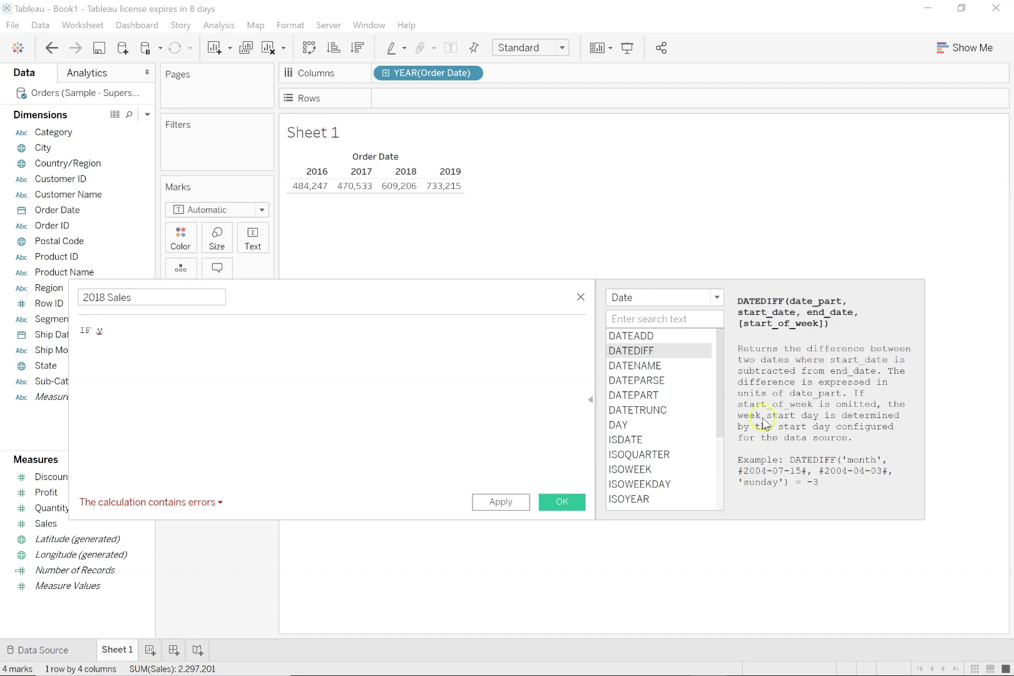
pyautogui.click(676, 365)
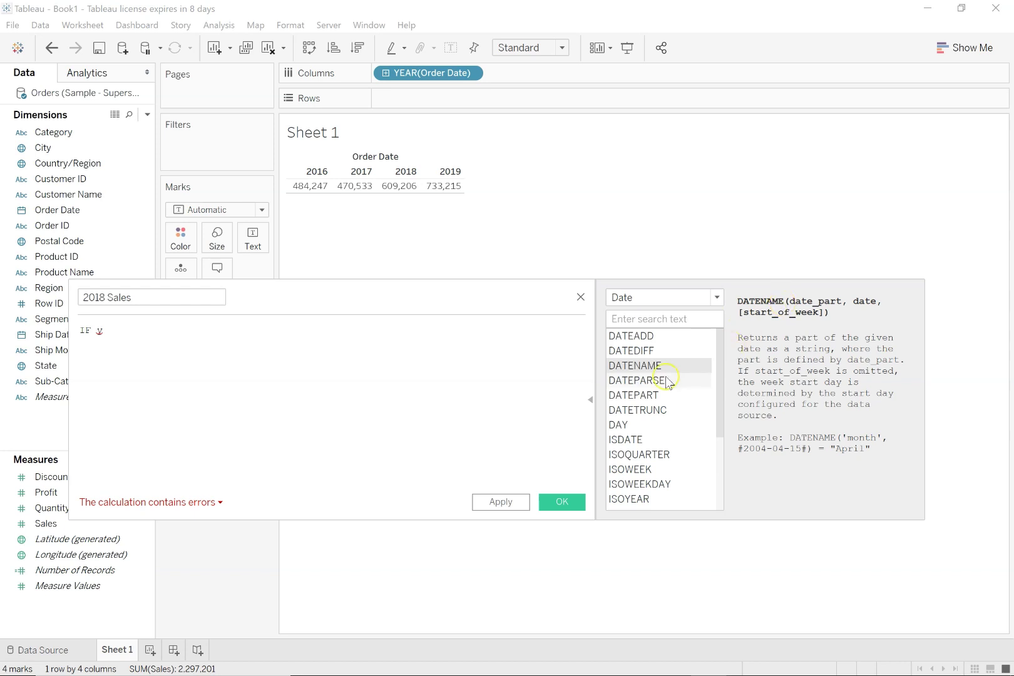
pyautogui.click(641, 381)
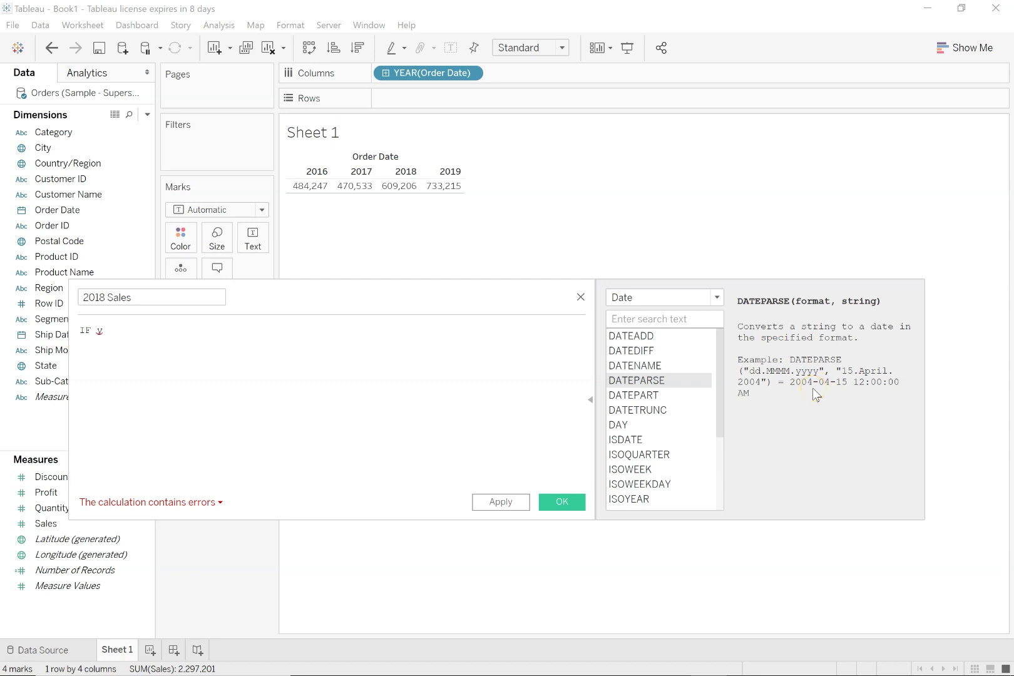
# Step: Clear the partial function name after IF and read the YEAR function's description and example
pyautogui.click(719, 385)
pyautogui.moveTo(720, 389); pyautogui.dragTo(723, 456)
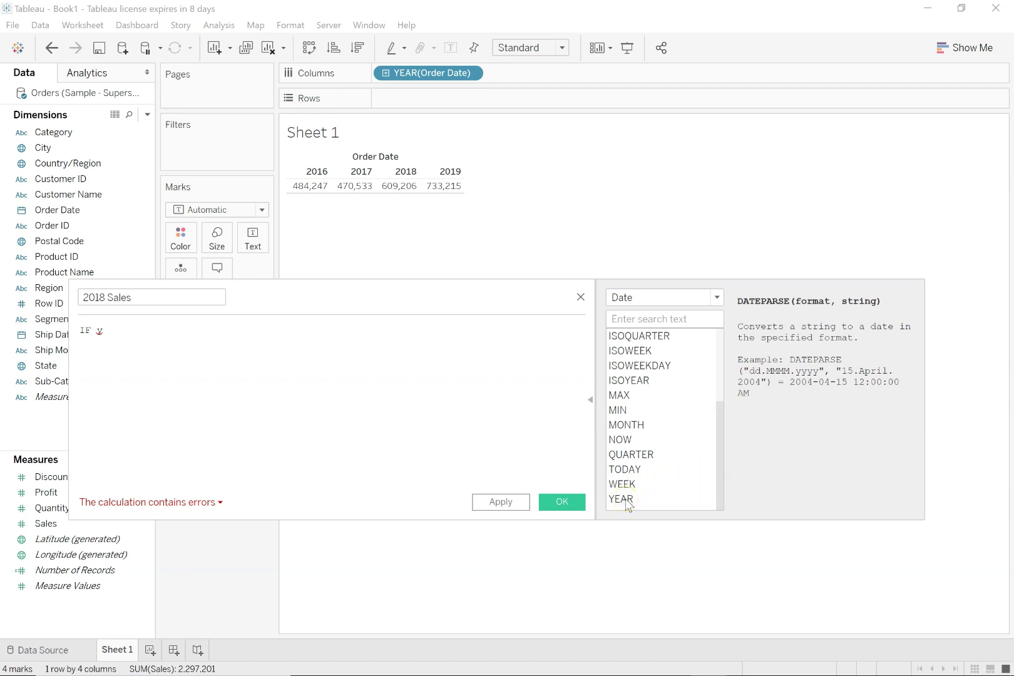
pyautogui.click(113, 326)
pyautogui.press('BackSpace')
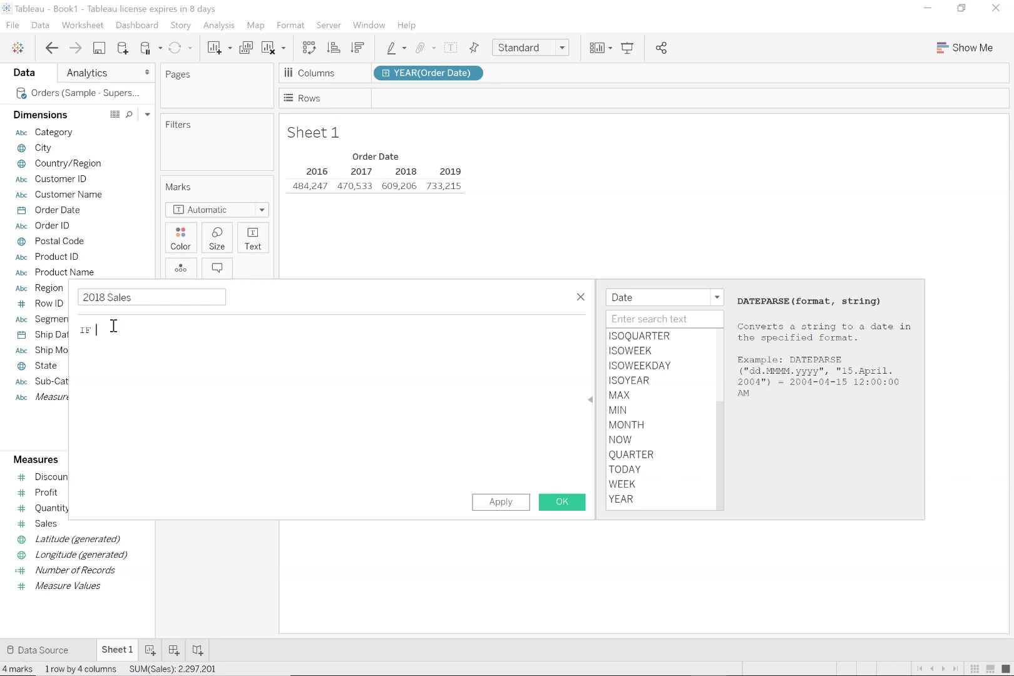
pyautogui.click(632, 499)
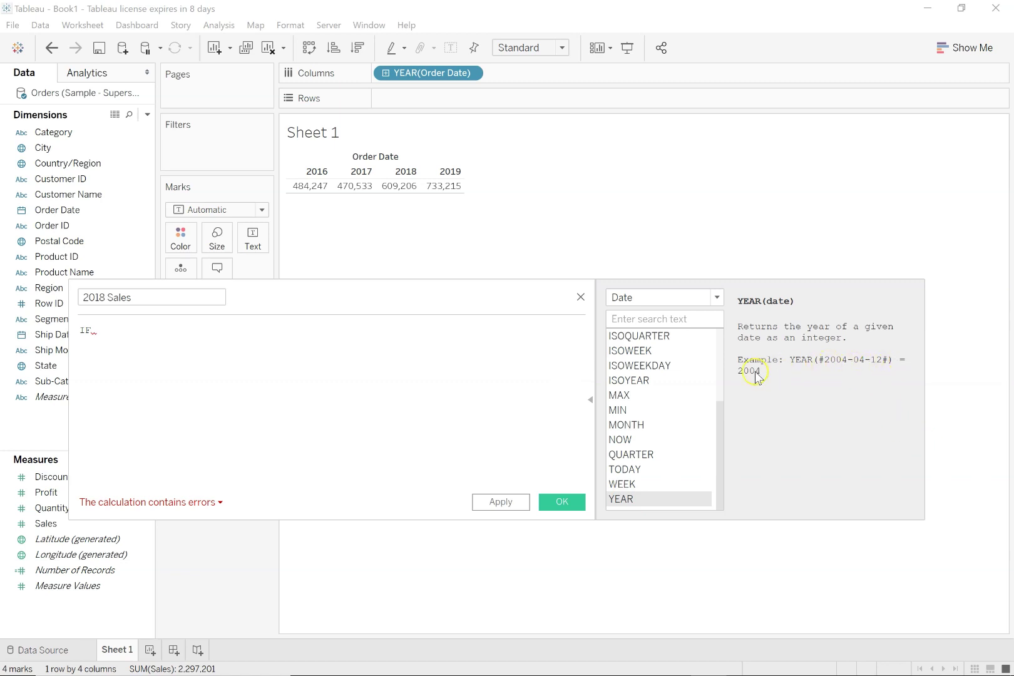
# Step: Enter YEAR([Order Date]) after IF in the 2018 Sales formula
pyautogui.click(107, 329)
pyautogui.write('year(')
pyautogui.press('BackSpace')
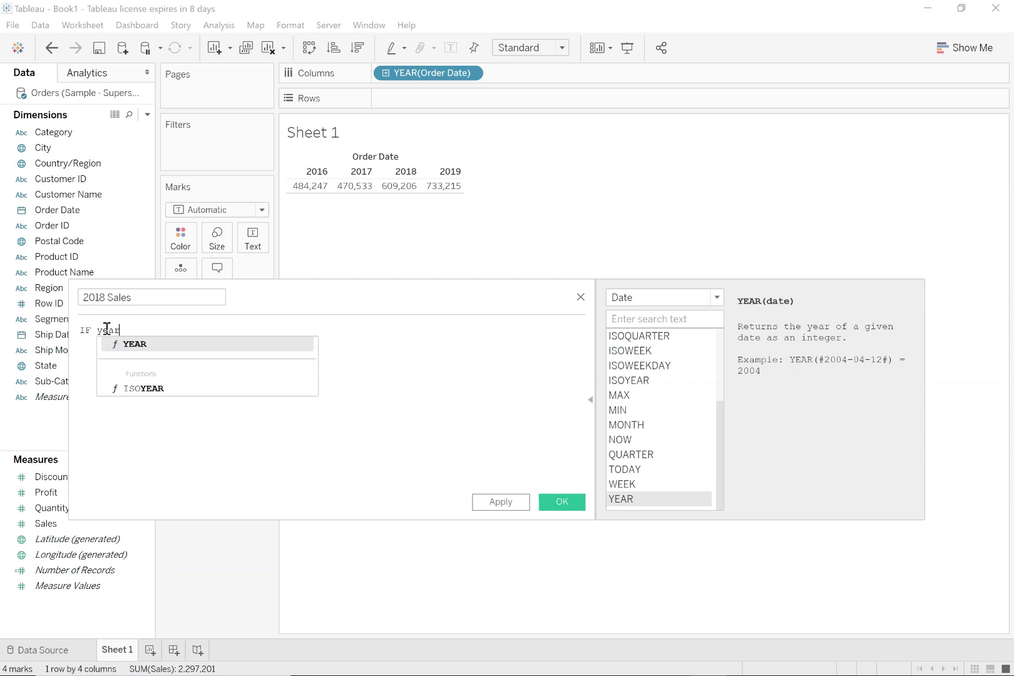
pyautogui.press('Return')
pyautogui.write('ord')
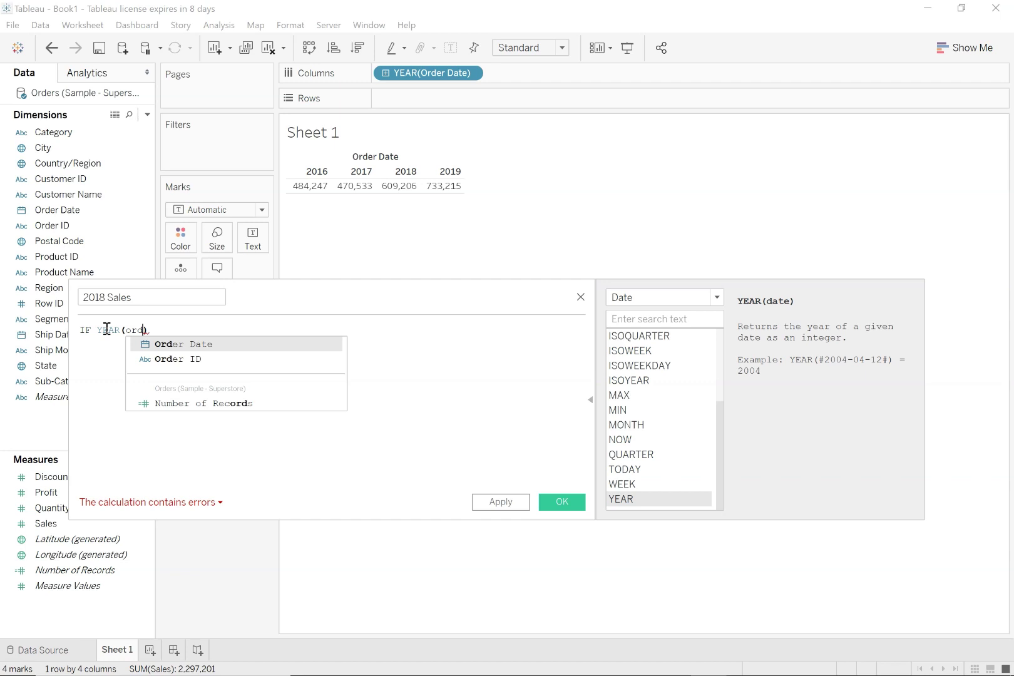
pyautogui.press('Return')
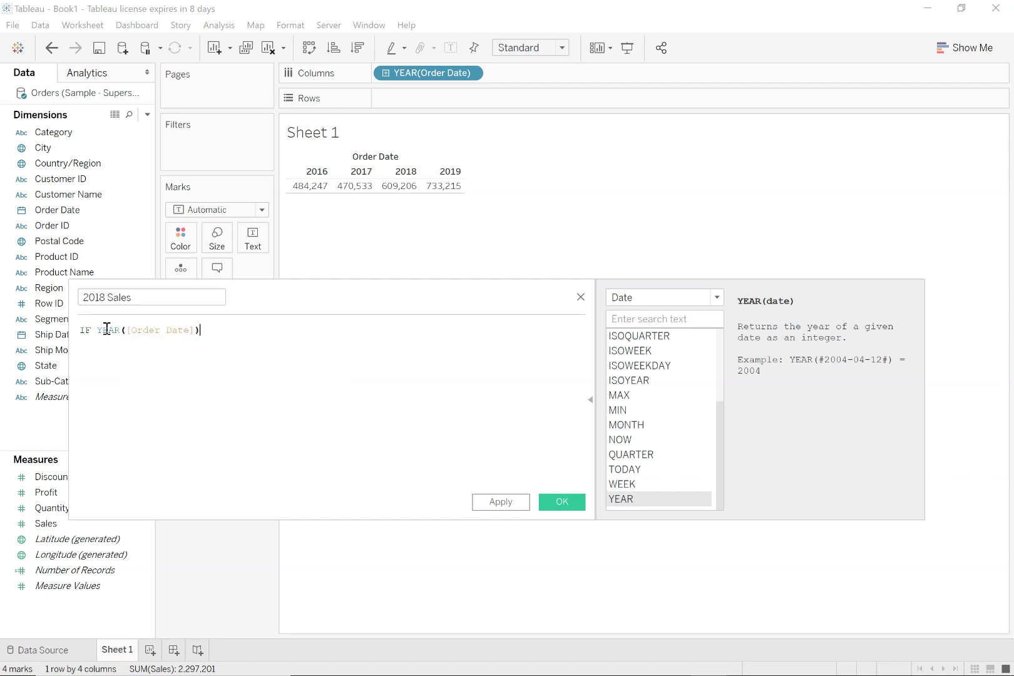
# Step: Complete the formula with =2018 then sum(sales) end after the YEAR function
pyautogui.write('=2018 then su')
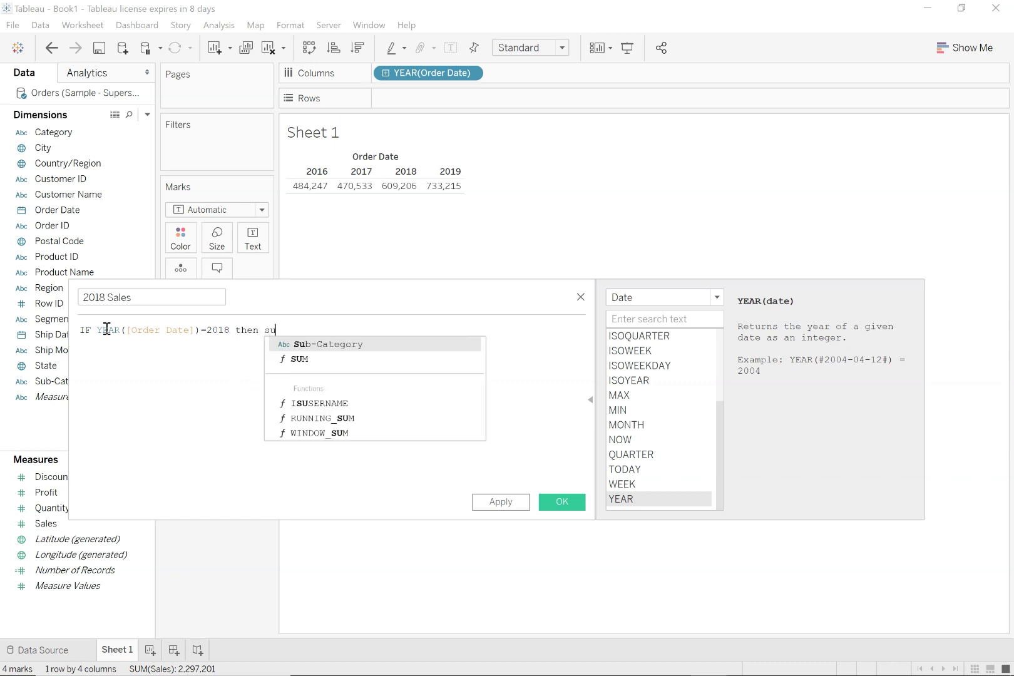
pyautogui.write('m(sales')
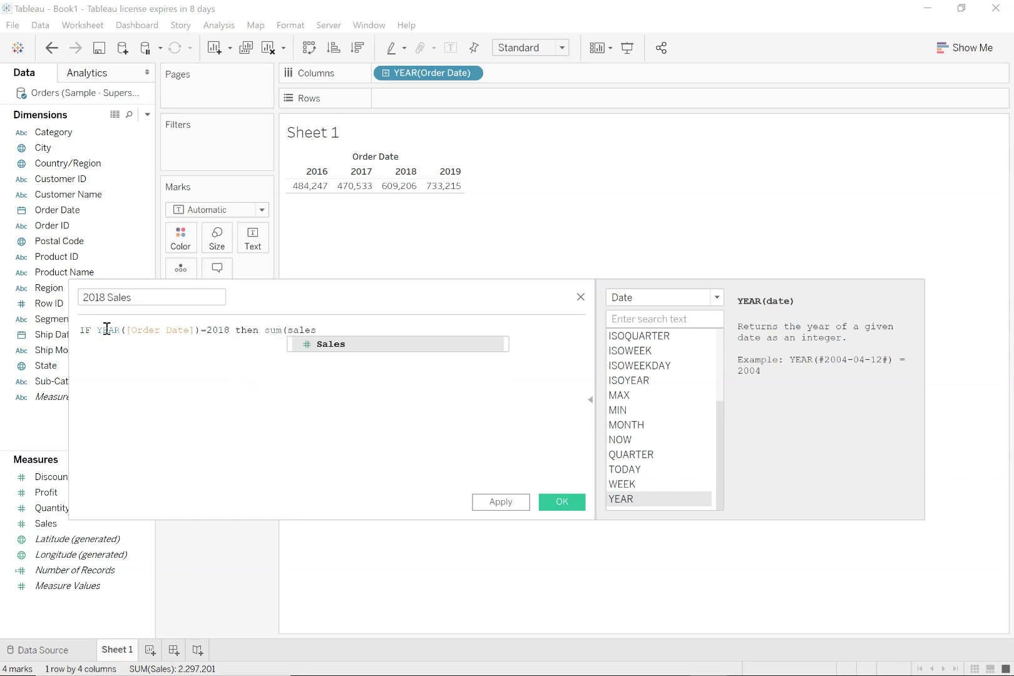
pyautogui.write(') end')
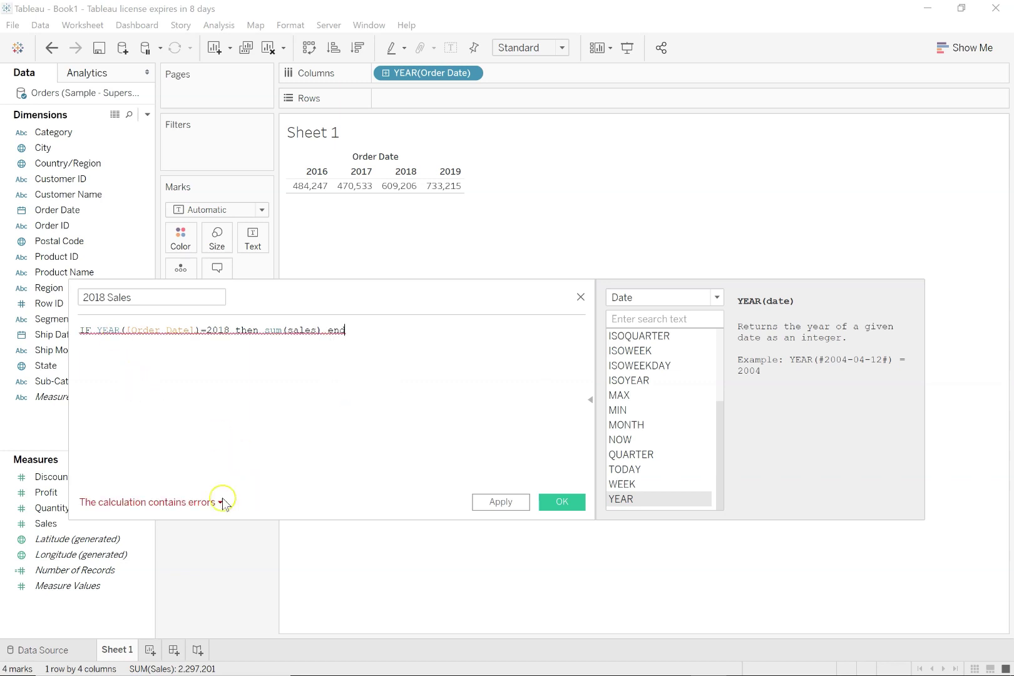
# Step: Check the calculation errors and replace the plain text sales inside sum with the [Sales] field
pyautogui.click(202, 503)
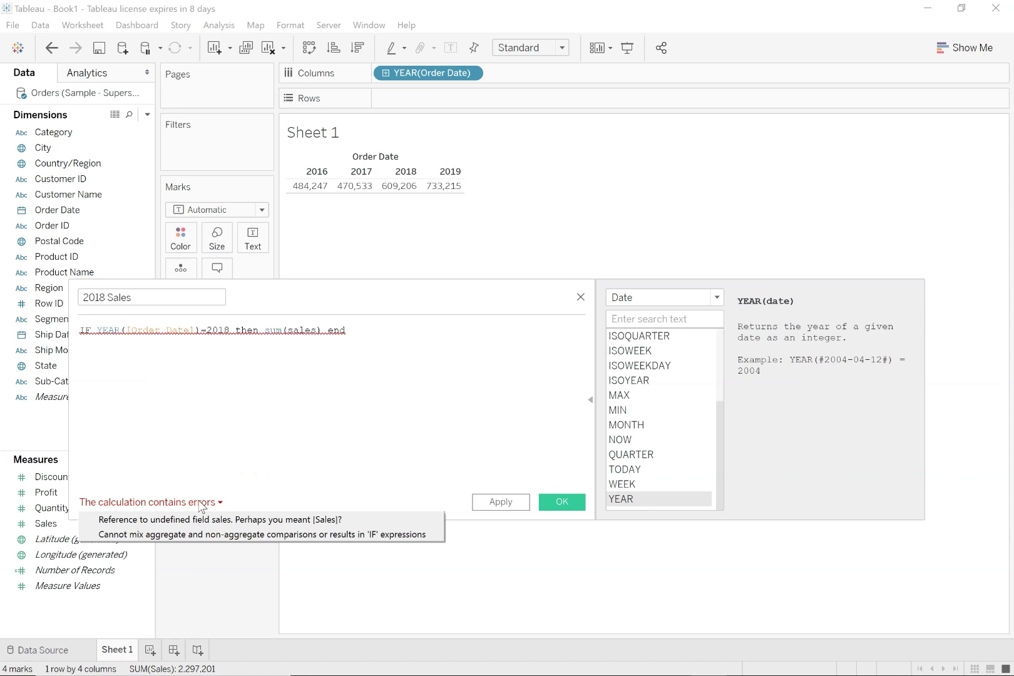
pyautogui.click(194, 520)
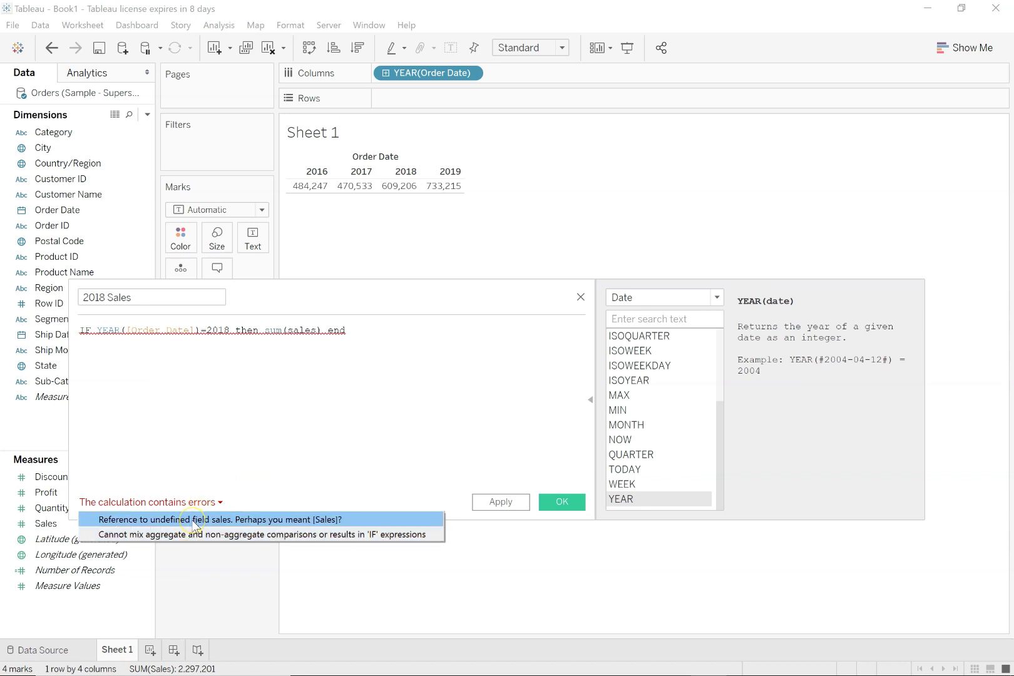
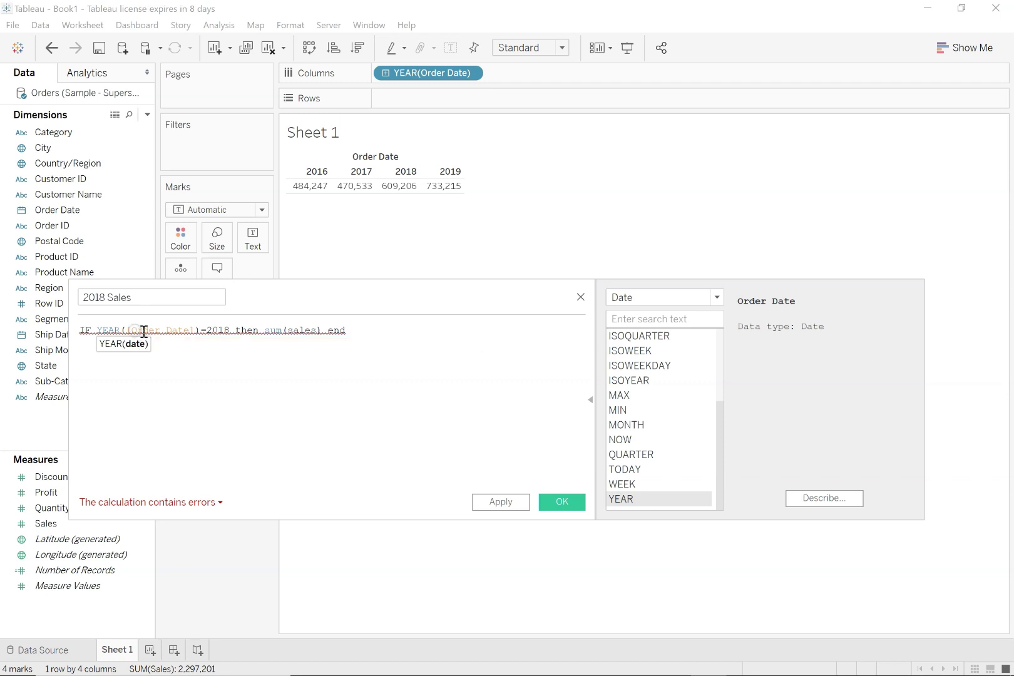
pyautogui.click(190, 329)
pyautogui.hotkey('shift', 'End')
pyautogui.keyDown('shift'); pyautogui.click(134, 330); pyautogui.keyUp('shift')
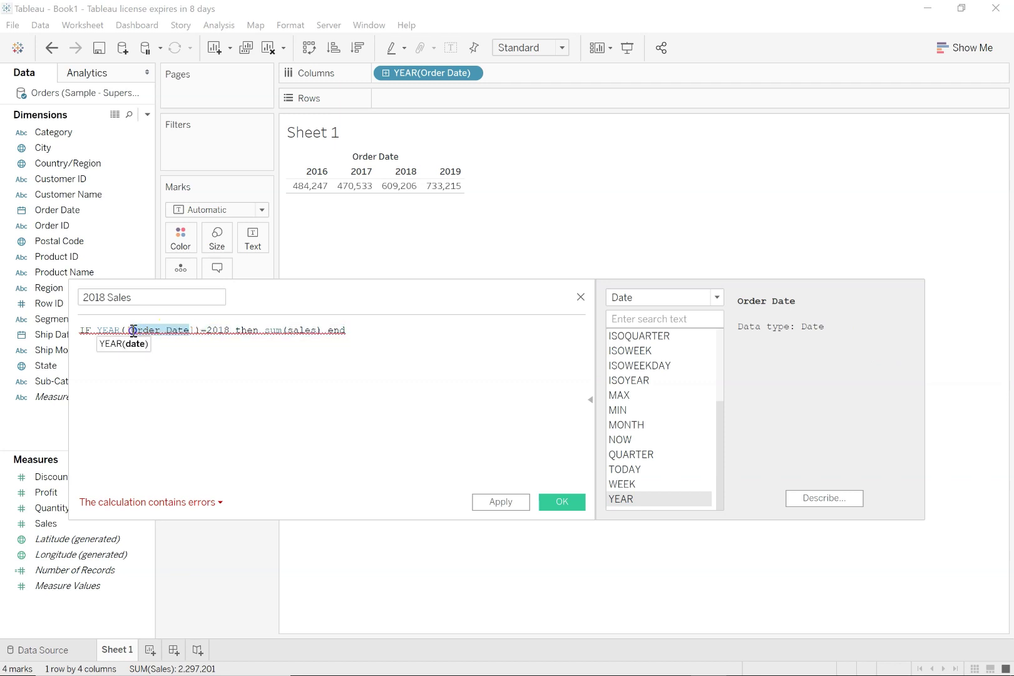
pyautogui.moveTo(288, 330); pyautogui.dragTo(320, 331)
pyautogui.write('sales')
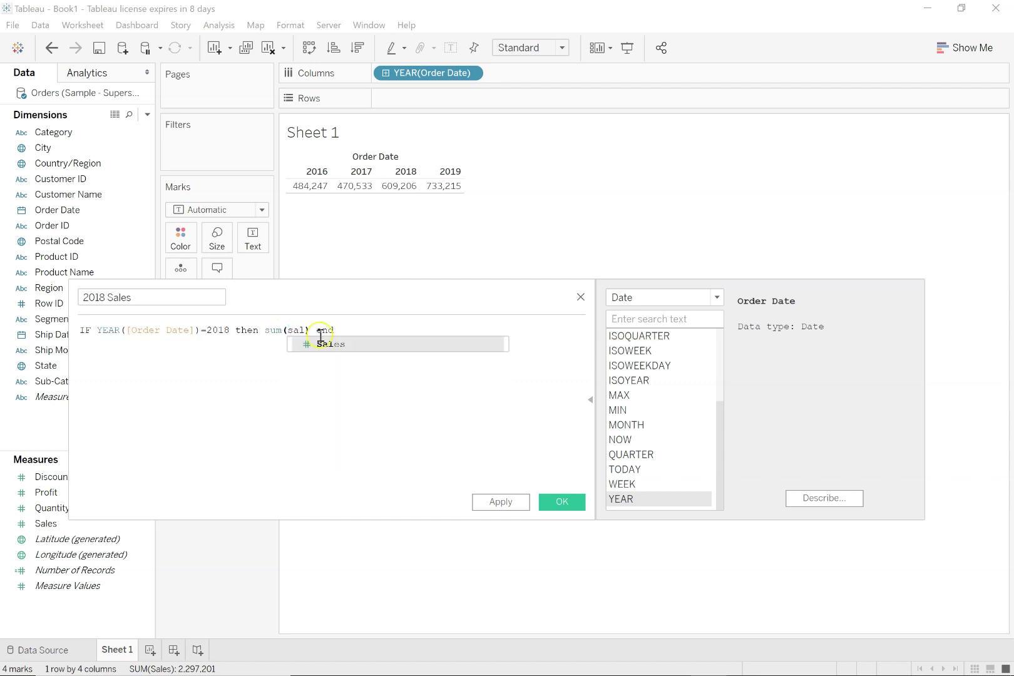
pyautogui.click(323, 346)
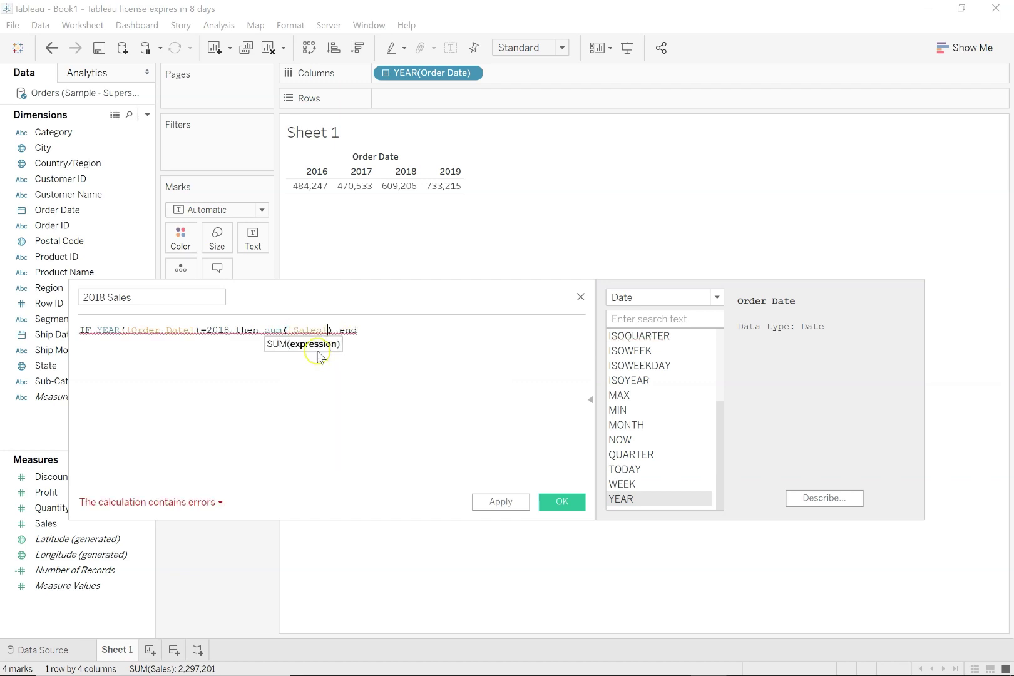
# Step: Remove the sum function before ([Sales]) in the formula and save the 2018 Sales calculated field
pyautogui.click(185, 504)
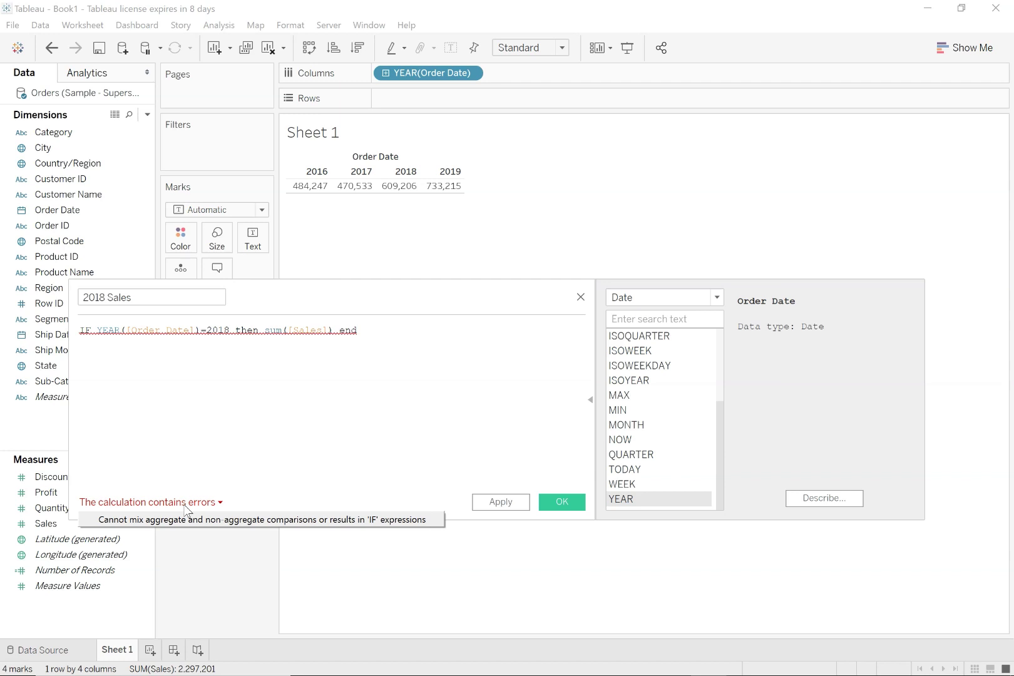
pyautogui.click(271, 331)
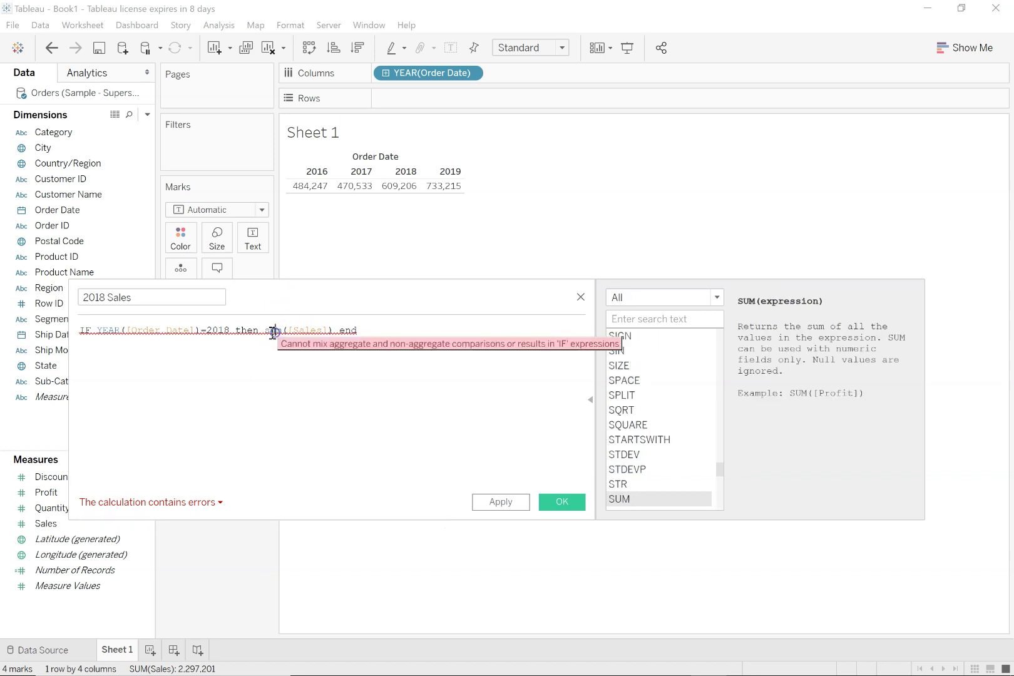
pyautogui.moveTo(271, 331); pyautogui.dragTo(95, 329)
pyautogui.click(102, 330)
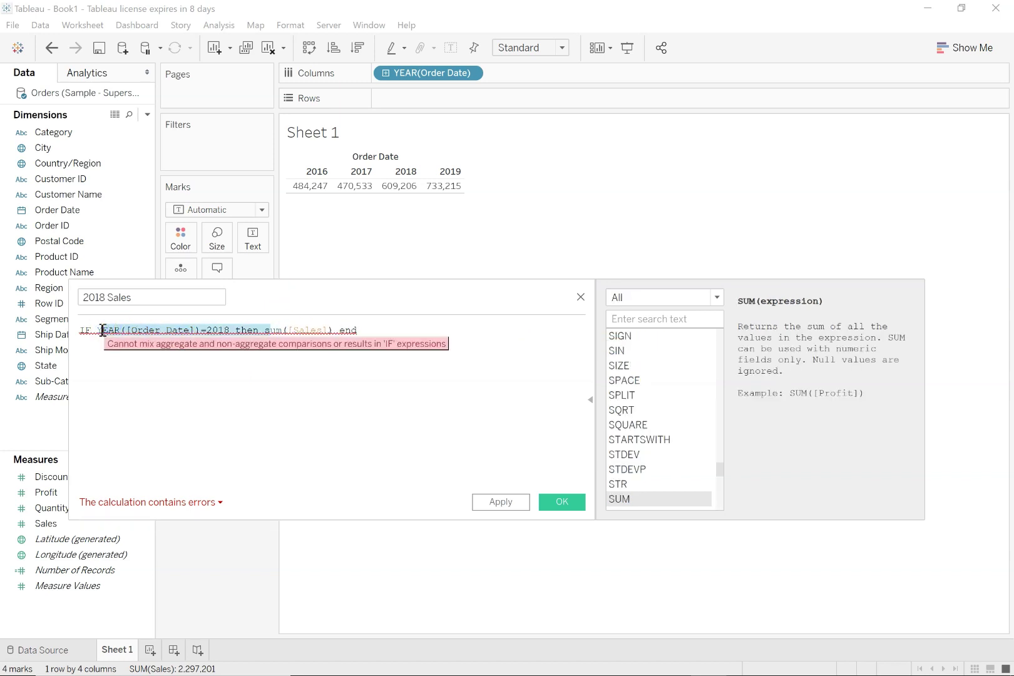
pyautogui.click(274, 331)
pyautogui.click(284, 330)
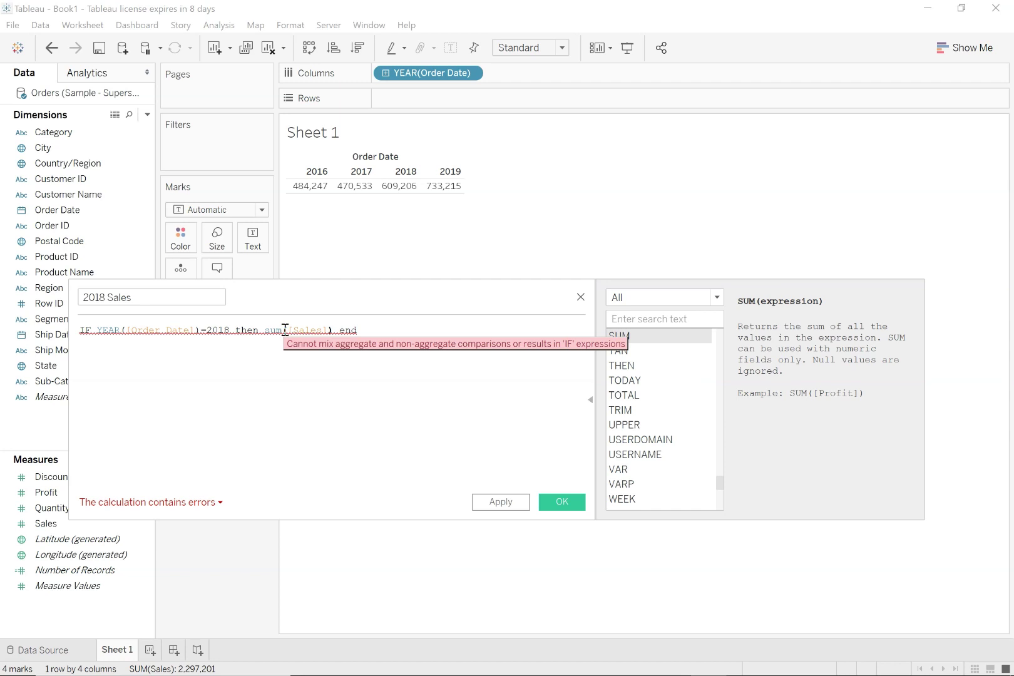
pyautogui.press('BackSpace')
pyautogui.press('BackSpace')
pyautogui.press('BackSpace')
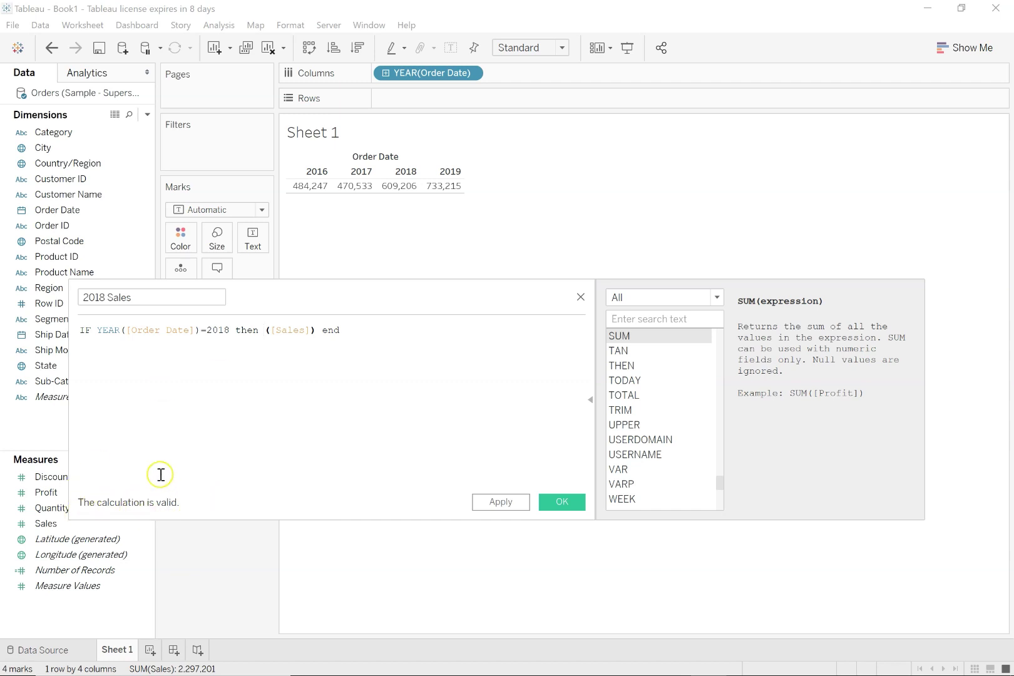
pyautogui.click(356, 330)
pyautogui.click(559, 503)
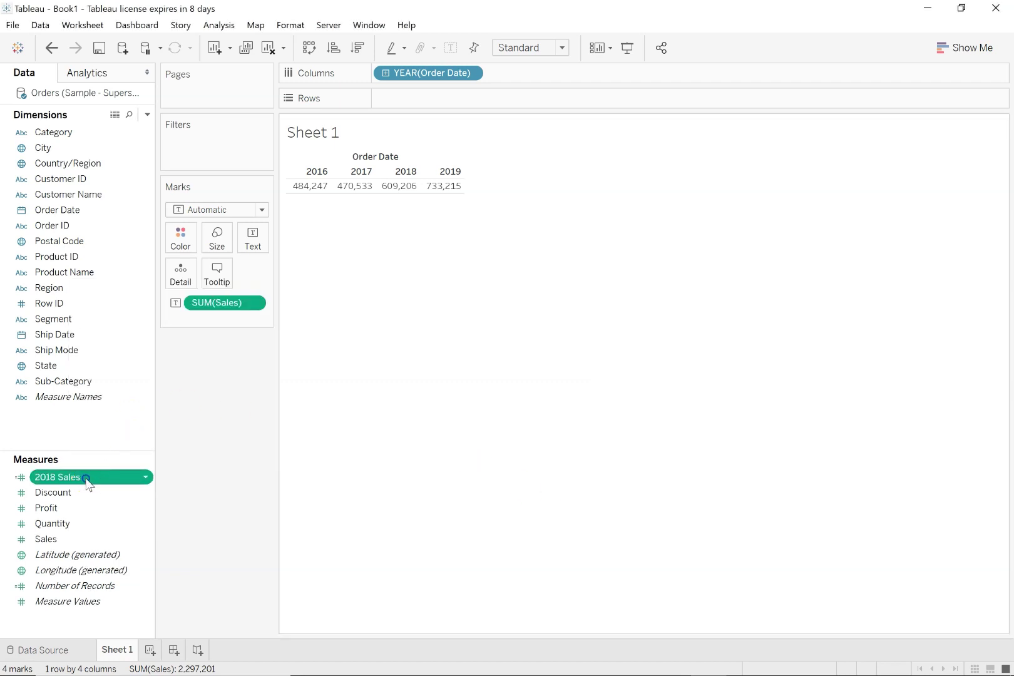
# Step: Add 2018 Sales to the table alongside Sales and remove YEAR(Order Date) from the columns
pyautogui.moveTo(86, 481); pyautogui.dragTo(391, 186)
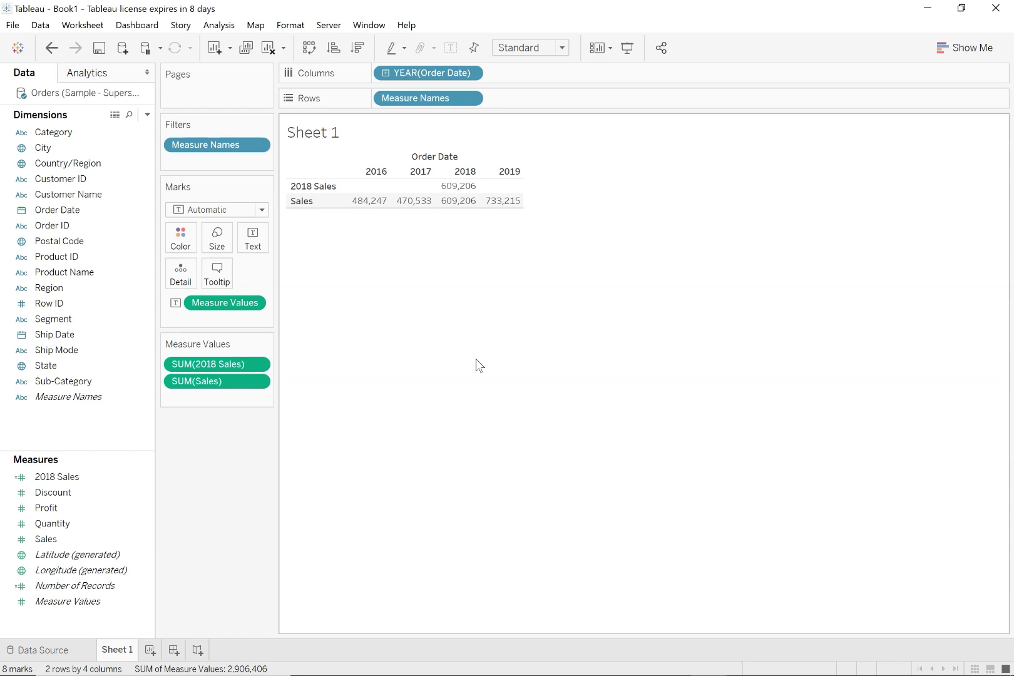
pyautogui.moveTo(461, 202)
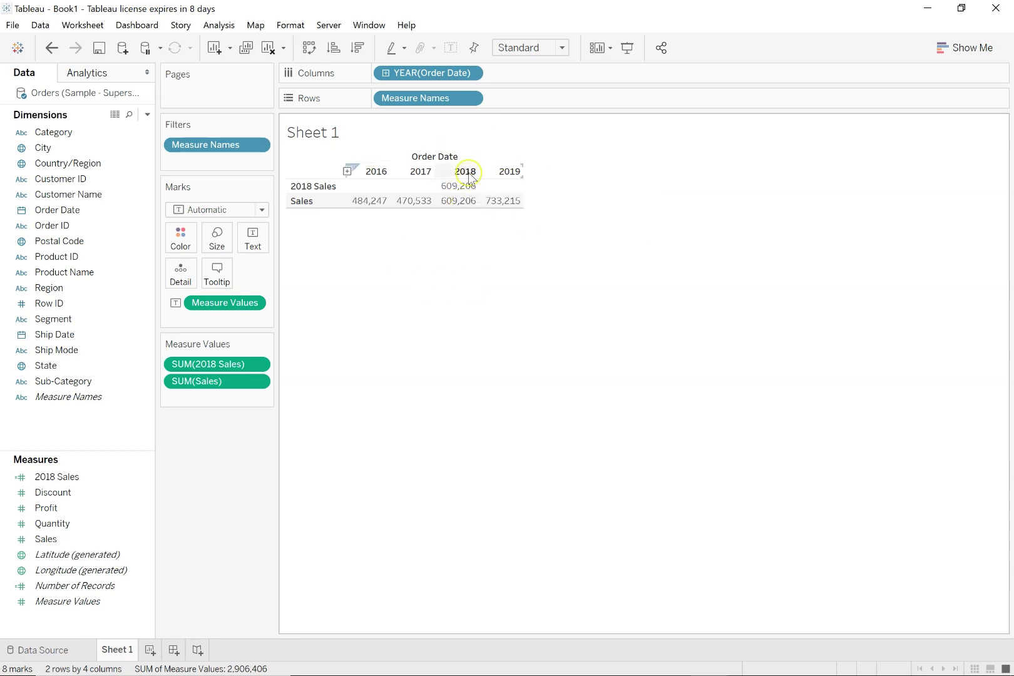
pyautogui.moveTo(349, 206)
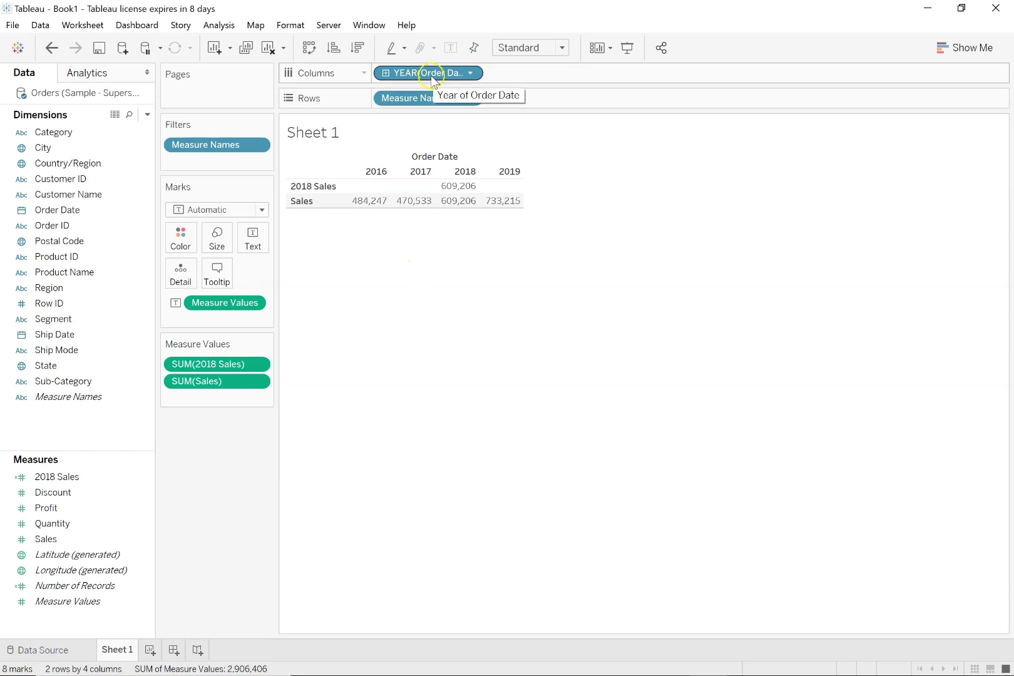
pyautogui.moveTo(432, 80); pyautogui.dragTo(206, 491)
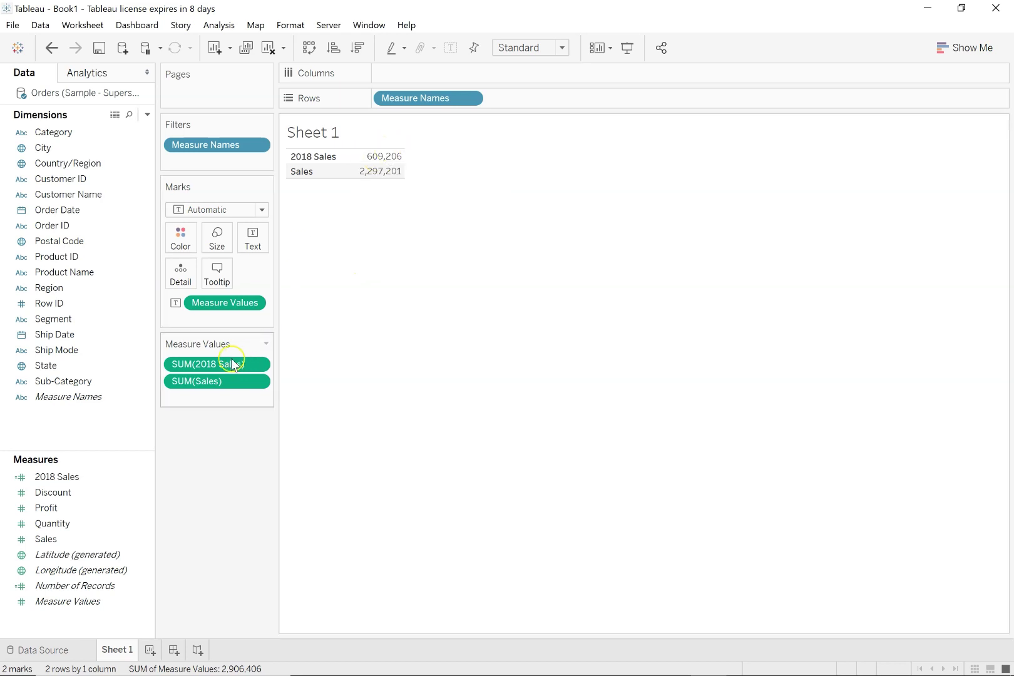
# Step: Try removing SUM(Sales) from the measure values to show 2018 Sales alone, and undo the removal
pyautogui.moveTo(215, 381); pyautogui.dragTo(205, 507)
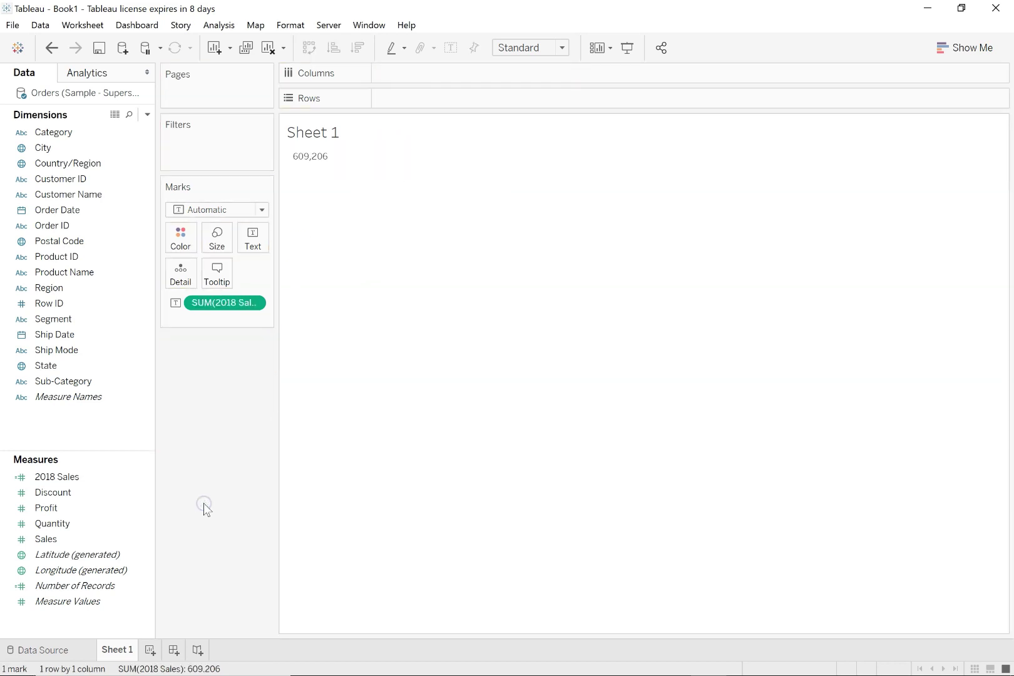
pyautogui.click(212, 309)
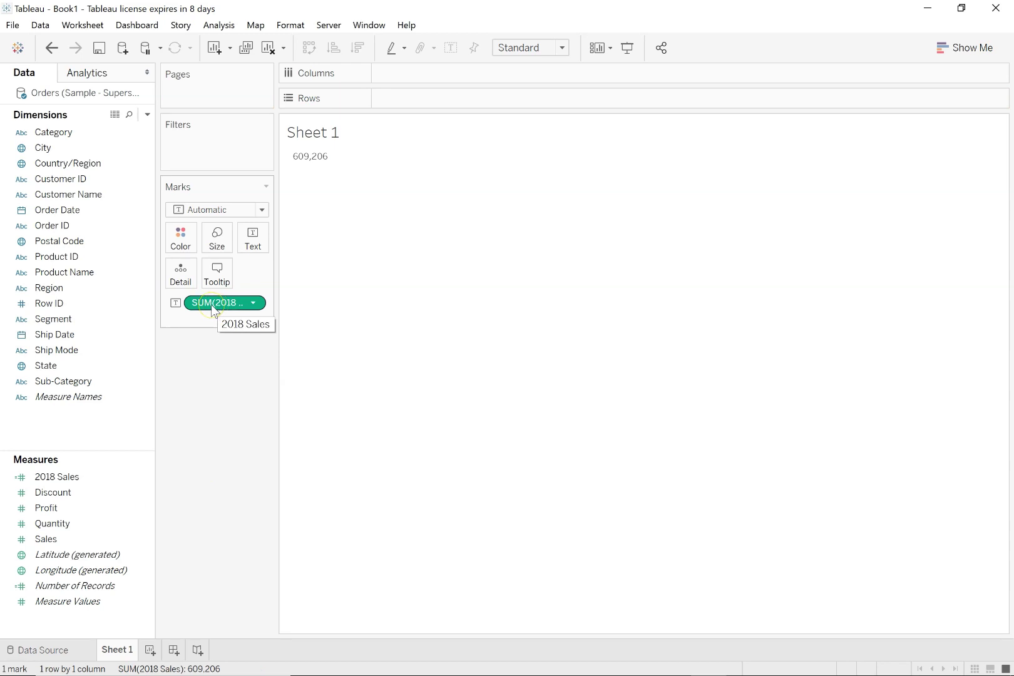
pyautogui.hotkey('ctrl', 'z')
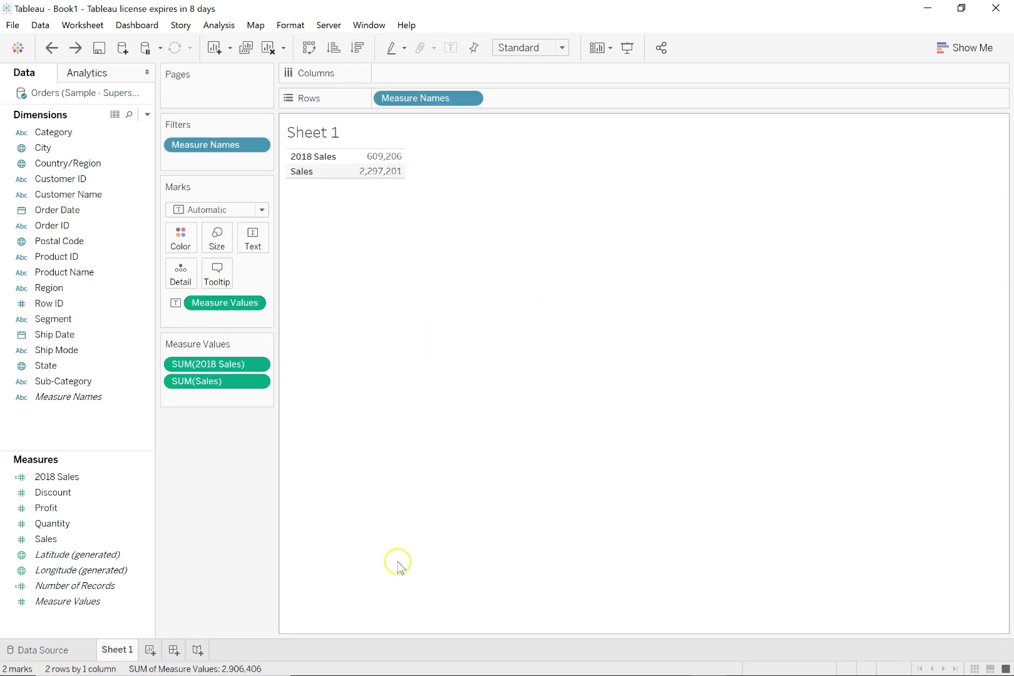
# Step: Rename the worksheet Sheet 1 as Date Calculation
pyautogui.doubleClick(117, 649)
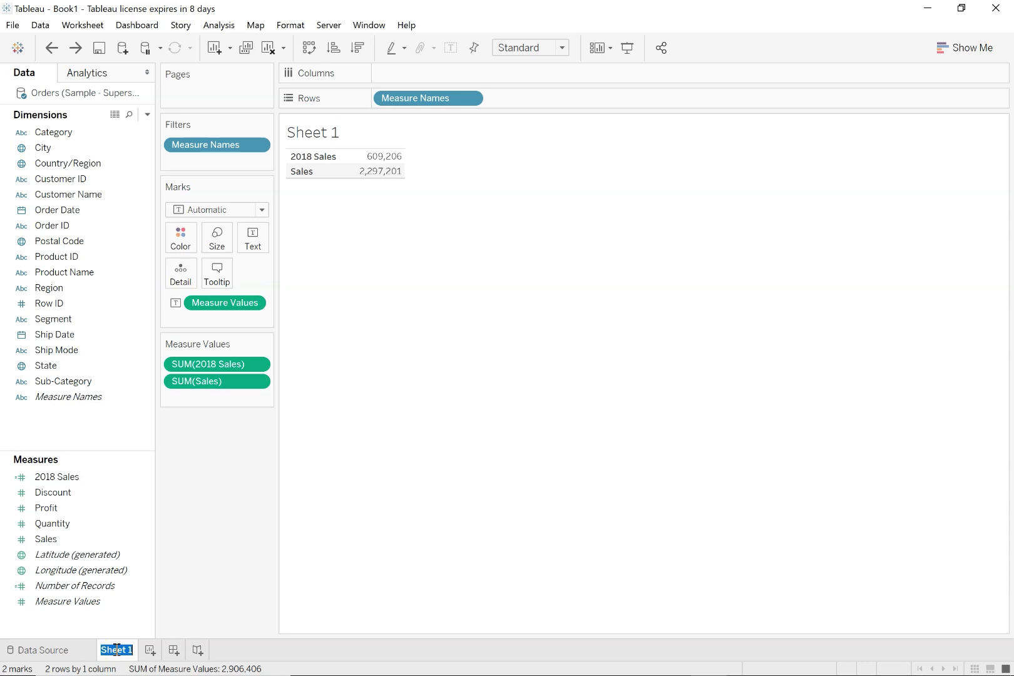
pyautogui.write('Data Ca')
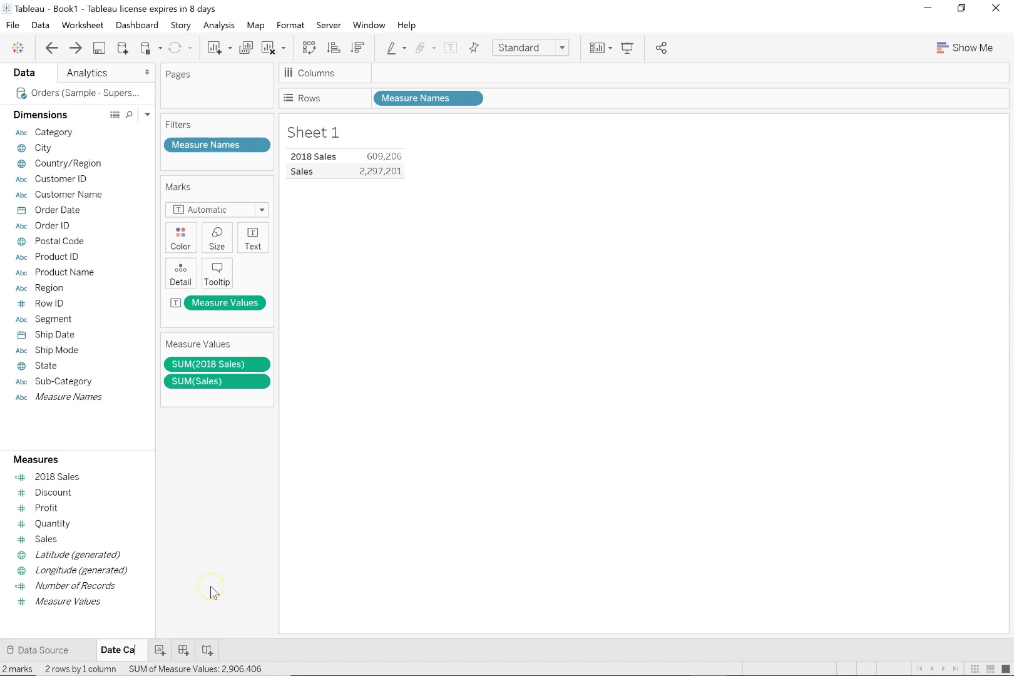
pyautogui.write('lculation')
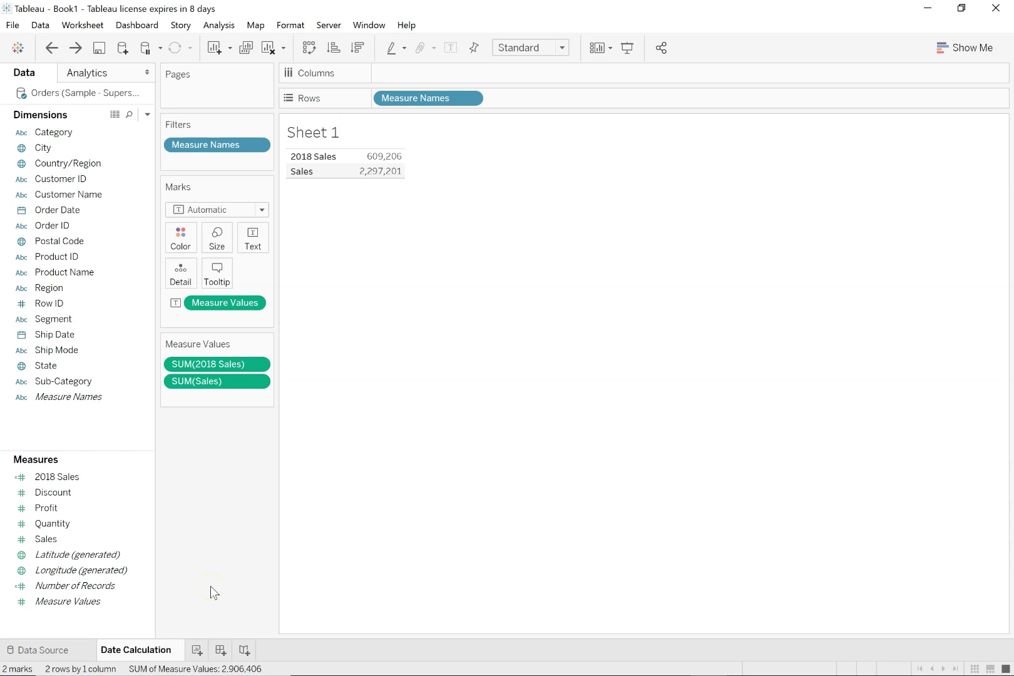
pyautogui.press('Return')
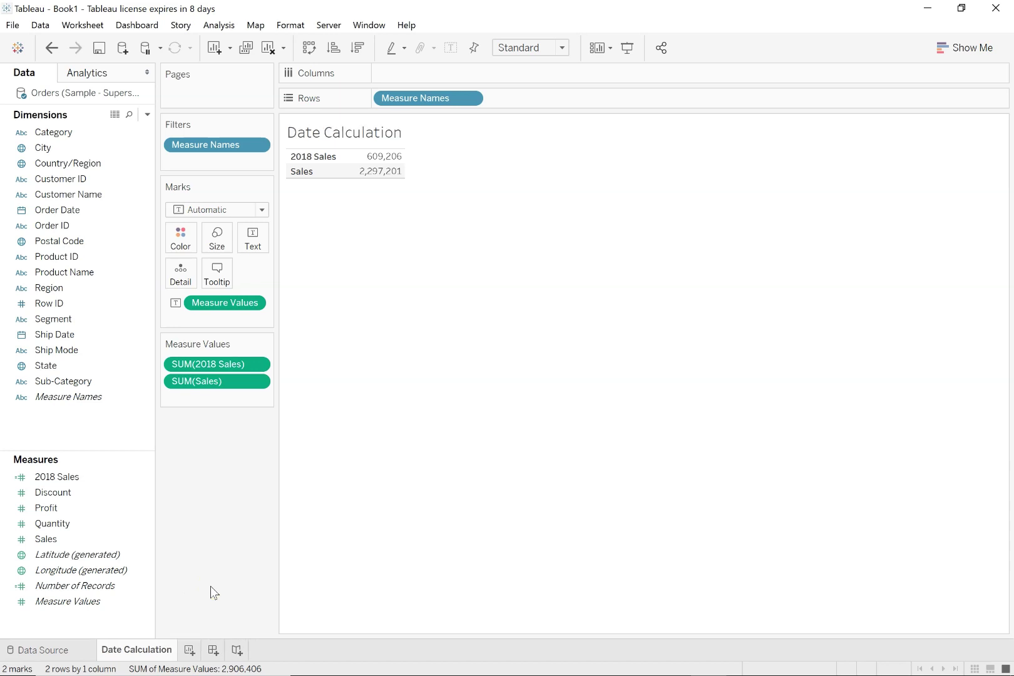
# Step: Add a new worksheet and name it String Calculation
pyautogui.click(189, 650)
pyautogui.doubleClick(189, 651)
pyautogui.write('Str')
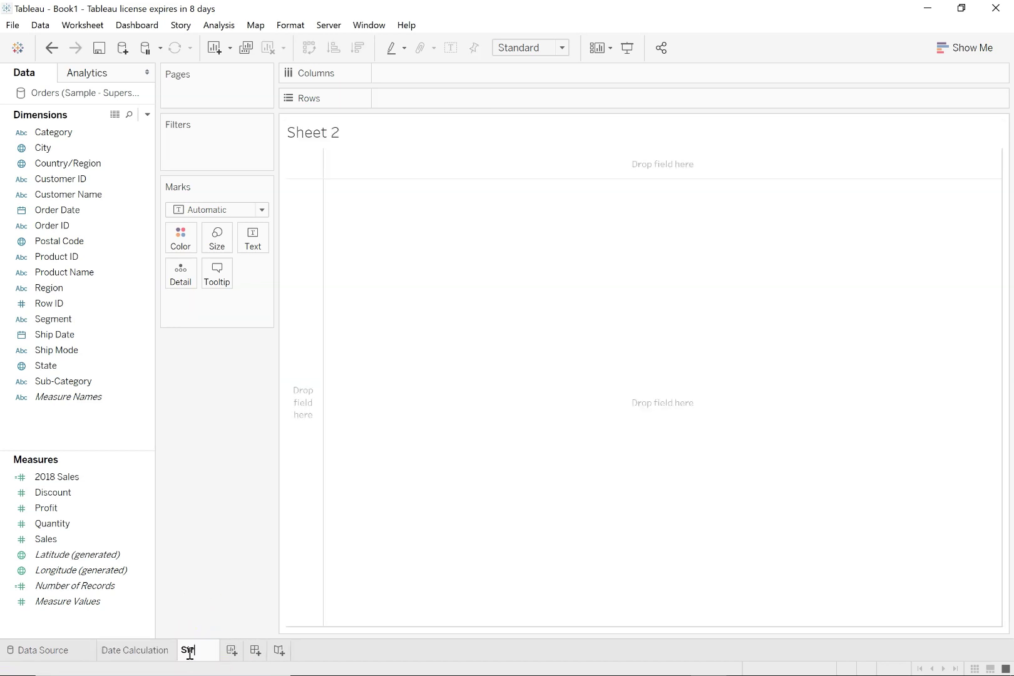
pyautogui.write('ing Calculation')
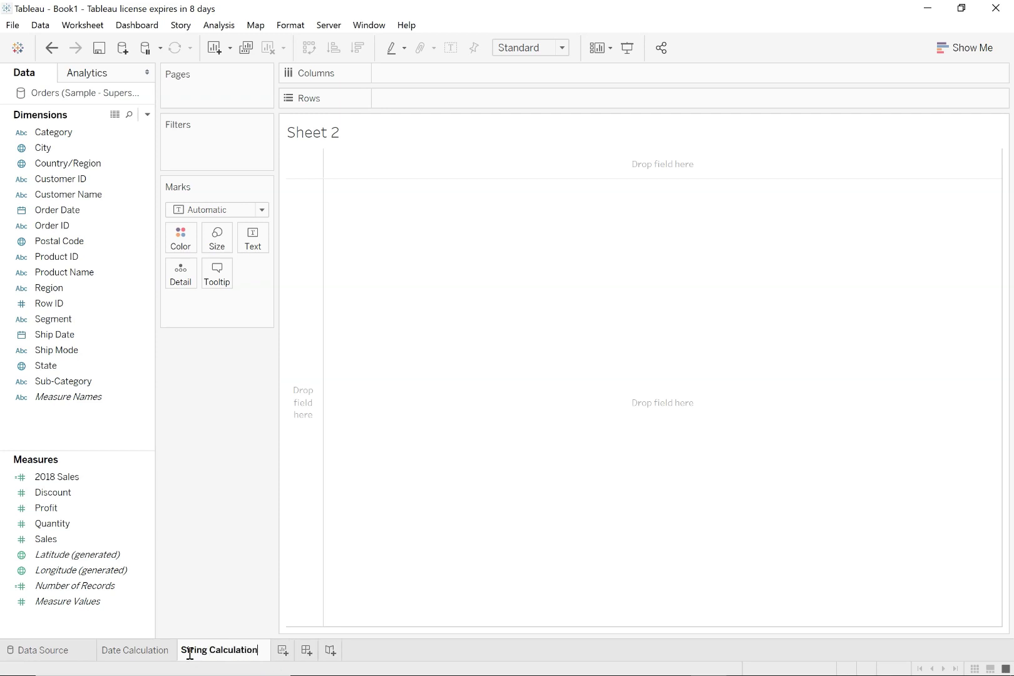
pyautogui.press('Return')
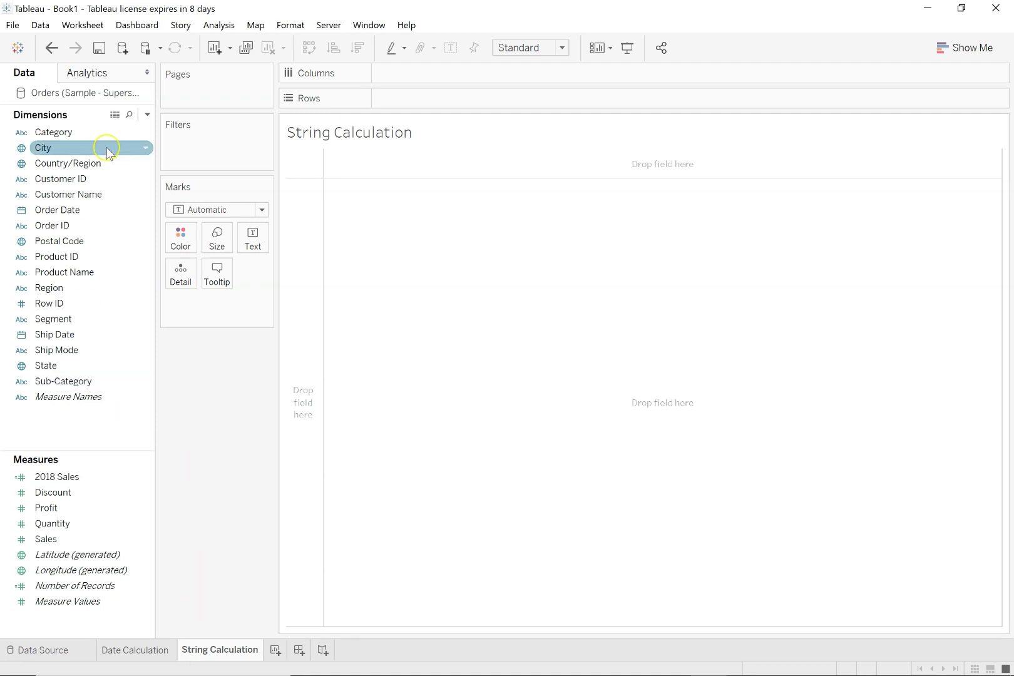
# Step: Add Customer Name to the rows of the String Calculation sheet and look through the list
pyautogui.click(68, 198)
pyautogui.moveTo(68, 198); pyautogui.dragTo(416, 105)
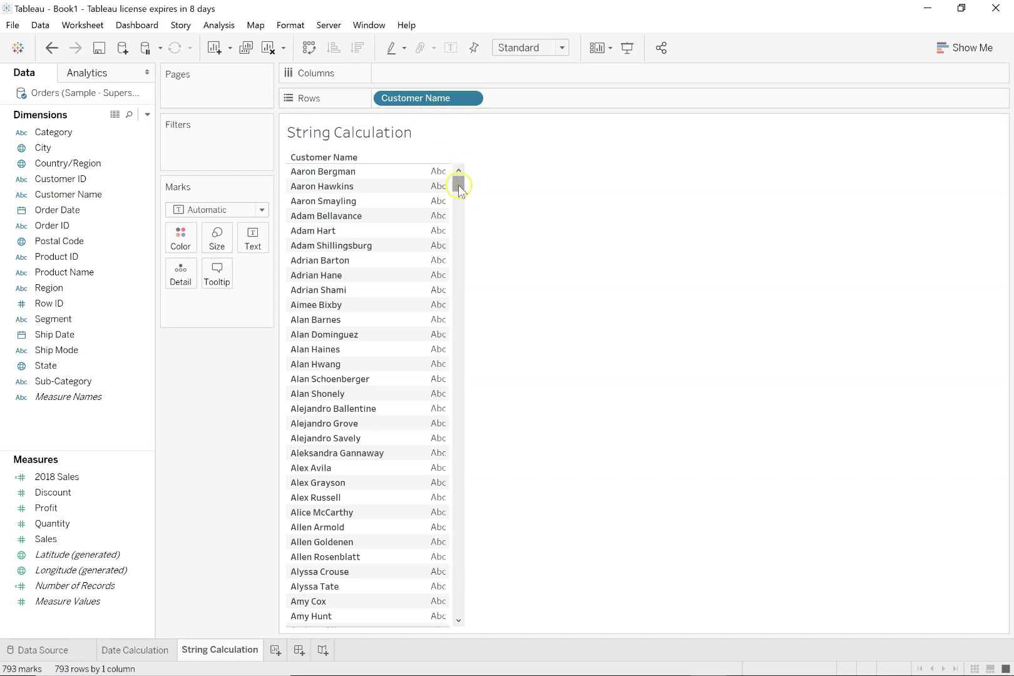
pyautogui.moveTo(459, 183)
pyautogui.mouseDown()
pyautogui.moveTo(462, 278)
pyautogui.moveTo(478, 181)
pyautogui.mouseUp()
# Step: Create a new calculated field named Find the Space
pyautogui.rightClick(51, 422)
pyautogui.click(76, 432)
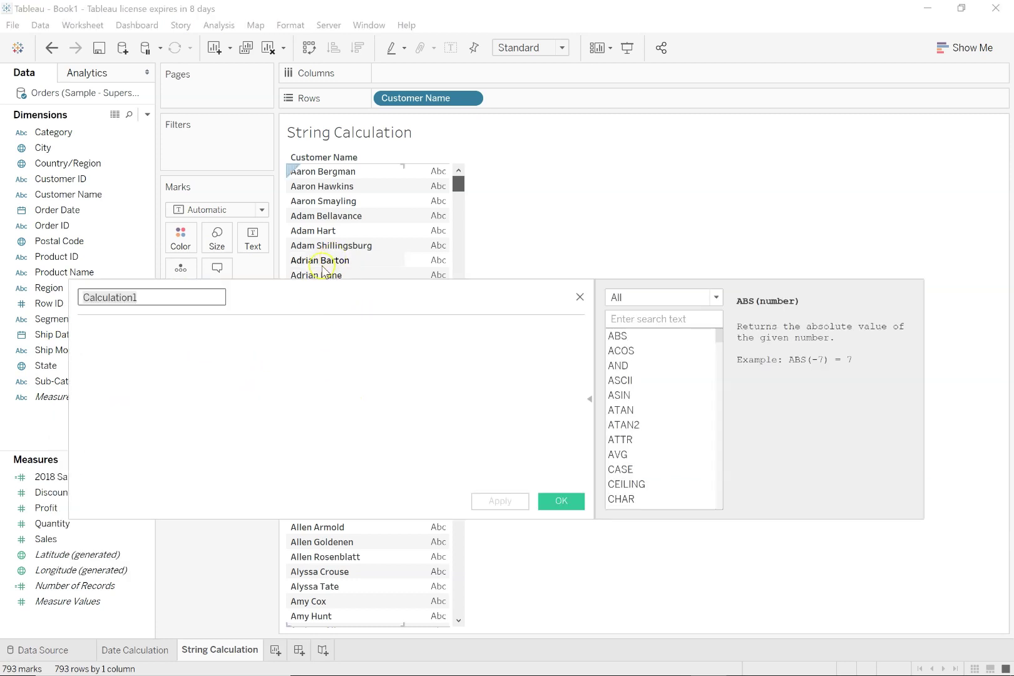
pyautogui.doubleClick(166, 295)
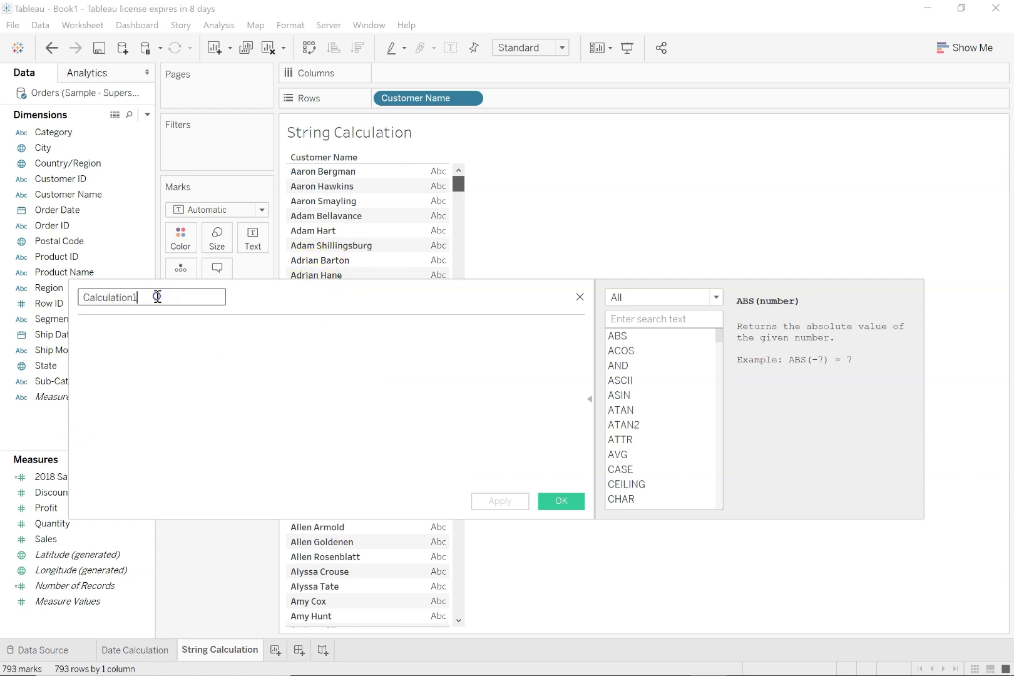
pyautogui.write('Find the Space')
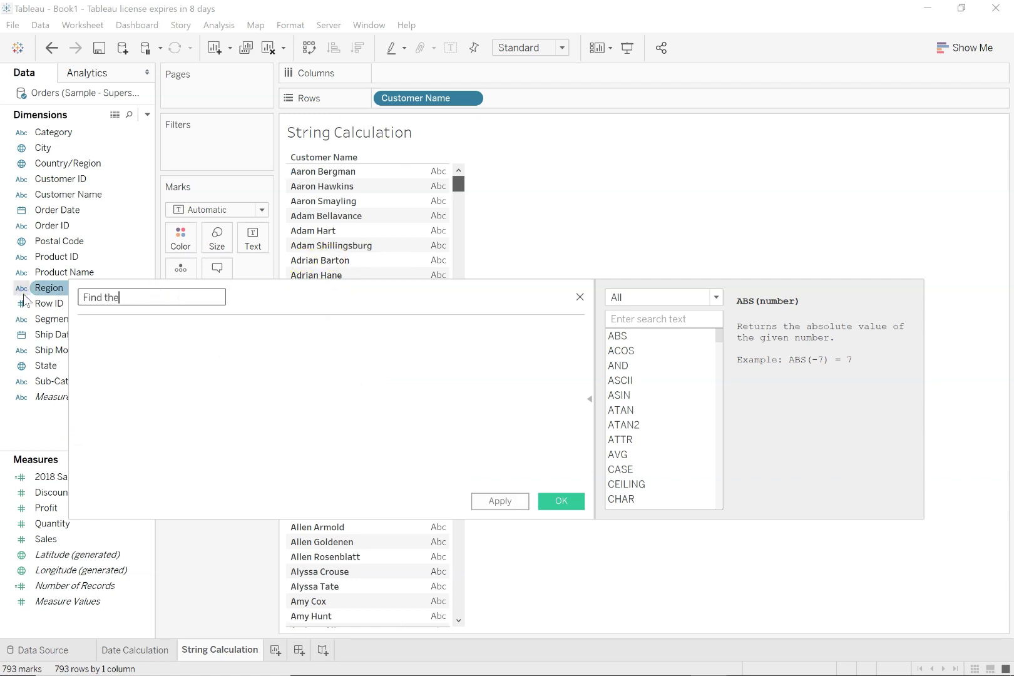
pyautogui.click(136, 346)
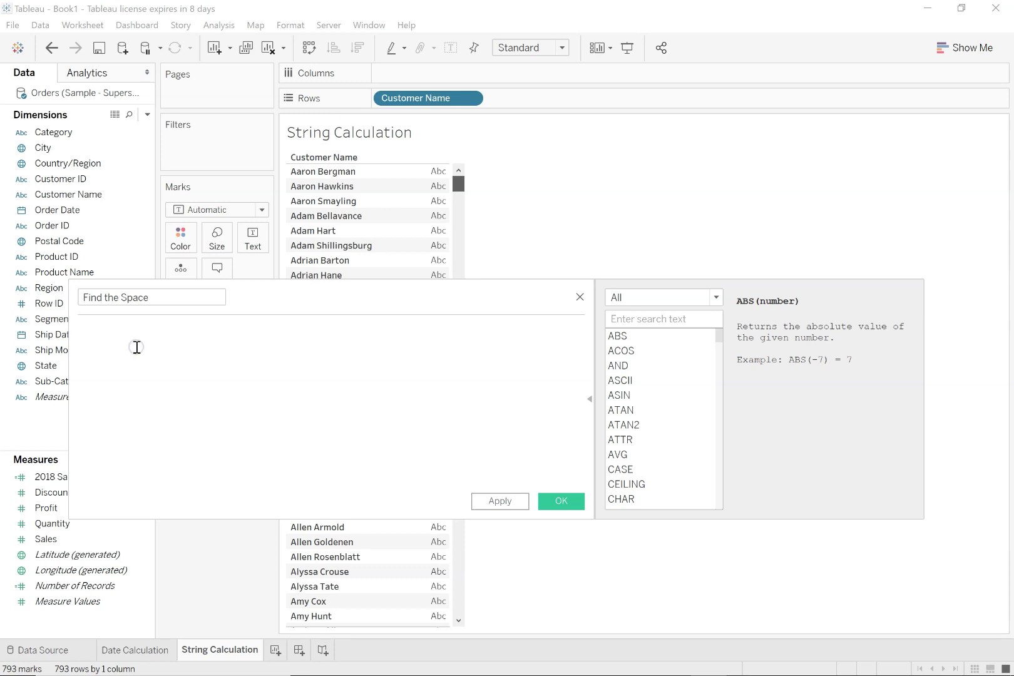
# Step: List only the String functions and read the descriptions of ASCII, CHAR, CONTAINS, ENDSWITH and FIND
pyautogui.click(638, 295)
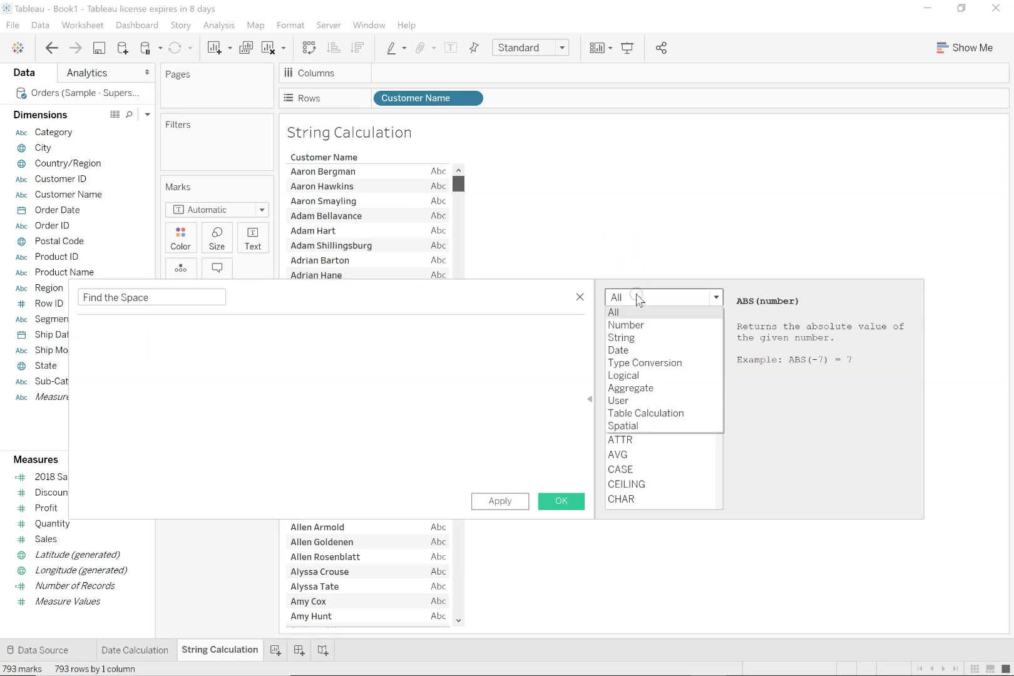
pyautogui.click(631, 337)
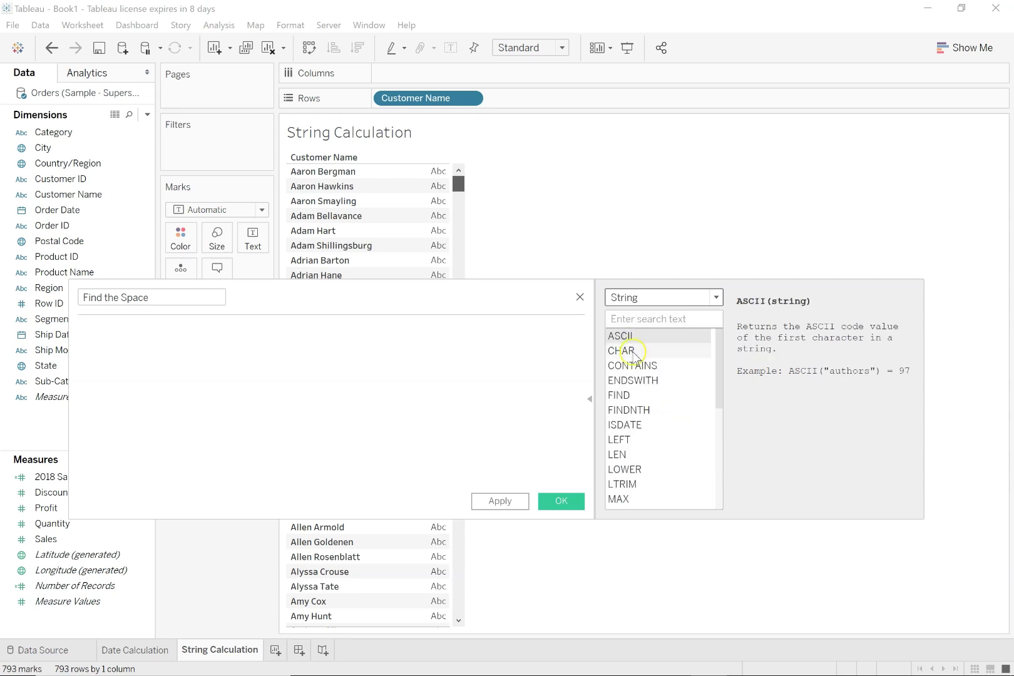
pyautogui.click(634, 337)
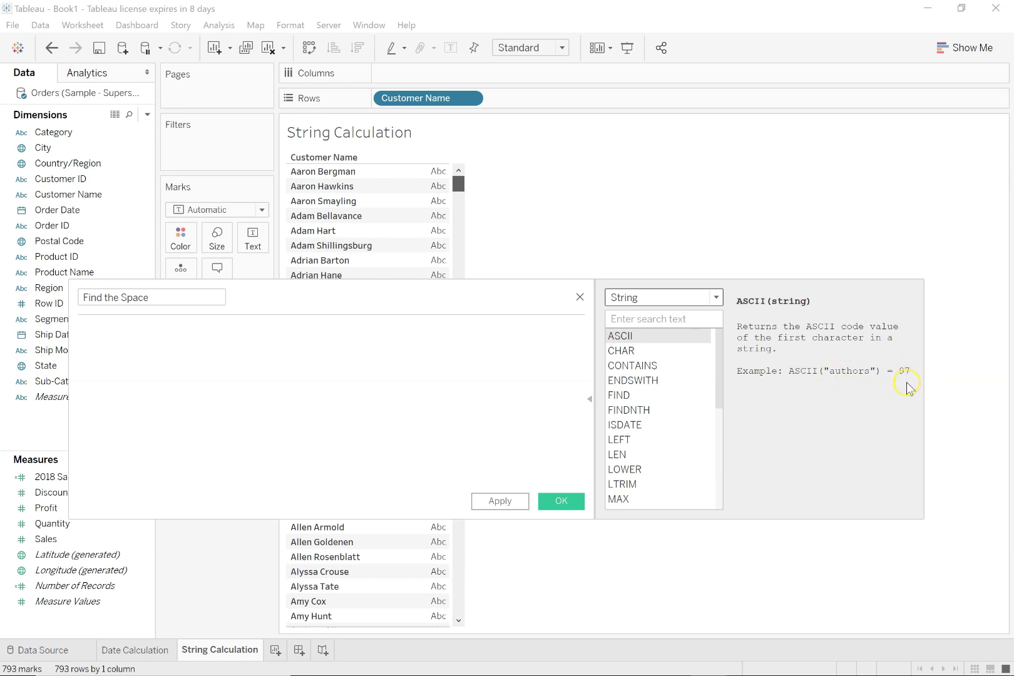
pyautogui.click(627, 355)
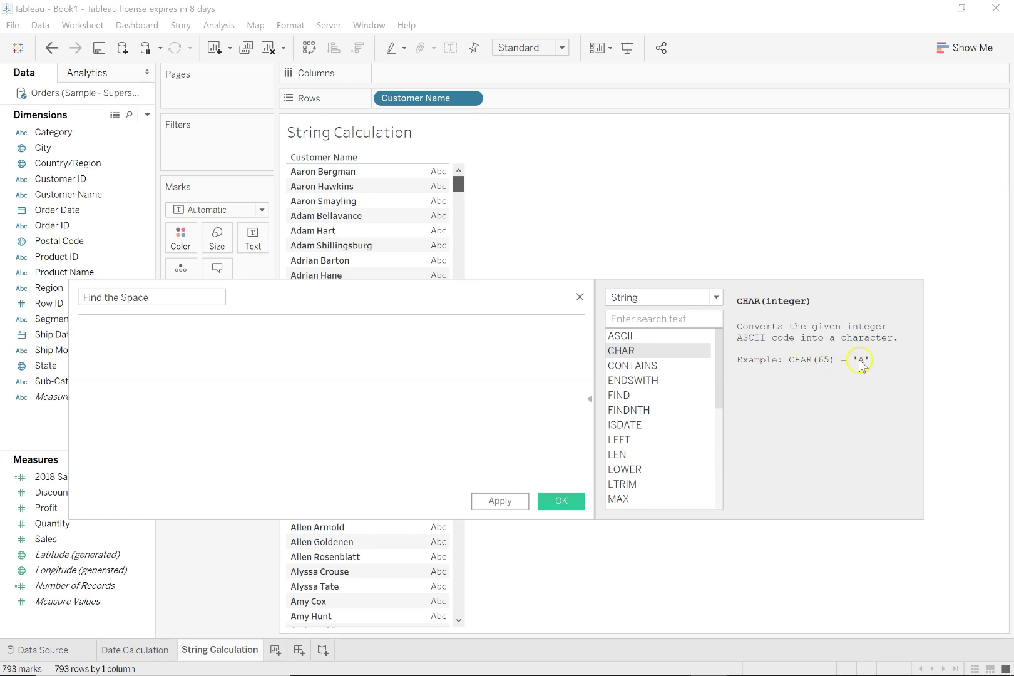
pyautogui.click(649, 364)
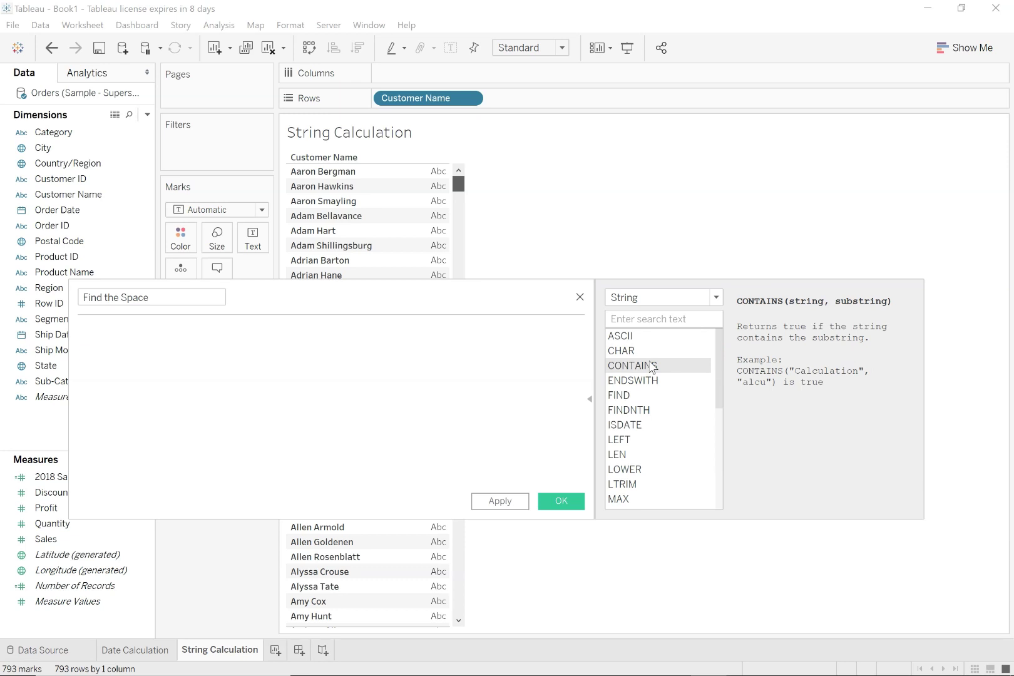
pyautogui.click(785, 309)
pyautogui.click(677, 382)
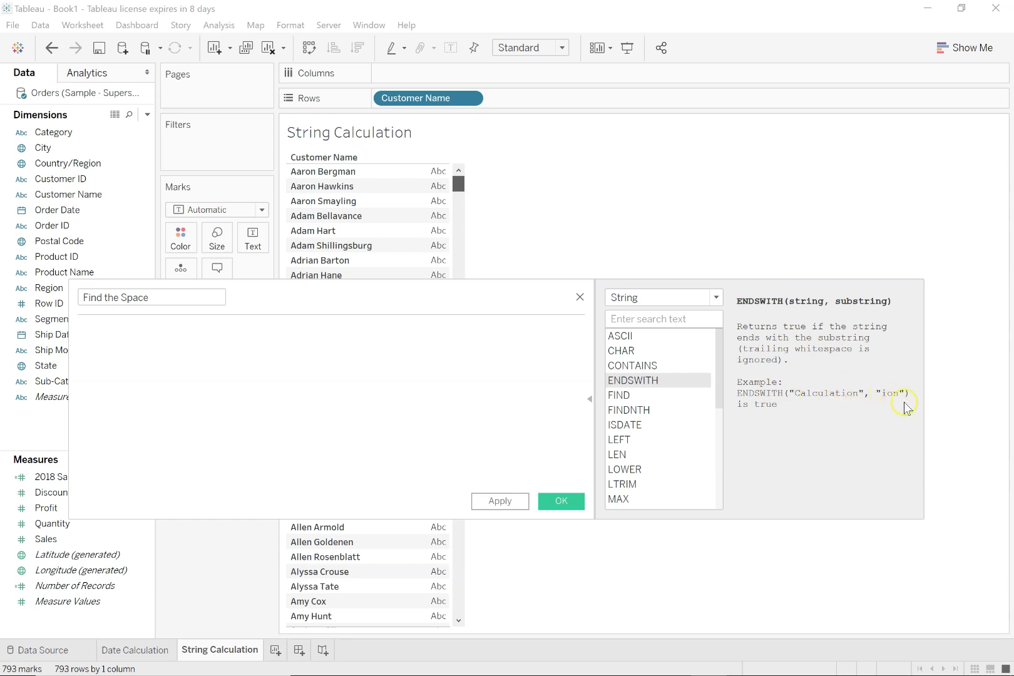
pyautogui.click(642, 395)
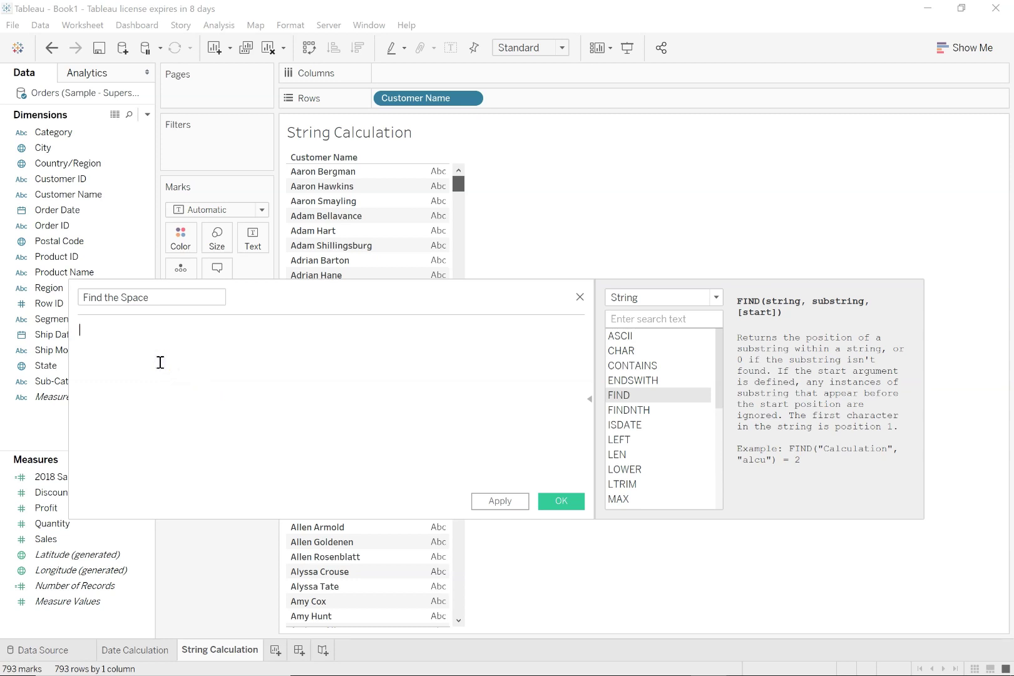
# Step: Save Find the Space with the formula FIND([Customer Name]," ") and show it as values beside the customer names
pyautogui.write('FIND?(')
pyautogui.press('BackSpace')
pyautogui.press('BackSpace')
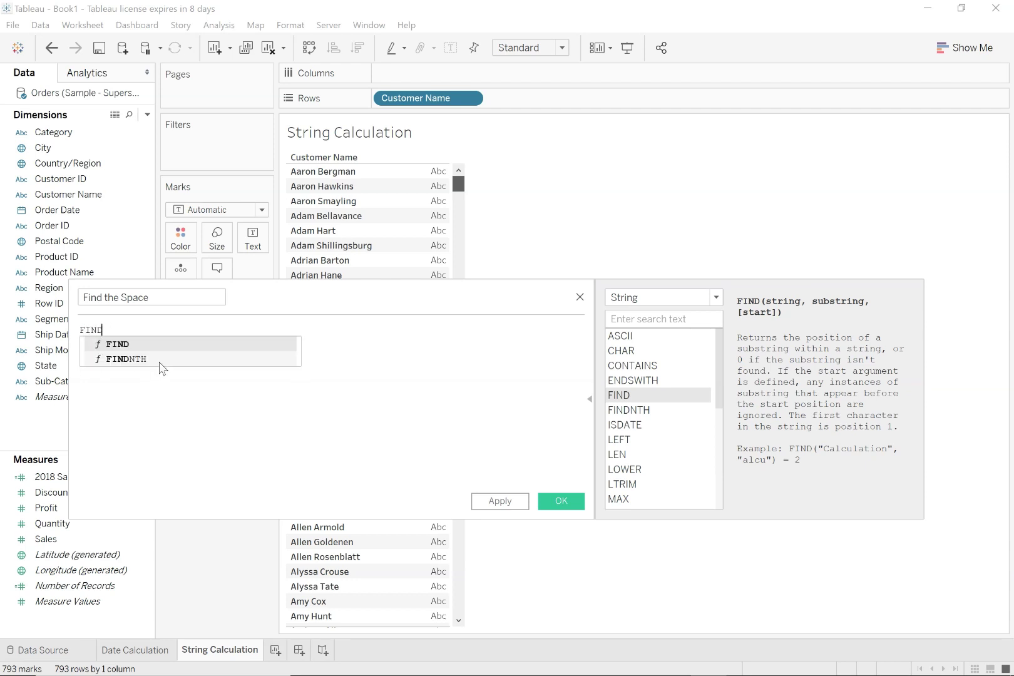
pyautogui.doubleClick(145, 348)
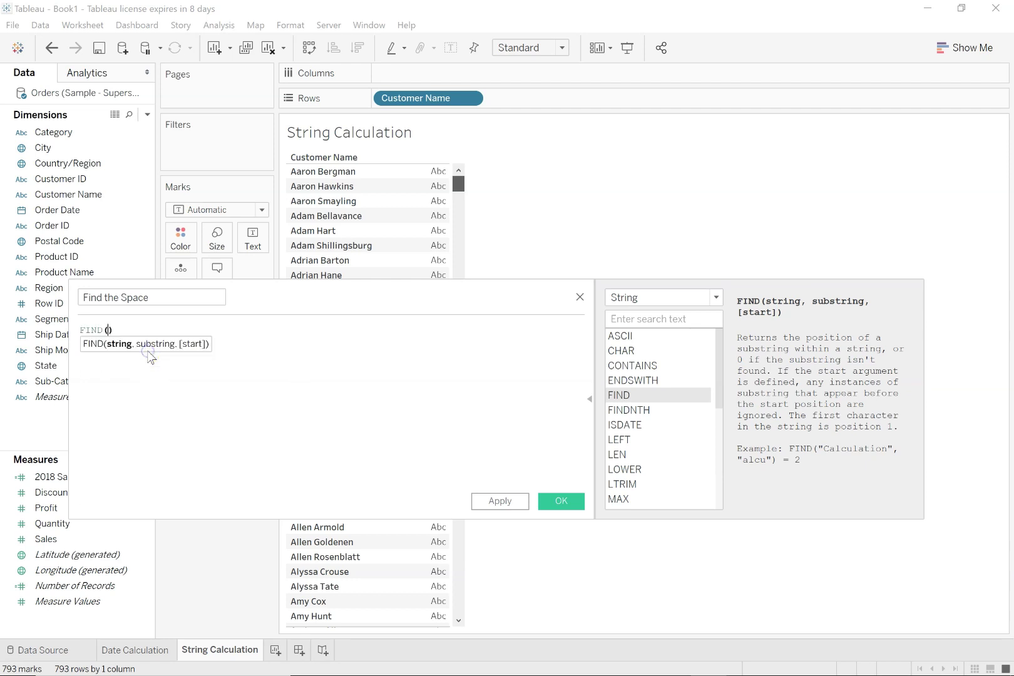
pyautogui.write('cu')
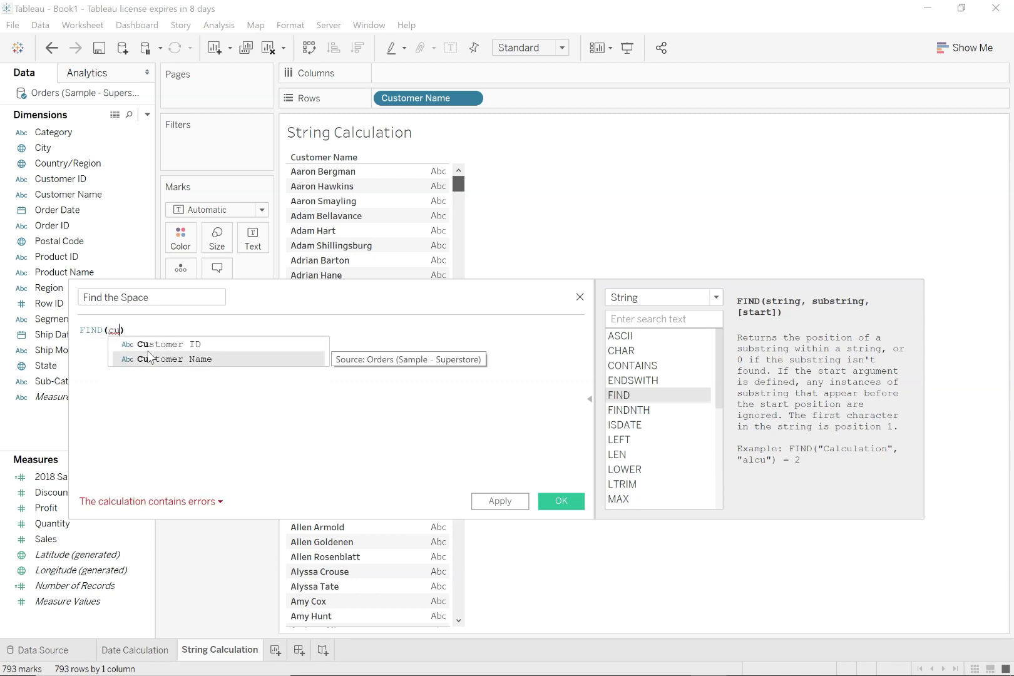
pyautogui.doubleClick(150, 359)
pyautogui.write(',')
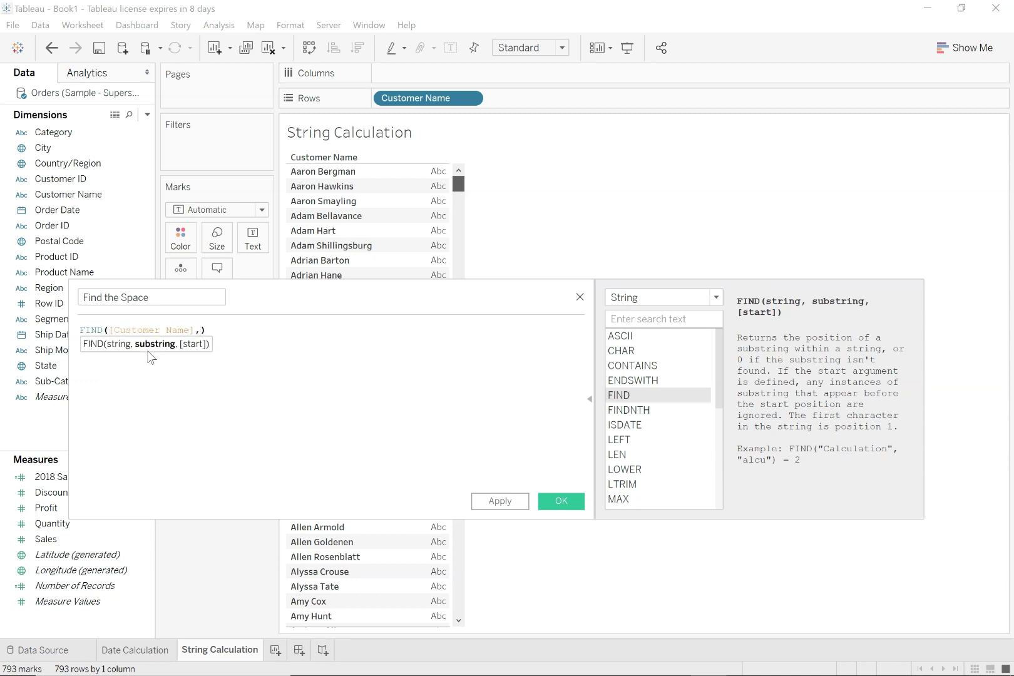
pyautogui.write('" "')
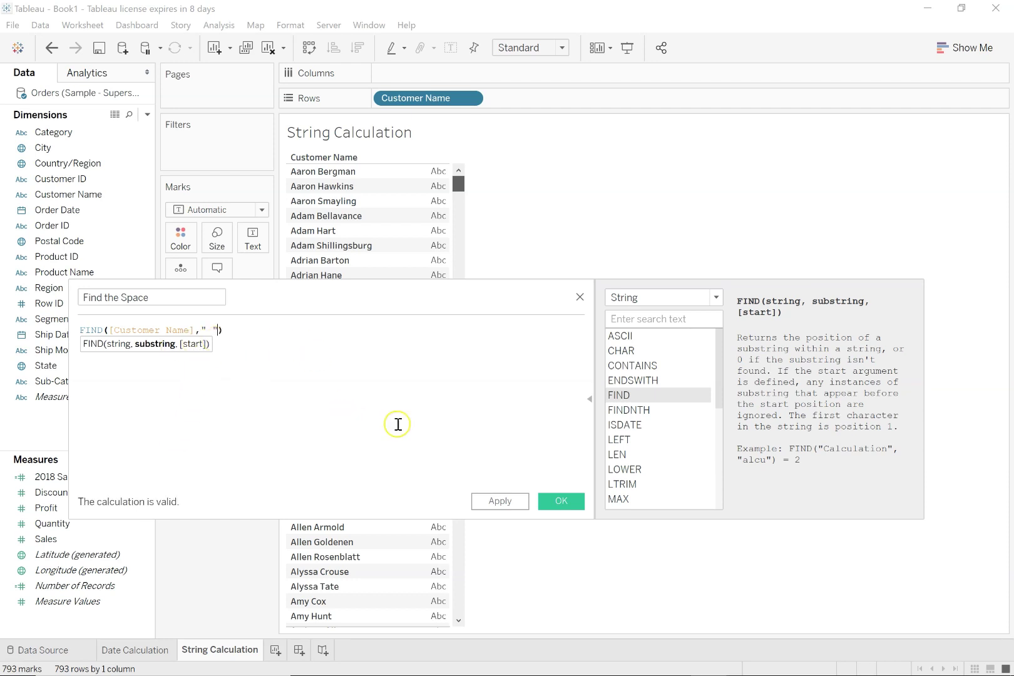
pyautogui.click(564, 502)
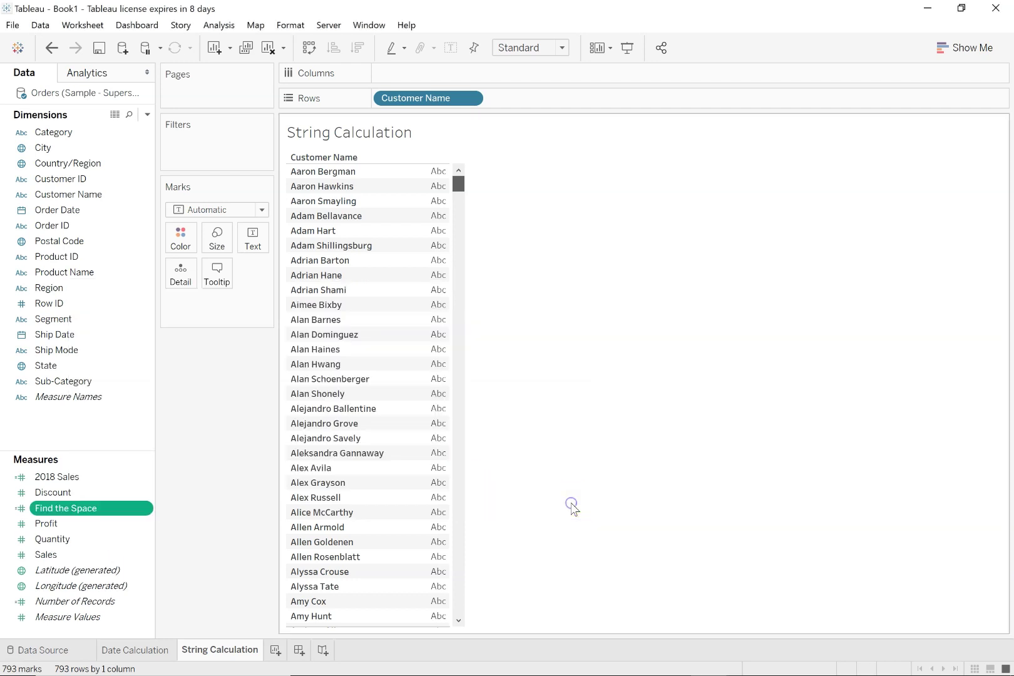
pyautogui.moveTo(76, 509); pyautogui.dragTo(422, 438)
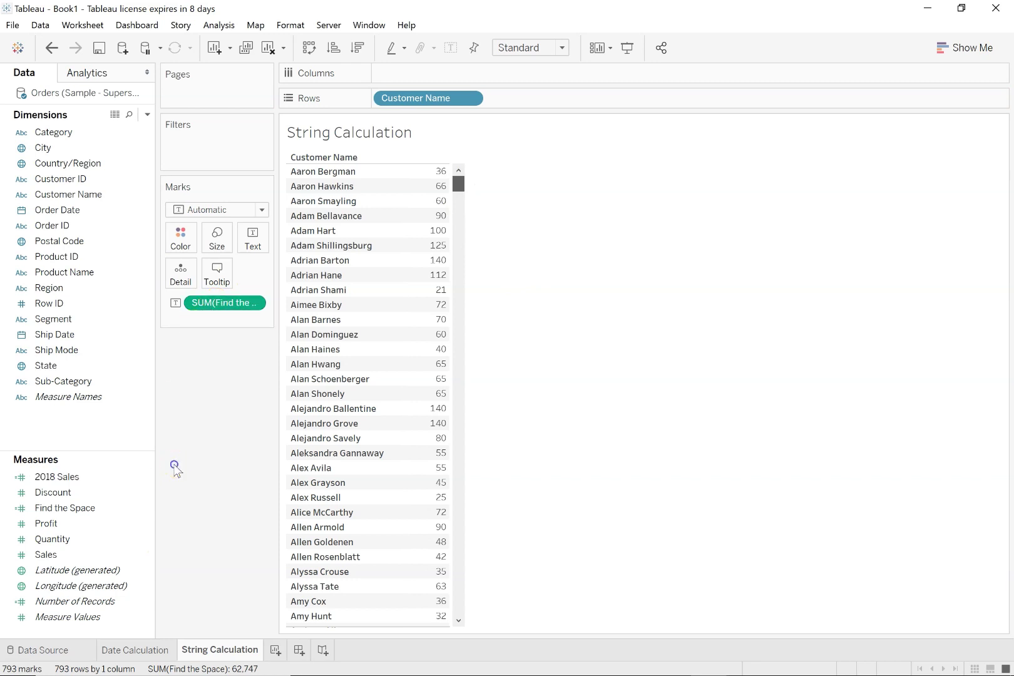
# Step: Convert the Find the Space measure to discrete and remove its sum from the view
pyautogui.click(78, 509)
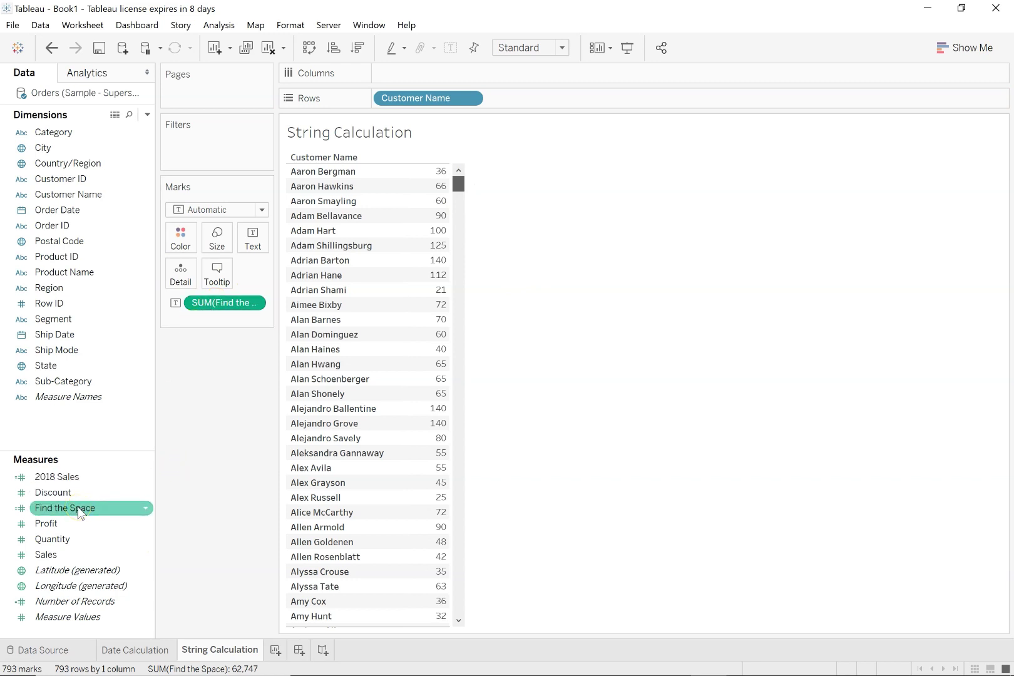
pyautogui.rightClick(77, 507)
pyautogui.click(137, 366)
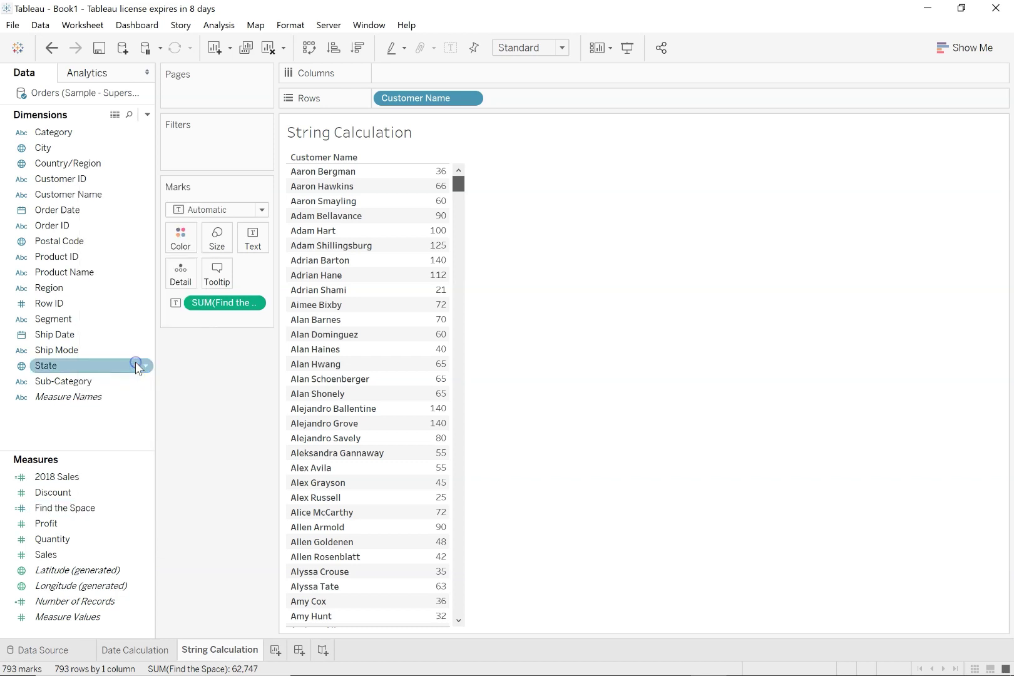
pyautogui.moveTo(69, 512); pyautogui.dragTo(227, 480)
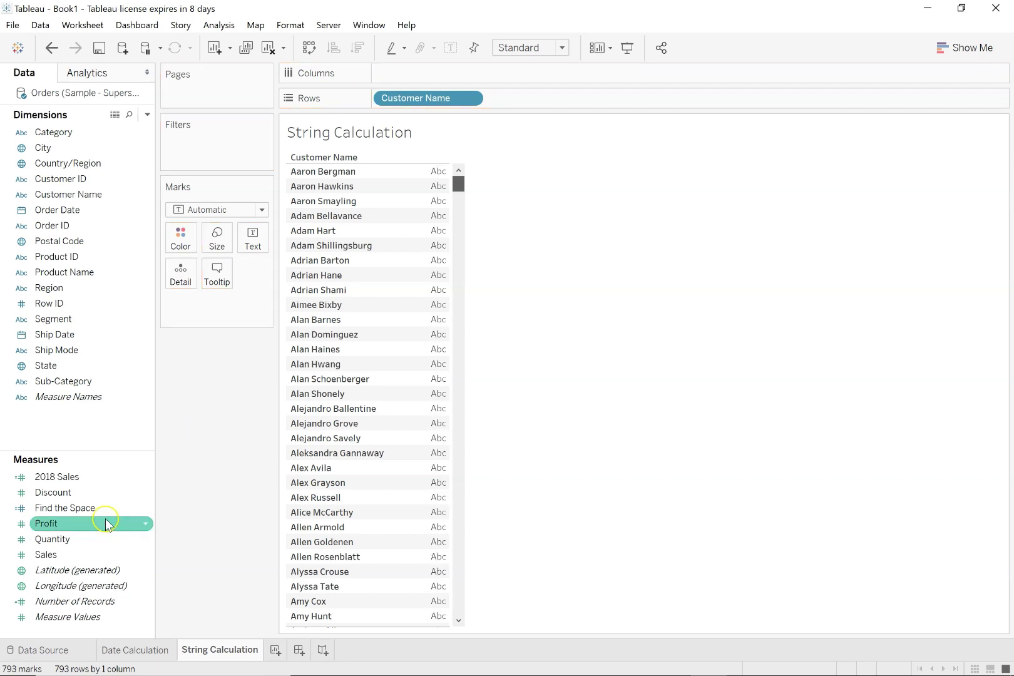
# Step: Move Find the Space from the measures to the dimensions
pyautogui.rightClick(70, 509)
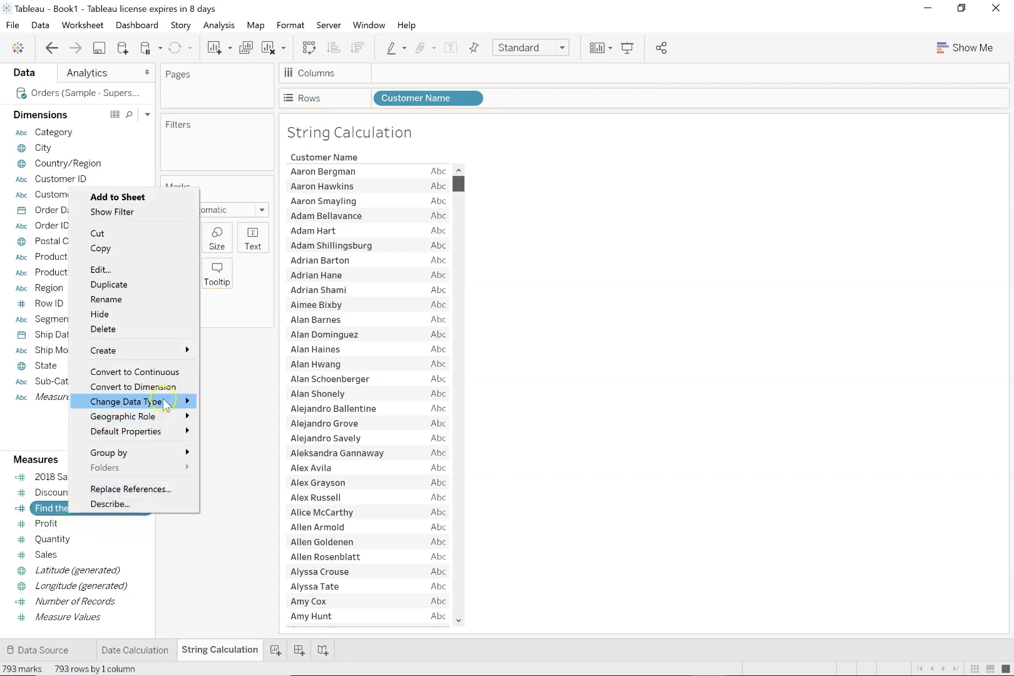
pyautogui.moveTo(165, 404)
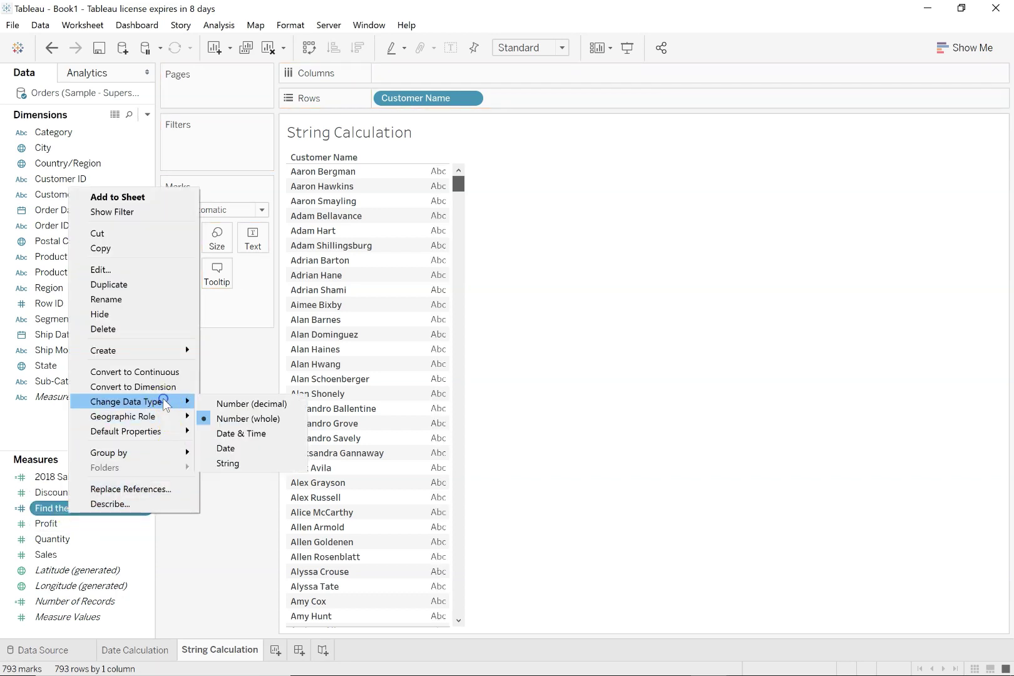
pyautogui.click(215, 578)
pyautogui.moveTo(116, 510); pyautogui.dragTo(102, 445)
pyautogui.rightClick(102, 445)
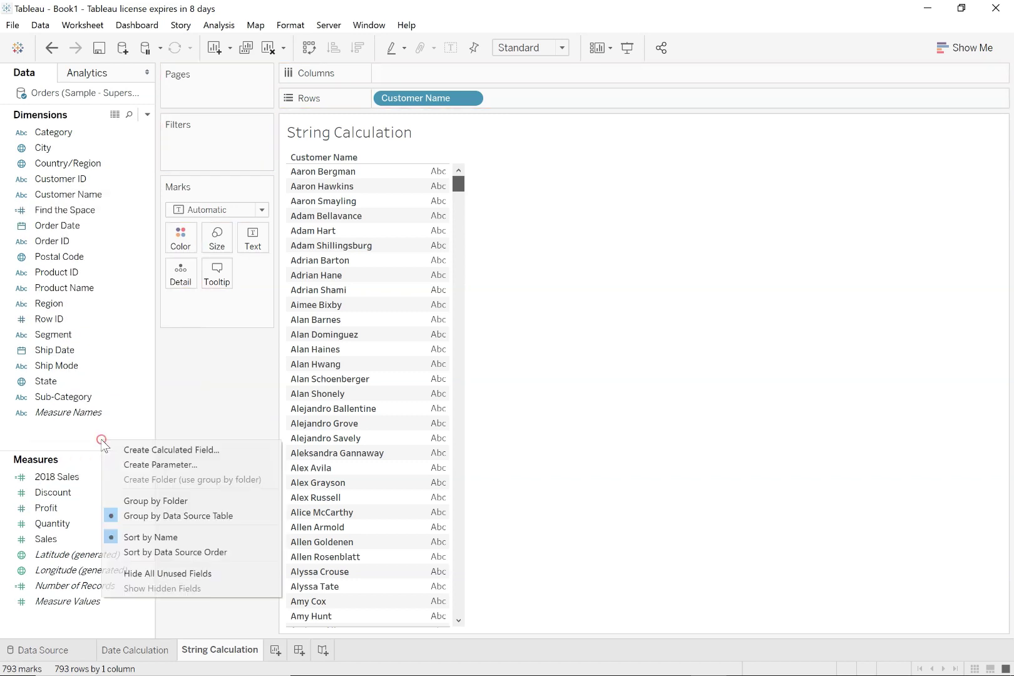
# Step: Add the Find the Space dimension to the rows after Customer Name
pyautogui.click(78, 212)
pyautogui.moveTo(78, 213); pyautogui.dragTo(186, 415)
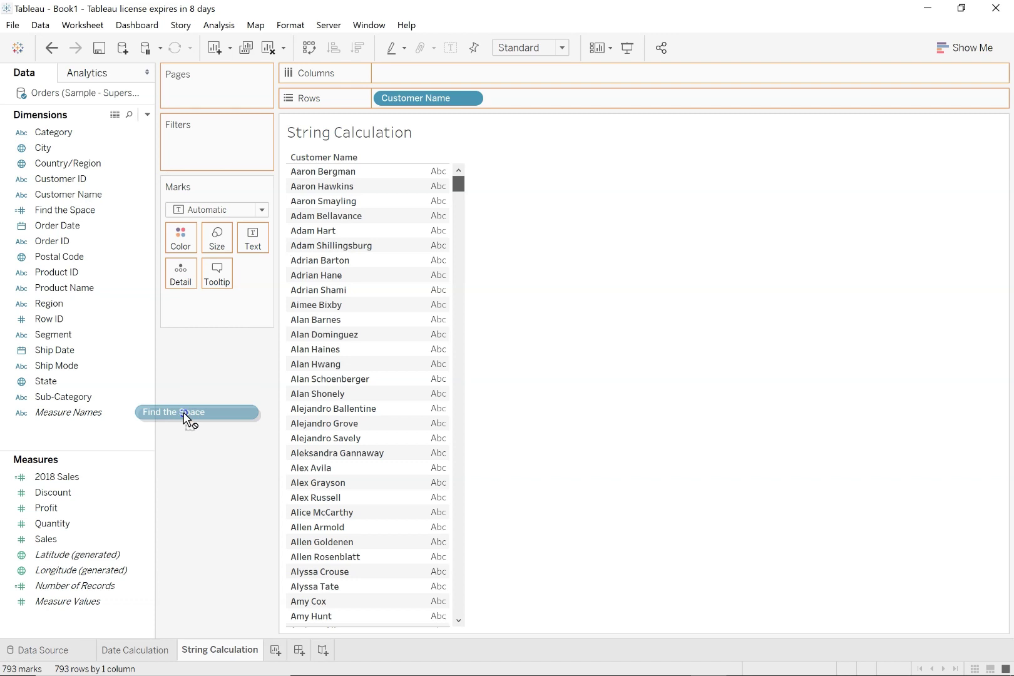
pyautogui.moveTo(186, 415); pyautogui.dragTo(435, 357)
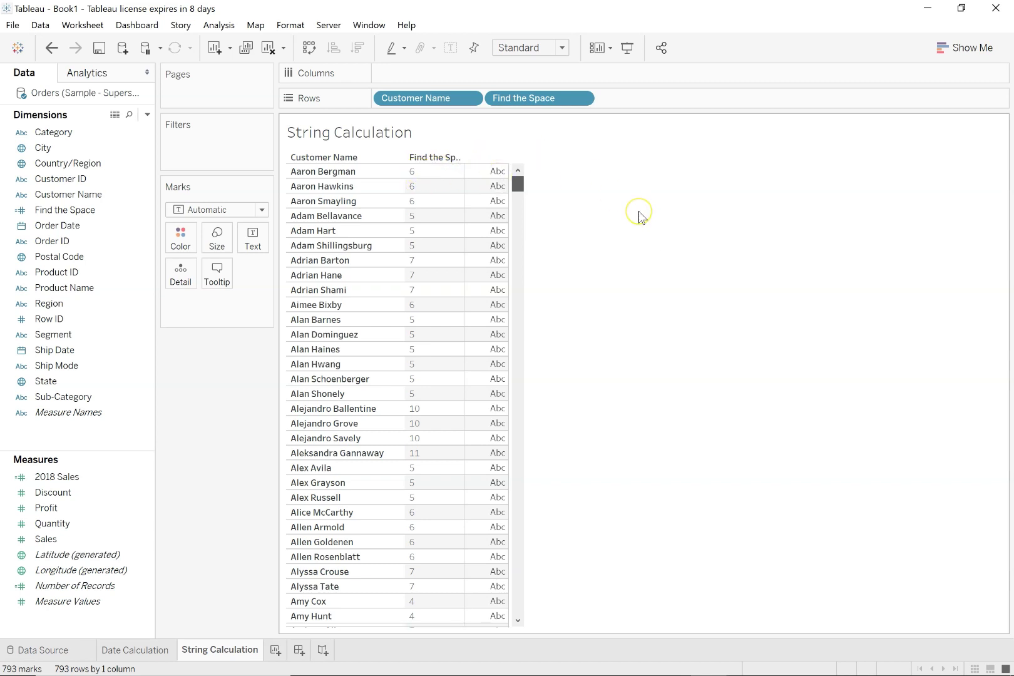
# Step: Compare several customer names with their Find the Space values to check where the space falls in each name
pyautogui.click(295, 173)
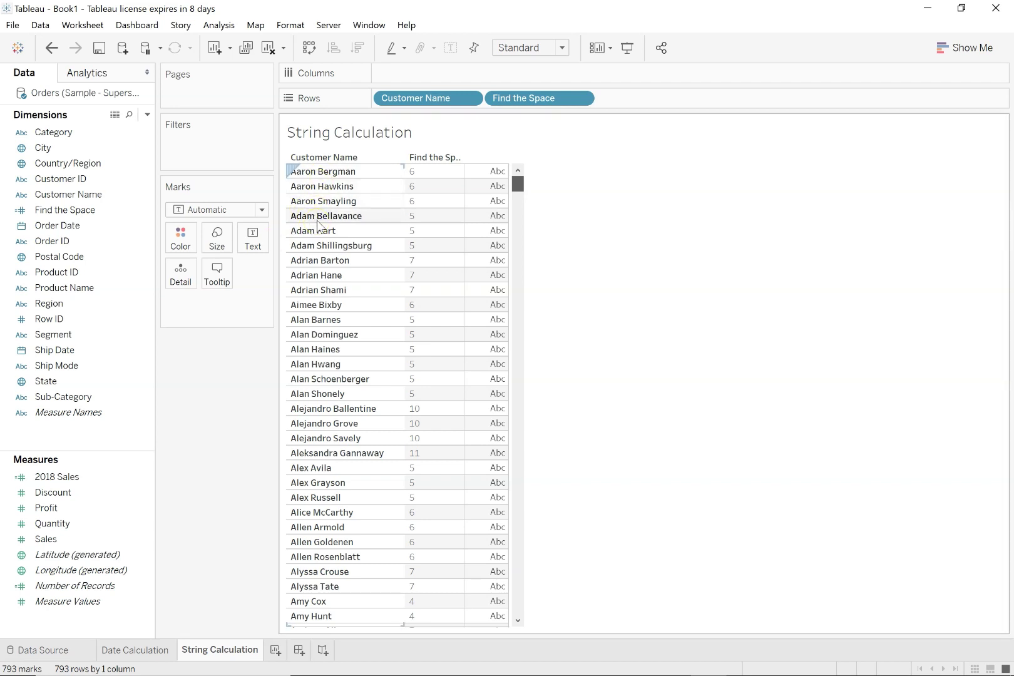
pyautogui.click(417, 213)
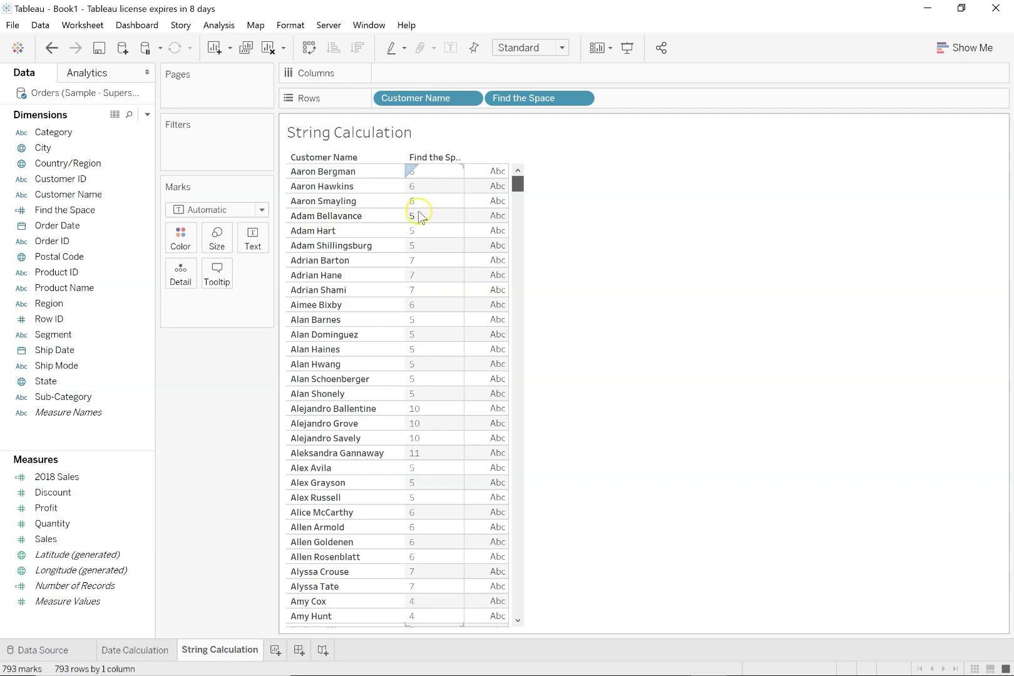
pyautogui.click(414, 251)
pyautogui.click(299, 270)
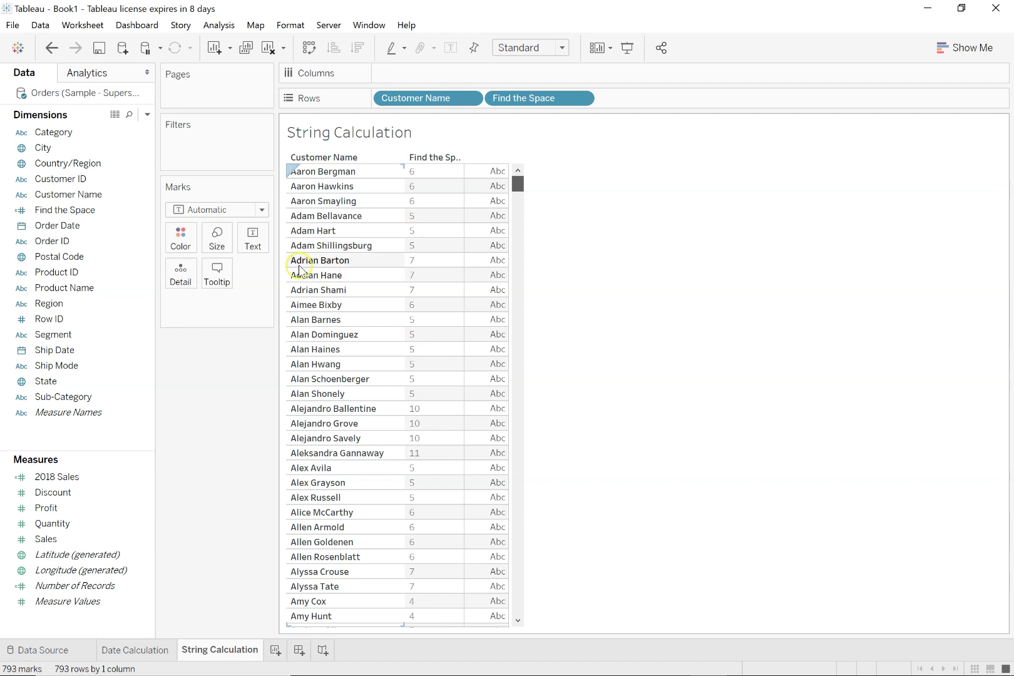
pyautogui.click(322, 269)
pyautogui.click(428, 288)
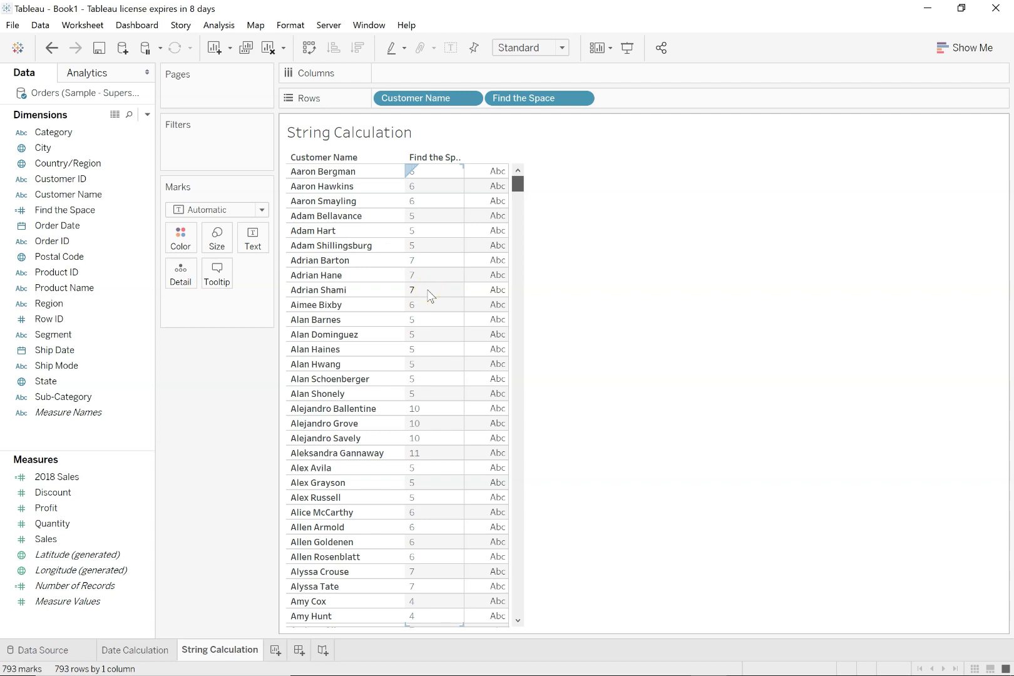
pyautogui.click(526, 302)
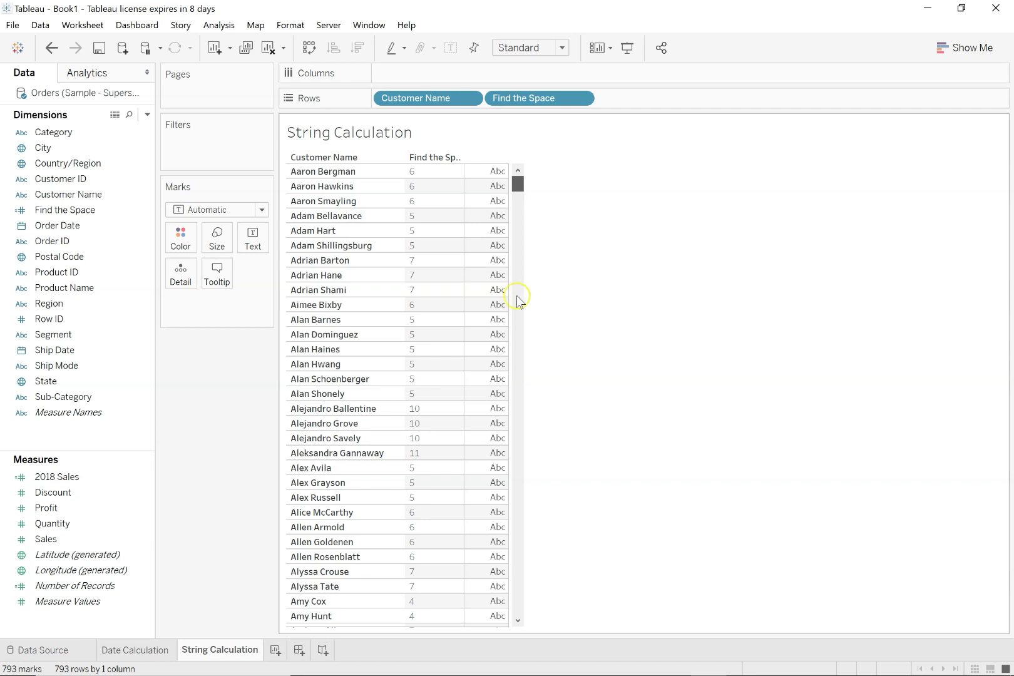
pyautogui.click(423, 294)
pyautogui.click(318, 250)
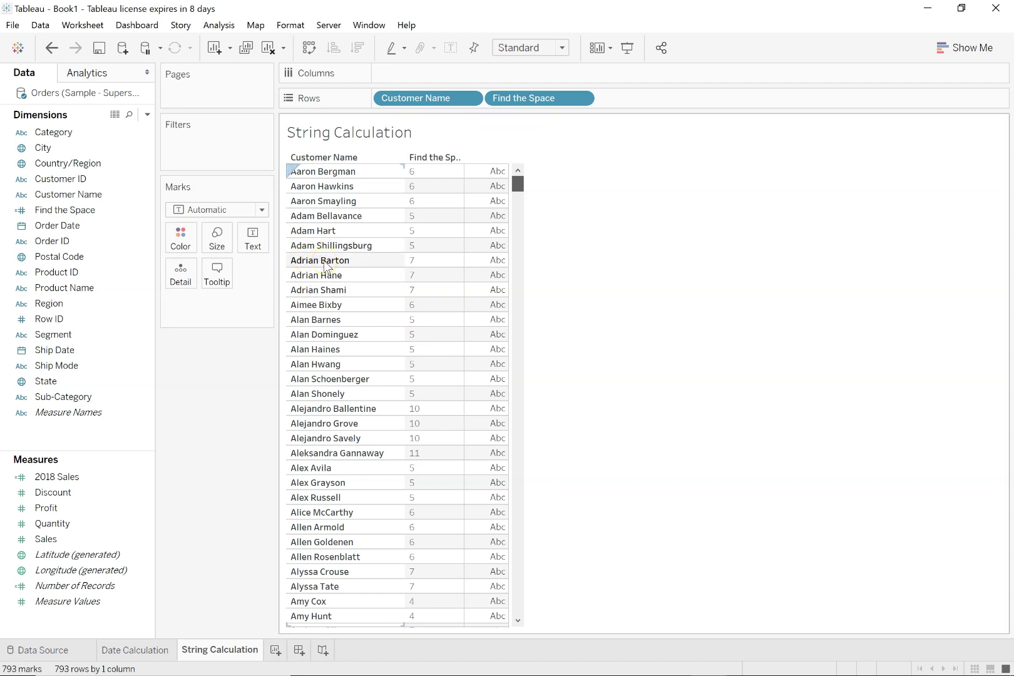
# Step: Start a new calculated field and look up the LEFT function's description among the string functions
pyautogui.rightClick(86, 437)
pyautogui.click(123, 445)
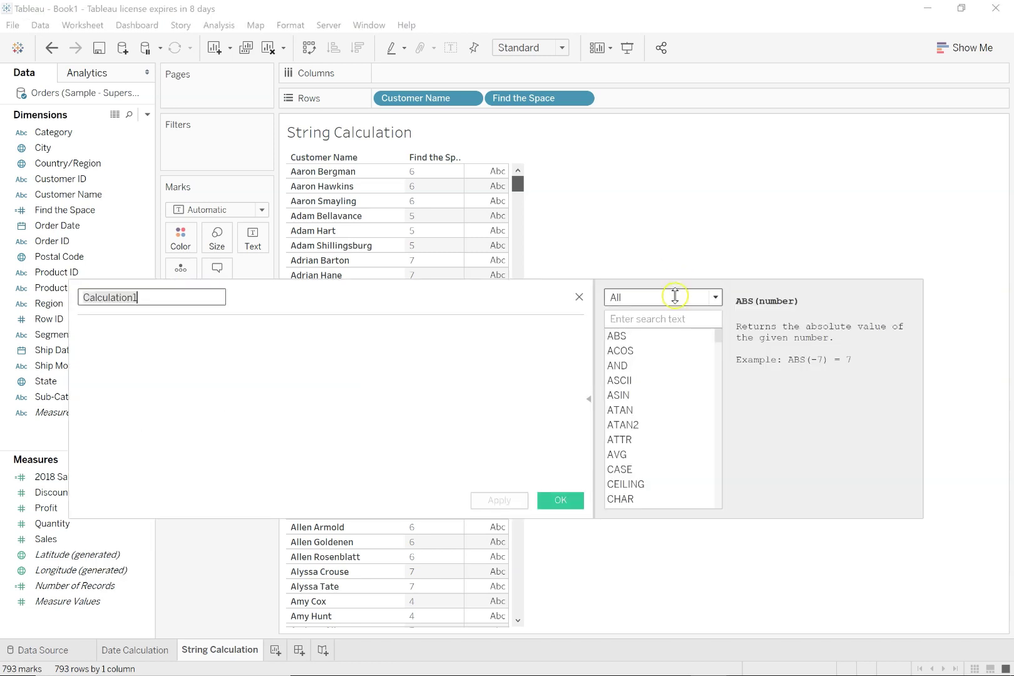
pyautogui.click(678, 295)
pyautogui.click(620, 337)
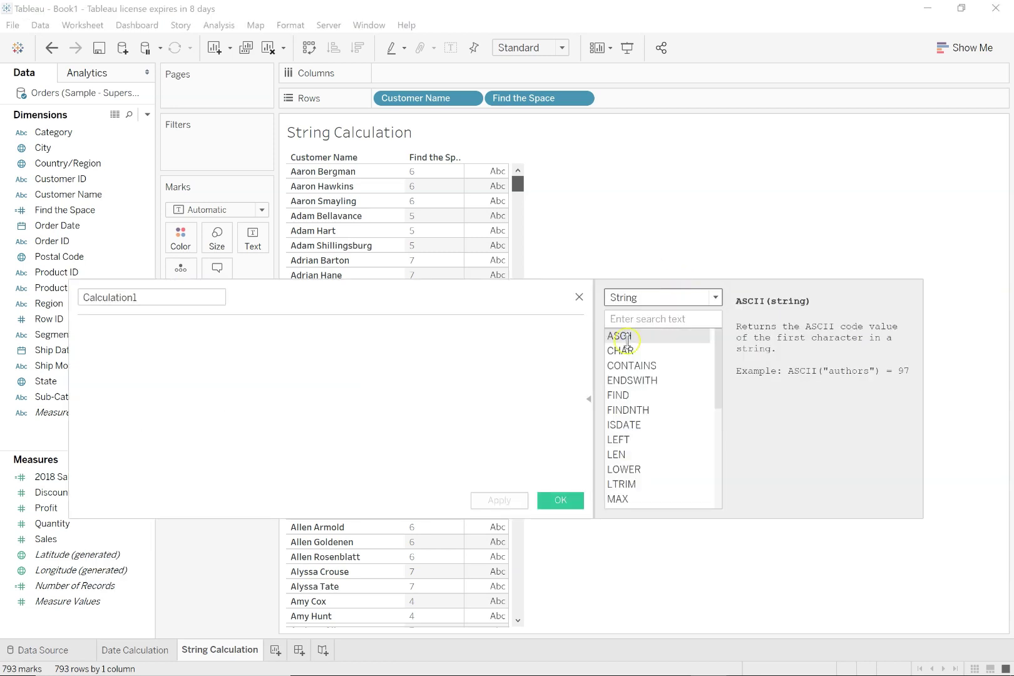
pyautogui.scroll(-1, 711, 379)
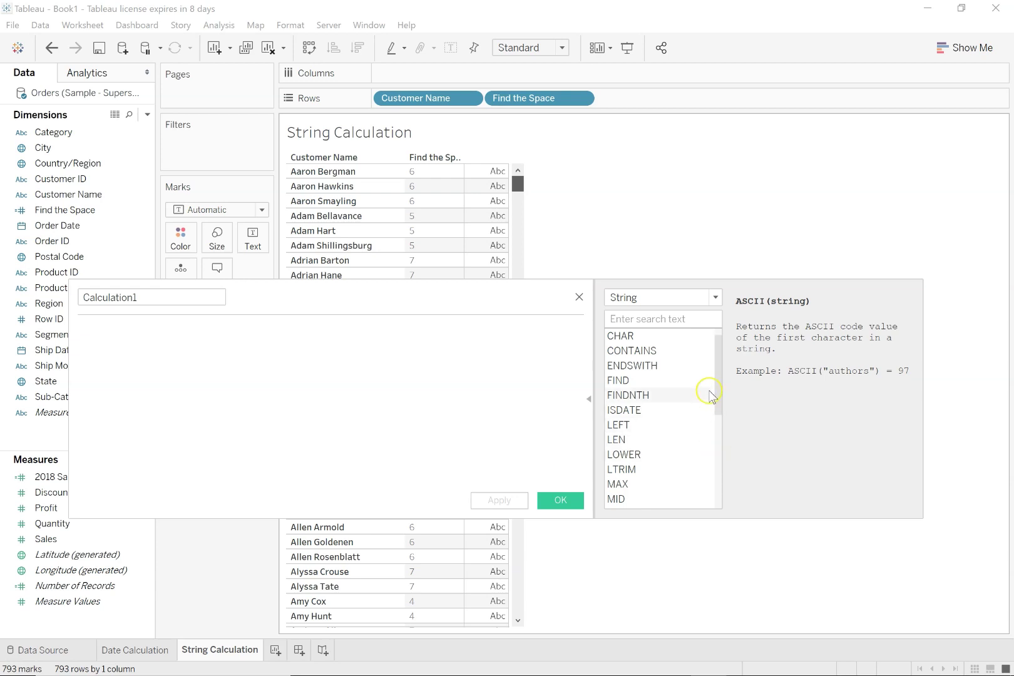
pyautogui.moveTo(717, 386); pyautogui.dragTo(709, 410)
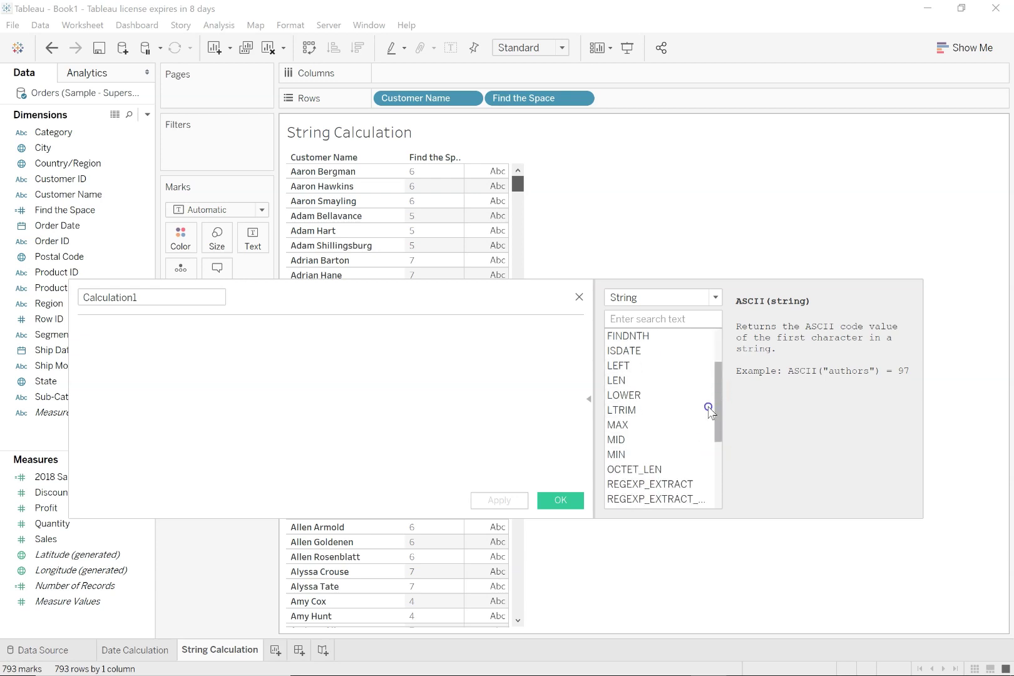
pyautogui.scroll(2, 642, 370)
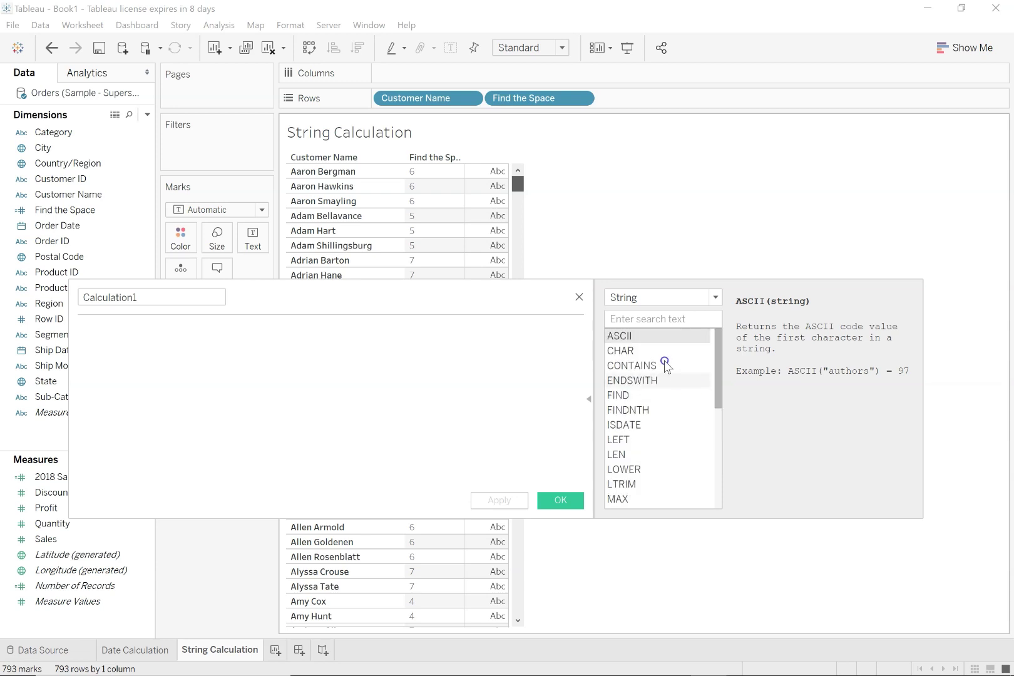
pyautogui.scroll(-3, 639, 410)
pyautogui.scroll(1, 638, 399)
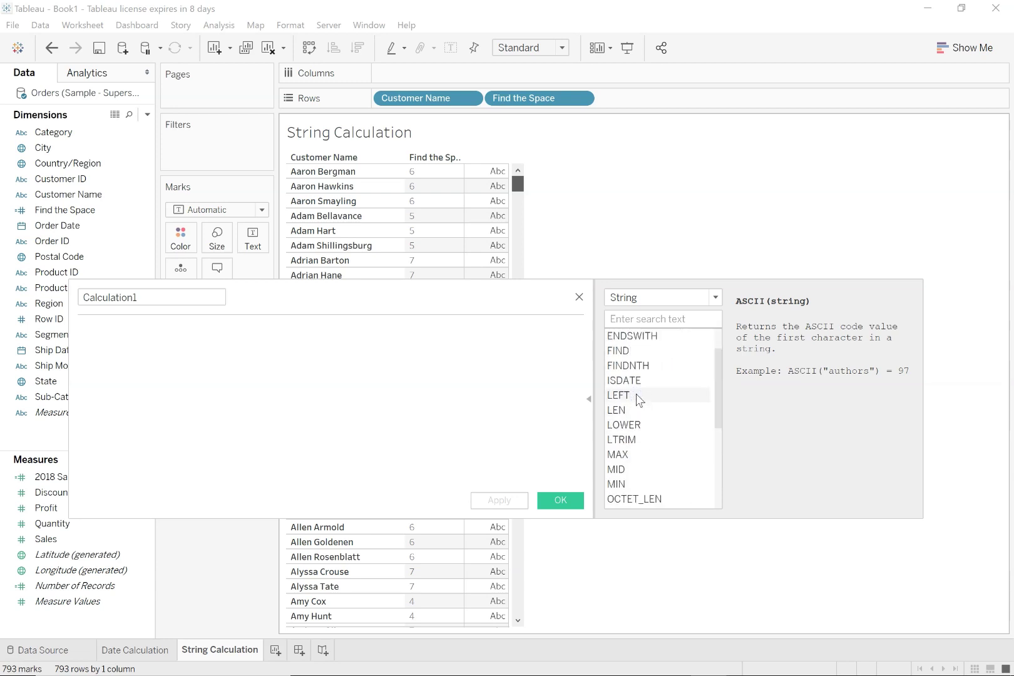
pyautogui.click(639, 396)
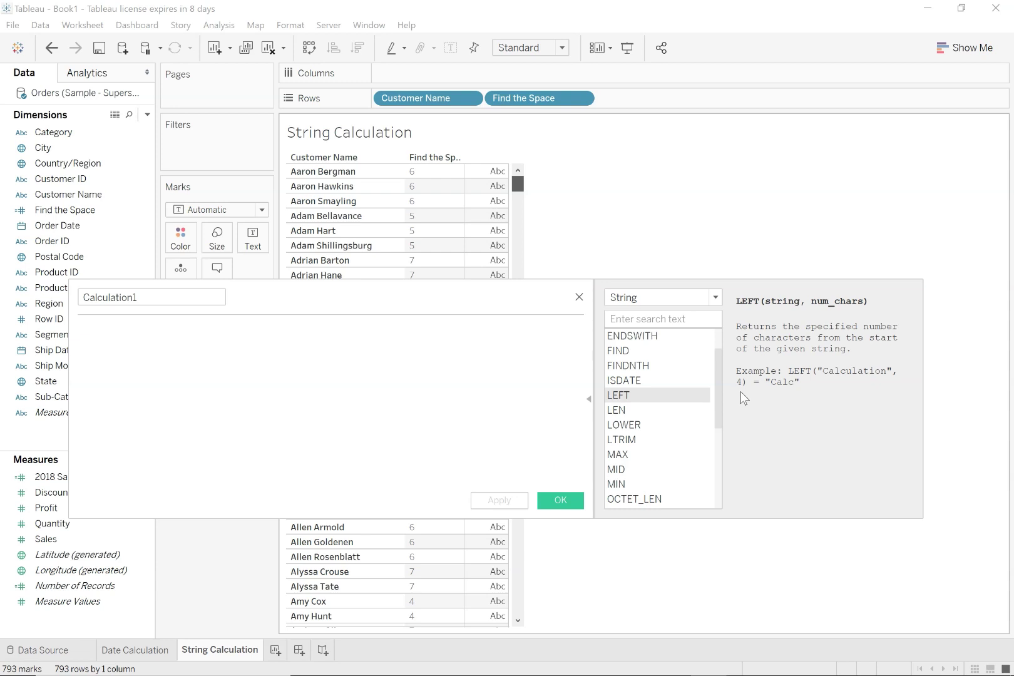
# Step: Write the formula LEFT([Customer Name],[Find the Space]-1) in the new calculated field
pyautogui.click(278, 358)
pyautogui.write('lef')
pyautogui.press('Return')
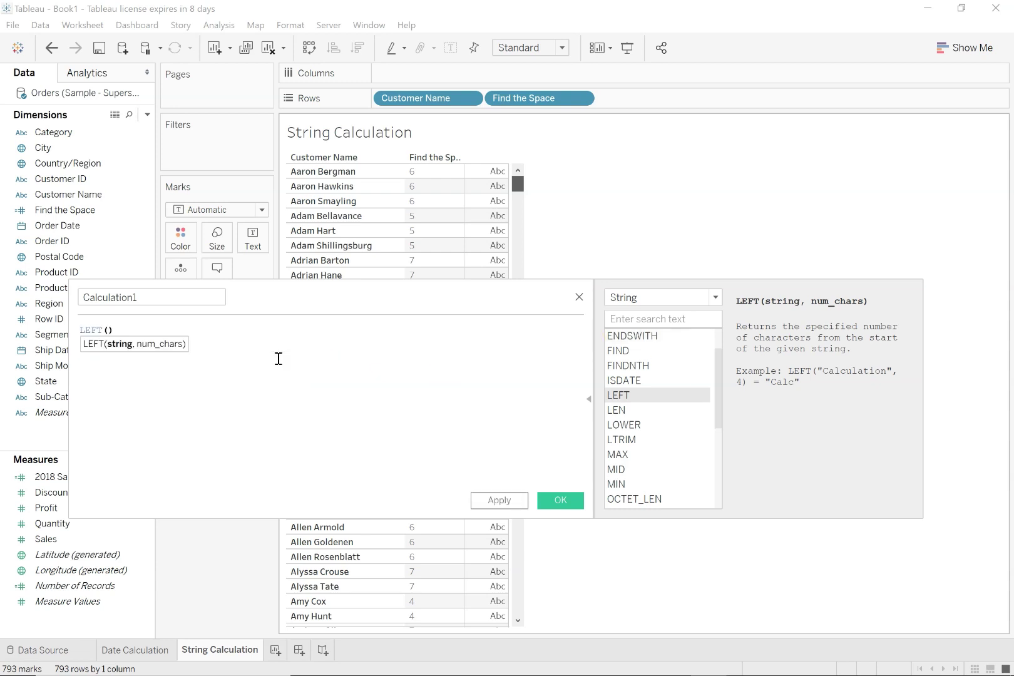
pyautogui.write('cus')
pyautogui.press('Down')
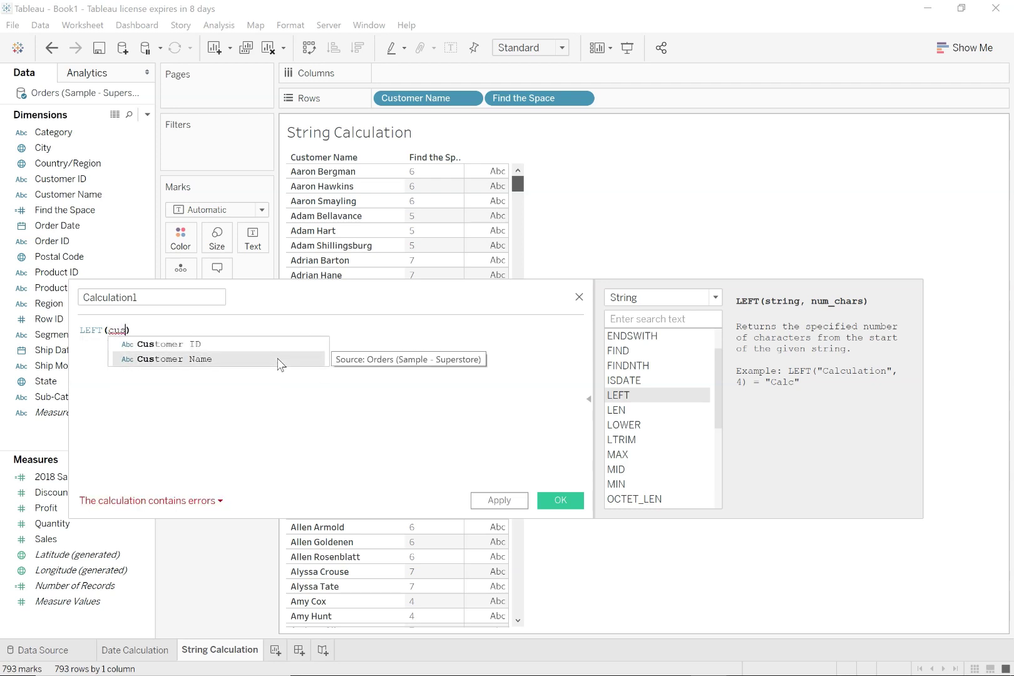
pyautogui.press('Return')
pyautogui.write(',fi')
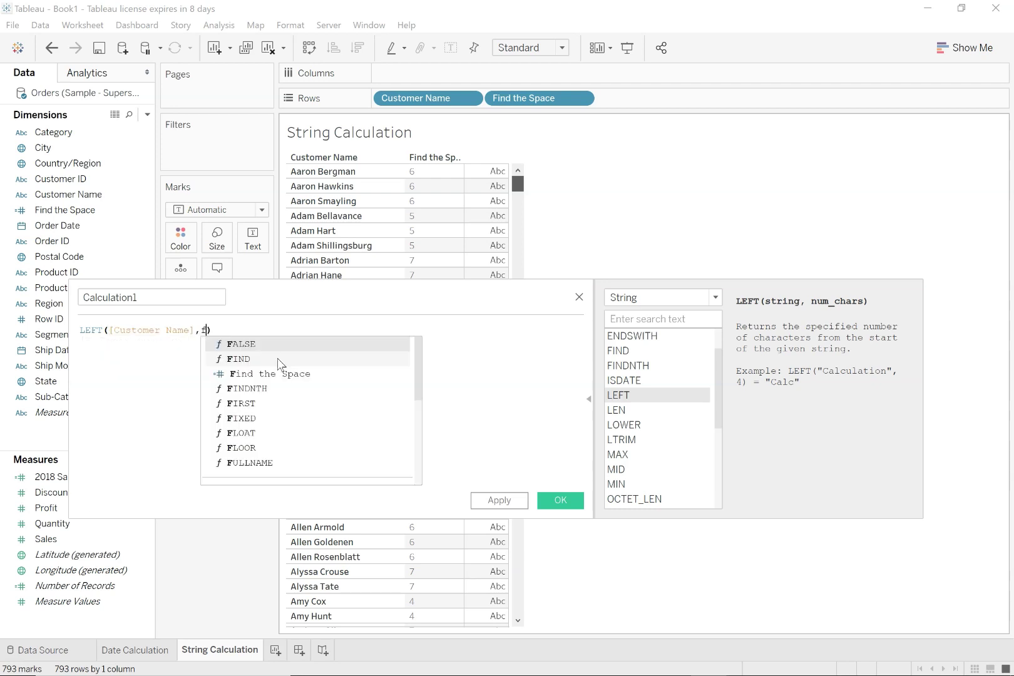
pyautogui.click(278, 359)
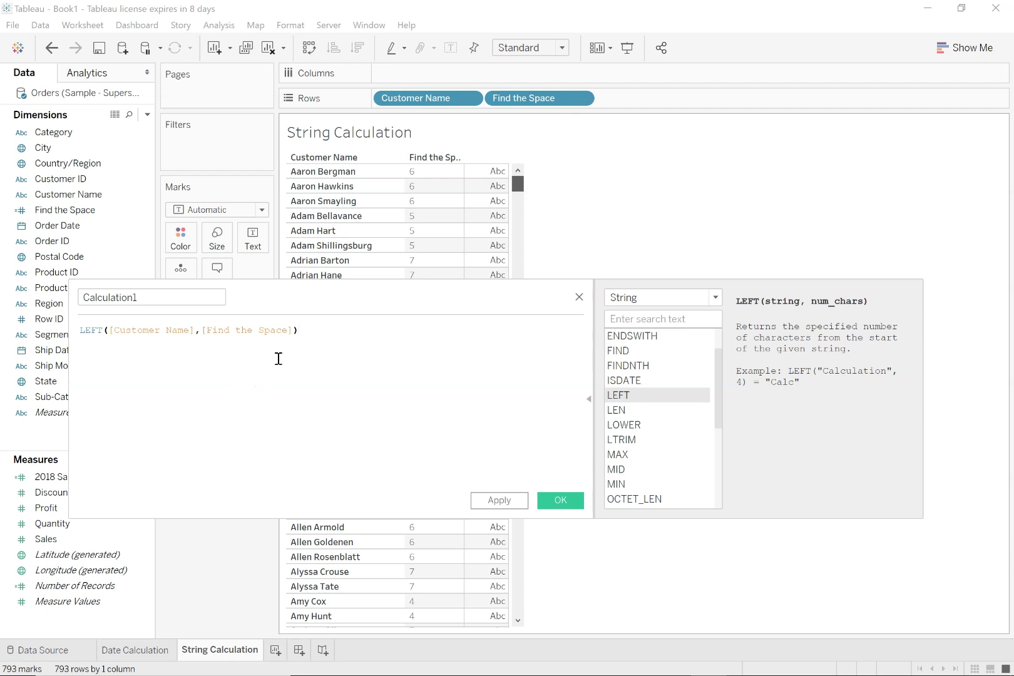
pyautogui.write('-1')
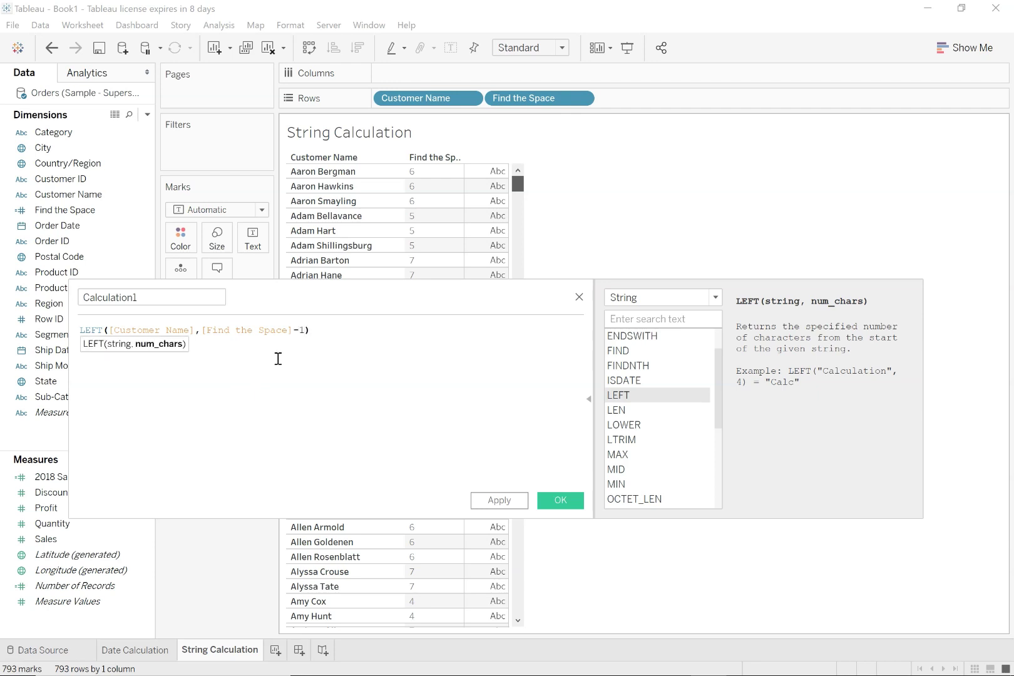
# Step: Name the calculated field First Name and save it
pyautogui.moveTo(152, 297); pyautogui.dragTo(64, 301)
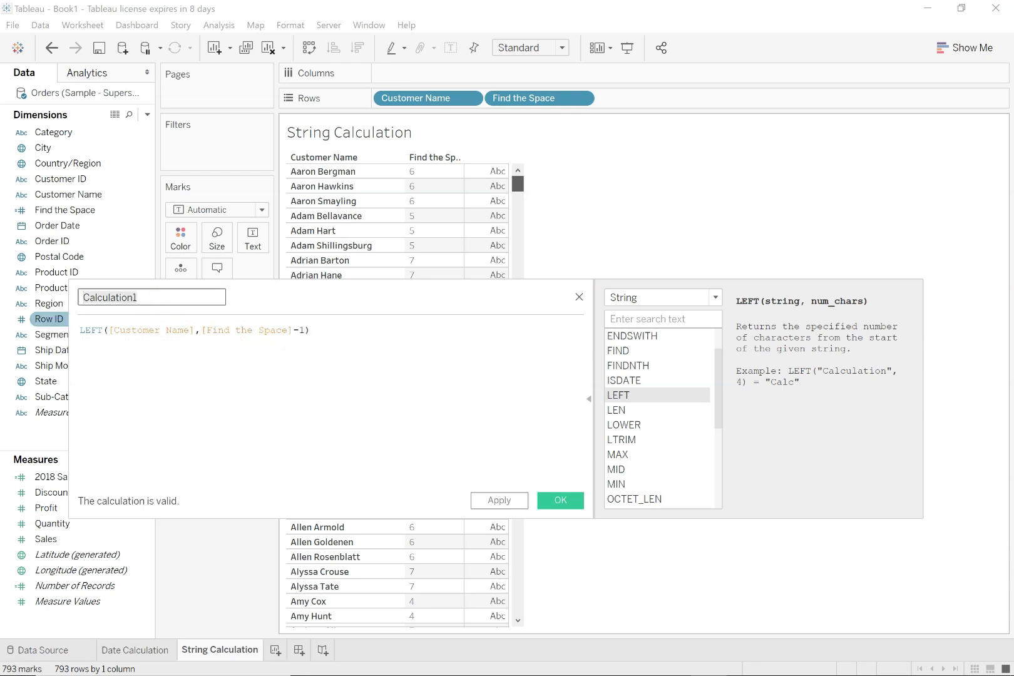
pyautogui.write('First Name')
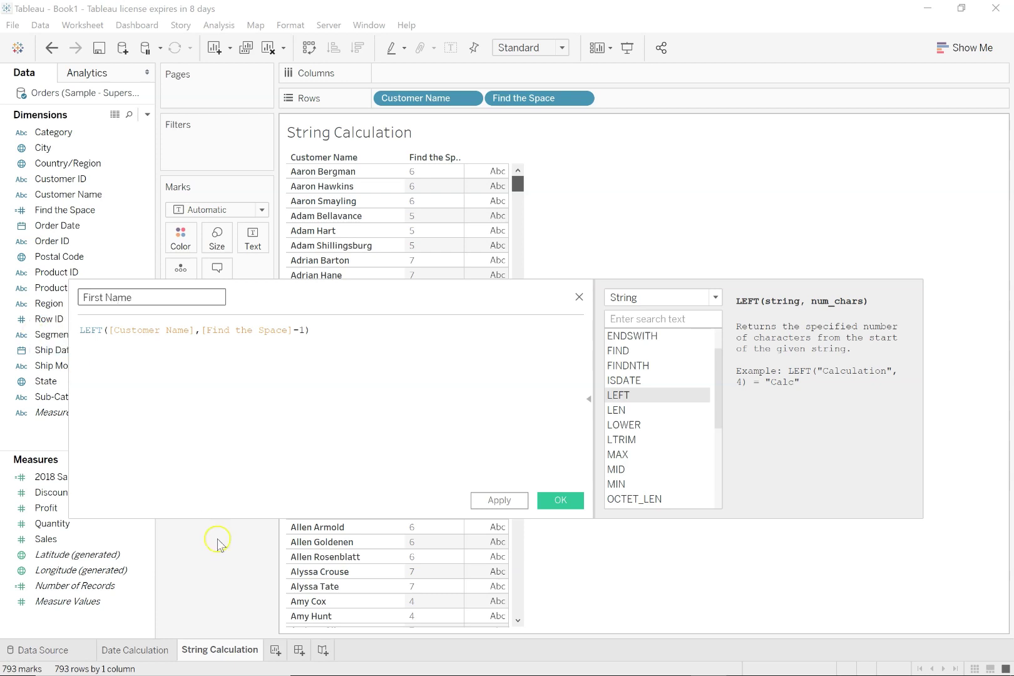
pyautogui.click(578, 501)
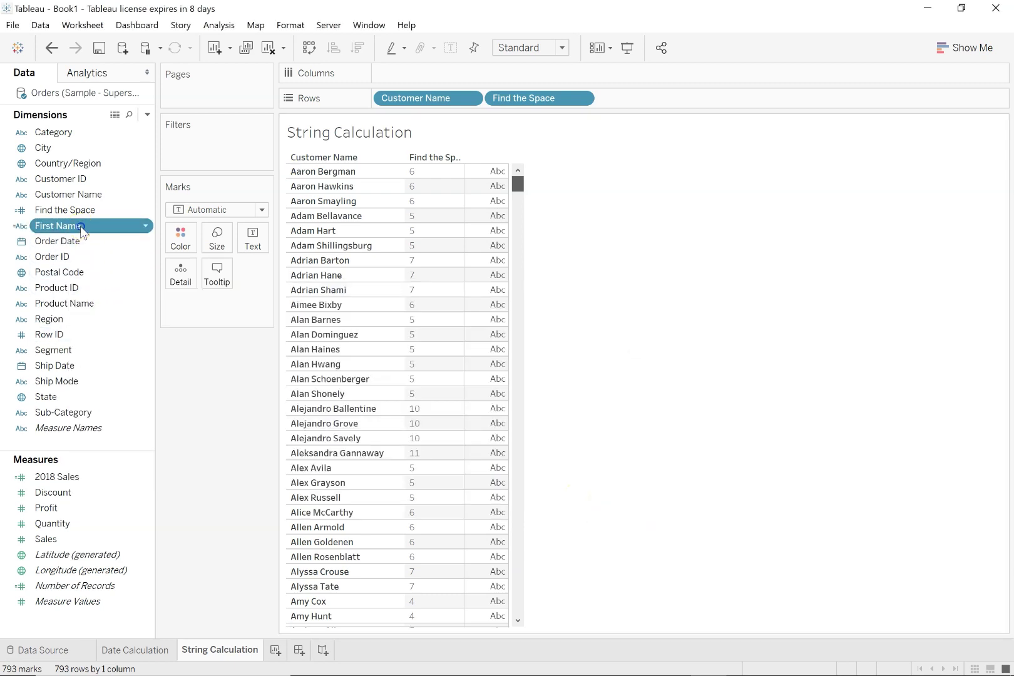
# Step: Replace Customer Name with First Name in the rows, and add Customer Name back in front of it
pyautogui.moveTo(80, 226); pyautogui.dragTo(393, 276)
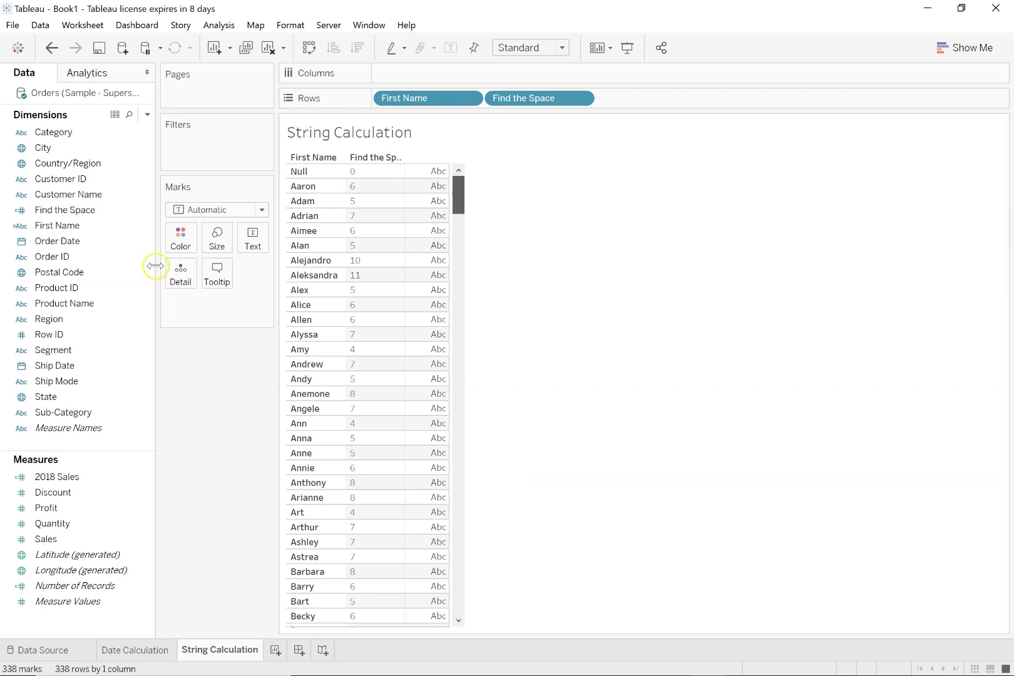
pyautogui.click(81, 199)
pyautogui.moveTo(82, 202); pyautogui.dragTo(385, 108)
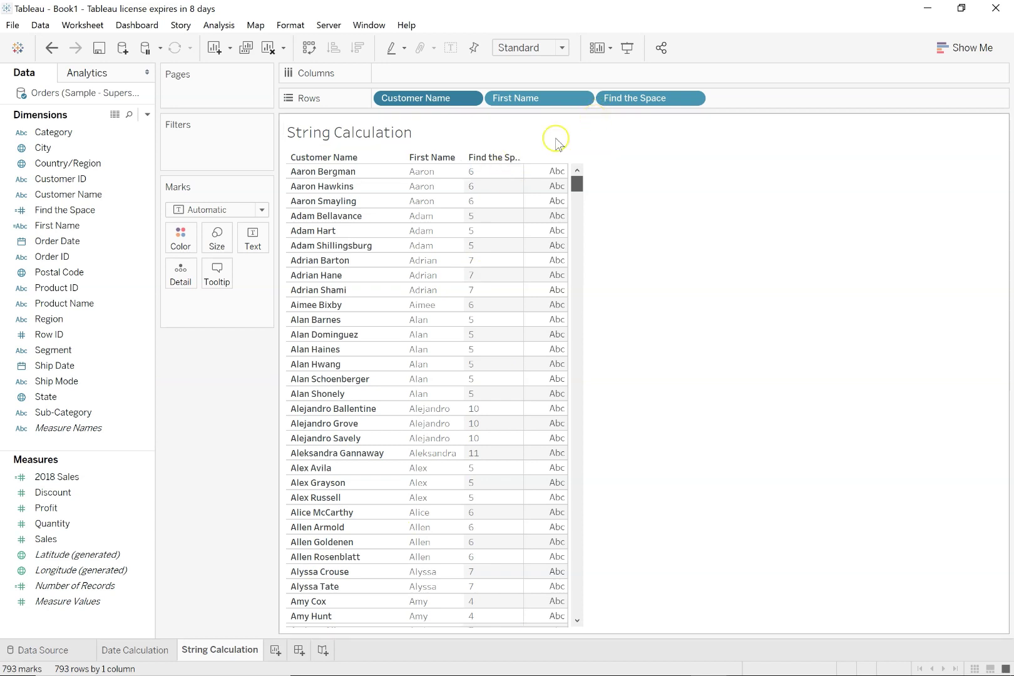
# Step: Start another calculated field and look up the MID function's description among the string functions
pyautogui.rightClick(65, 443)
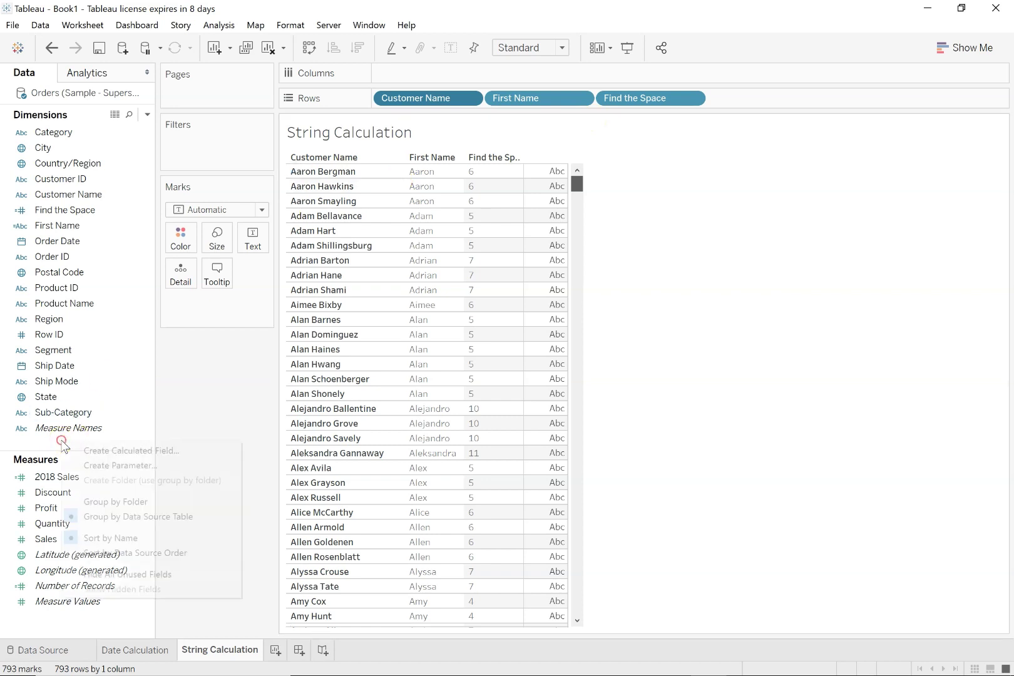
pyautogui.click(94, 451)
pyautogui.click(713, 297)
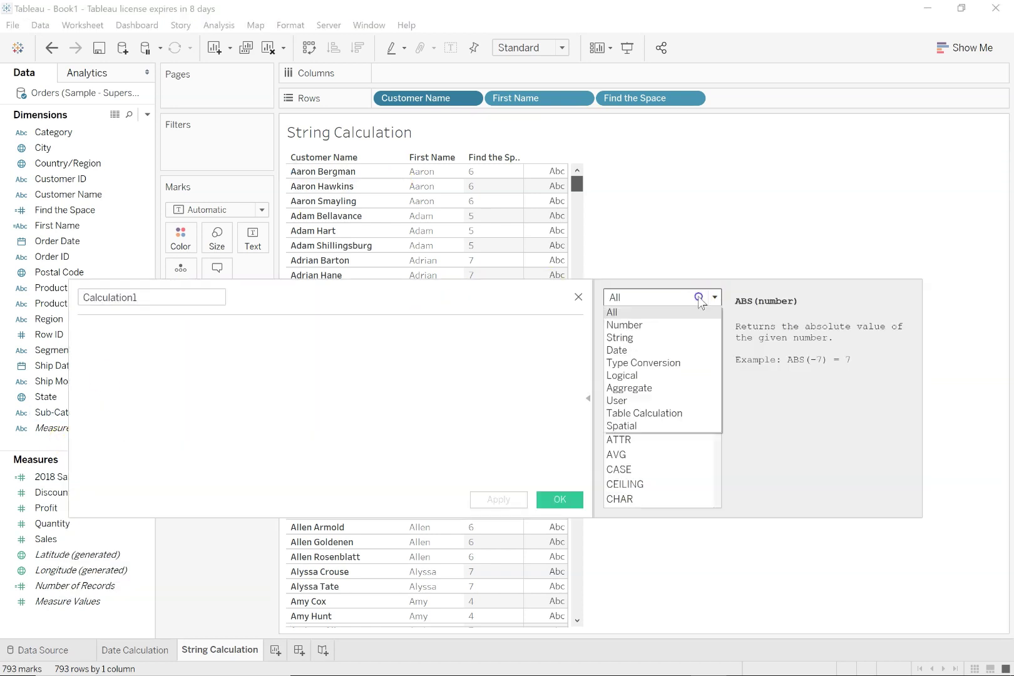
pyautogui.click(626, 338)
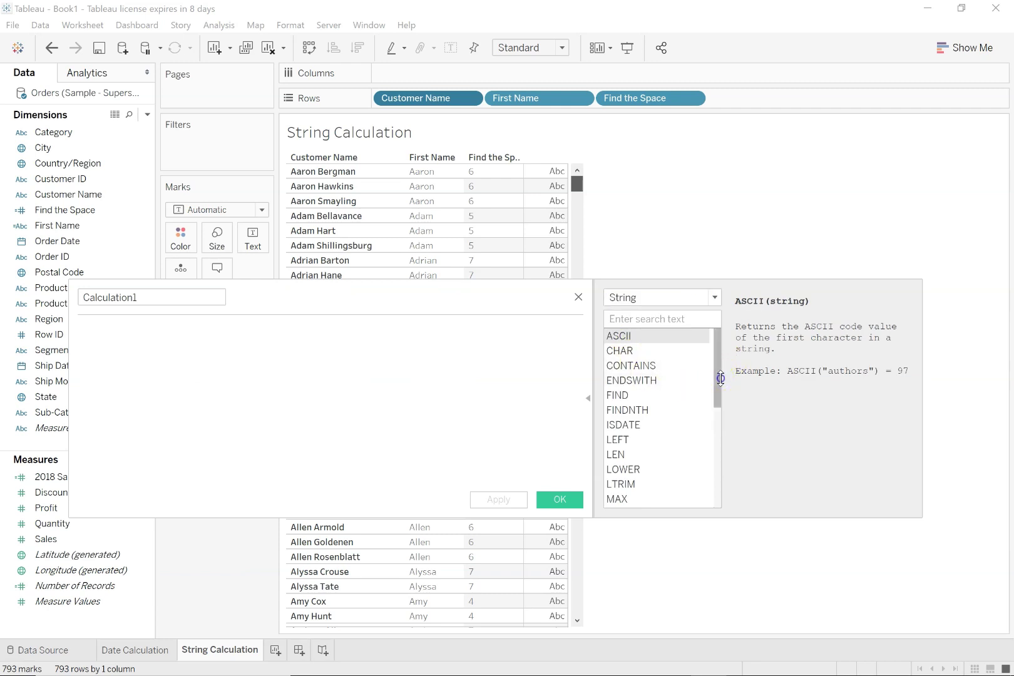
pyautogui.moveTo(721, 378); pyautogui.dragTo(622, 419)
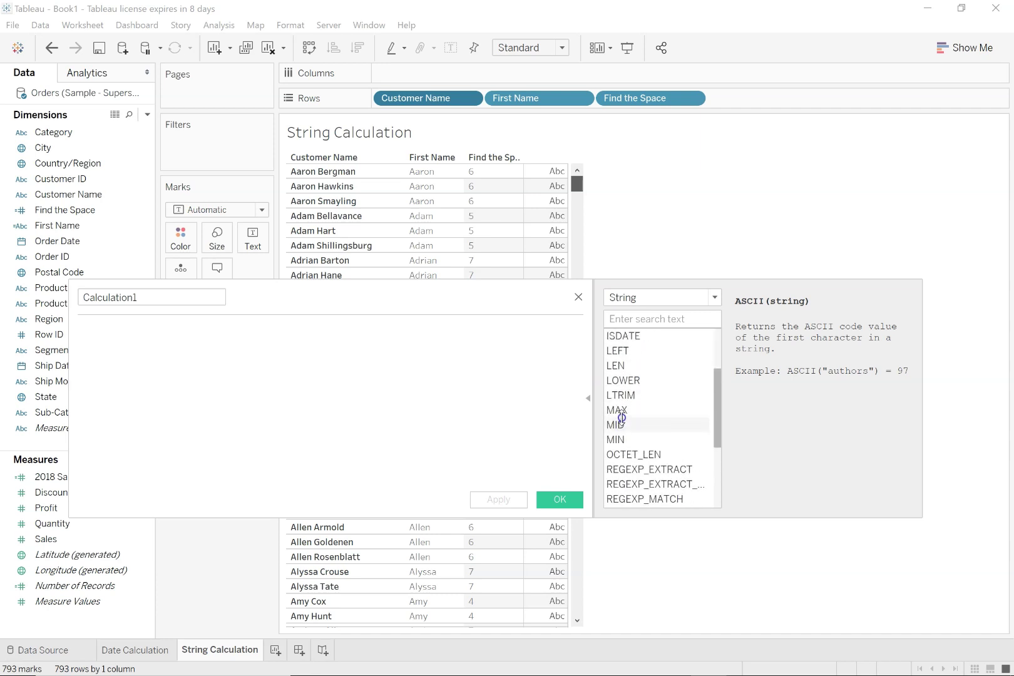
pyautogui.click(620, 423)
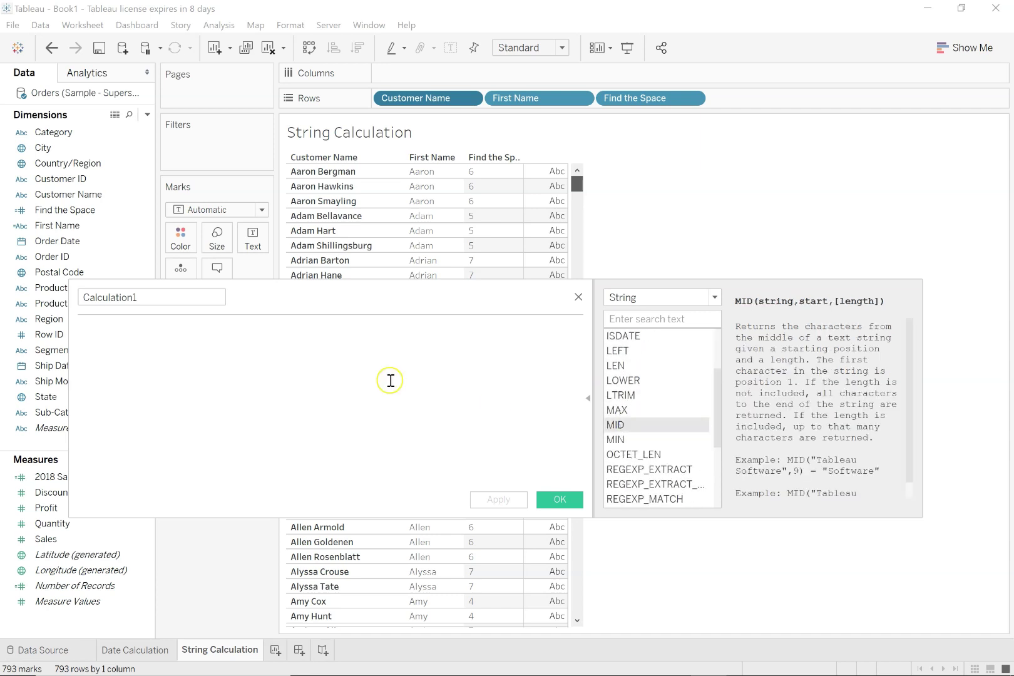
# Step: Write the formula MID([Customer Name],[Find the Space]+1) in the calculated field
pyautogui.click(318, 367)
pyautogui.write('mid')
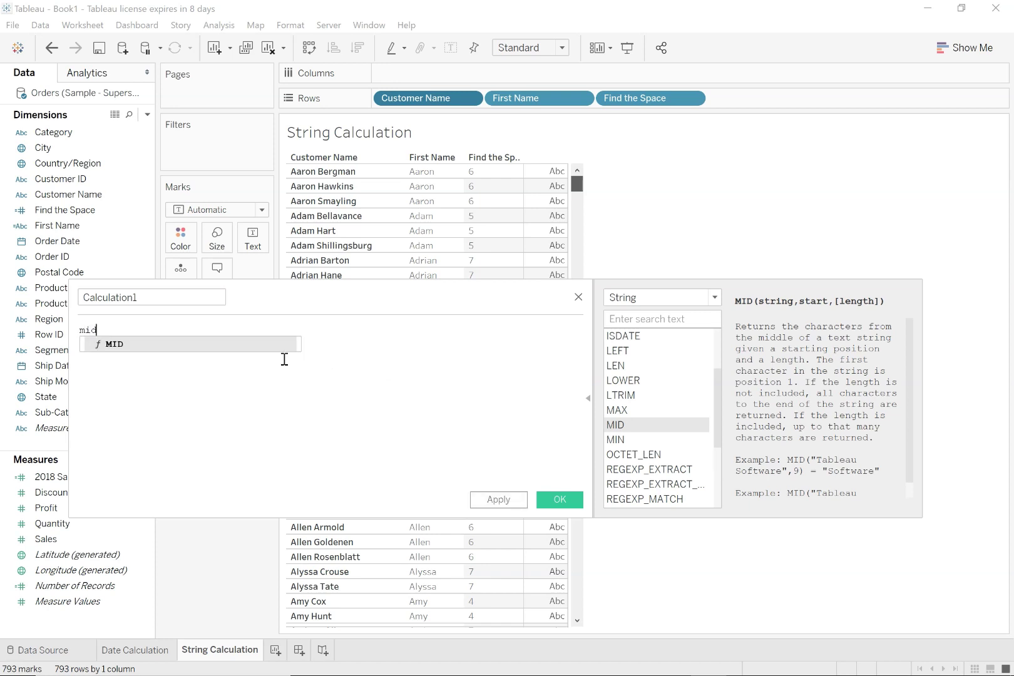
pyautogui.press('Return')
pyautogui.write('cus')
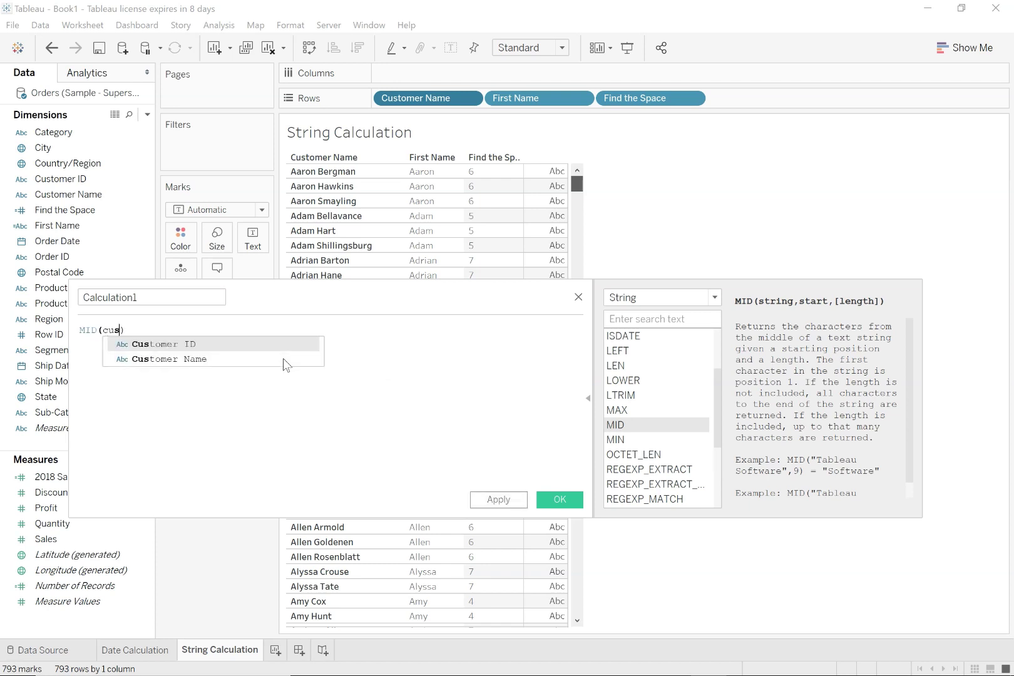
pyautogui.click(283, 359)
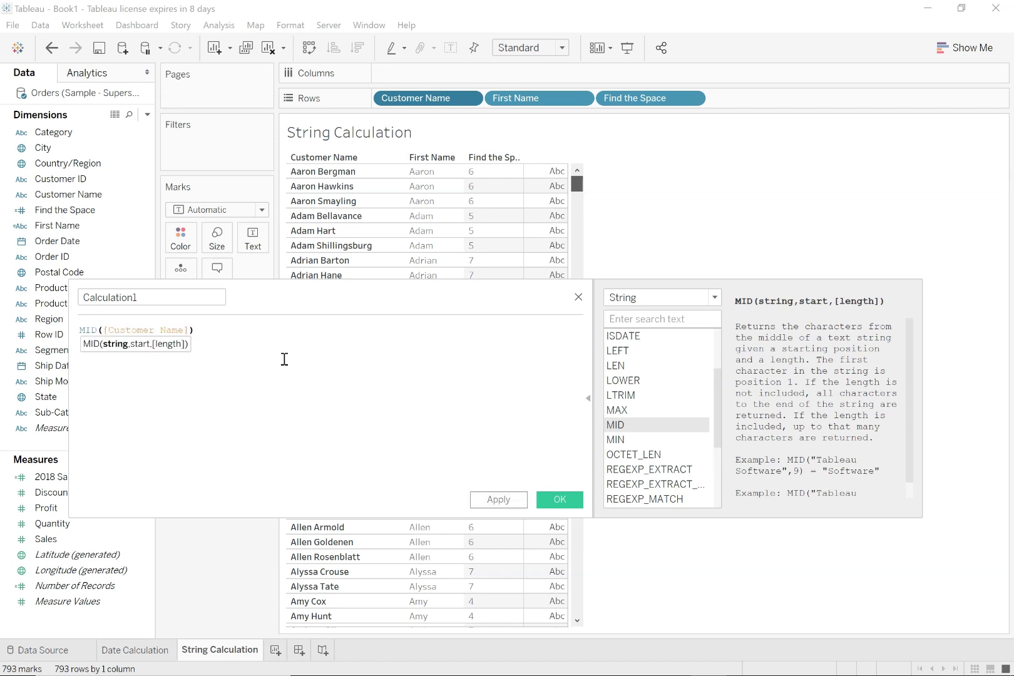
pyautogui.write(',find')
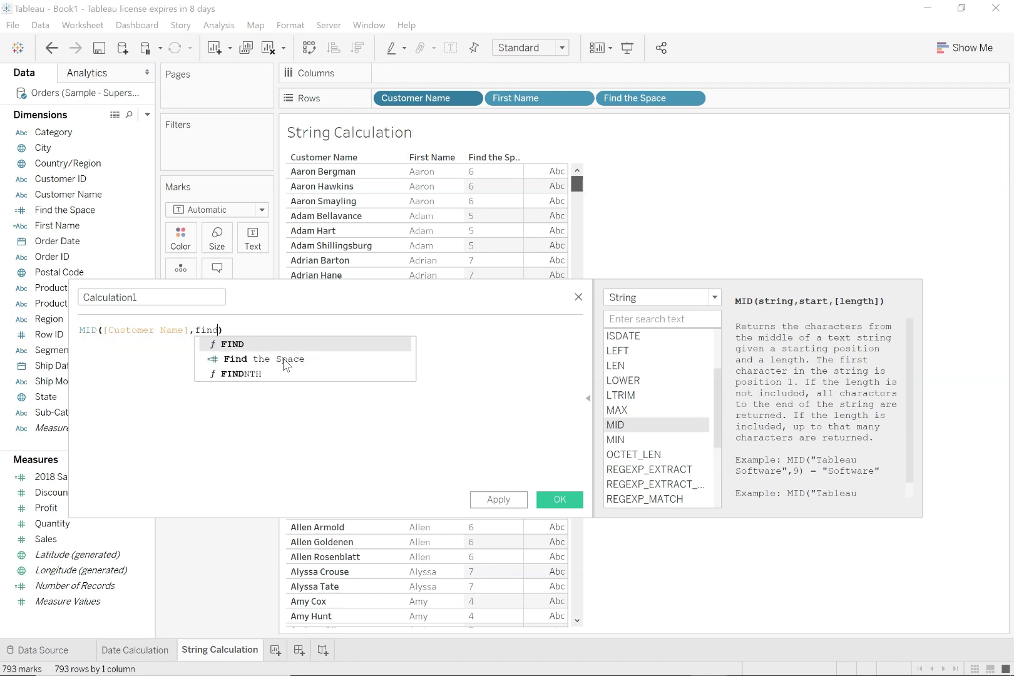
pyautogui.press('Return')
pyautogui.press('BackSpace')
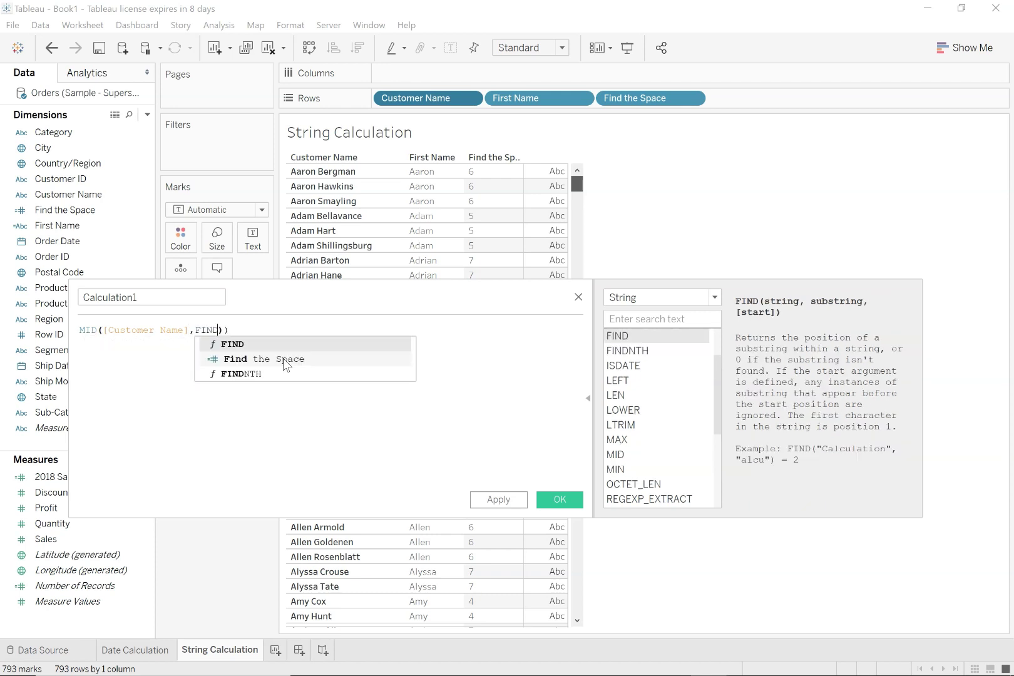
pyautogui.click(283, 360)
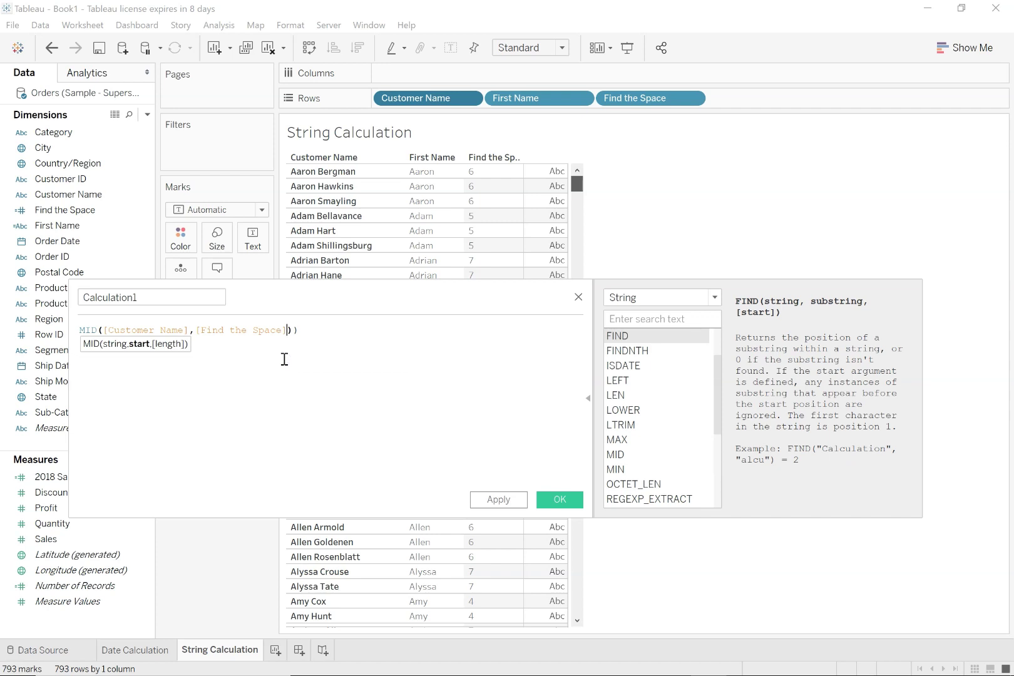
pyautogui.press('Delete')
pyautogui.write('+1')
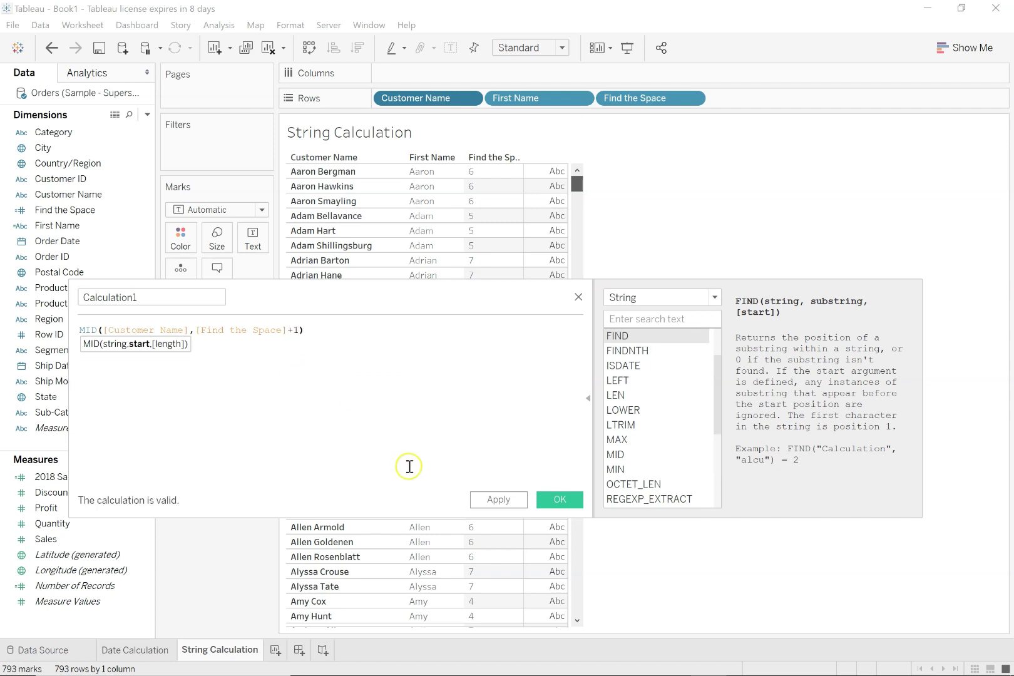
# Step: Name the calculated field Last Name and save it
pyautogui.doubleClick(167, 296)
pyautogui.write('Last Name')
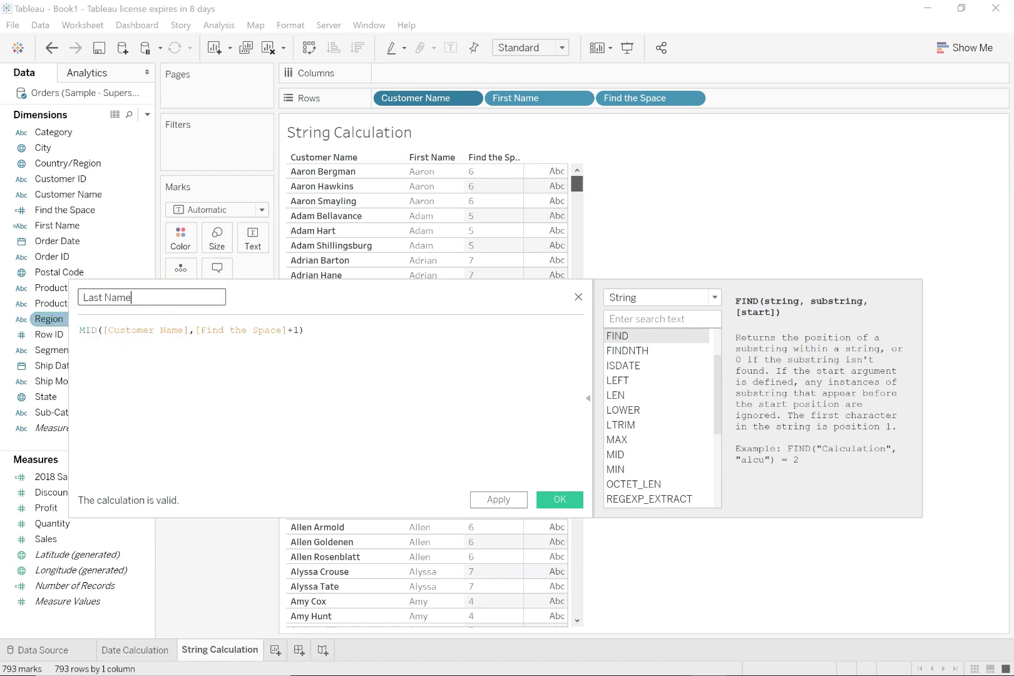
pyautogui.click(564, 501)
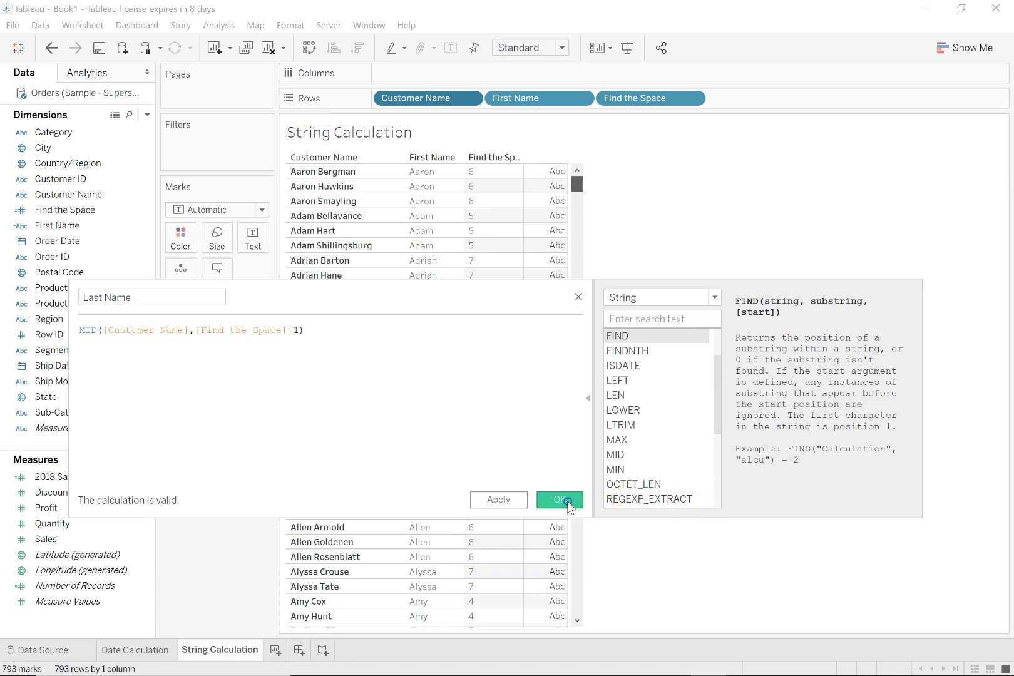
# Step: Add Last Name to the rows between First Name and Find the Space, and review both name columns
pyautogui.moveTo(97, 240); pyautogui.dragTo(595, 97)
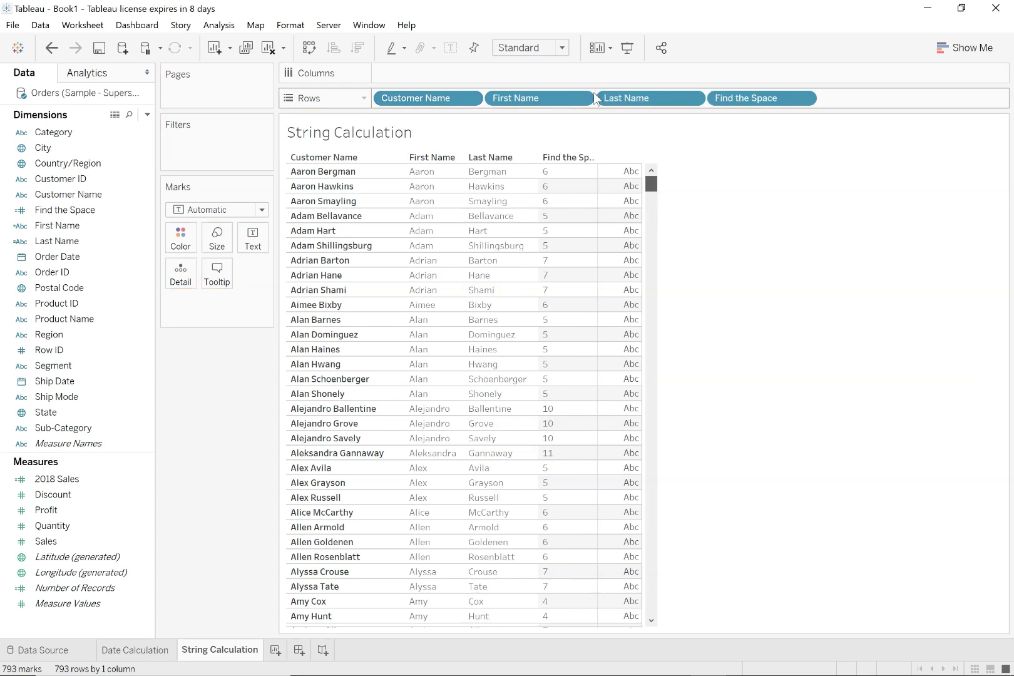
pyautogui.click(429, 180)
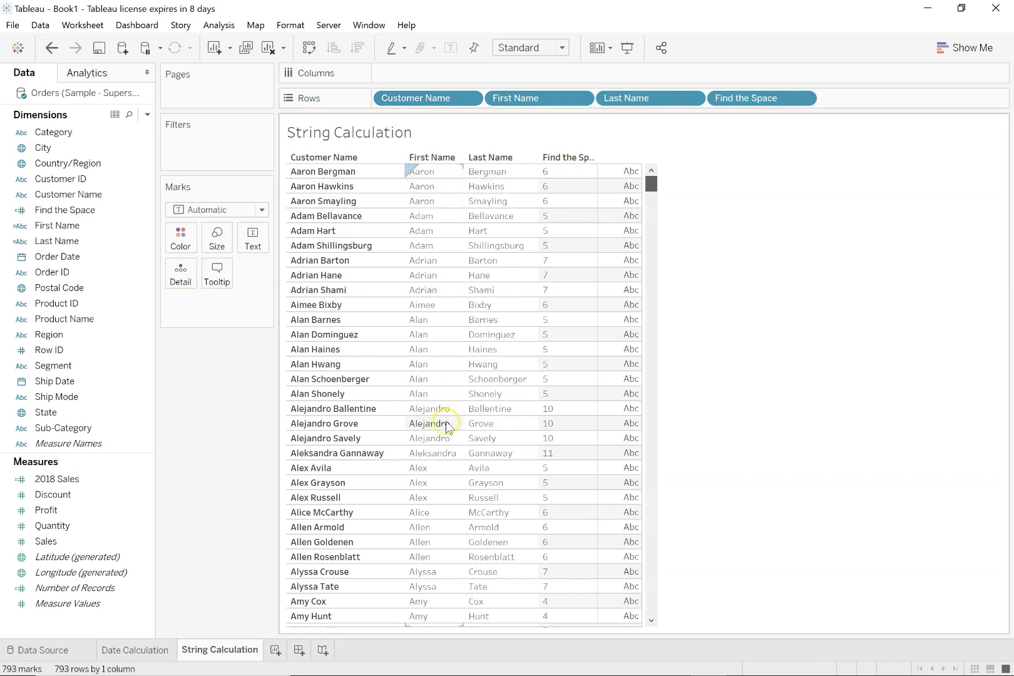
pyautogui.click(495, 172)
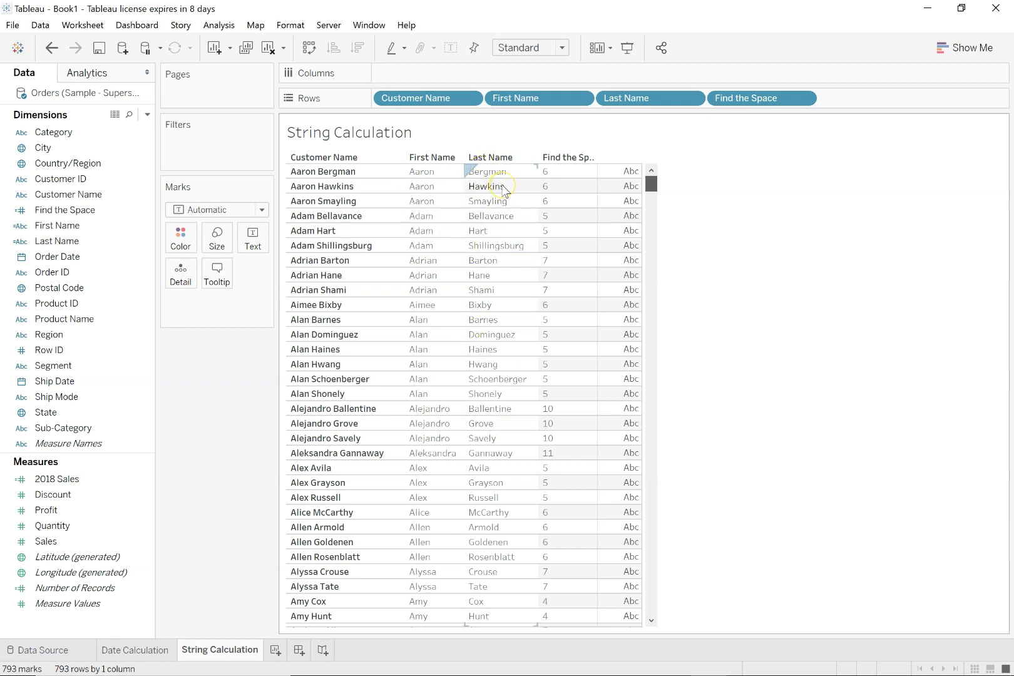
pyautogui.press('Escape')
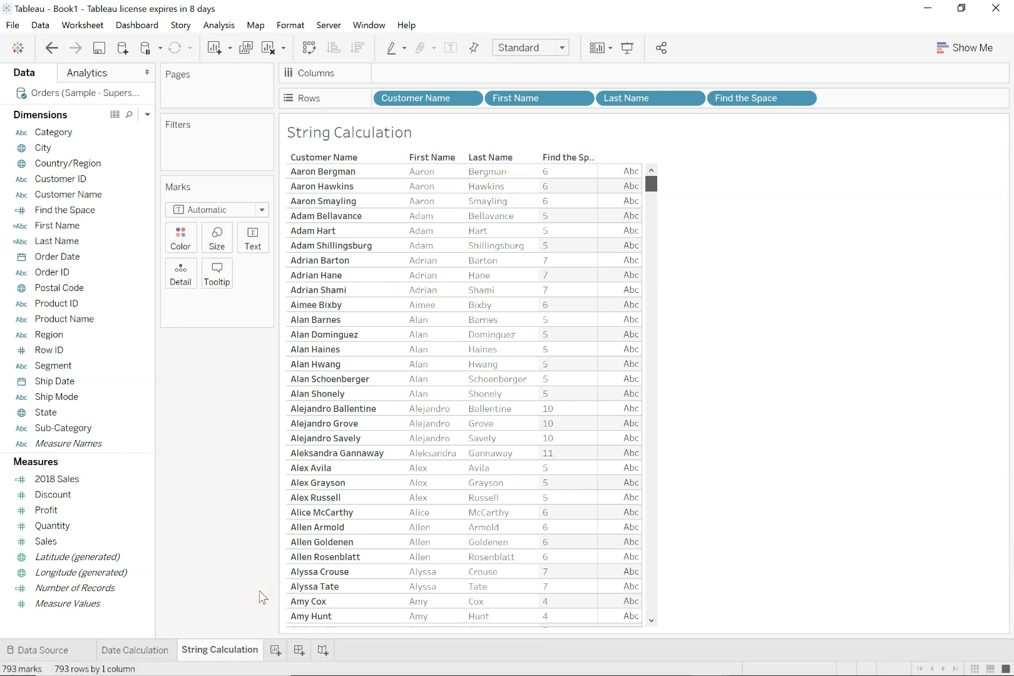
# Step: Create a new worksheet and name it Number Calculation
pyautogui.click(89, 403)
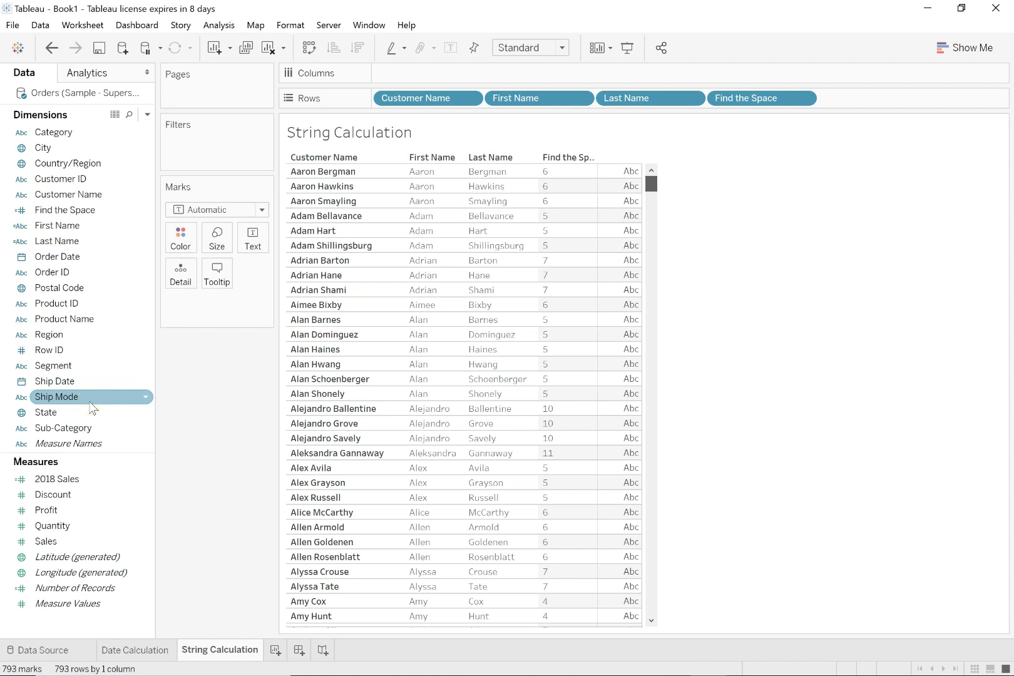
pyautogui.click(275, 655)
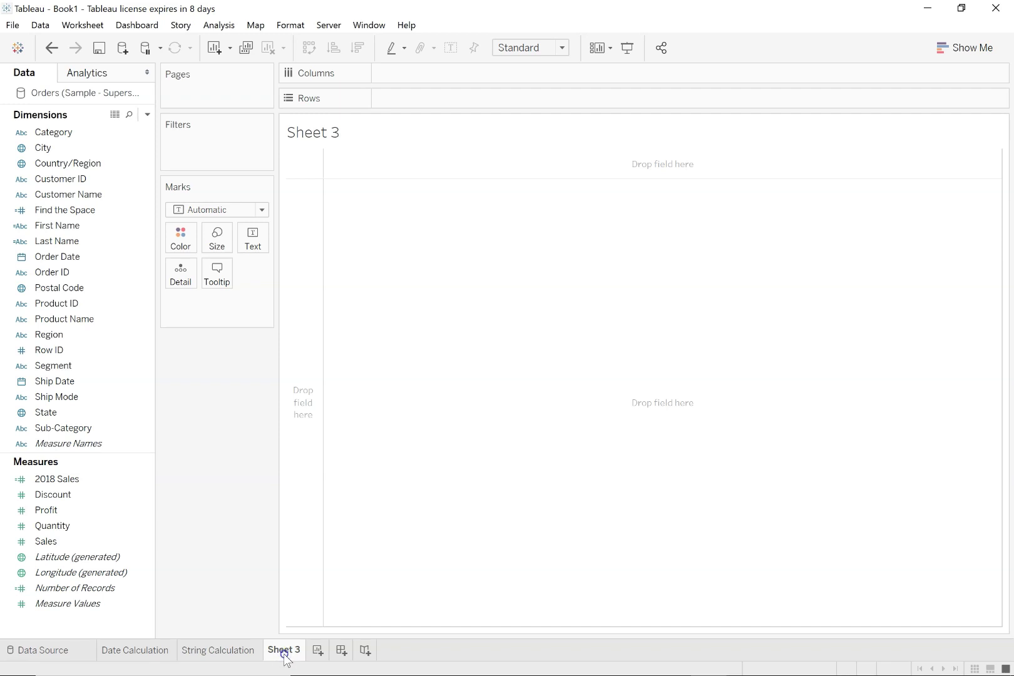
pyautogui.doubleClick(285, 655)
pyautogui.write('Number Ca')
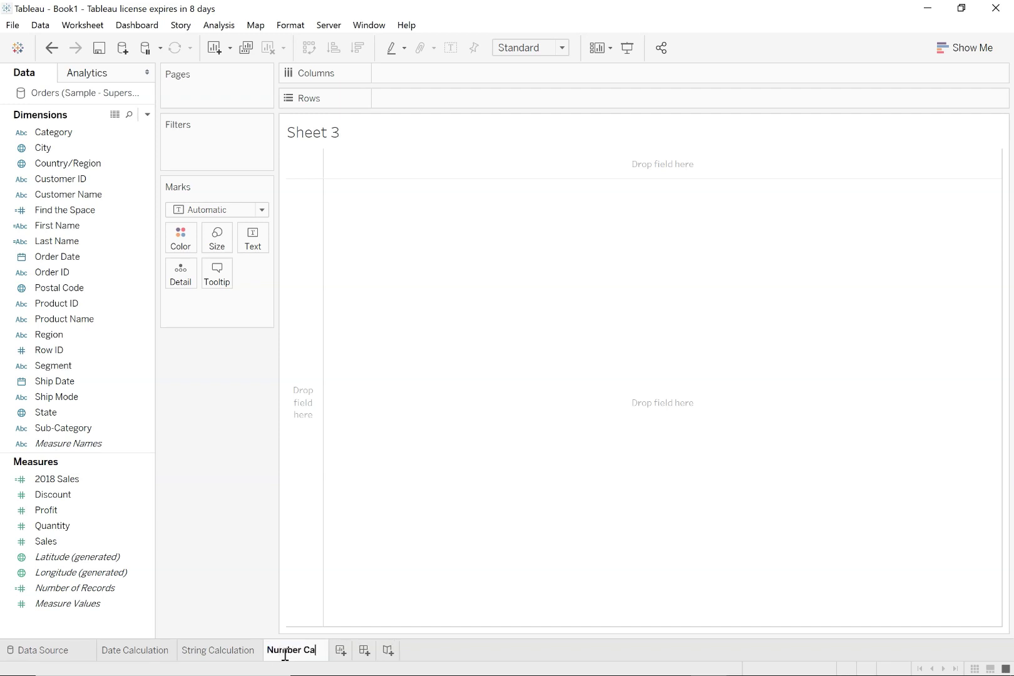
pyautogui.write('lculatio')
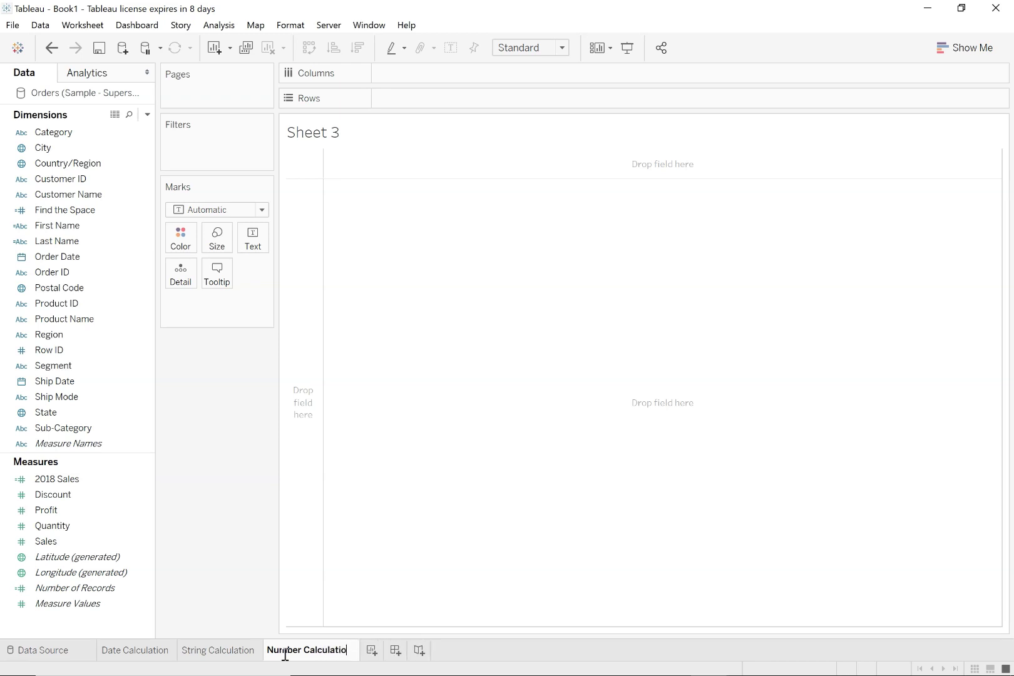
pyautogui.write('n')
pyautogui.press('Return')
# Step: Build a text table with Row ID on the rows and Profit as the values, and review the negative profits
pyautogui.click(120, 526)
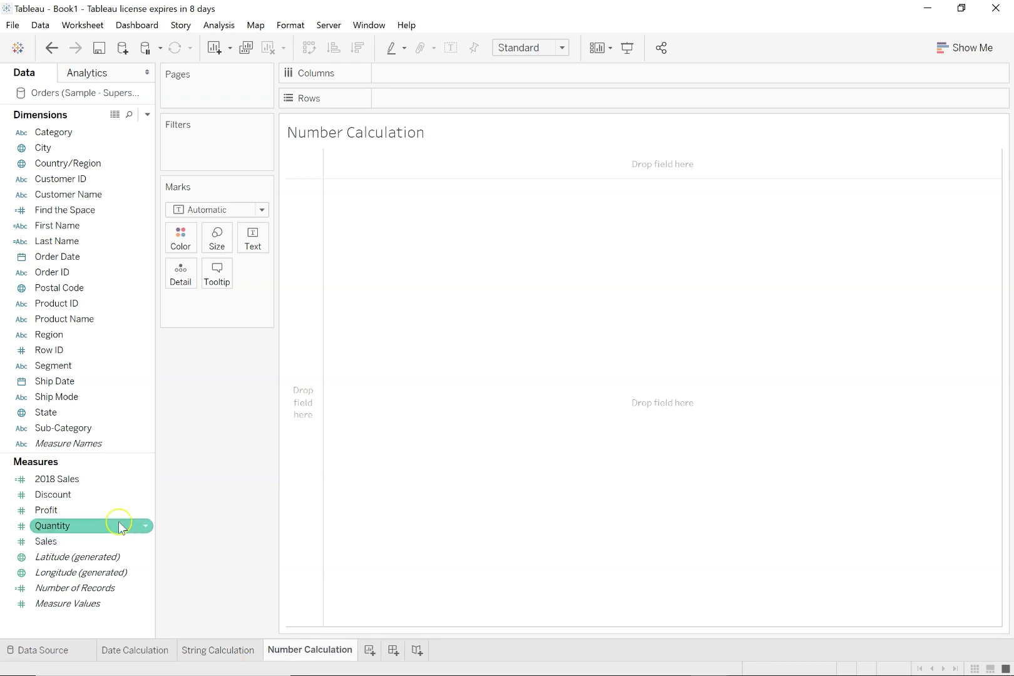
pyautogui.moveTo(120, 526)
pyautogui.mouseDown()
pyautogui.moveTo(61, 354)
pyautogui.moveTo(442, 158)
pyautogui.moveTo(425, 108)
pyautogui.mouseUp()
pyautogui.moveTo(66, 510); pyautogui.dragTo(367, 352)
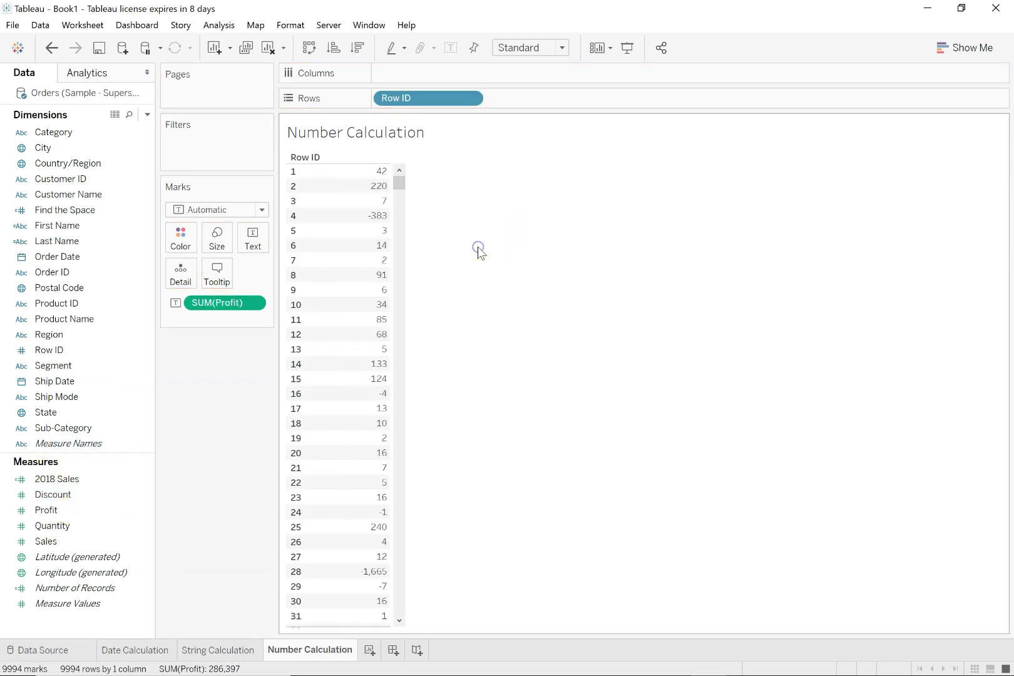
pyautogui.moveTo(389, 227)
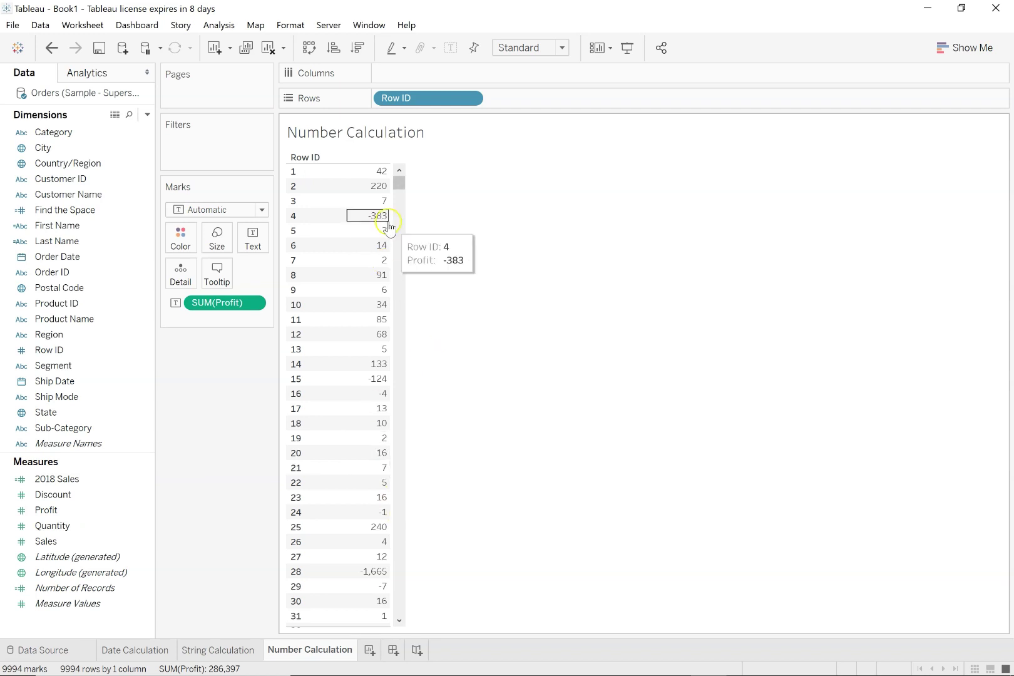
pyautogui.moveTo(380, 339)
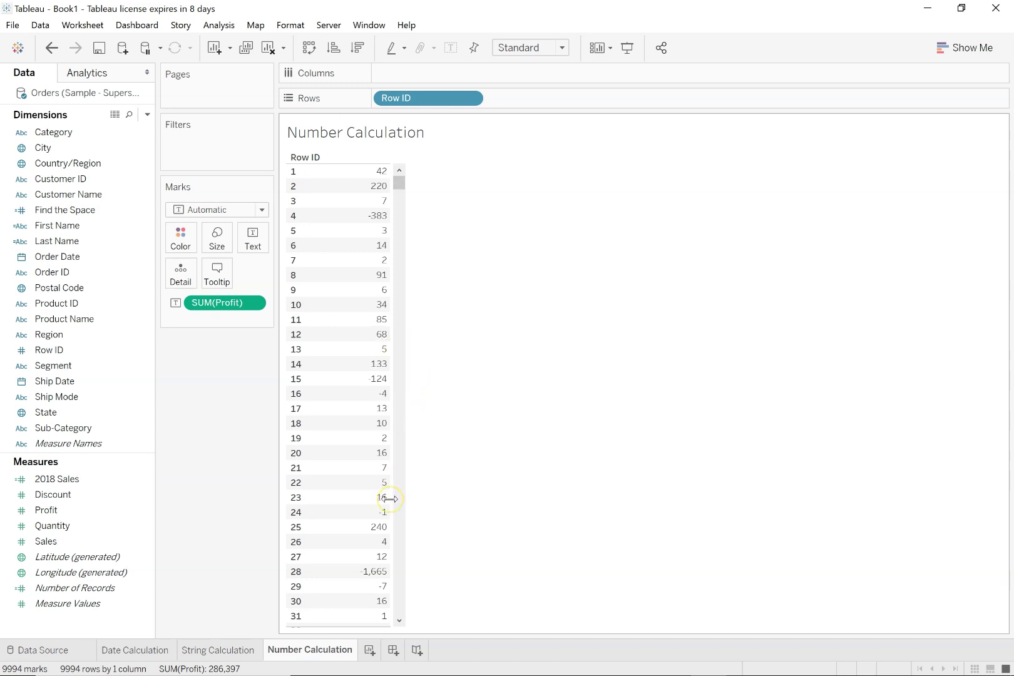
pyautogui.moveTo(341, 219)
pyautogui.click(397, 300)
# Step: Start a calculated field from the Profit measure and list only the Number functions
pyautogui.click(79, 515)
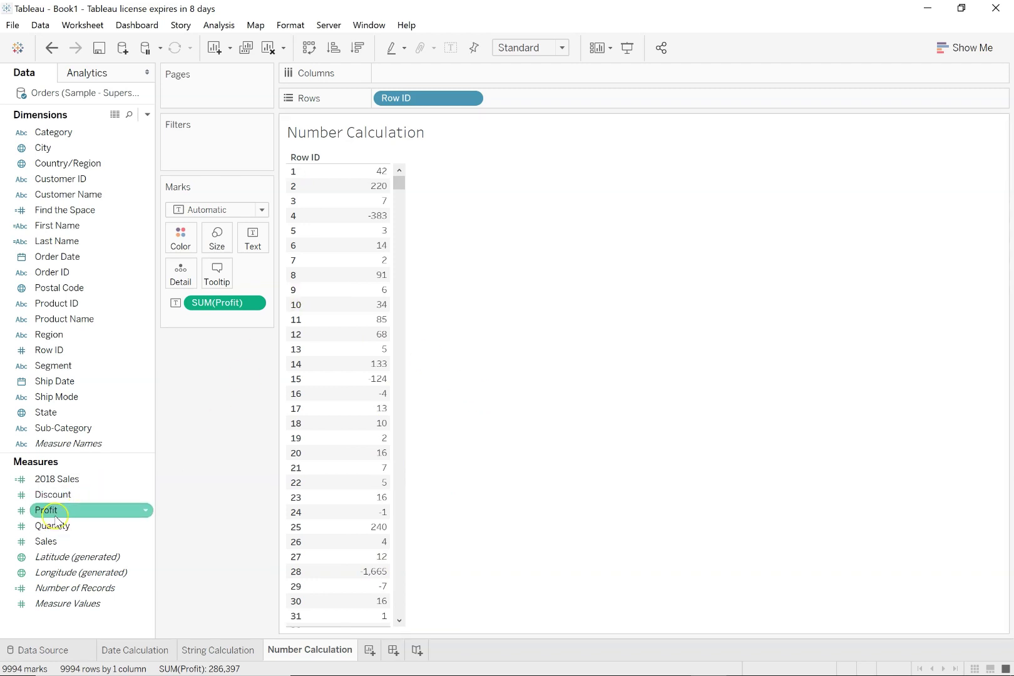
pyautogui.rightClick(57, 515)
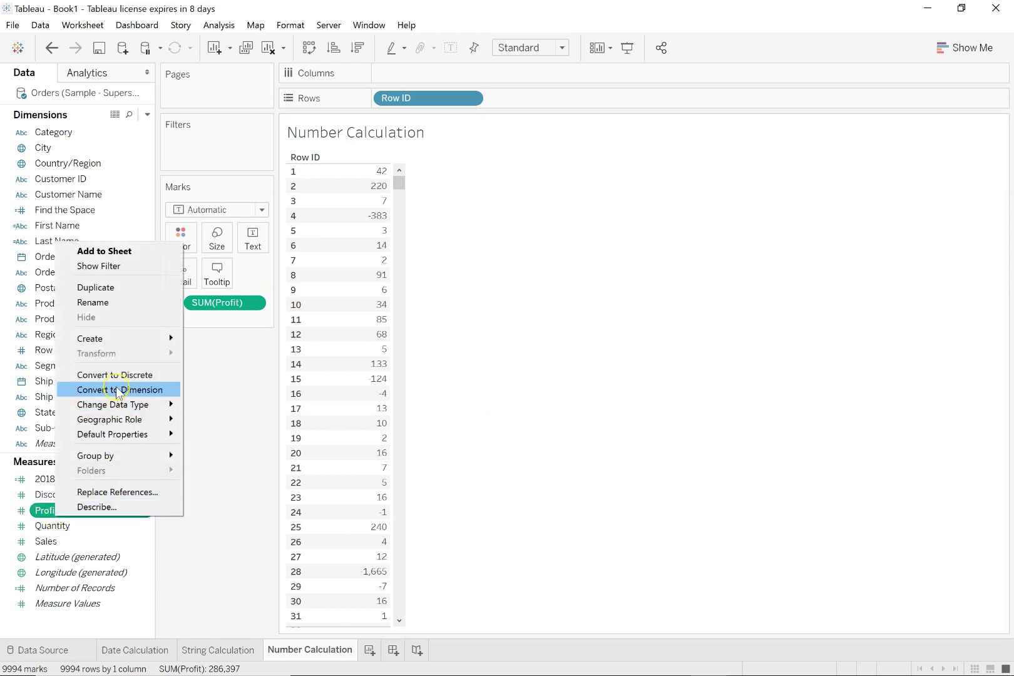
pyautogui.moveTo(127, 341)
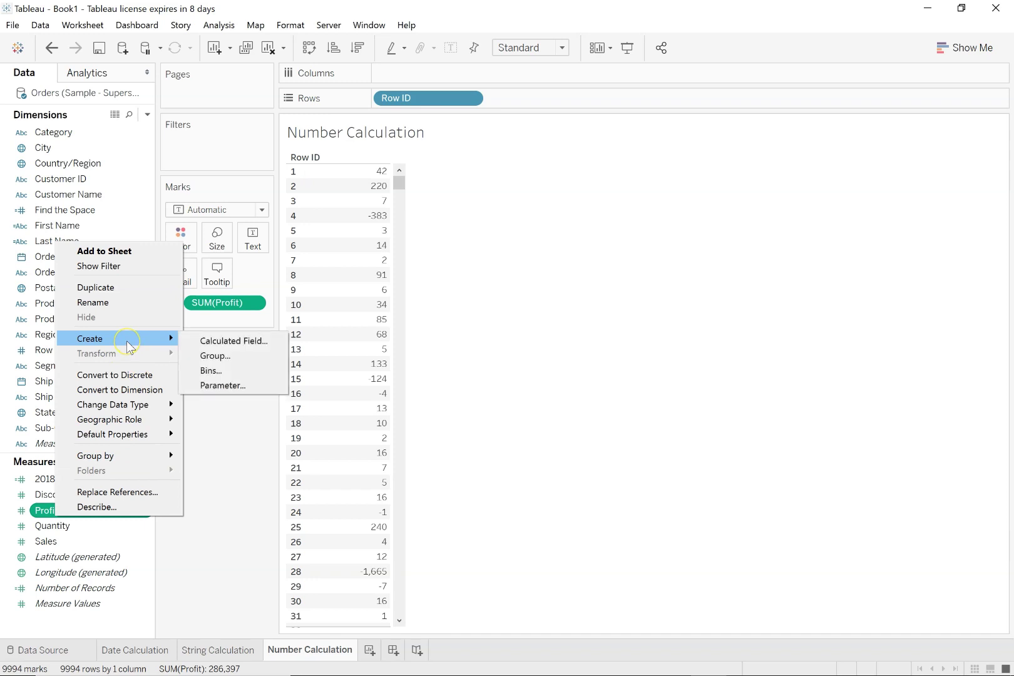
pyautogui.click(208, 341)
pyautogui.click(626, 299)
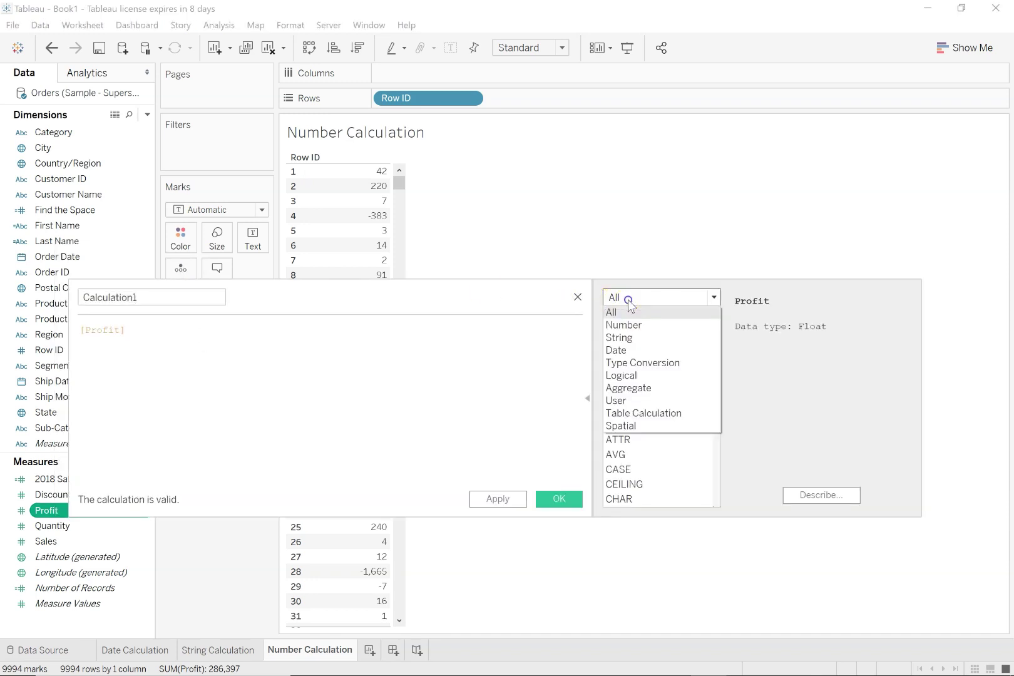
pyautogui.click(623, 325)
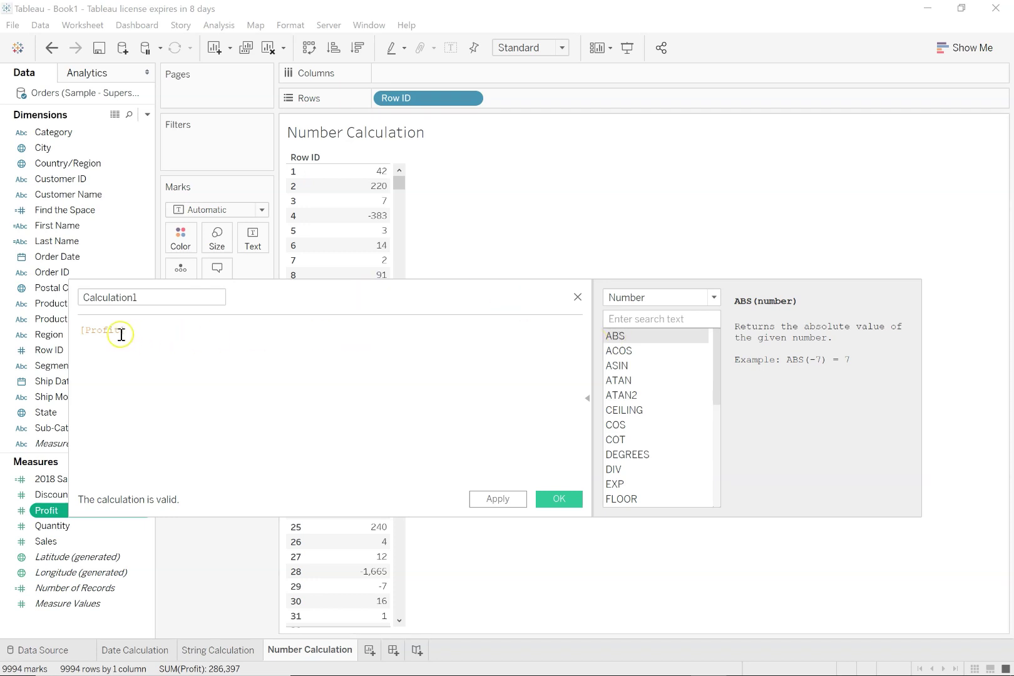
# Step: Wrap the Profit field in the absolute value function so the formula reads ABS([Profit])
pyautogui.click(84, 330)
pyautogui.write('ab')
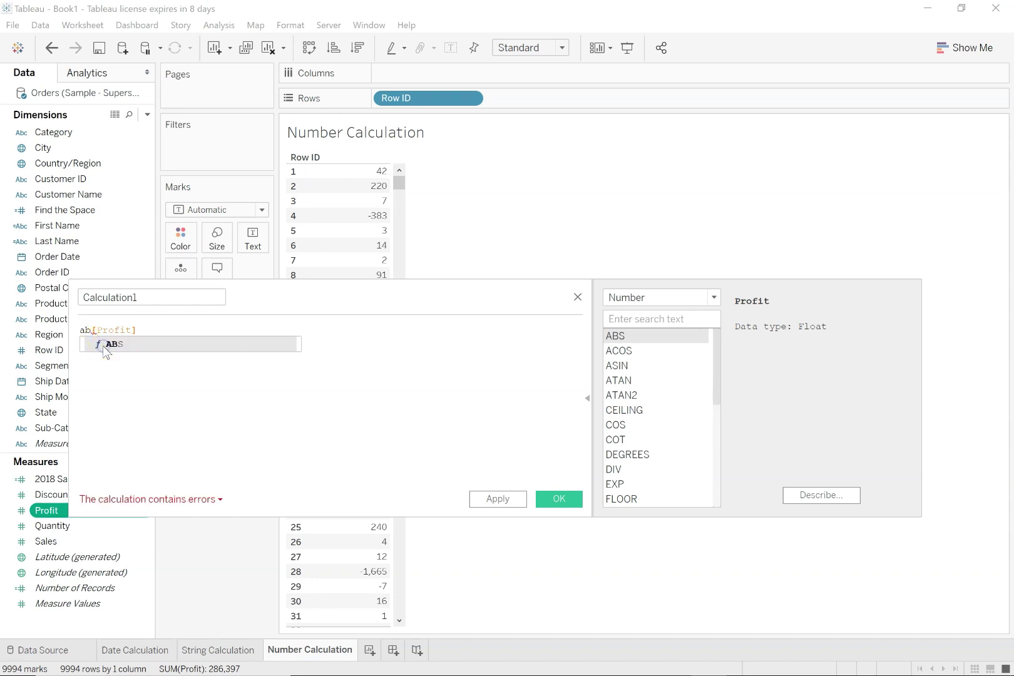
pyautogui.doubleClick(103, 345)
pyautogui.press('Delete')
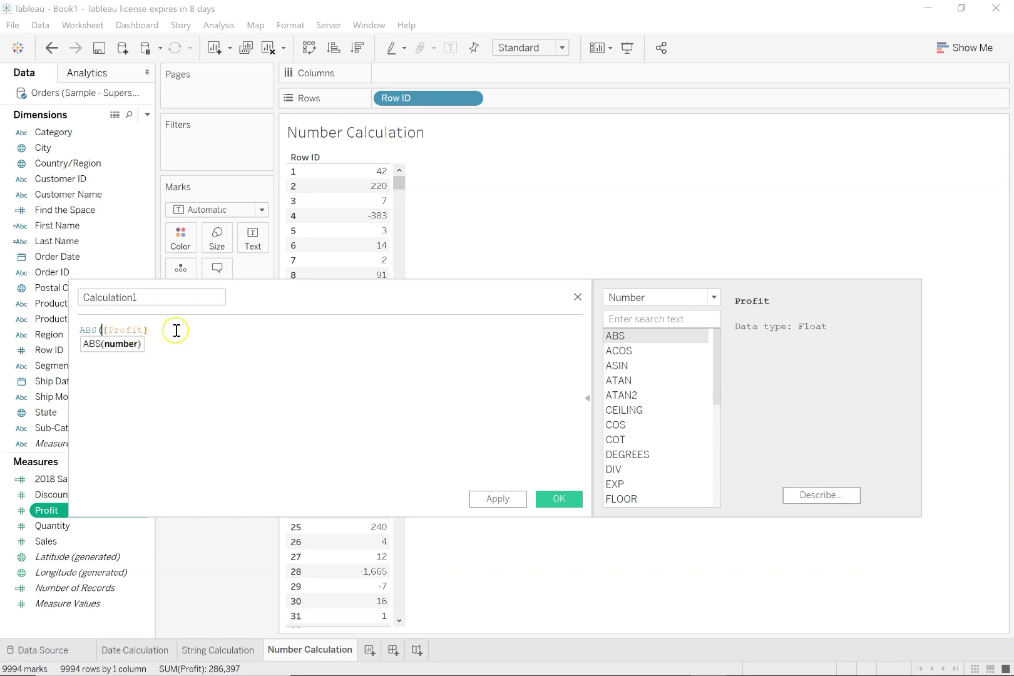
pyautogui.write(')')
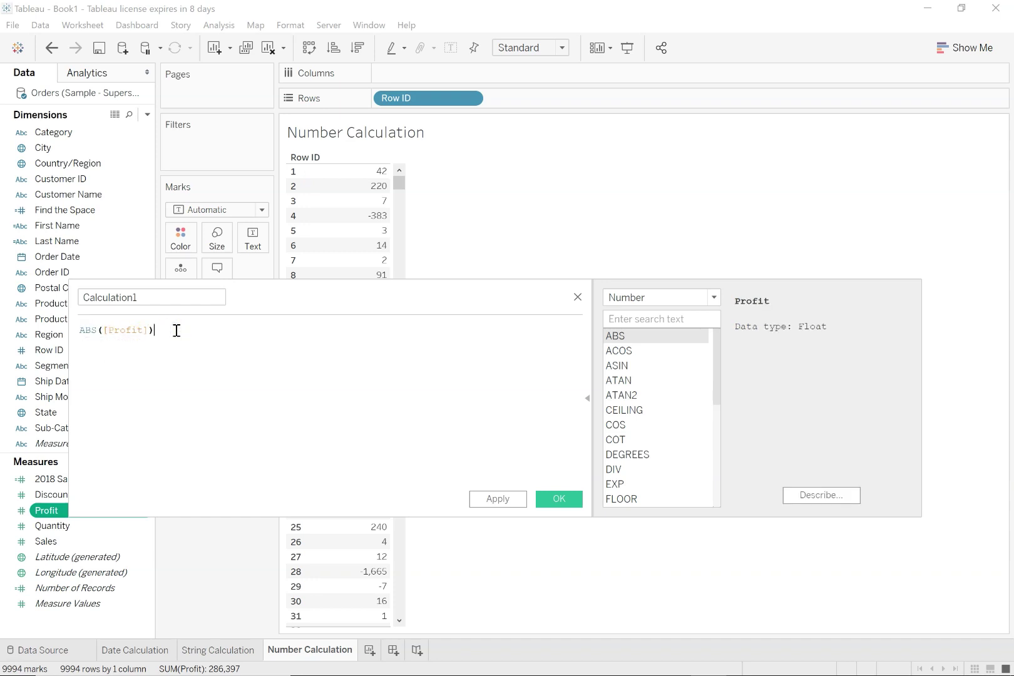
# Step: Name the calculated field Positive Profits and save it
pyautogui.click(154, 295)
pyautogui.write('Posi')
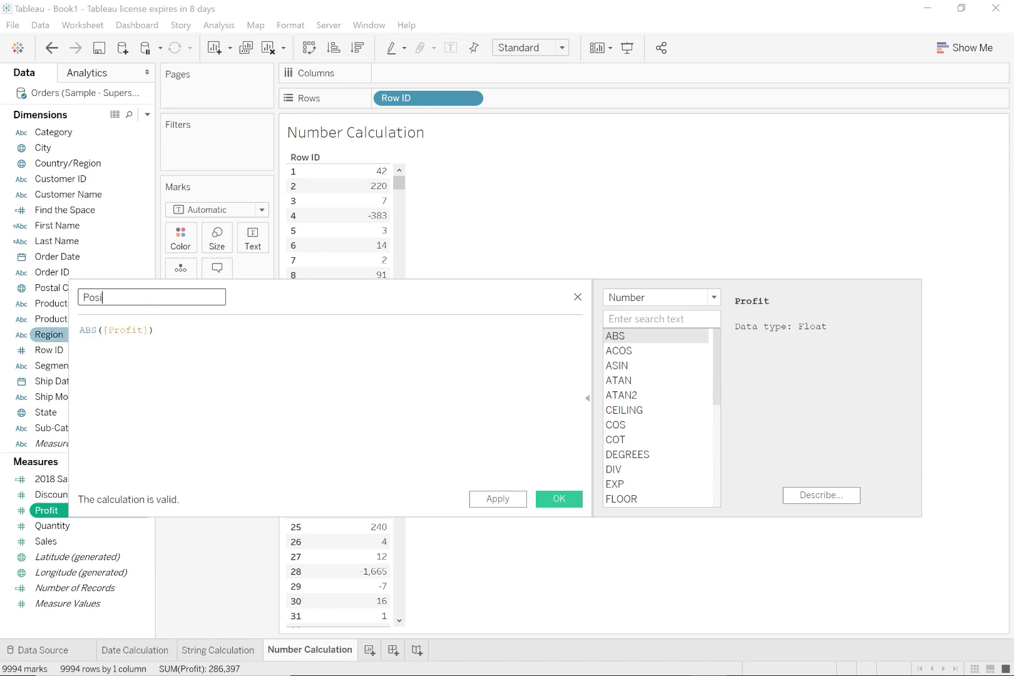
pyautogui.write('tive Profits')
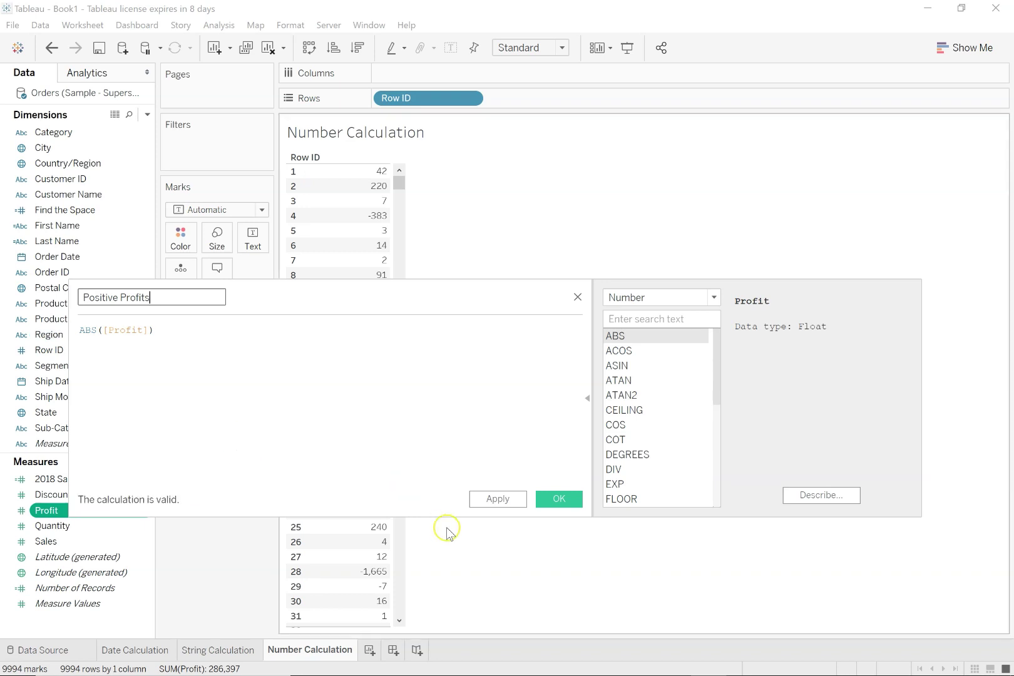
pyautogui.click(558, 499)
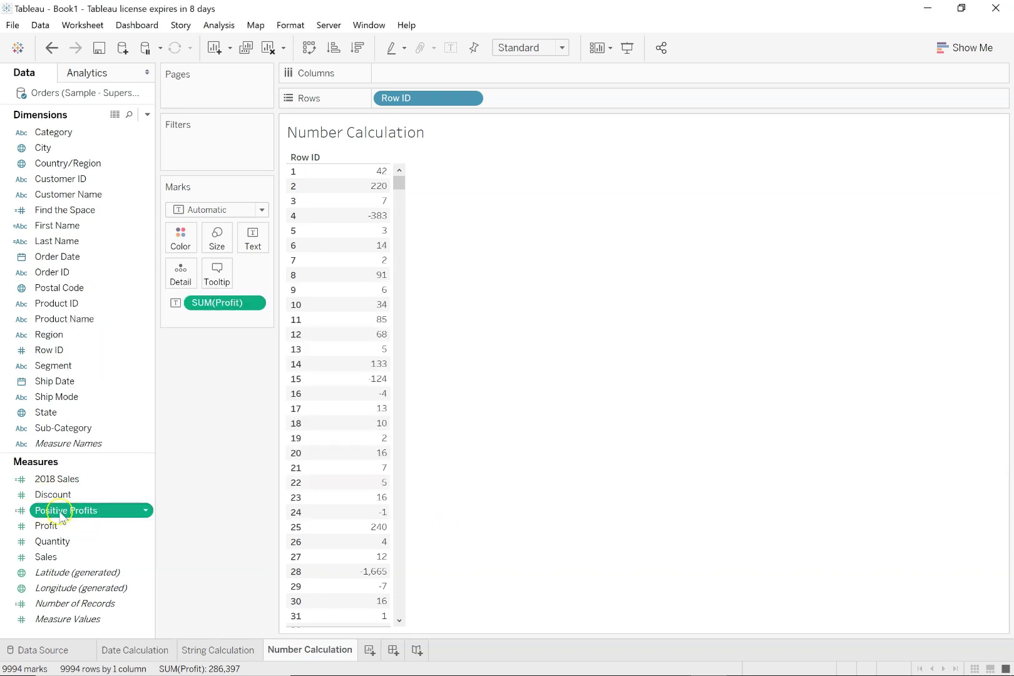
# Step: Add Positive Profits to the table beside Profit, and remove Row ID from the rows to compare the two totals
pyautogui.moveTo(62, 510); pyautogui.dragTo(361, 379)
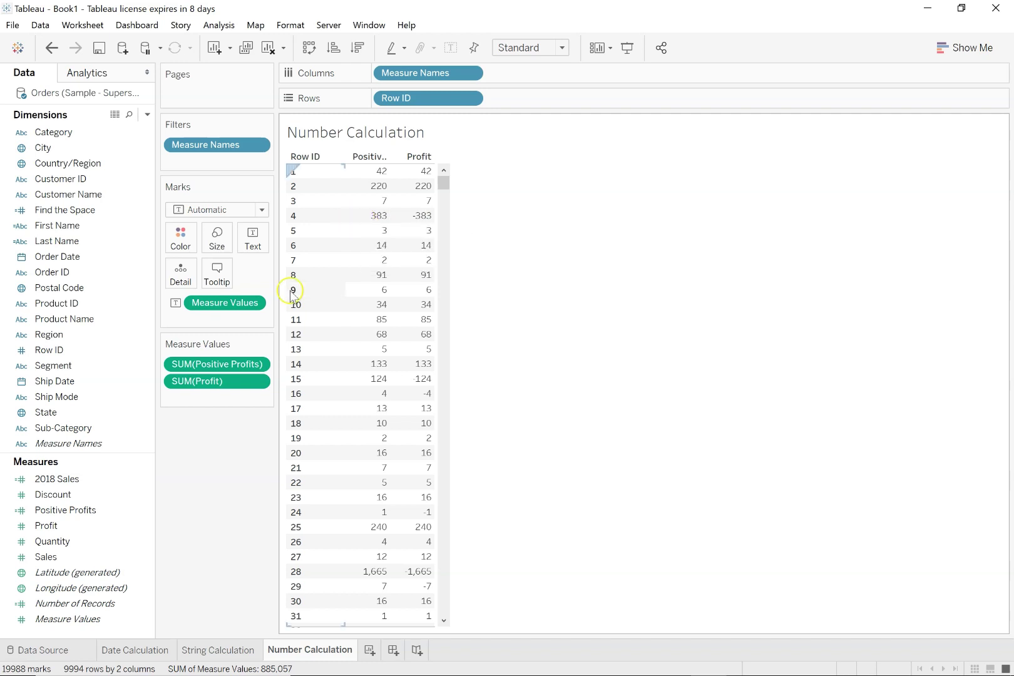
pyautogui.moveTo(455, 99); pyautogui.dragTo(237, 474)
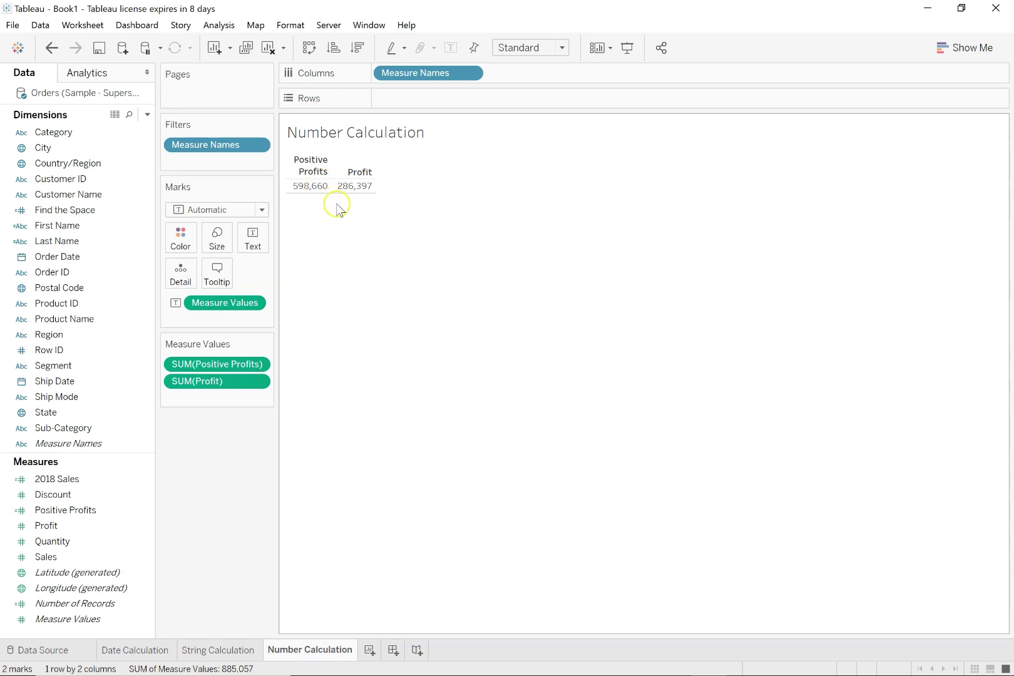
pyautogui.click(364, 187)
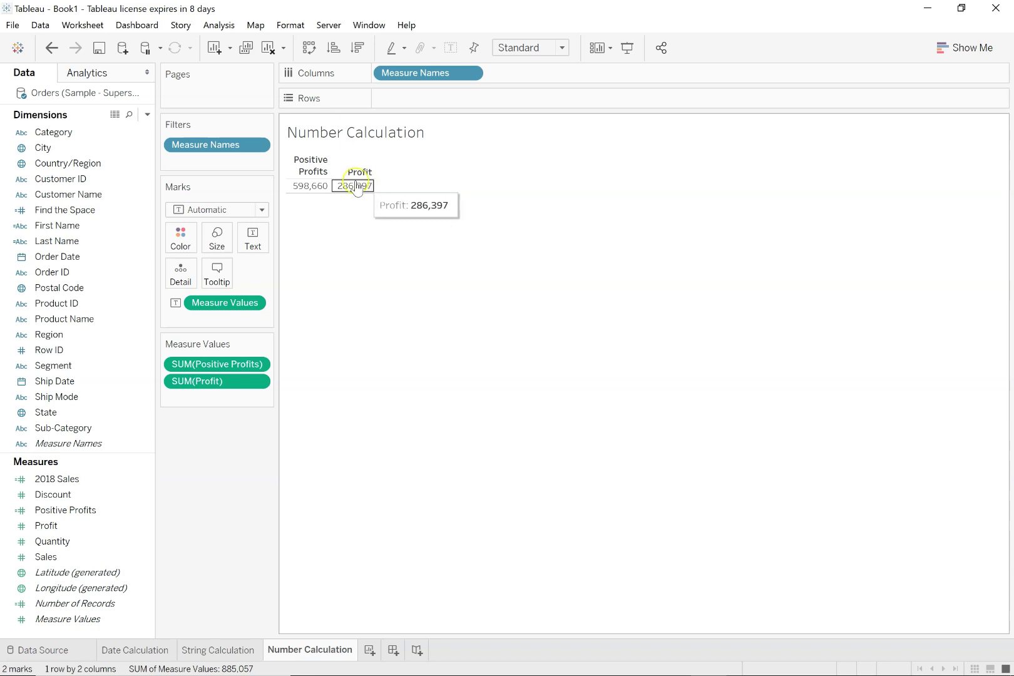
pyautogui.click(317, 206)
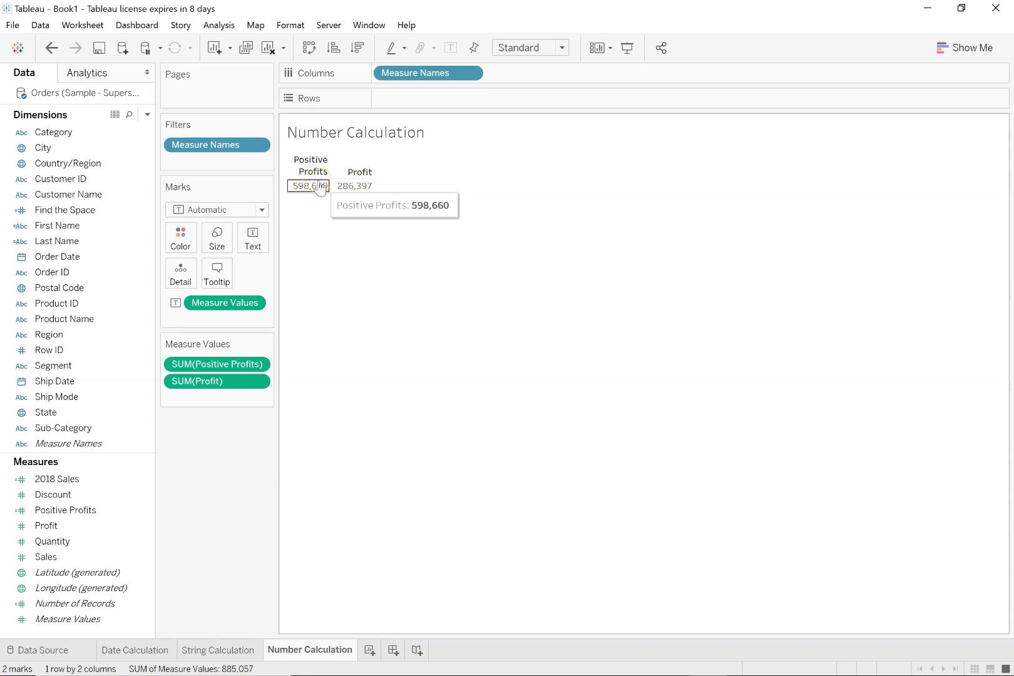
pyautogui.click(323, 196)
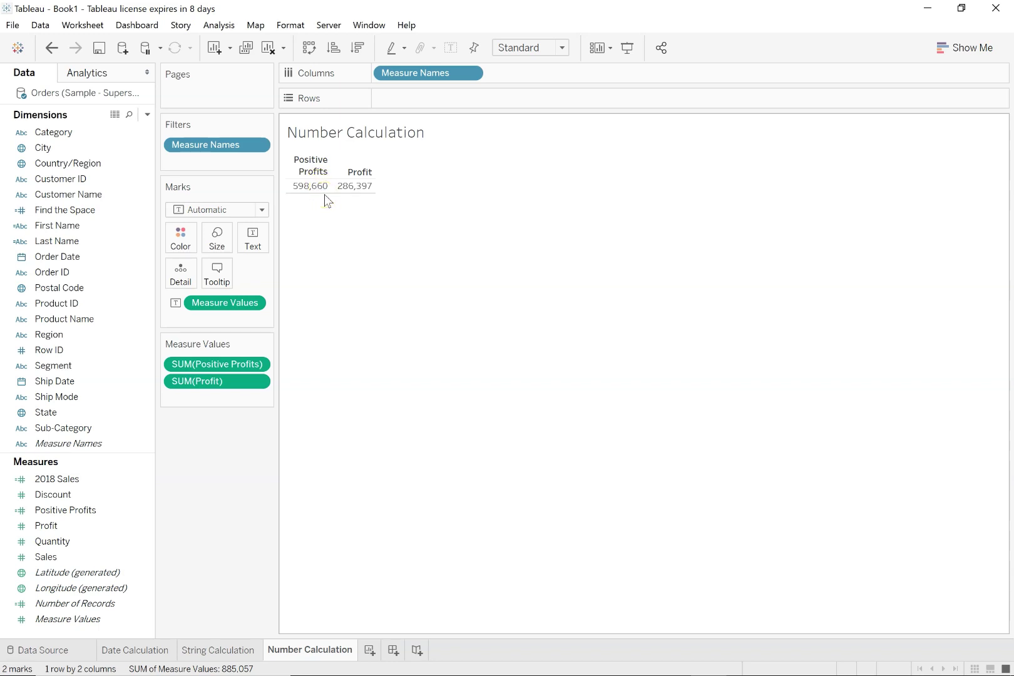
pyautogui.moveTo(324, 193)
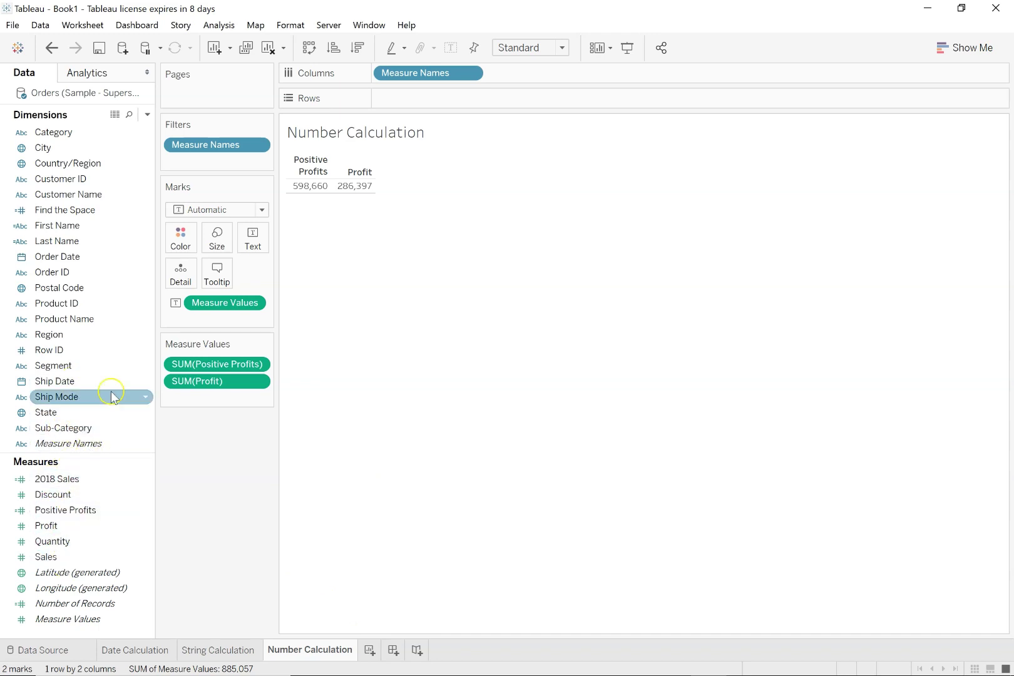
# Step: Start a calculated field from the Quantity measure and filter its function list to Number functions
pyautogui.rightClick(101, 537)
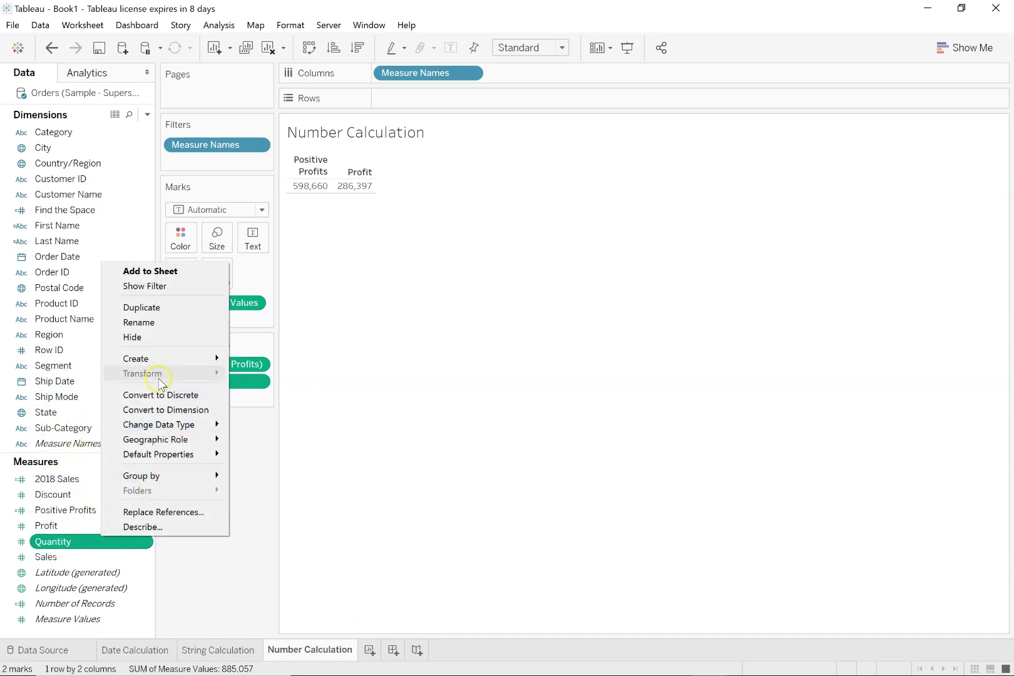
pyautogui.moveTo(154, 359)
pyautogui.click(256, 360)
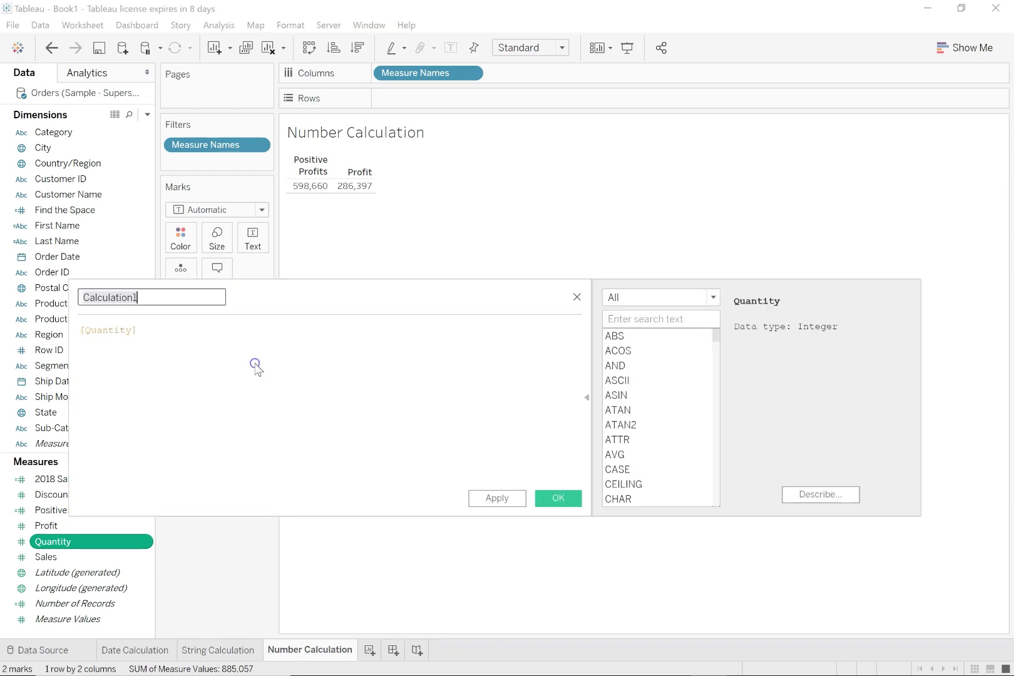
pyautogui.click(624, 294)
pyautogui.click(628, 323)
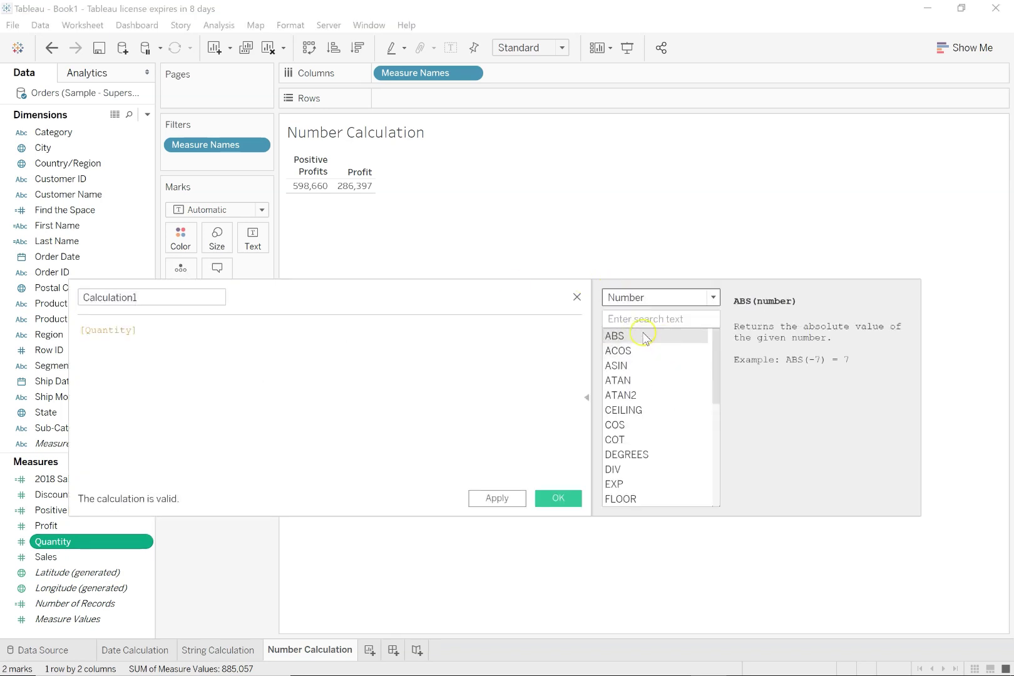
# Step: Review the descriptions of the number functions from ACOS through ZN and close the Quantity calculation without saving
pyautogui.click(634, 353)
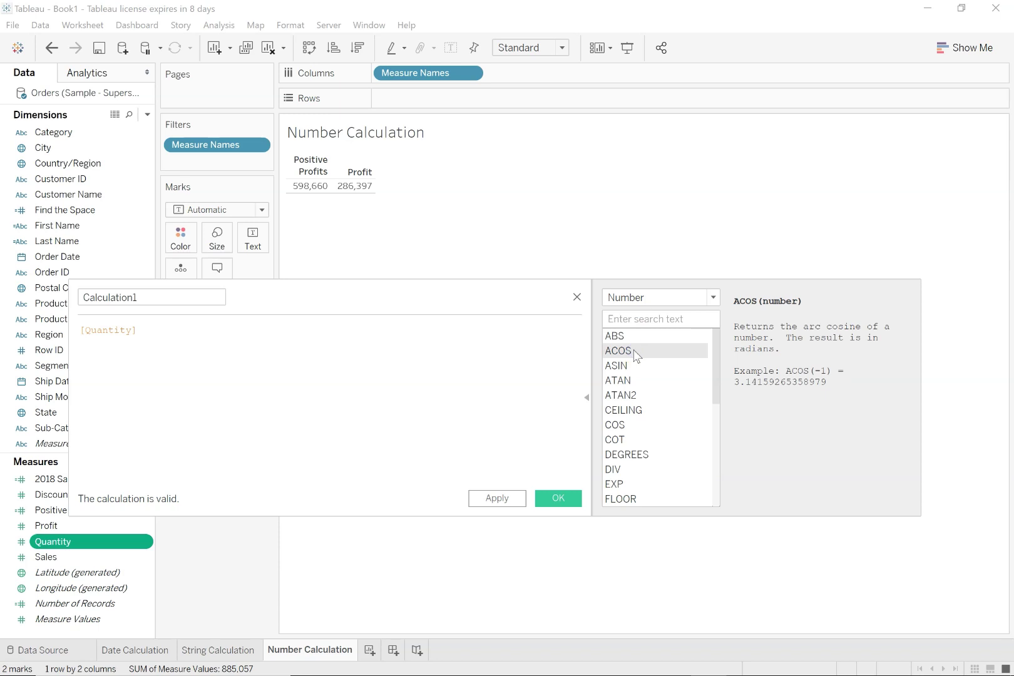
pyautogui.press('Down')
pyautogui.press('Down')
pyautogui.press('Down')
pyautogui.press('Down')
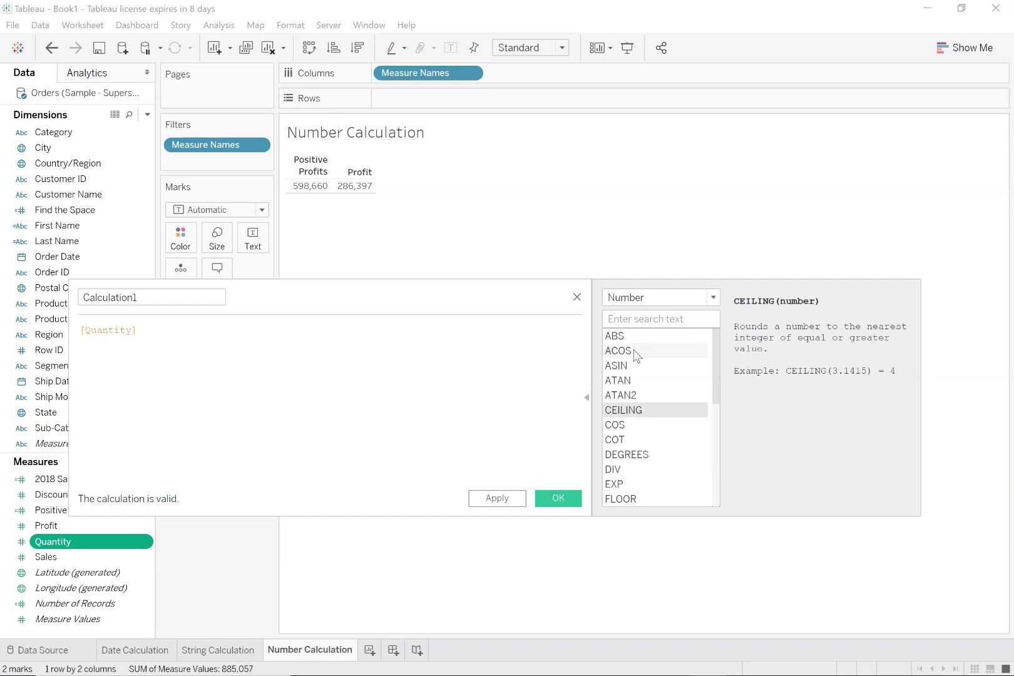
pyautogui.press('Down')
pyautogui.press('Down')
pyautogui.press('Down')
pyautogui.press('Up')
pyautogui.press('Up')
pyautogui.press('Up')
pyautogui.press('Up')
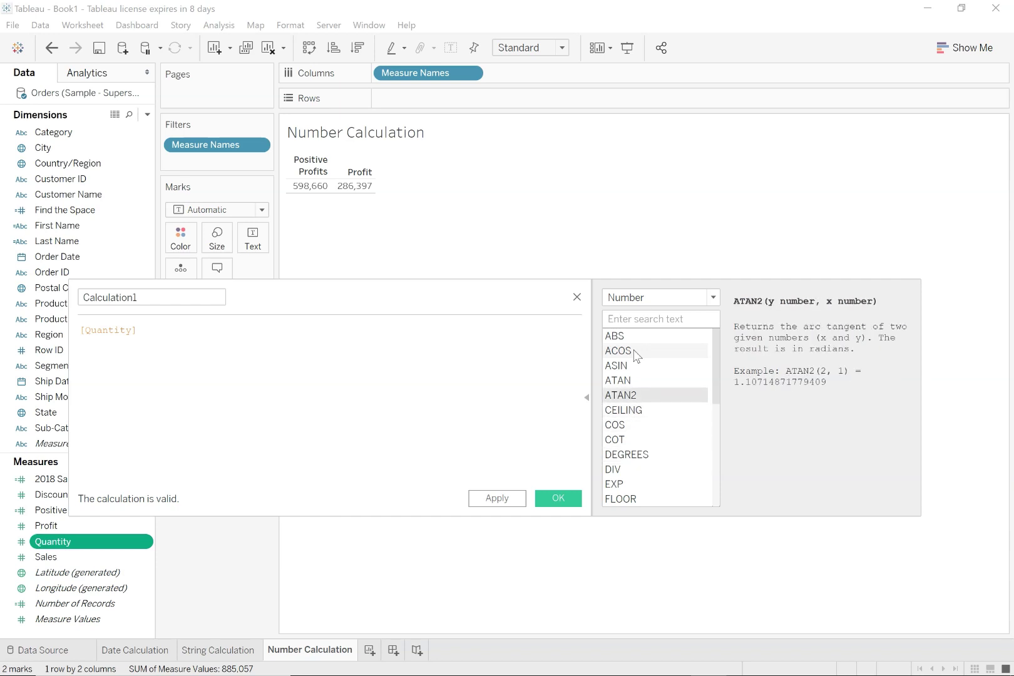
pyautogui.press('Down')
pyautogui.press('Down')
pyautogui.press('Down')
pyautogui.press('Down')
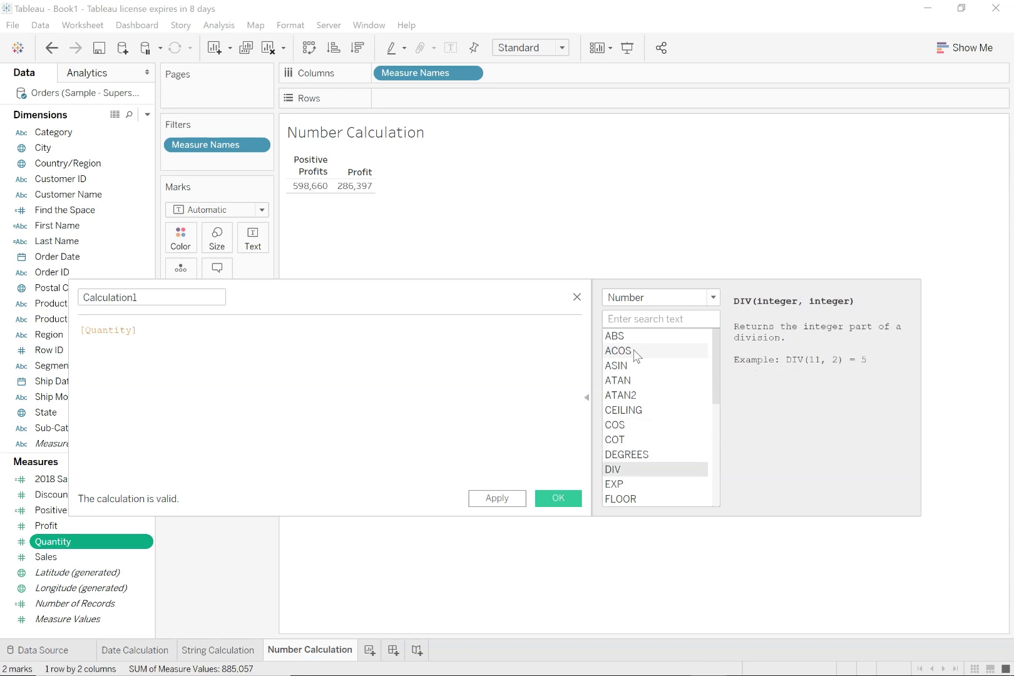
pyautogui.press('Down')
pyautogui.press('Down')
pyautogui.press('Down')
pyautogui.press('Down')
pyautogui.press('Down')
pyautogui.press('Down')
pyautogui.press('Down')
pyautogui.press('Down')
pyautogui.press('Down')
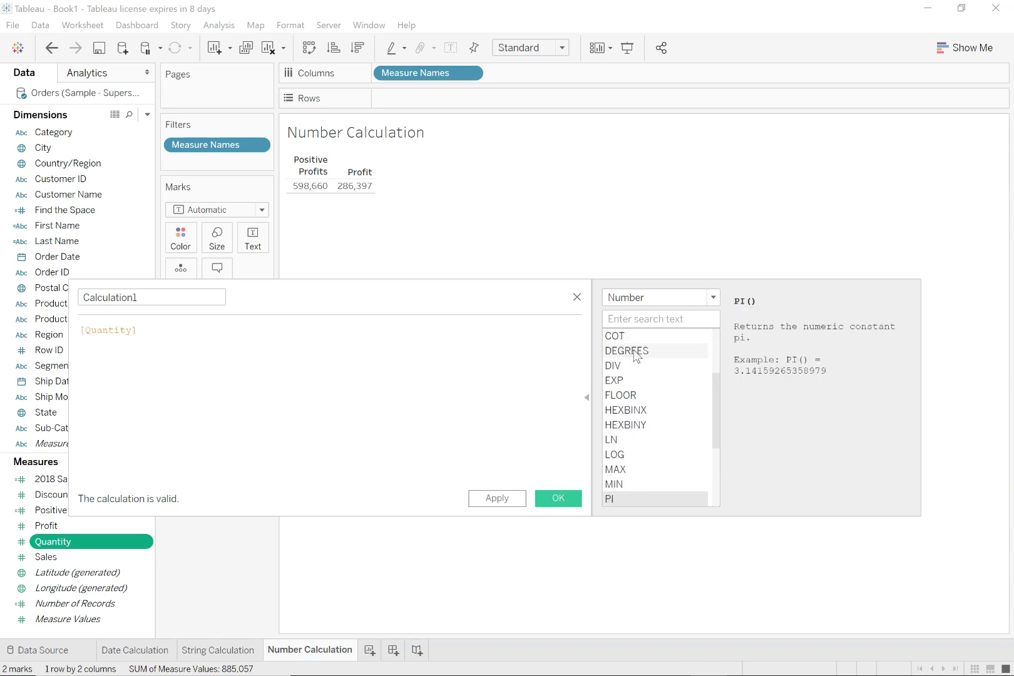
pyautogui.press('Down')
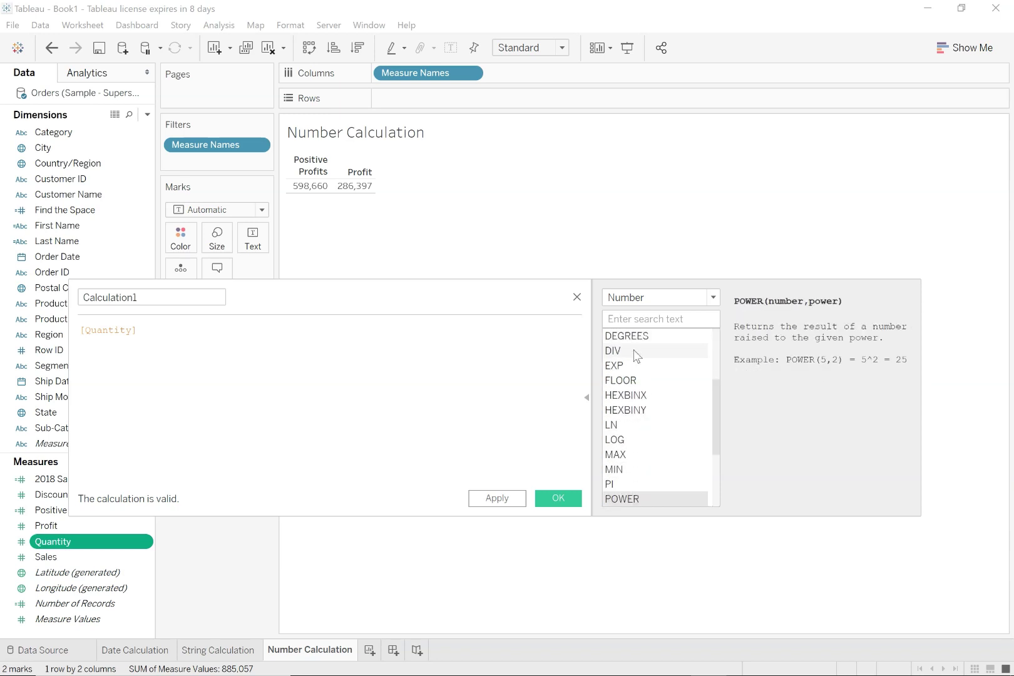
pyautogui.press('Down')
pyautogui.press('Down')
pyautogui.press('Down')
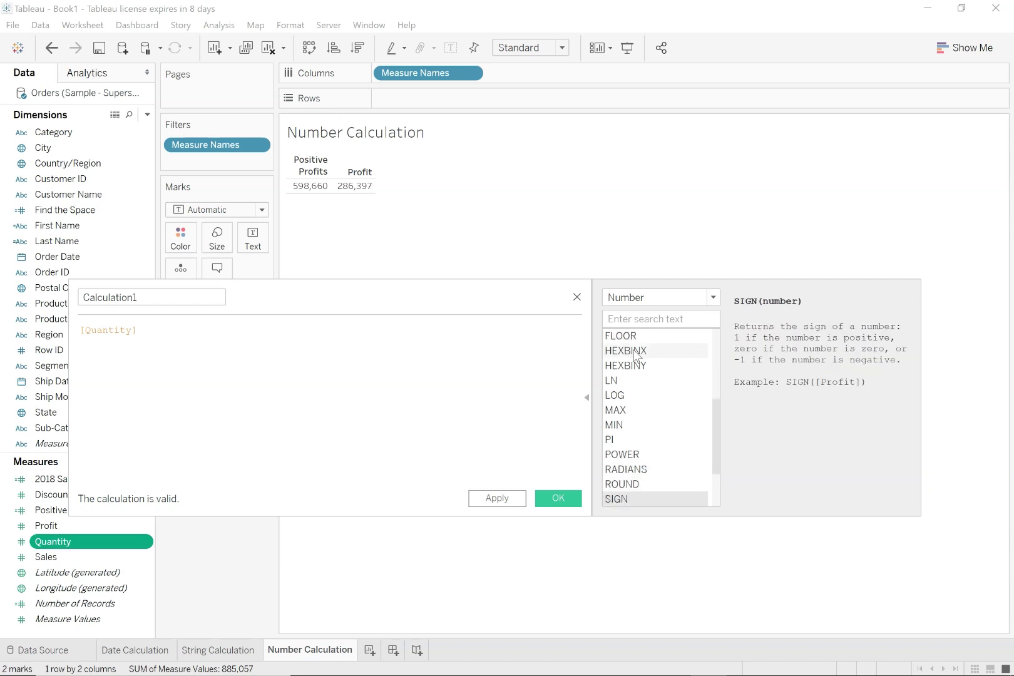
pyautogui.press('Down')
pyautogui.press('Up')
pyautogui.press('Up')
pyautogui.press('Down')
pyautogui.press('Down')
pyautogui.press('Down')
pyautogui.press('Down')
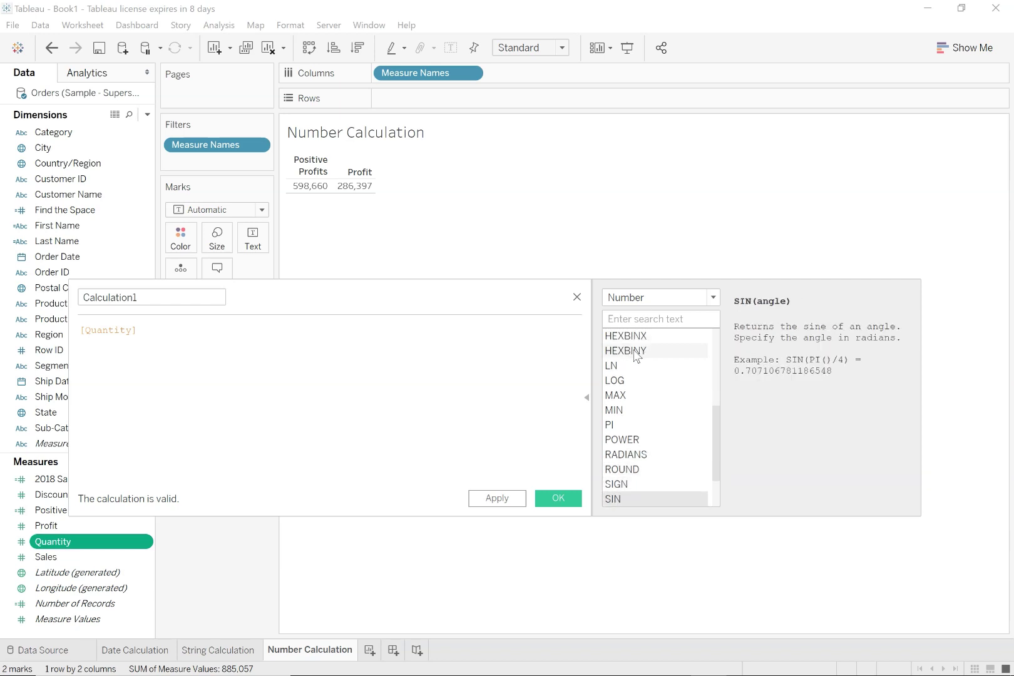
pyautogui.press('Down')
pyautogui.press('Down')
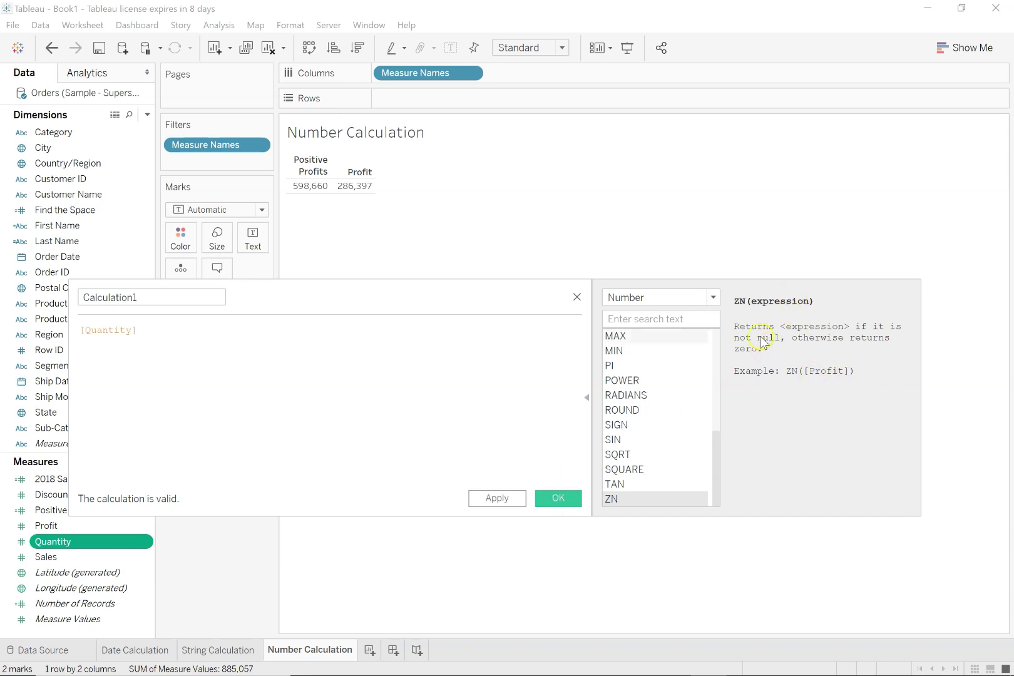
pyautogui.click(577, 297)
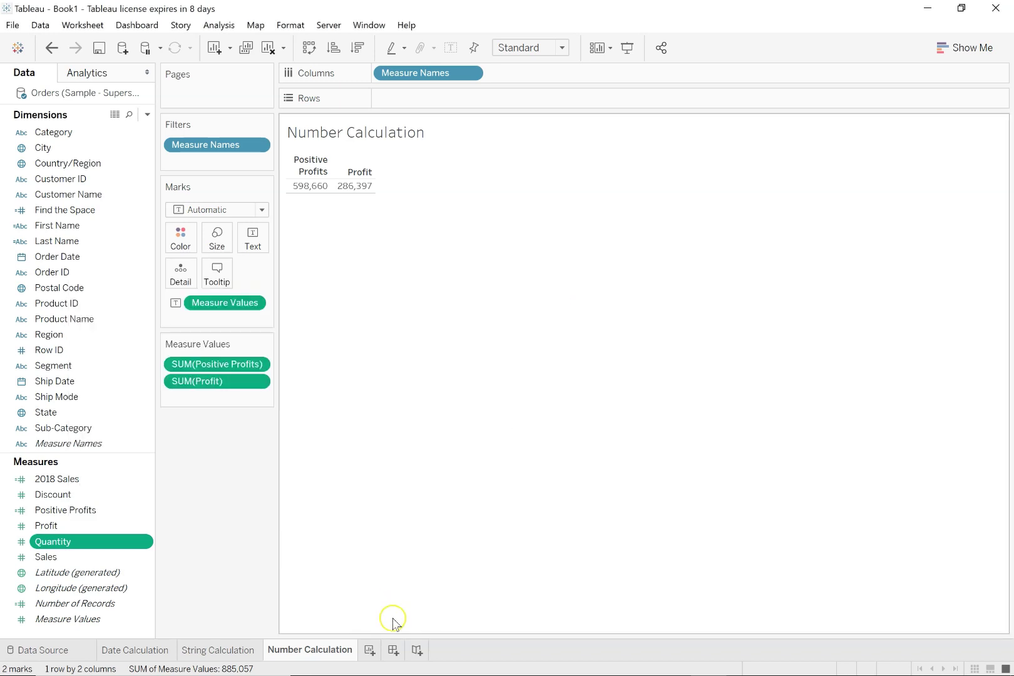
# Step: Add a new worksheet and name it Type Calculation
pyautogui.click(369, 650)
pyautogui.doubleClick(390, 651)
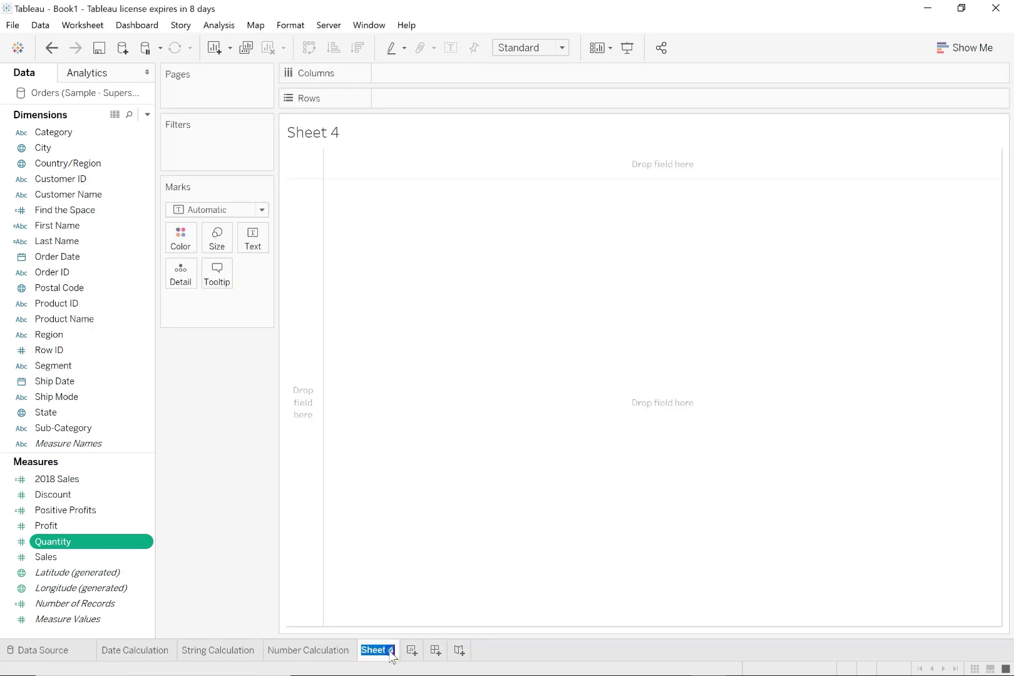
pyautogui.write('Type Calcul')
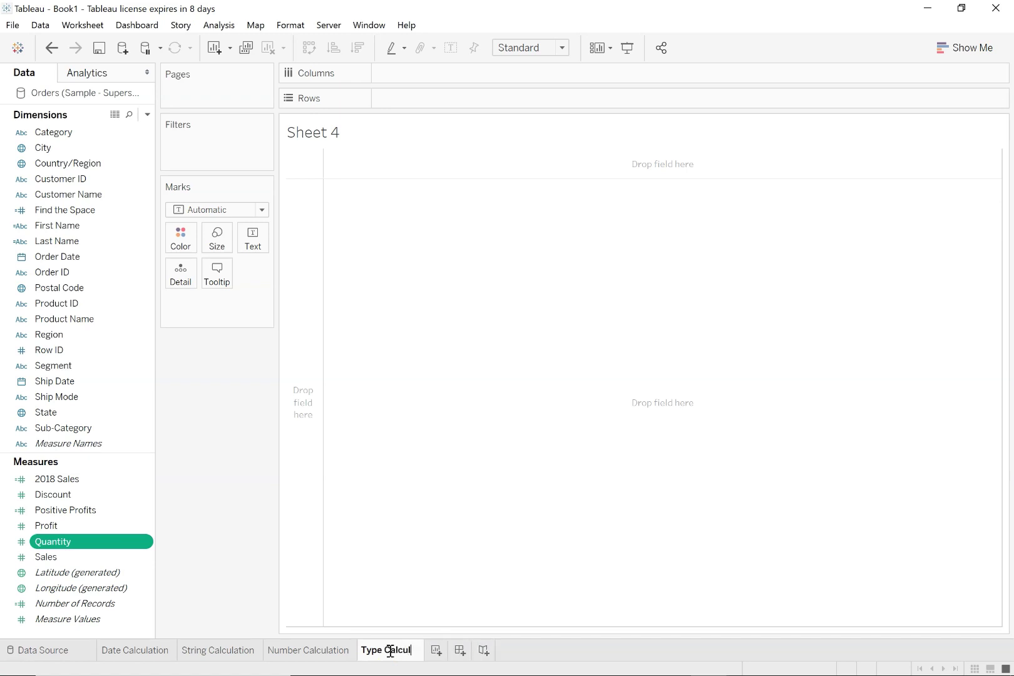
pyautogui.write('ation')
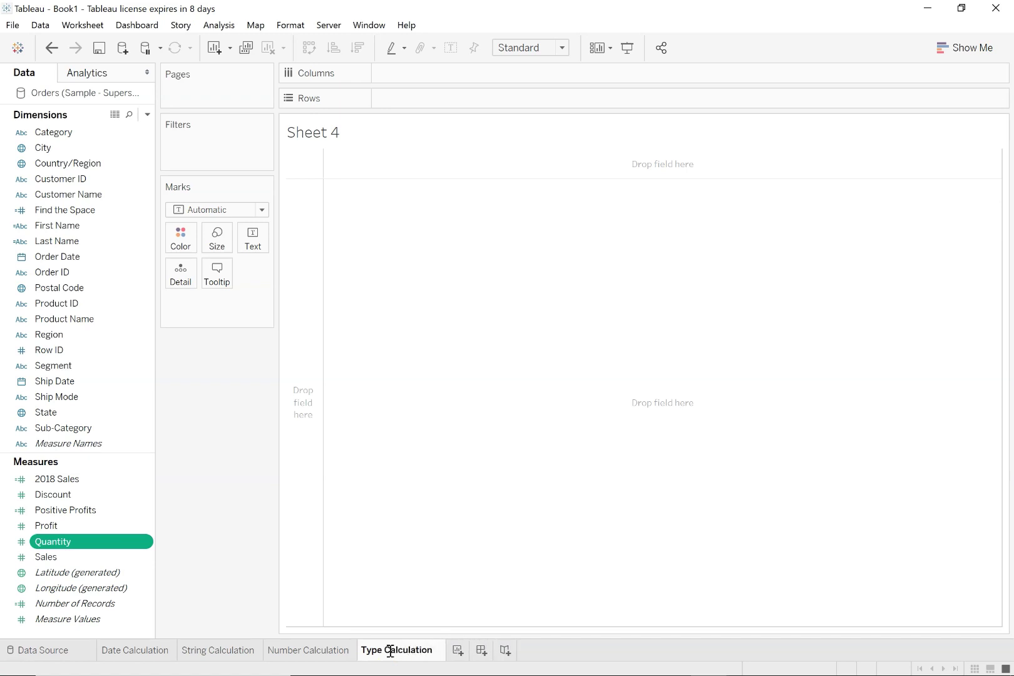
pyautogui.press('Return')
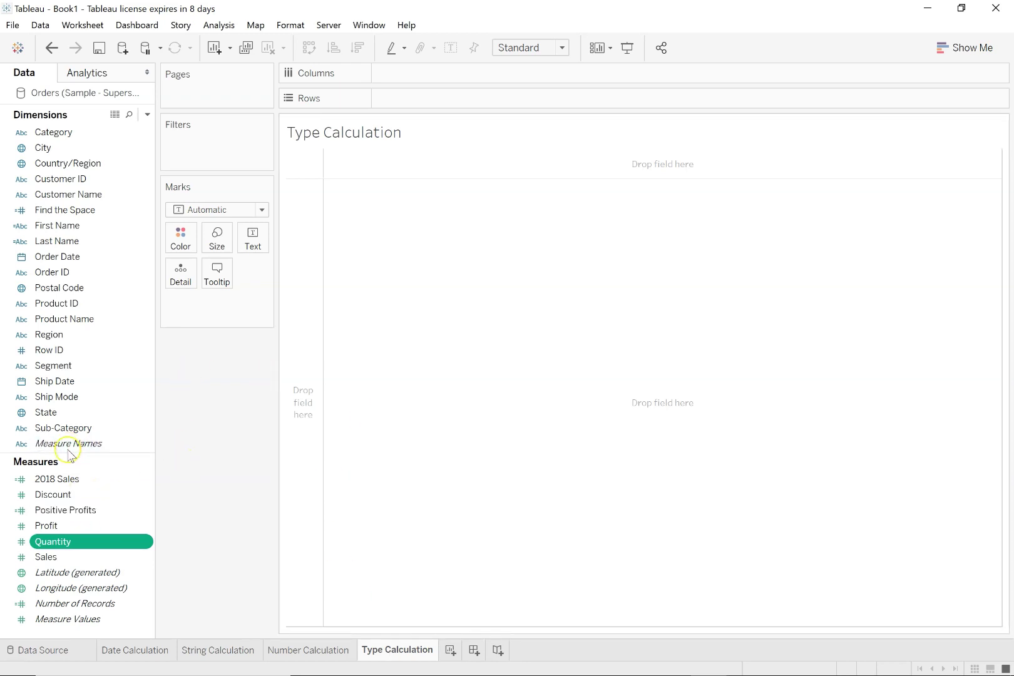
# Step: List all Row ID members as rows and show the Sales value for each row in the table
pyautogui.moveTo(67, 350); pyautogui.dragTo(450, 104)
pyautogui.click(531, 336)
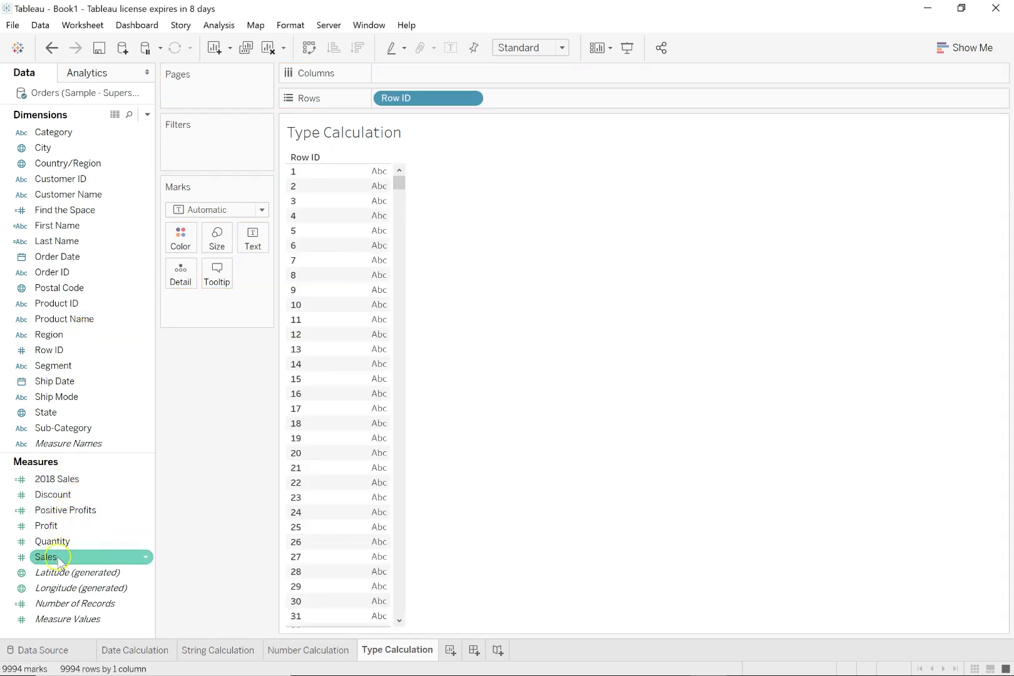
pyautogui.moveTo(63, 558); pyautogui.dragTo(363, 421)
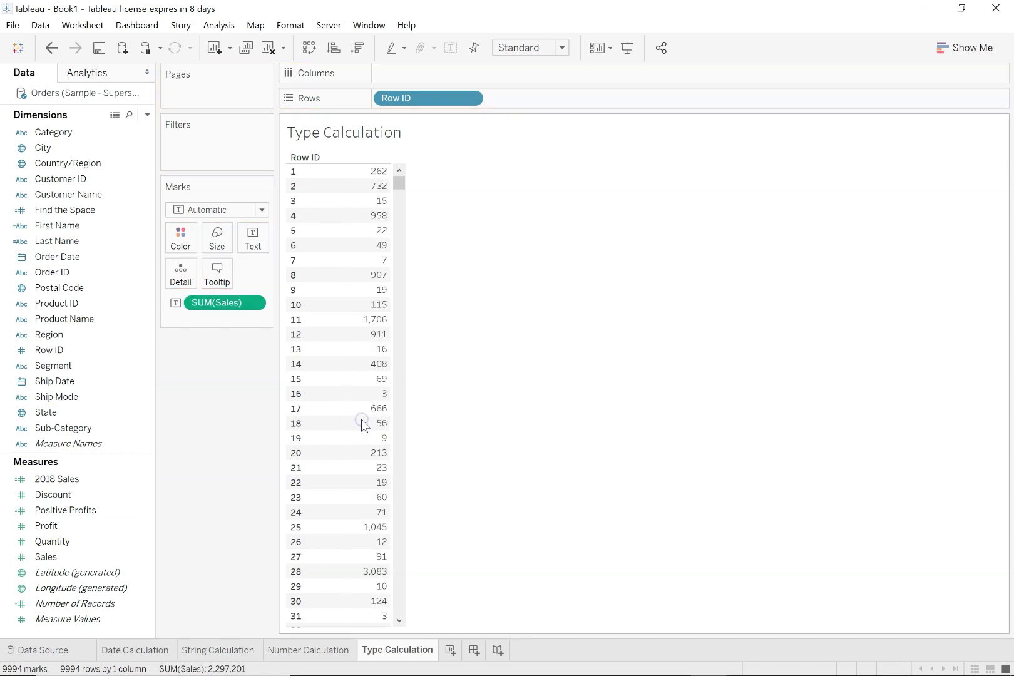
# Step: Format the SUM(Sales) values in the pane as Number (Custom) with 2 decimal places and close the formatting settings
pyautogui.rightClick(367, 382)
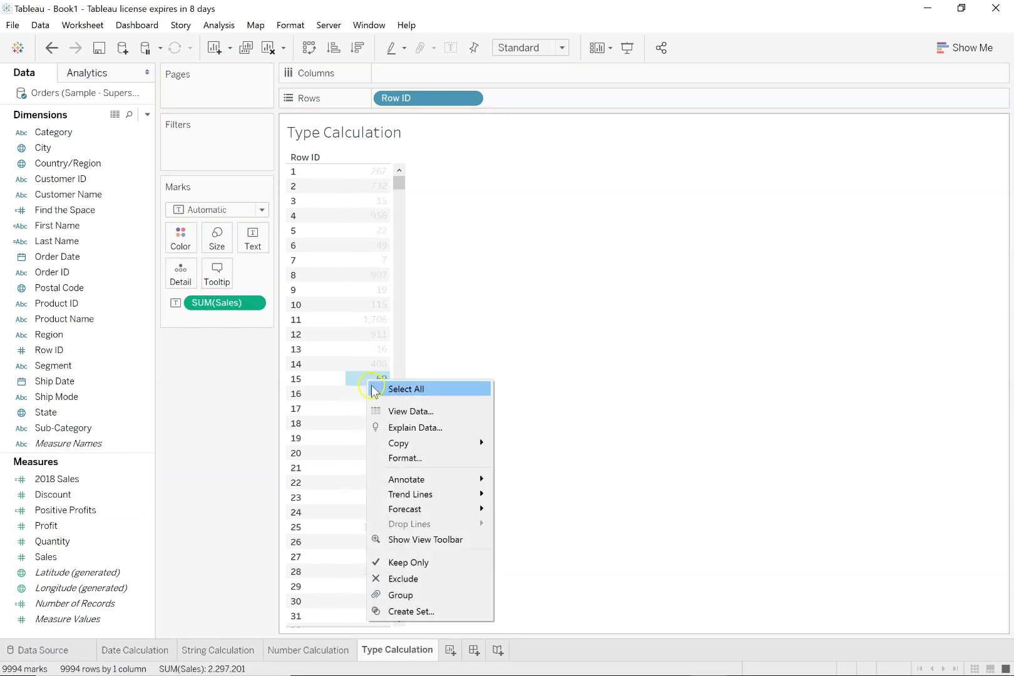
pyautogui.click(402, 459)
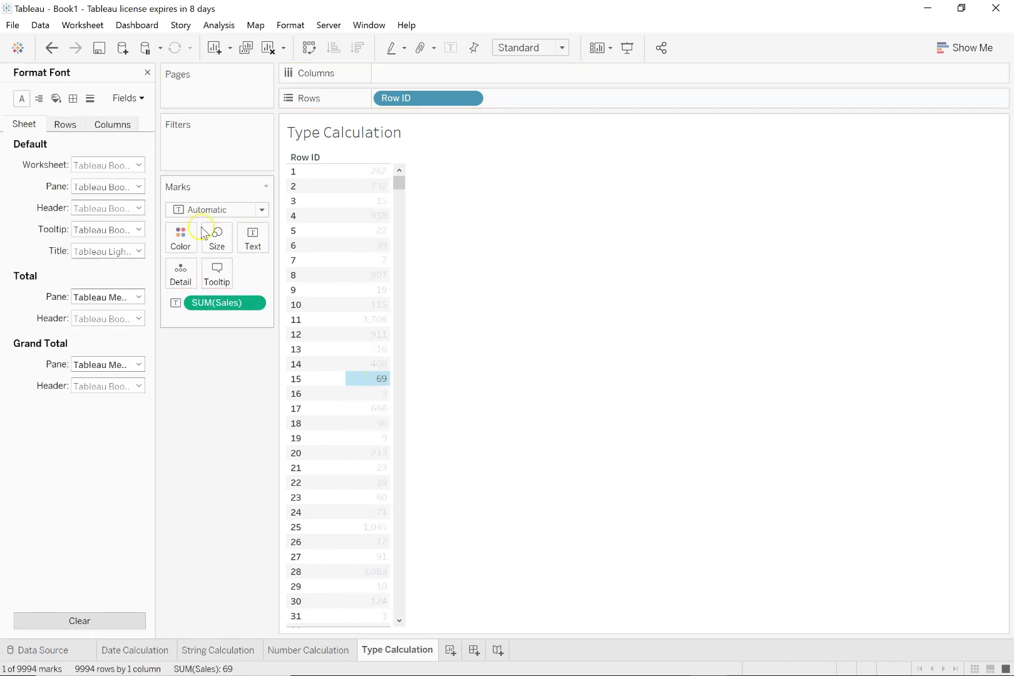
pyautogui.click(139, 98)
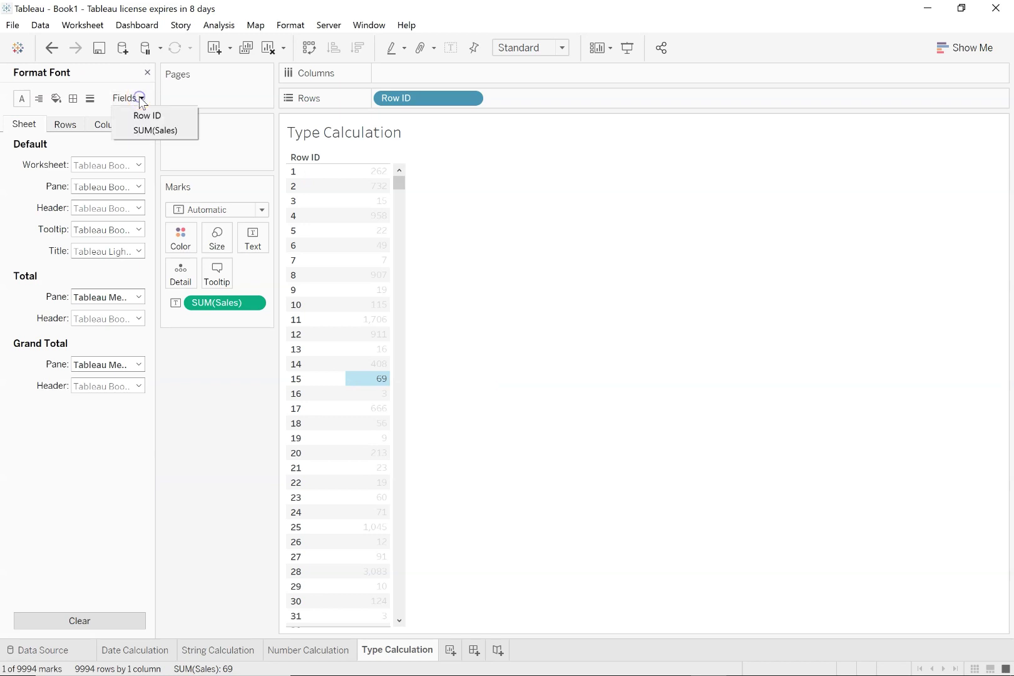
pyautogui.click(137, 130)
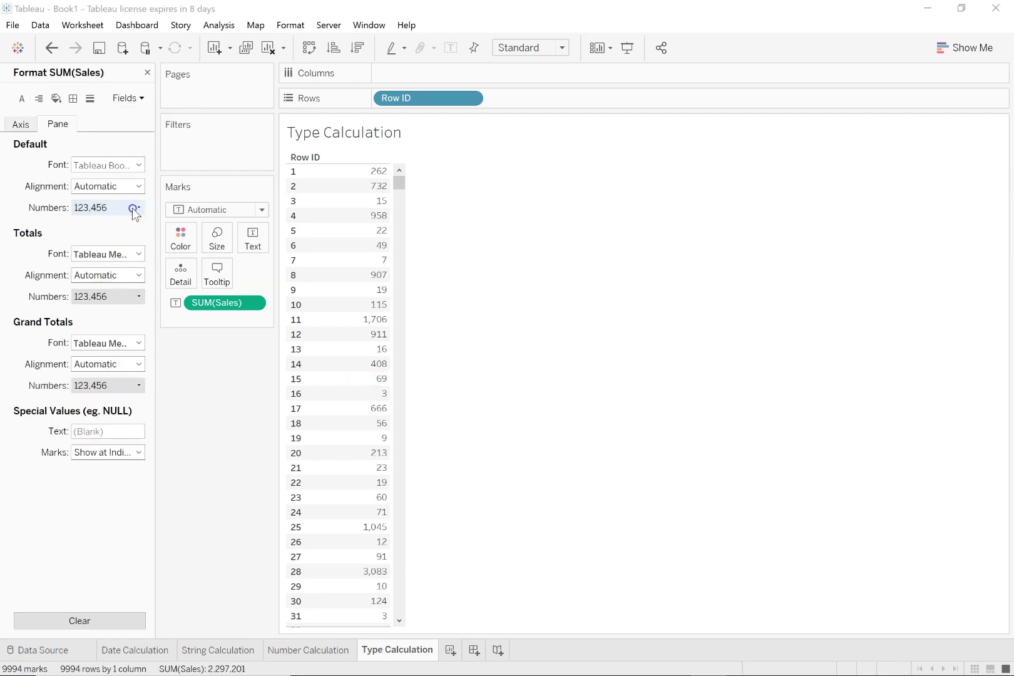
pyautogui.click(135, 207)
pyautogui.click(119, 251)
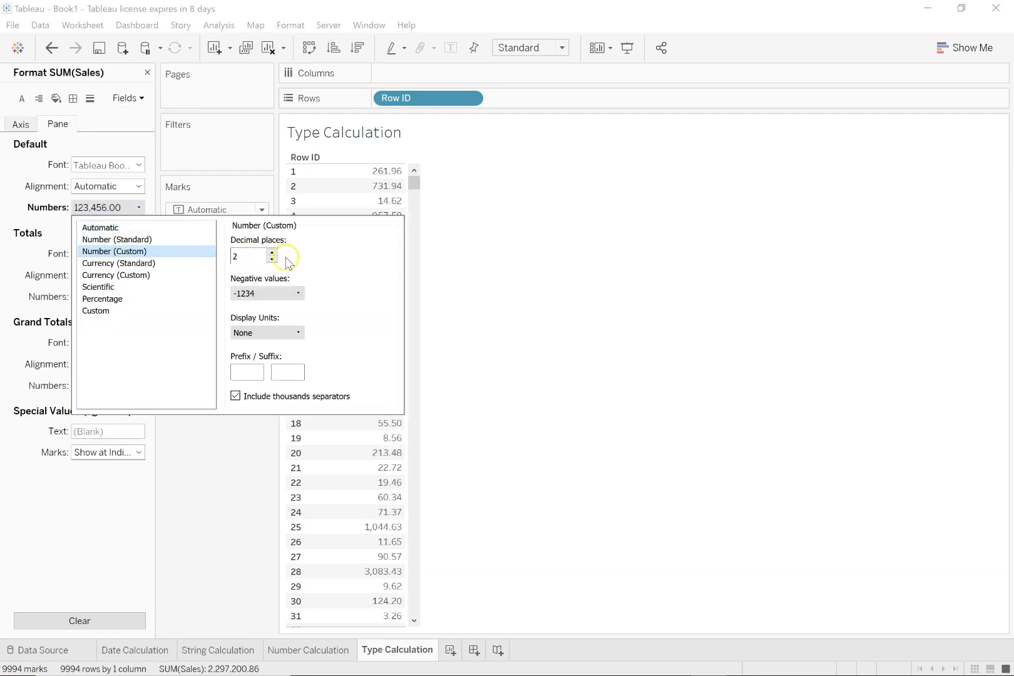
pyautogui.click(468, 339)
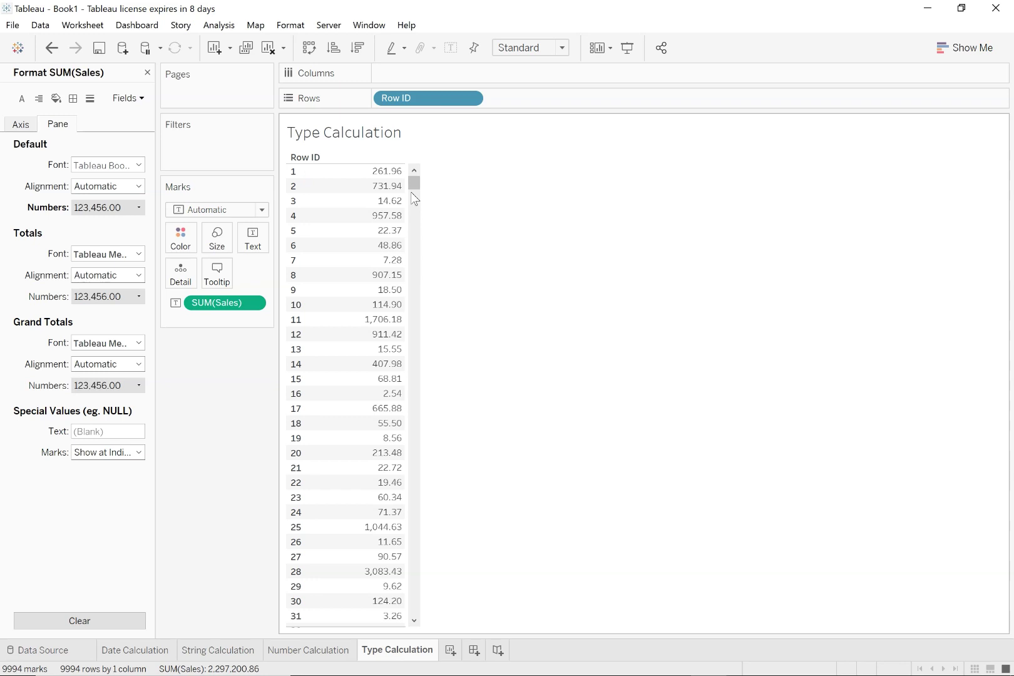
pyautogui.moveTo(394, 178)
pyautogui.moveTo(361, 196)
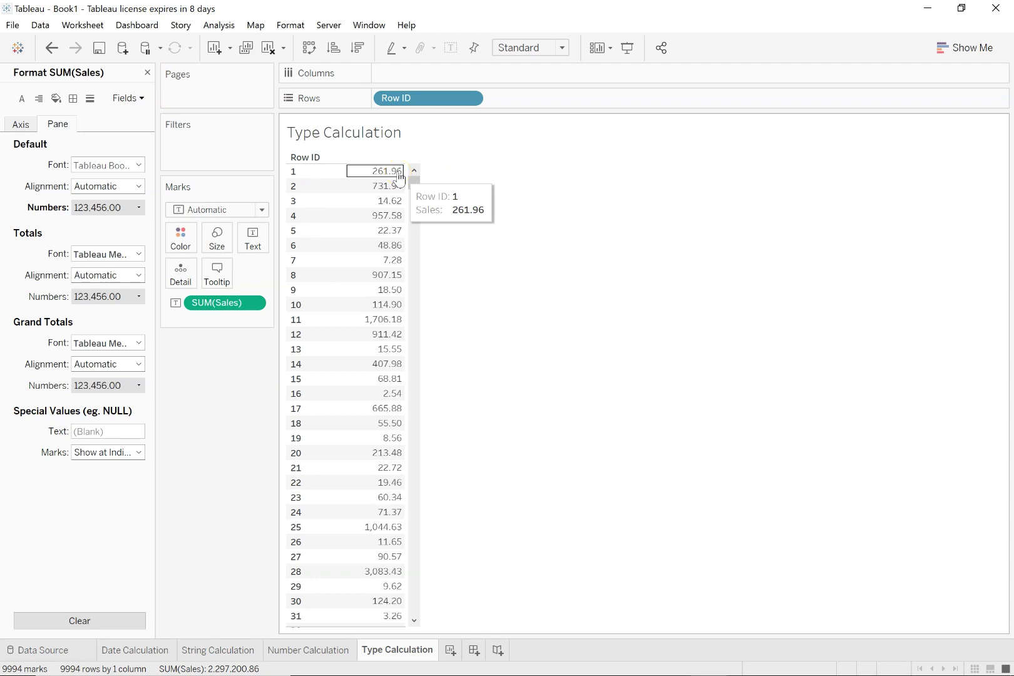
pyautogui.click(147, 72)
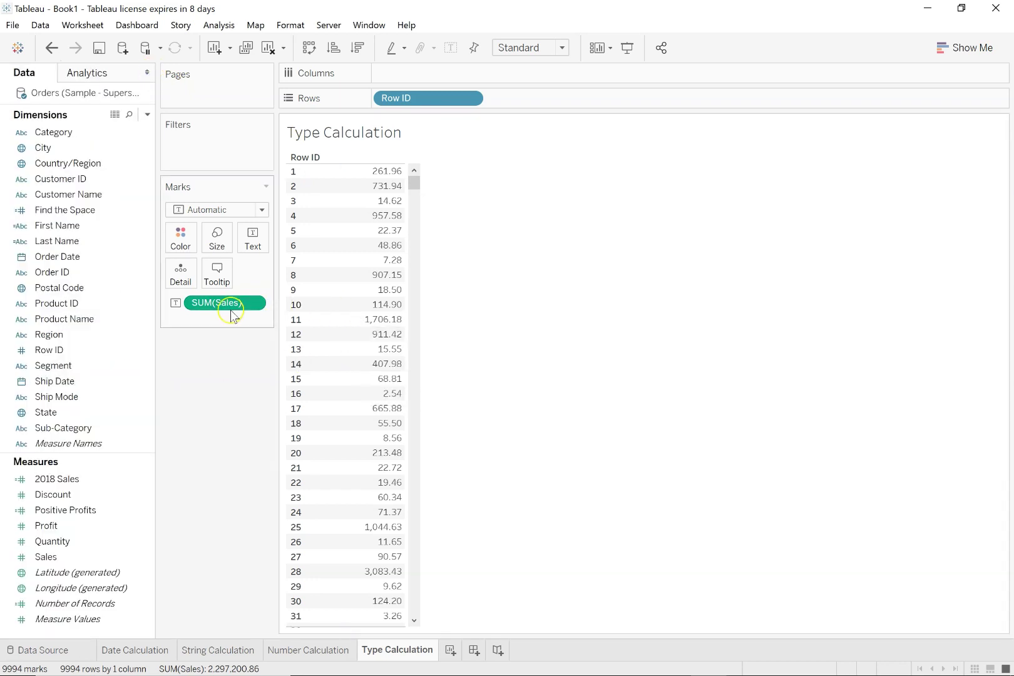
# Step: Start a calculated field from the Sales measure and name it Integer Sales
pyautogui.click(80, 468)
pyautogui.rightClick(54, 557)
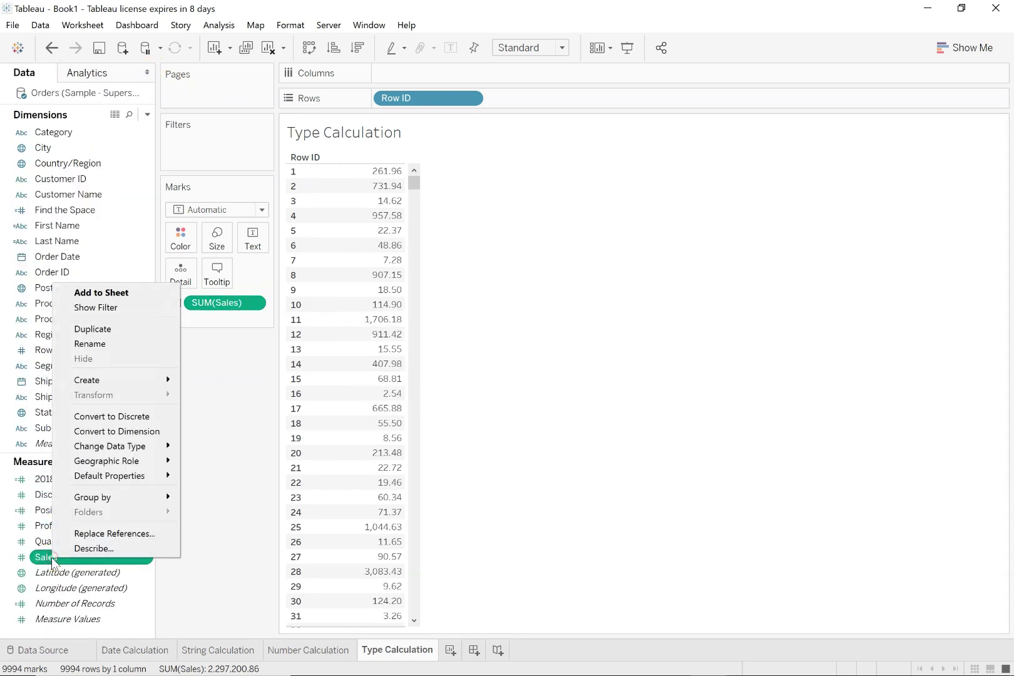
pyautogui.moveTo(148, 380)
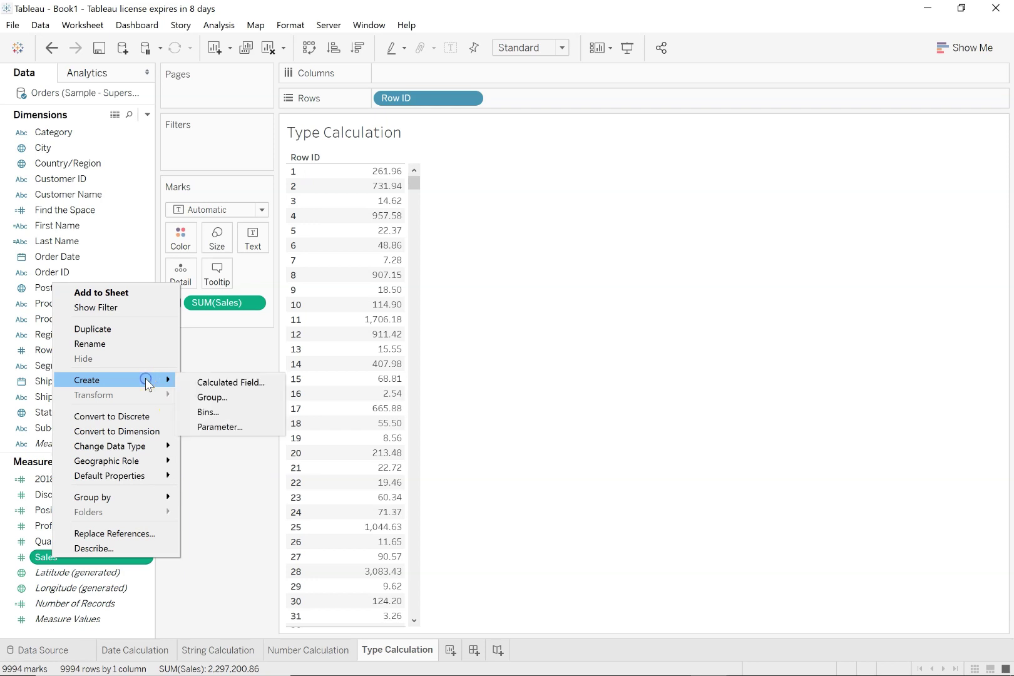
pyautogui.click(216, 380)
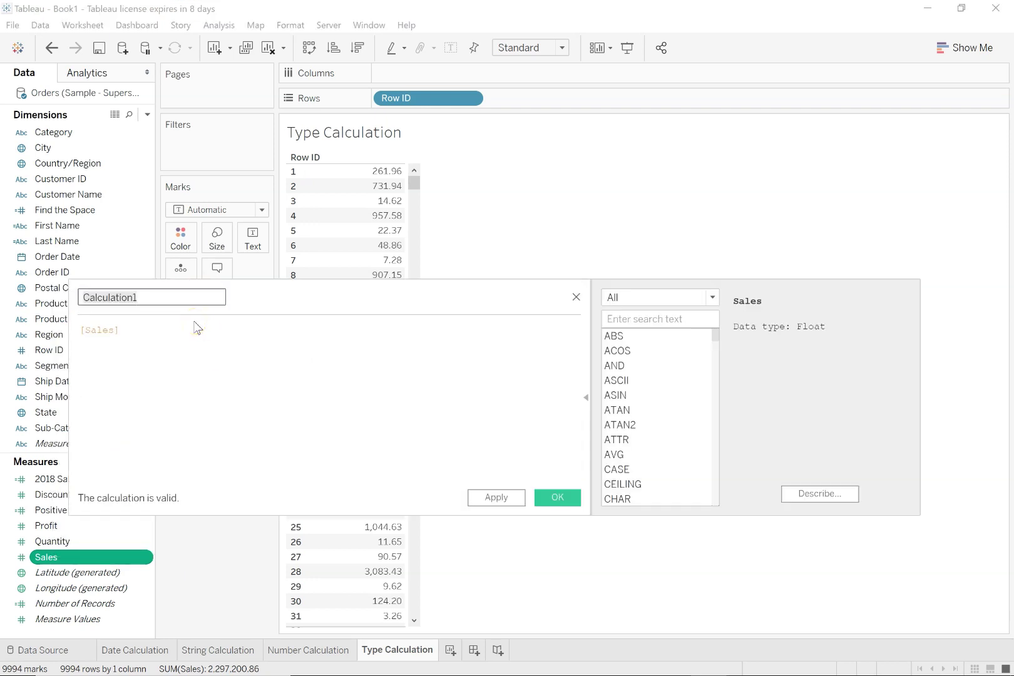
pyautogui.write('Integer Sales')
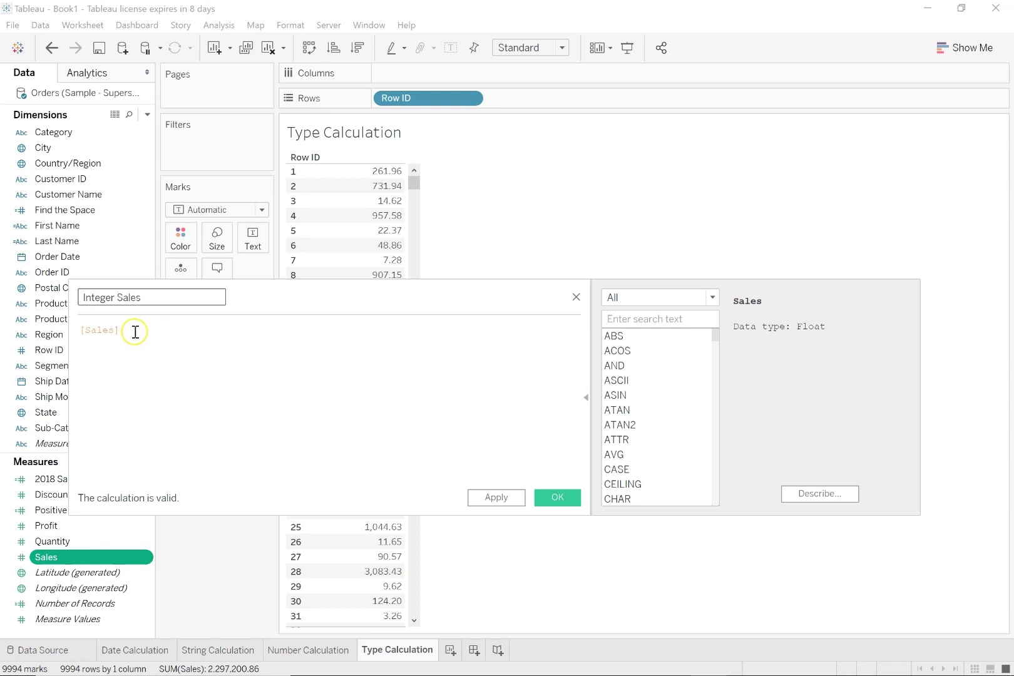
# Step: Filter the function list to Type Conversion functions and read the description of STR
pyautogui.click(134, 332)
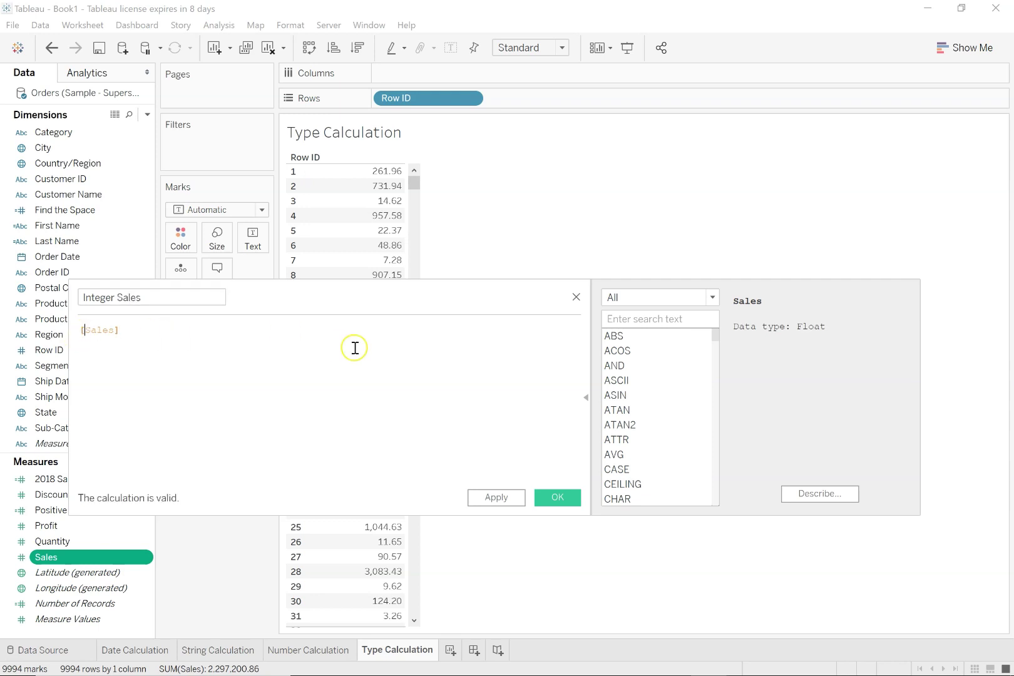
pyautogui.click(644, 309)
pyautogui.click(634, 360)
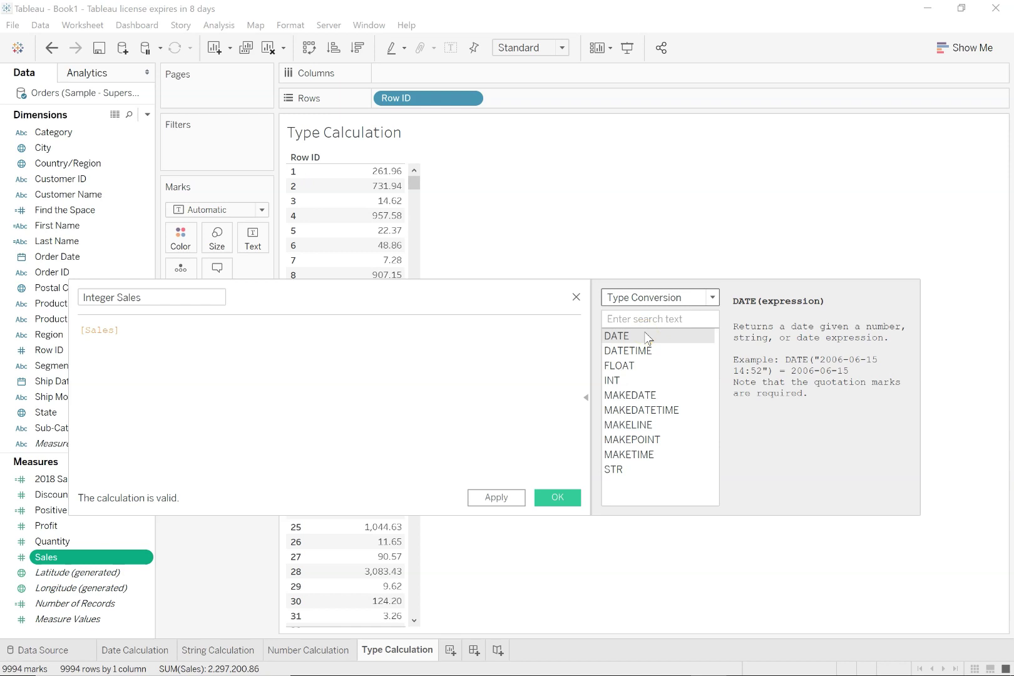
pyautogui.click(620, 469)
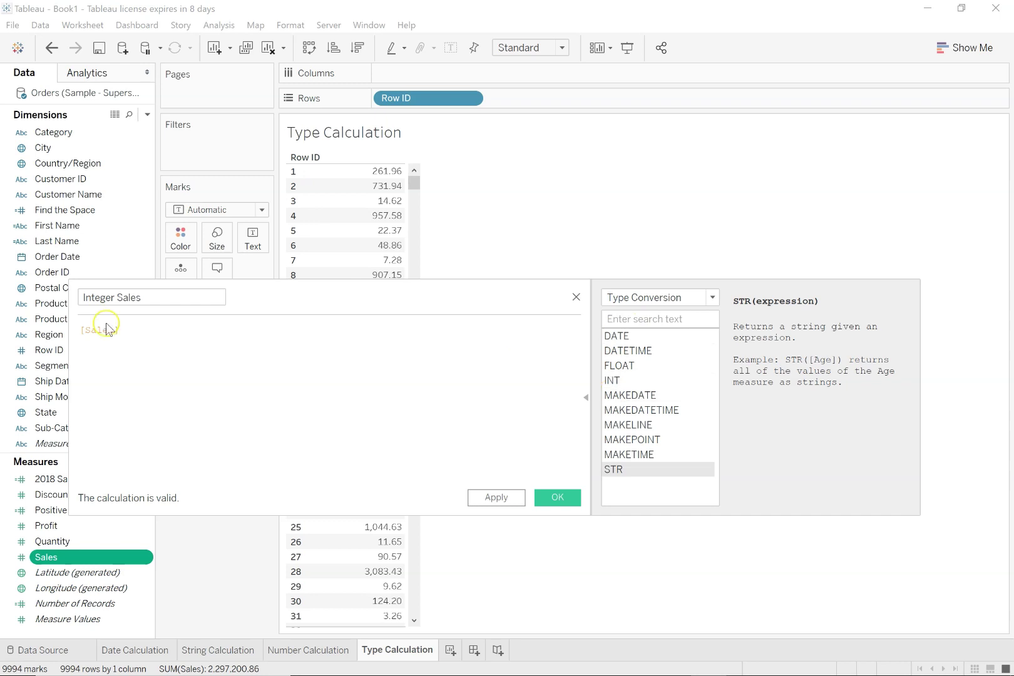
# Step: Wrap the Sales field in the integer conversion function so the formula reads INT([Sales])
pyautogui.click(78, 330)
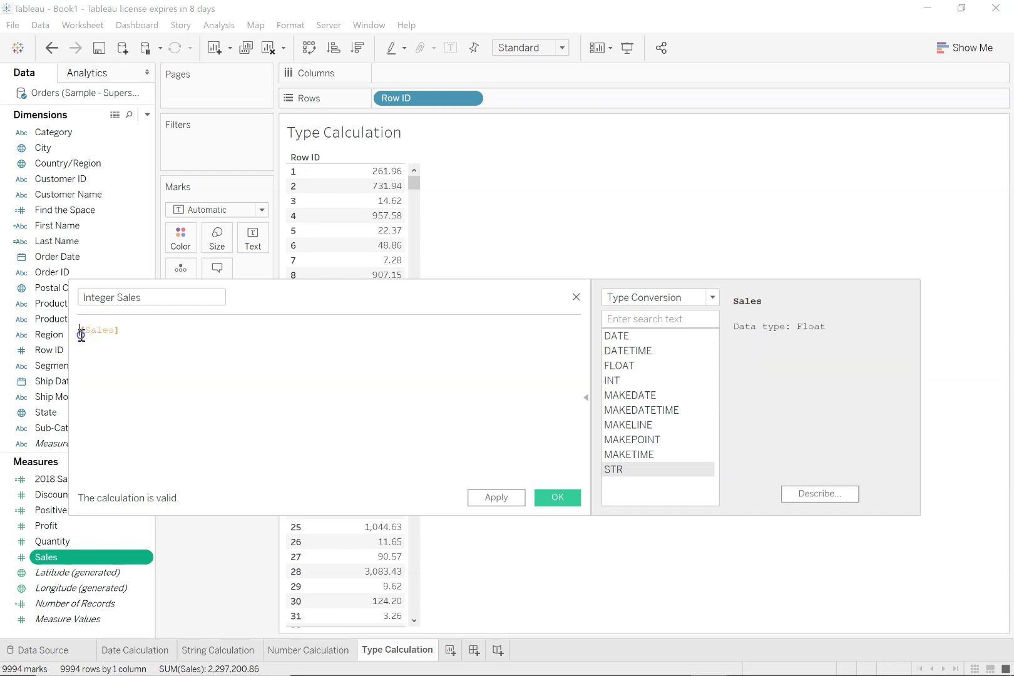
pyautogui.write('in')
pyautogui.click(108, 369)
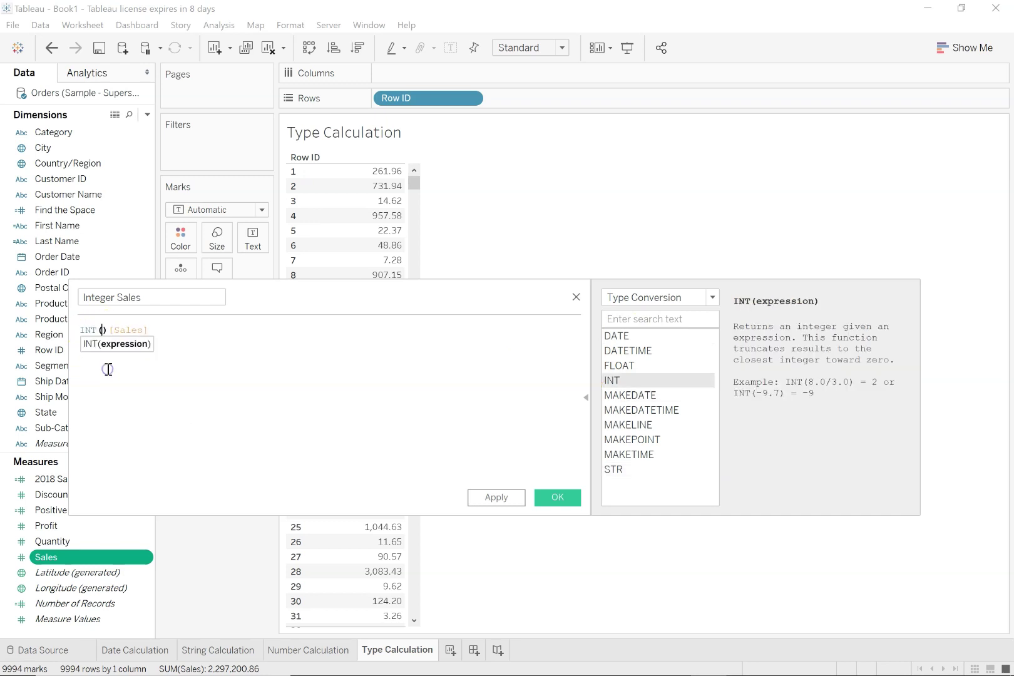
pyautogui.click(155, 328)
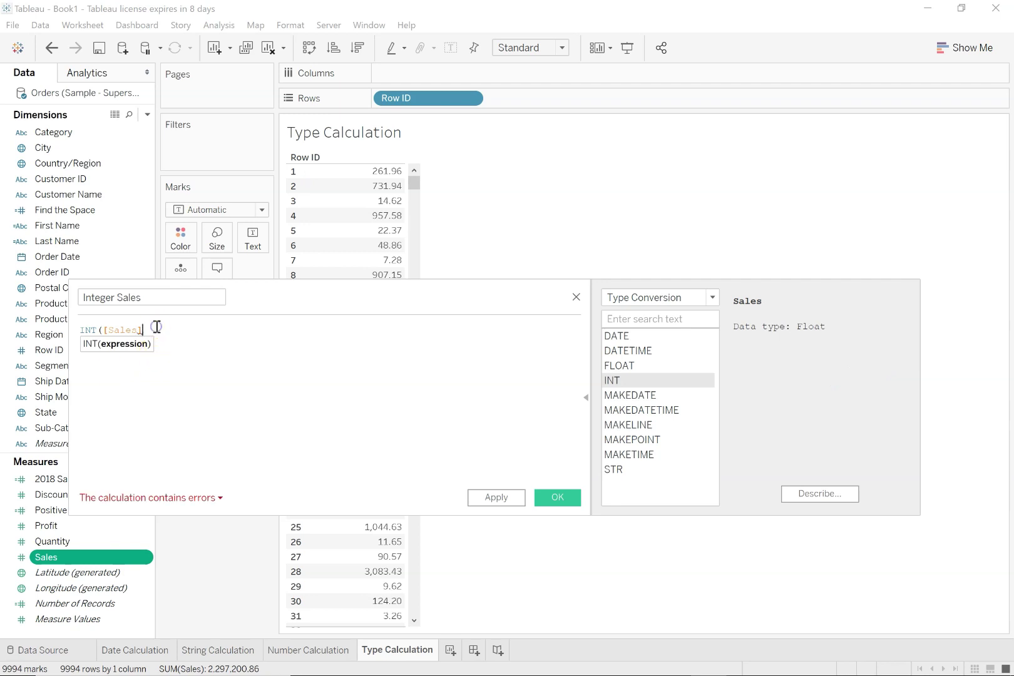
pyautogui.write(')')
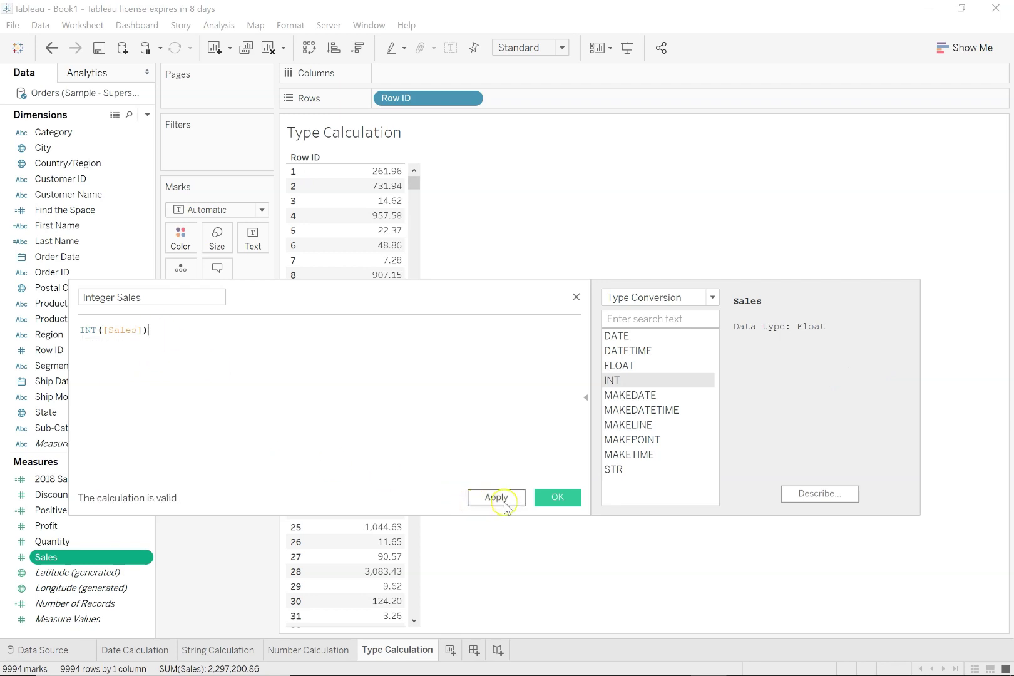
# Step: Save the Integer Sales calculation and add the field to the table beside the Sales values
pyautogui.click(569, 499)
pyautogui.moveTo(72, 512); pyautogui.dragTo(374, 335)
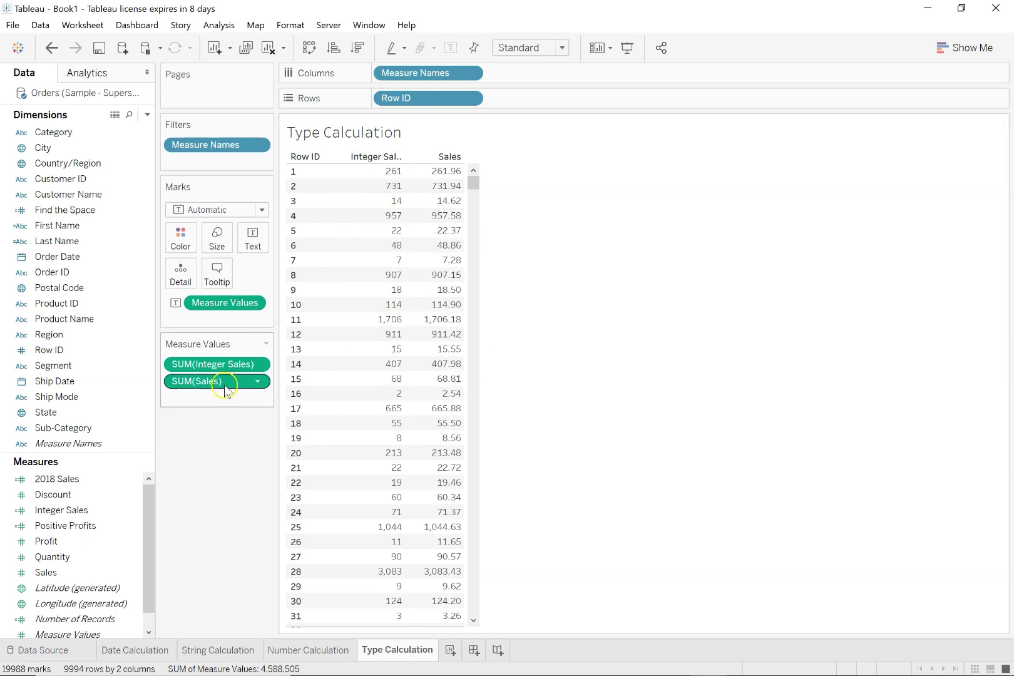
# Step: Format the SUM(Integer Sales) values in the pane as Number (Custom) with 2 decimal places
pyautogui.rightClick(382, 322)
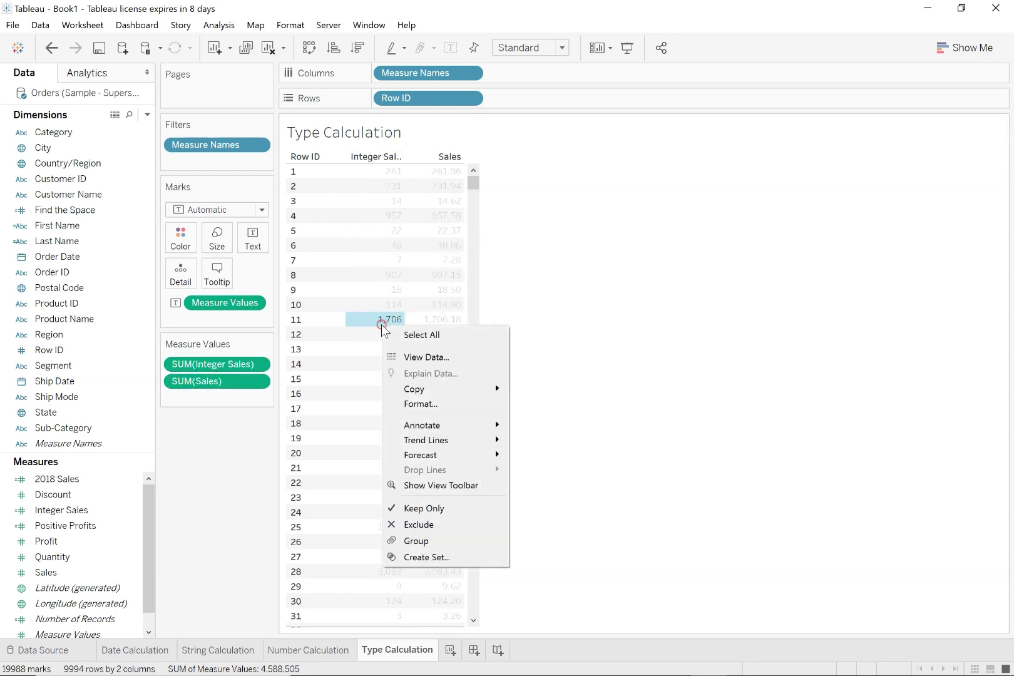
pyautogui.click(411, 406)
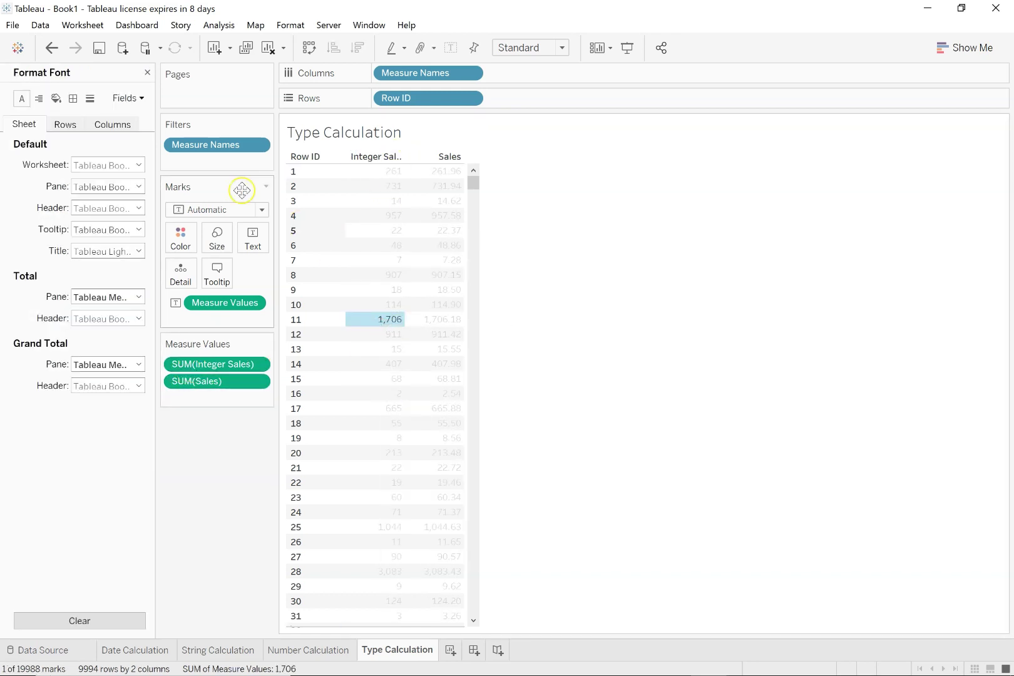
pyautogui.click(129, 100)
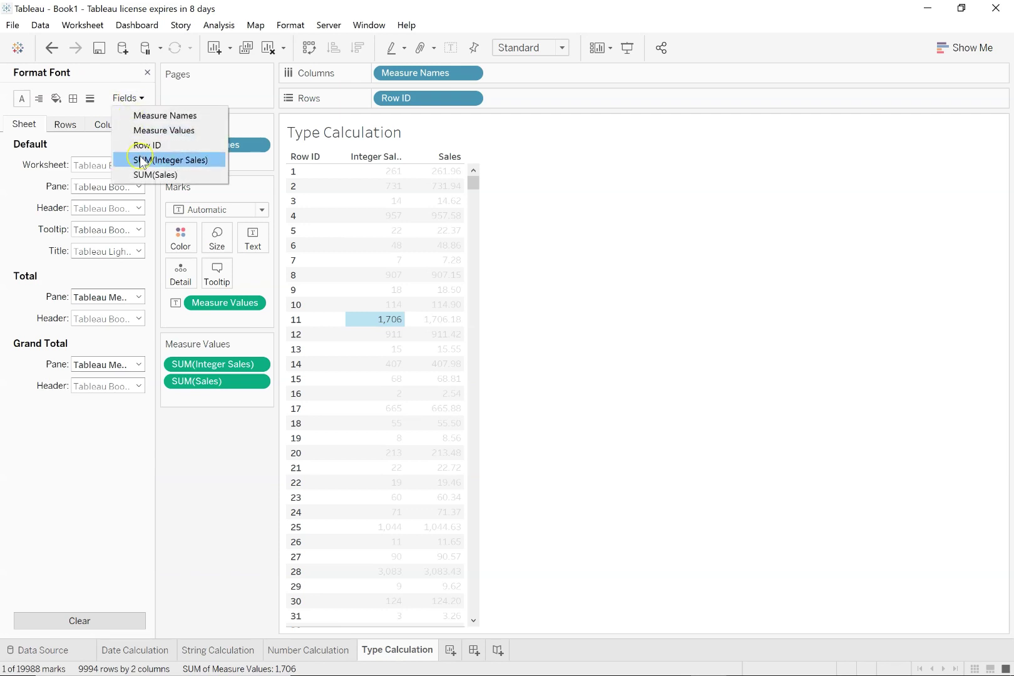
pyautogui.click(128, 160)
pyautogui.click(138, 164)
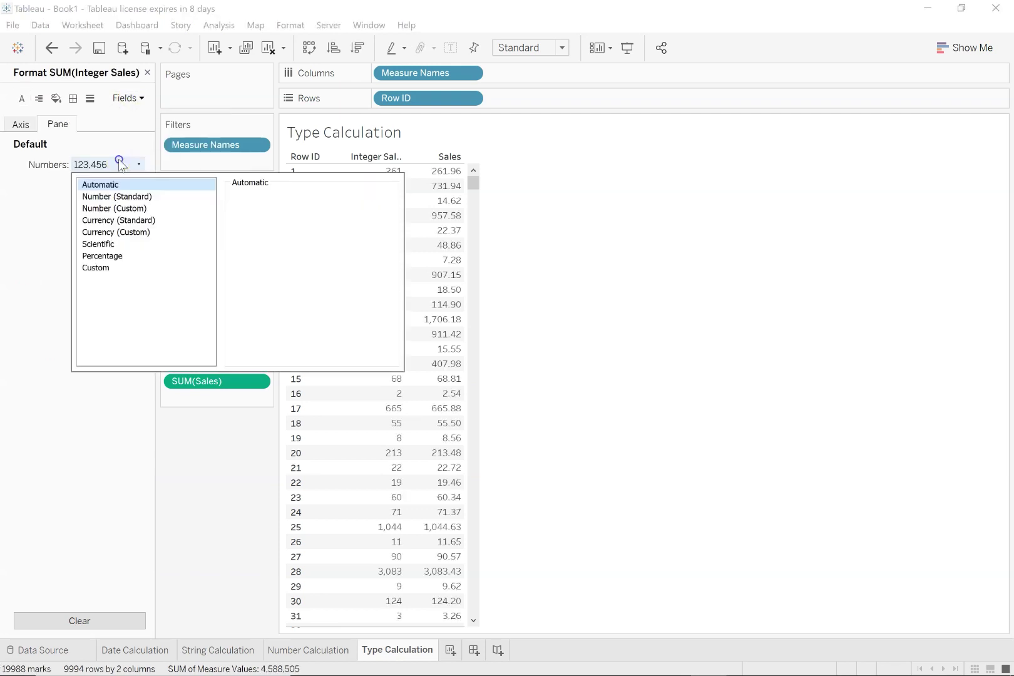
pyautogui.click(116, 208)
pyautogui.click(563, 212)
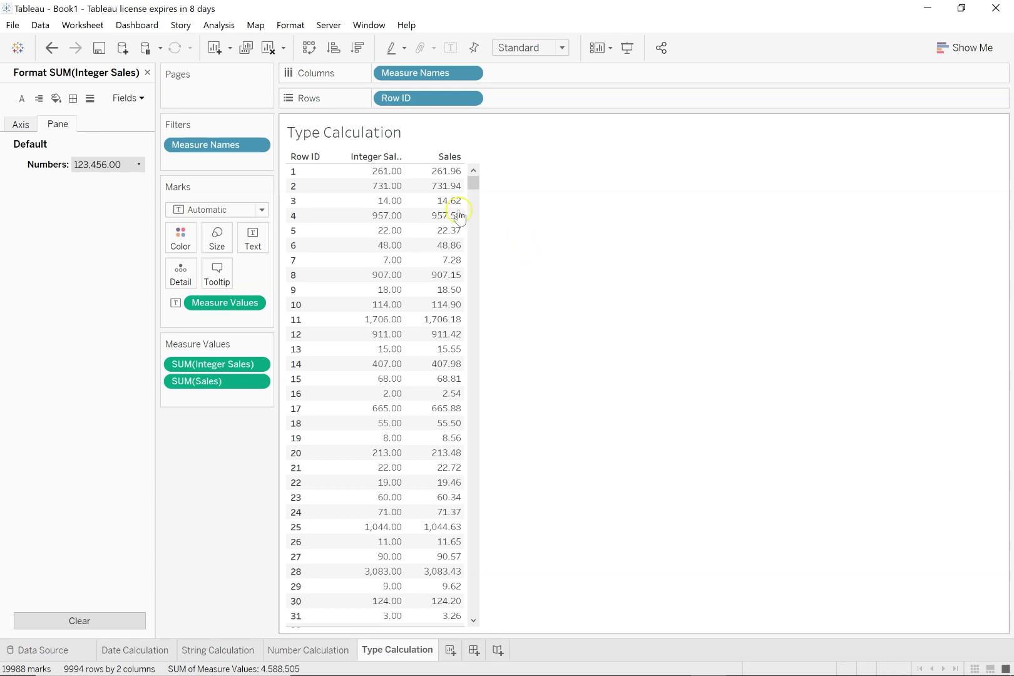
pyautogui.moveTo(360, 170)
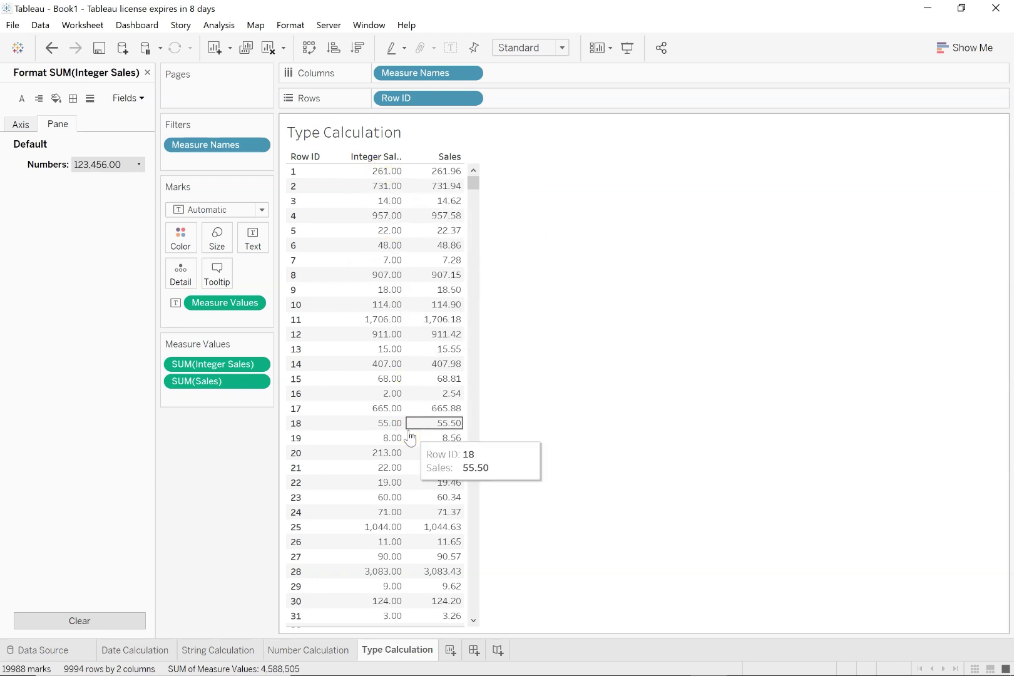
# Step: Remove Row ID from Rows to compare total Integer Sales with total Sales, and close the formatting settings
pyautogui.moveTo(408, 97); pyautogui.dragTo(195, 452)
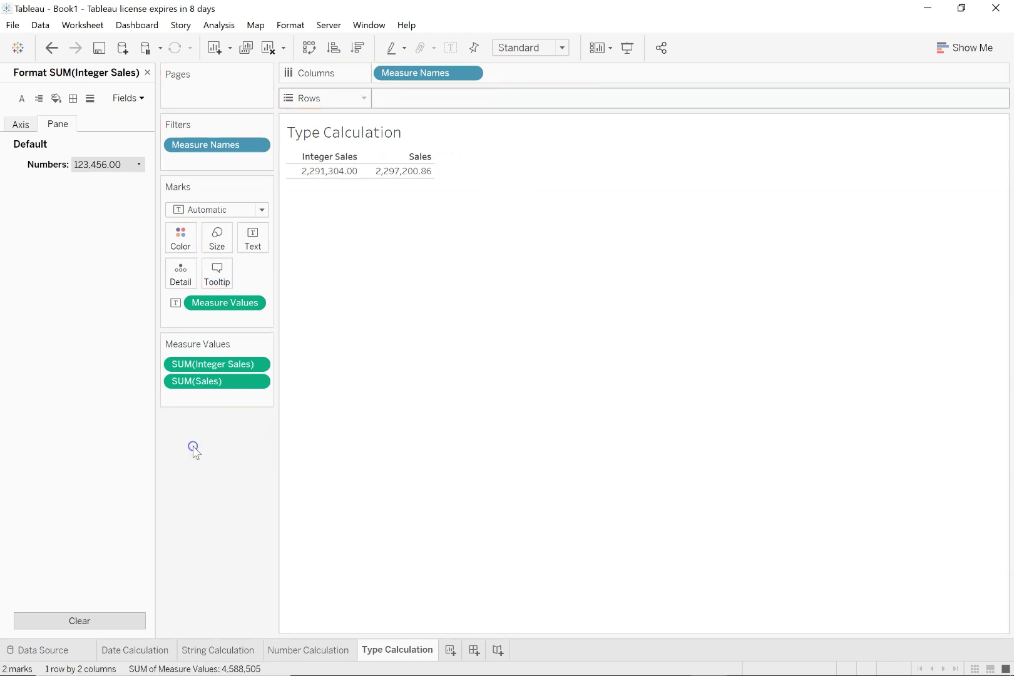
pyautogui.rightClick(195, 452)
pyautogui.click(404, 335)
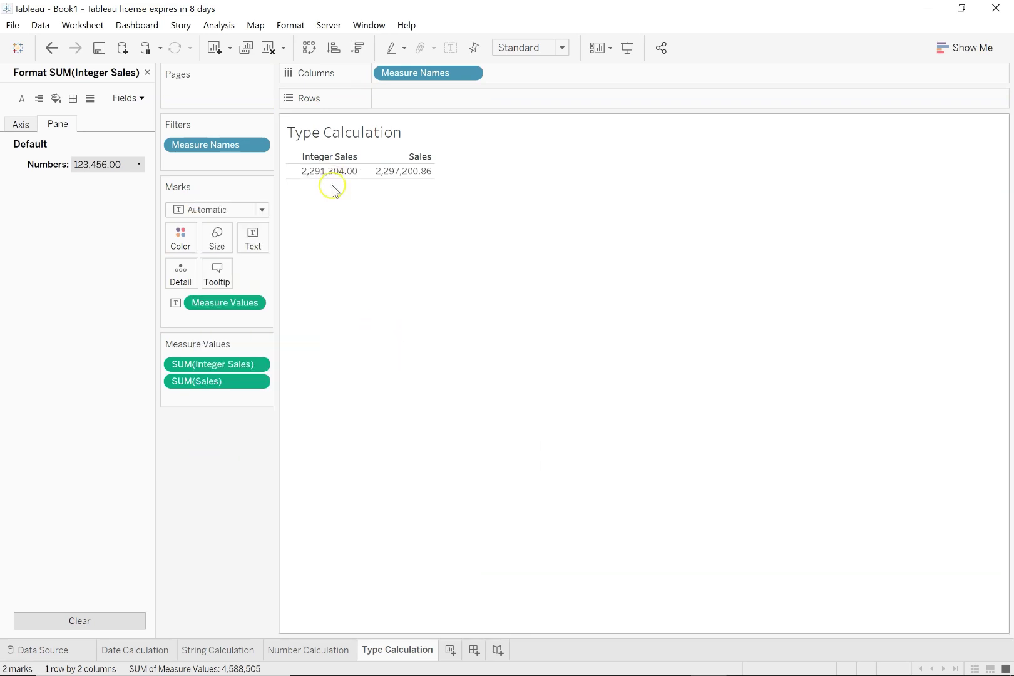
pyautogui.click(148, 74)
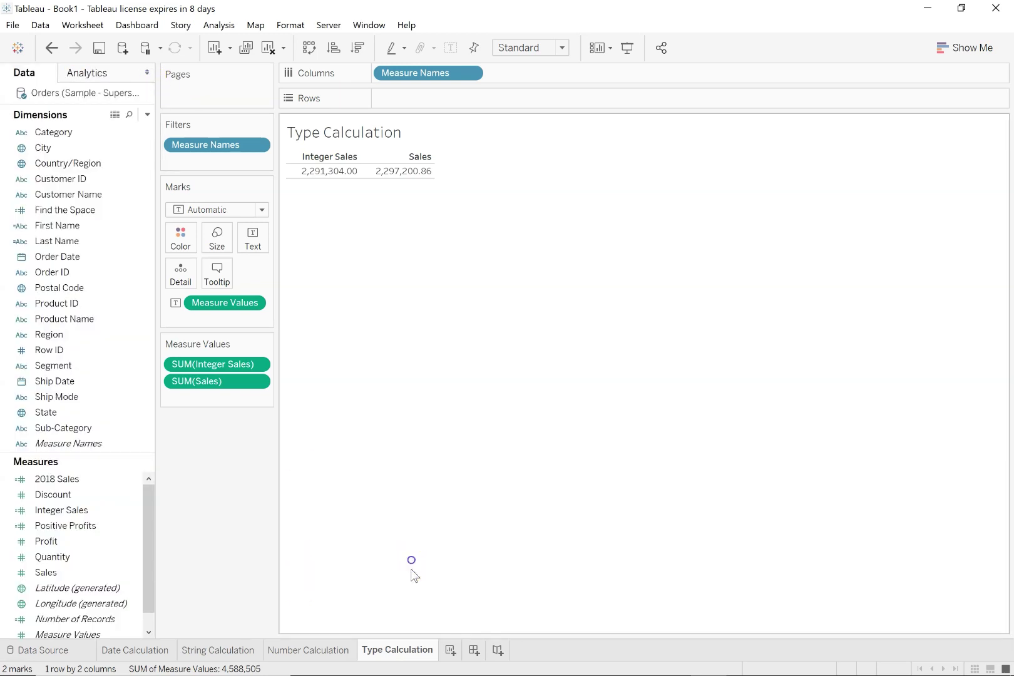
# Step: Rename the Type Calculation worksheet as Type Conversion
pyautogui.doubleClick(395, 652)
pyautogui.moveTo(398, 651); pyautogui.dragTo(463, 655)
pyautogui.press('BackSpace')
pyautogui.press('BackSpace')
pyautogui.write('onc')
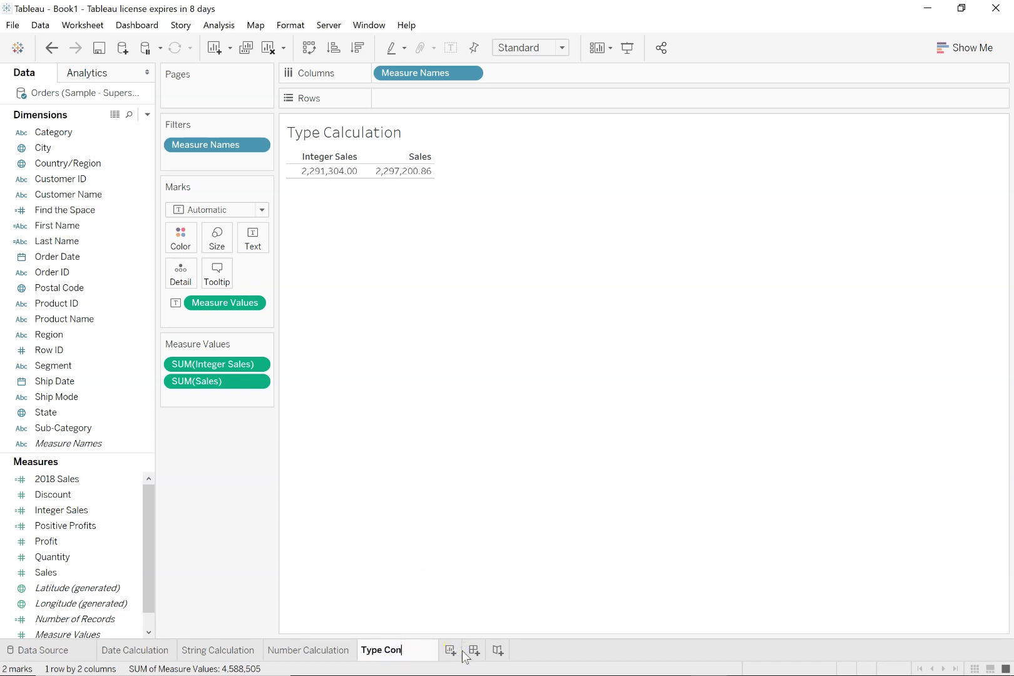
pyautogui.press('BackSpace')
pyautogui.write('versio')
pyautogui.press('Return')
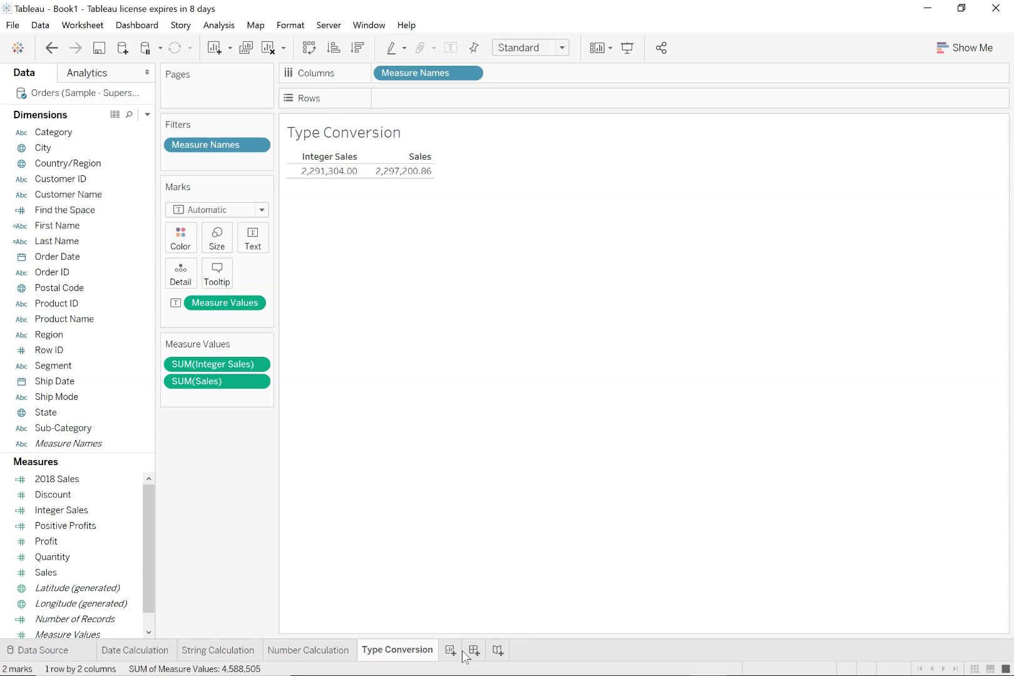
# Step: Add a new worksheet and name it LOD : Fixed
pyautogui.click(450, 651)
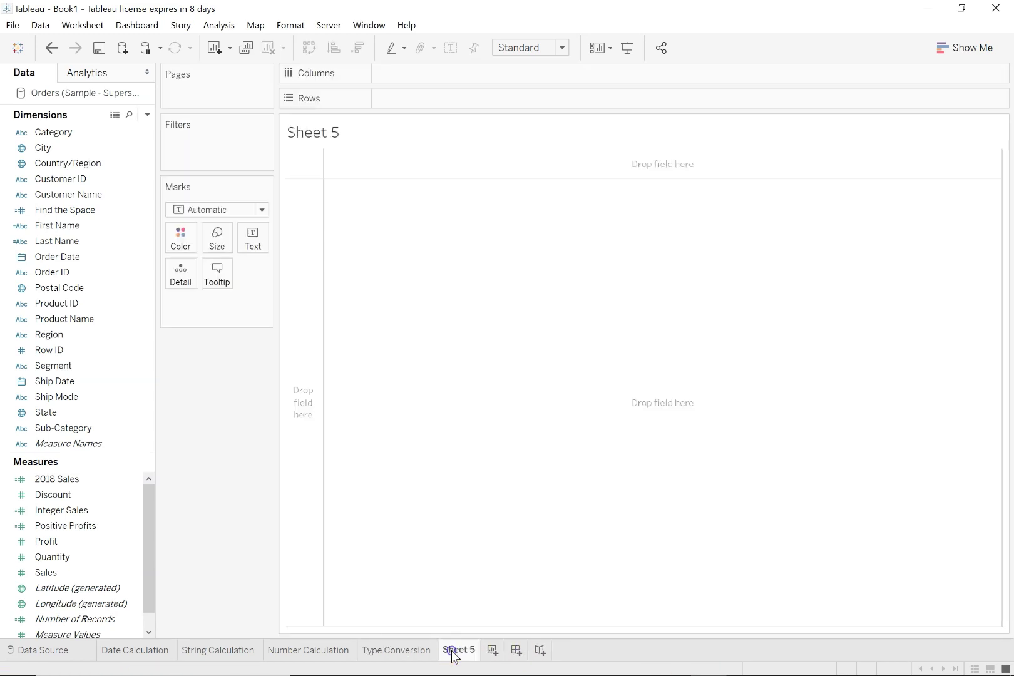
pyautogui.doubleClick(452, 651)
pyautogui.write('LCD : Fixed')
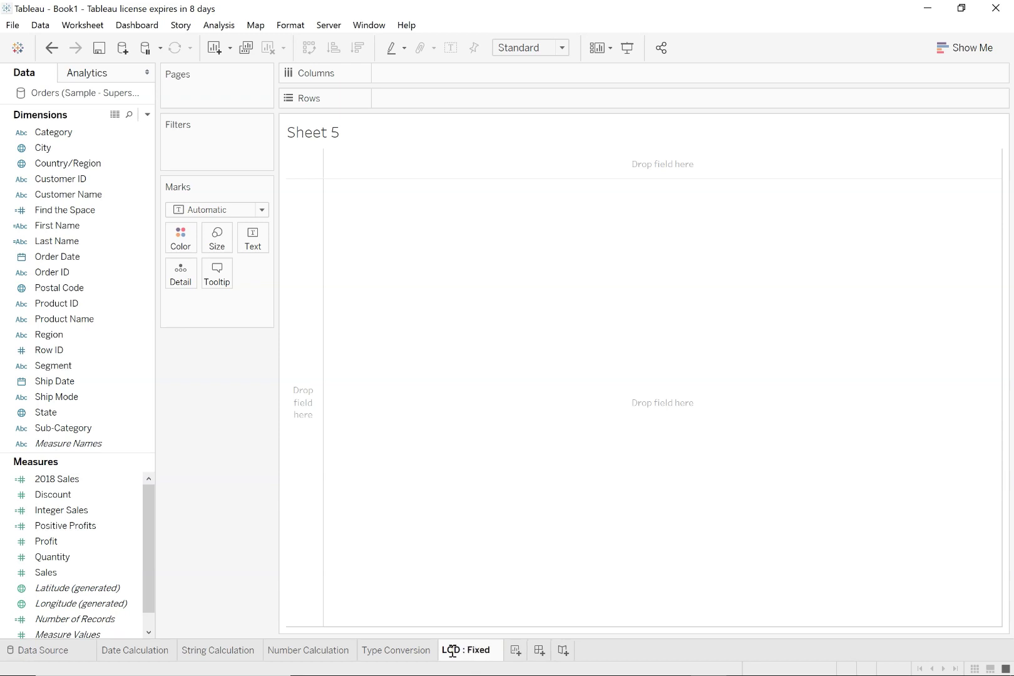
pyautogui.press('Return')
pyautogui.click(355, 389)
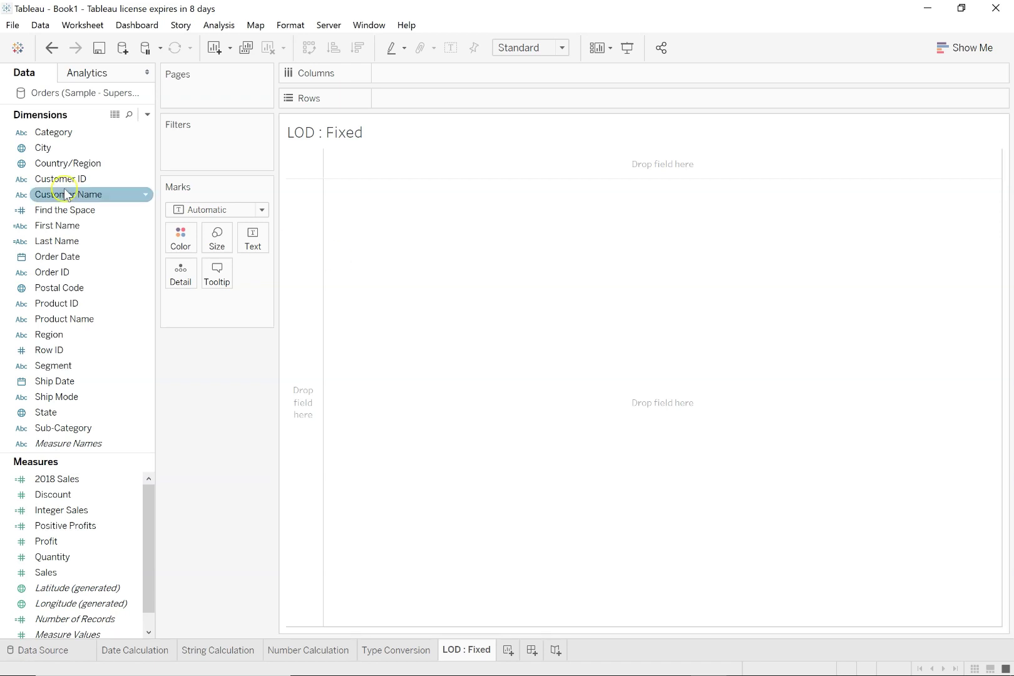
# Step: Build a text table of Sales with Region and State in Rows
pyautogui.click(110, 487)
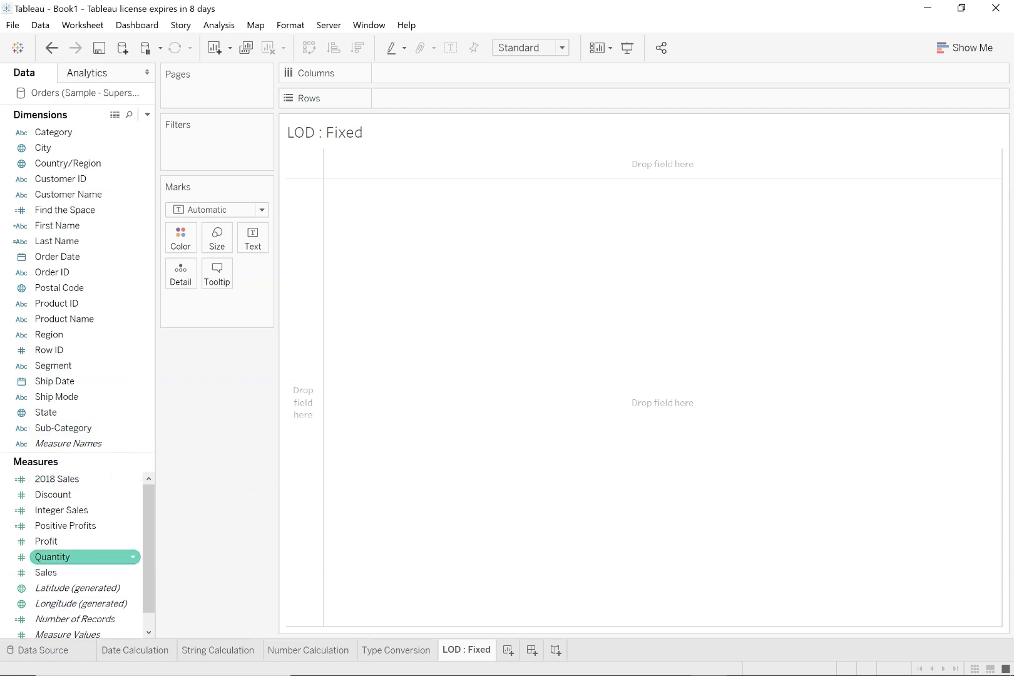
pyautogui.click(73, 261)
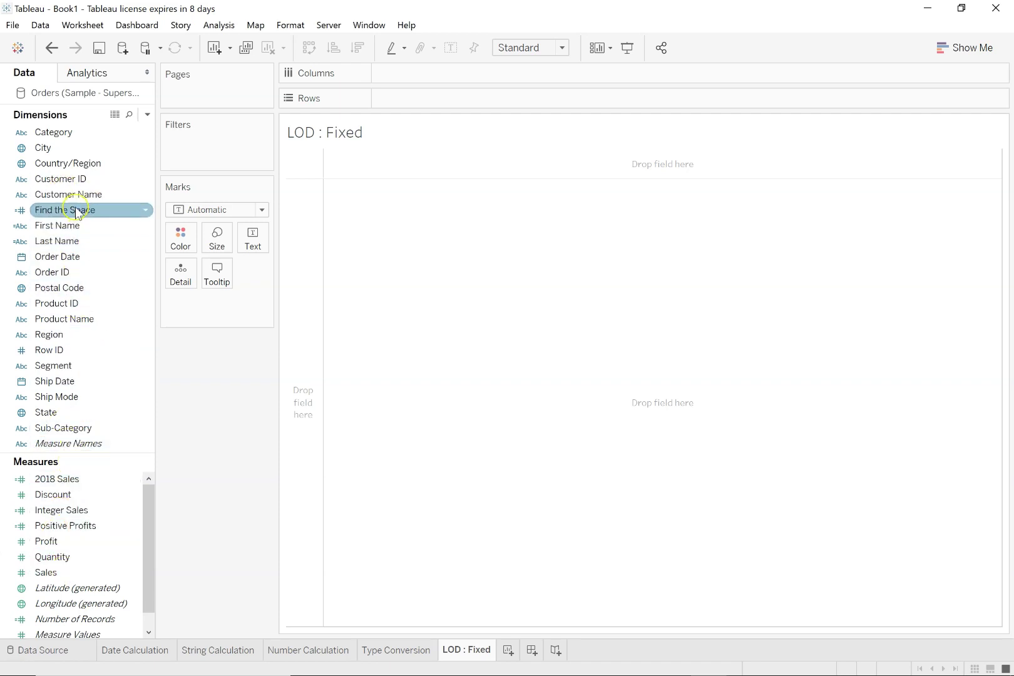
pyautogui.click(50, 336)
pyautogui.moveTo(50, 339); pyautogui.dragTo(409, 98)
pyautogui.click(103, 397)
pyautogui.moveTo(102, 573); pyautogui.dragTo(362, 200)
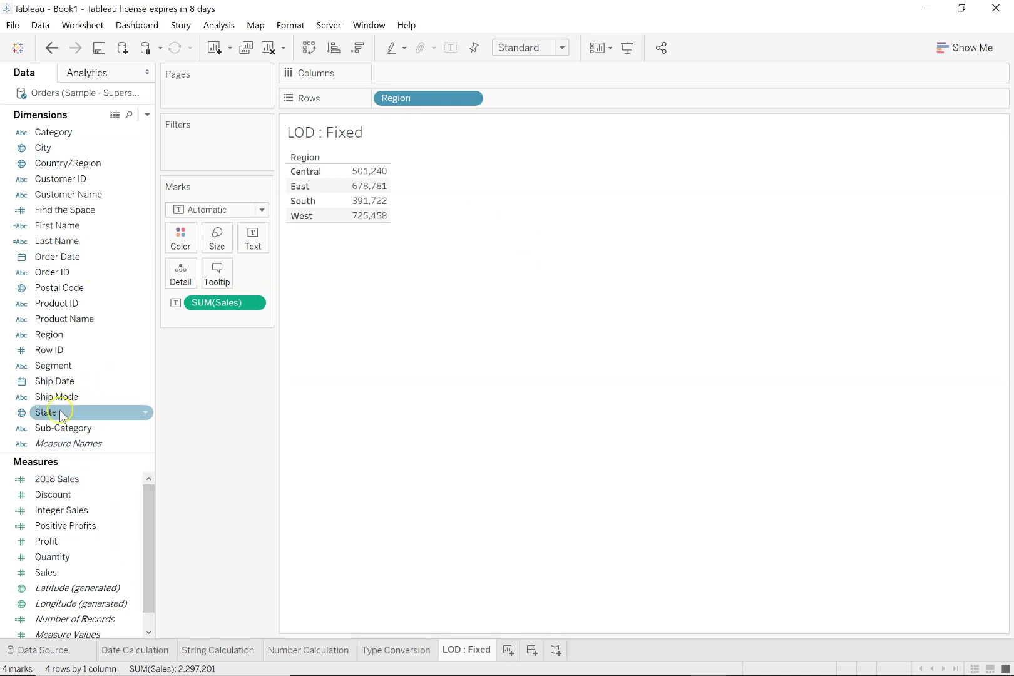
pyautogui.moveTo(61, 413); pyautogui.dragTo(525, 95)
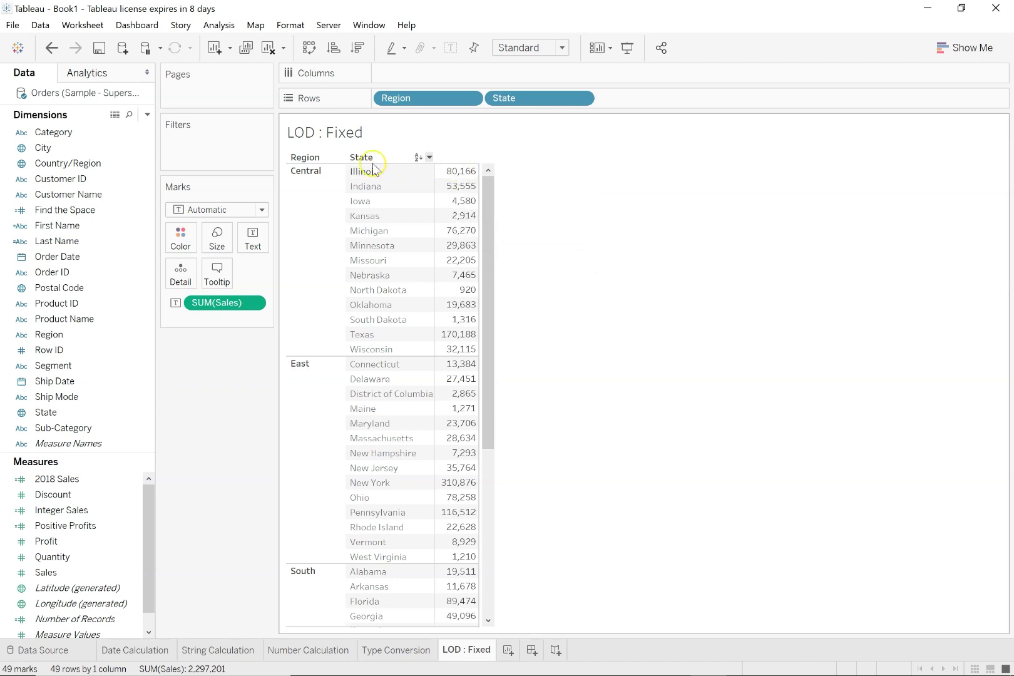
pyautogui.click(334, 311)
pyautogui.click(334, 311)
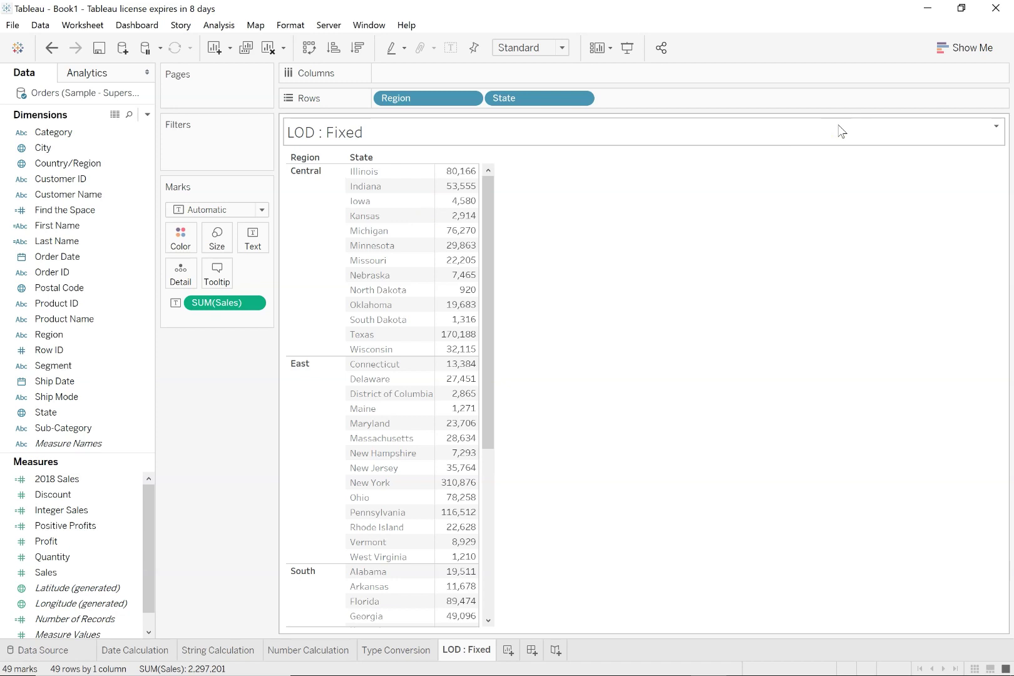
pyautogui.click(470, 176)
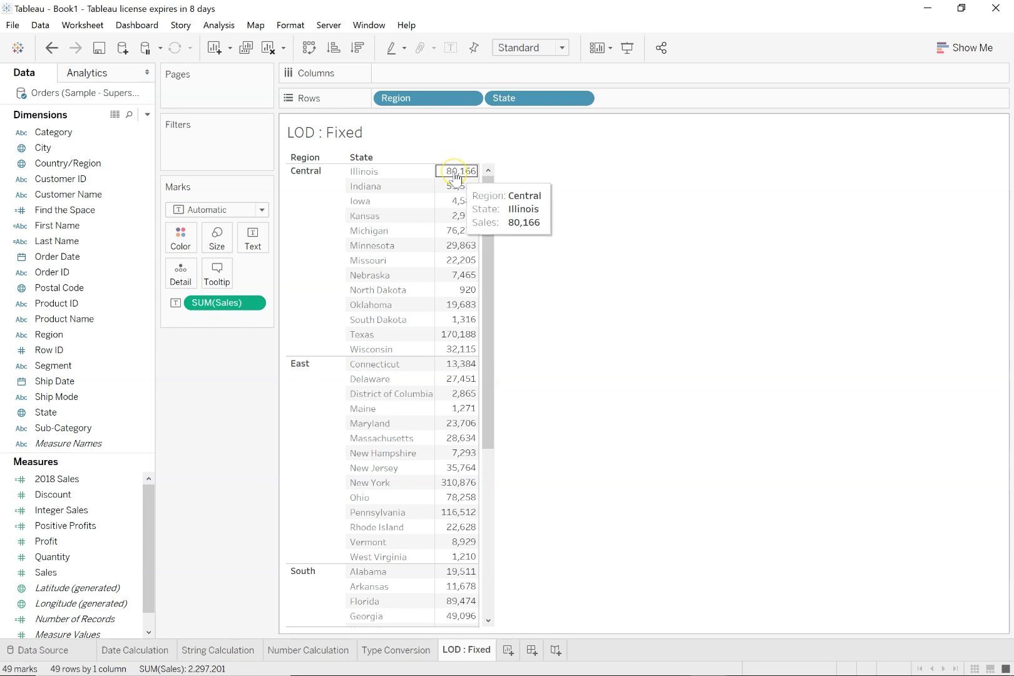
pyautogui.click(232, 305)
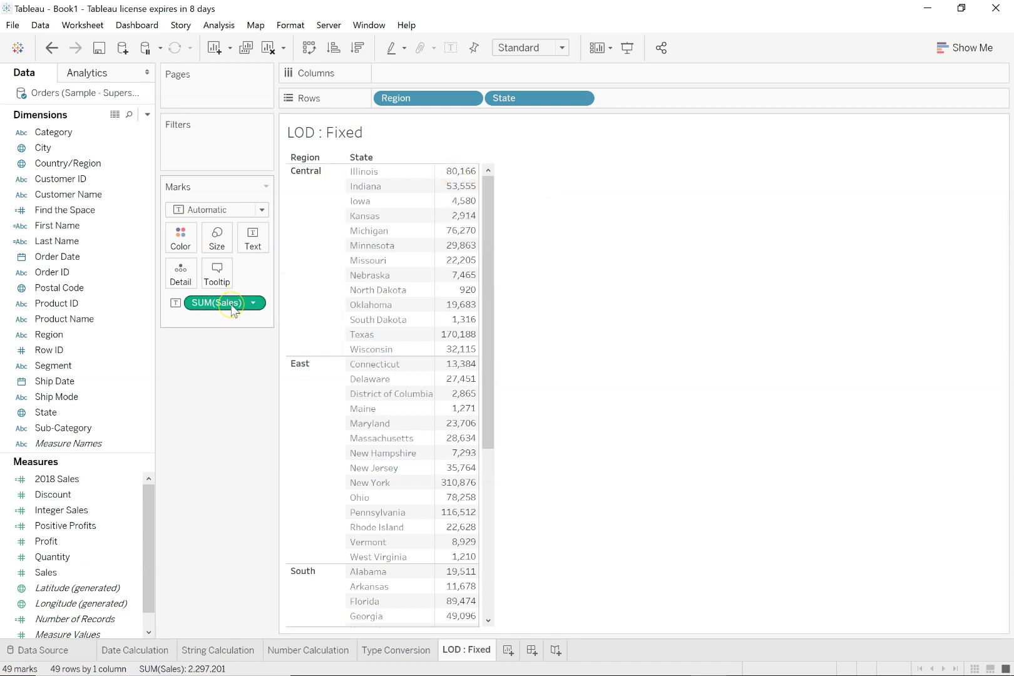
pyautogui.click(489, 171)
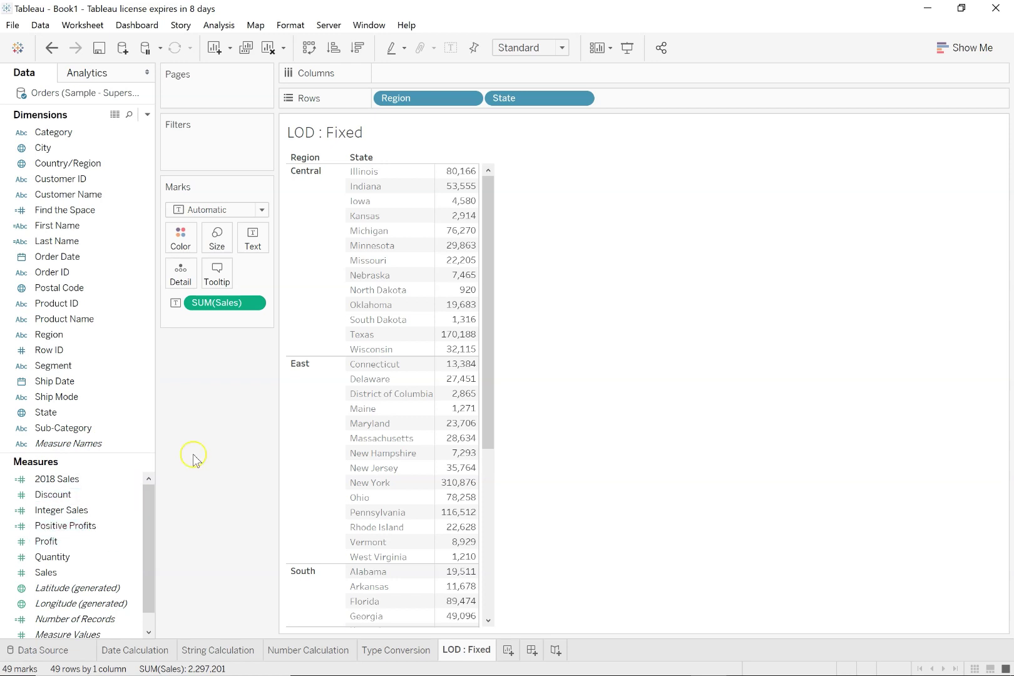
# Step: Create a calculated field from the Sales measure and start its formula with {FIXED ahead of [Sales]
pyautogui.rightClick(82, 577)
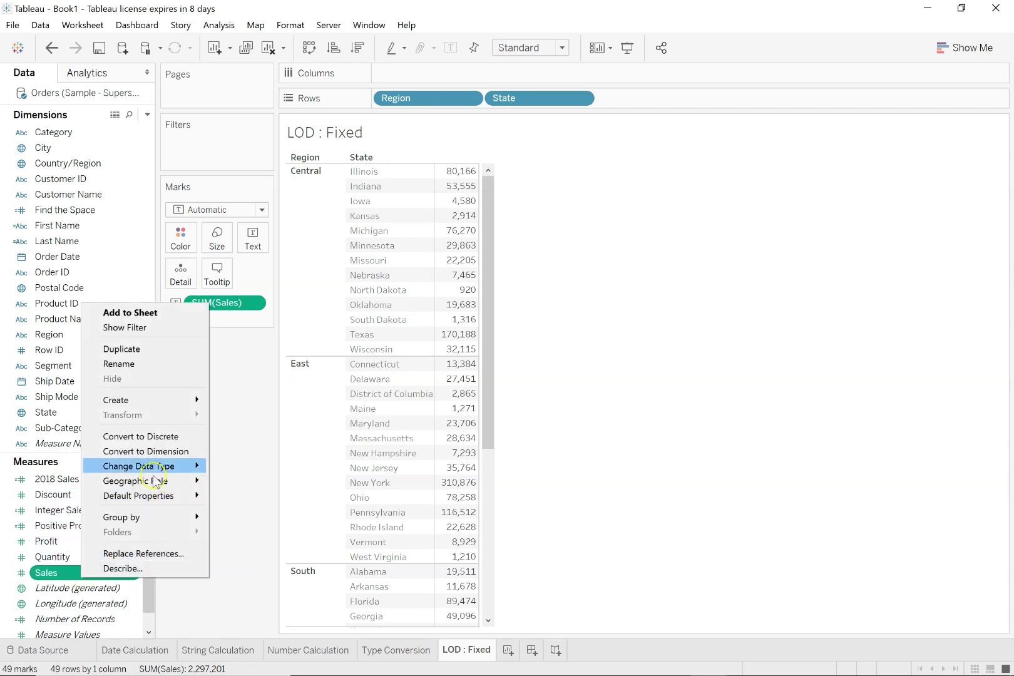
pyautogui.moveTo(153, 400)
pyautogui.click(237, 403)
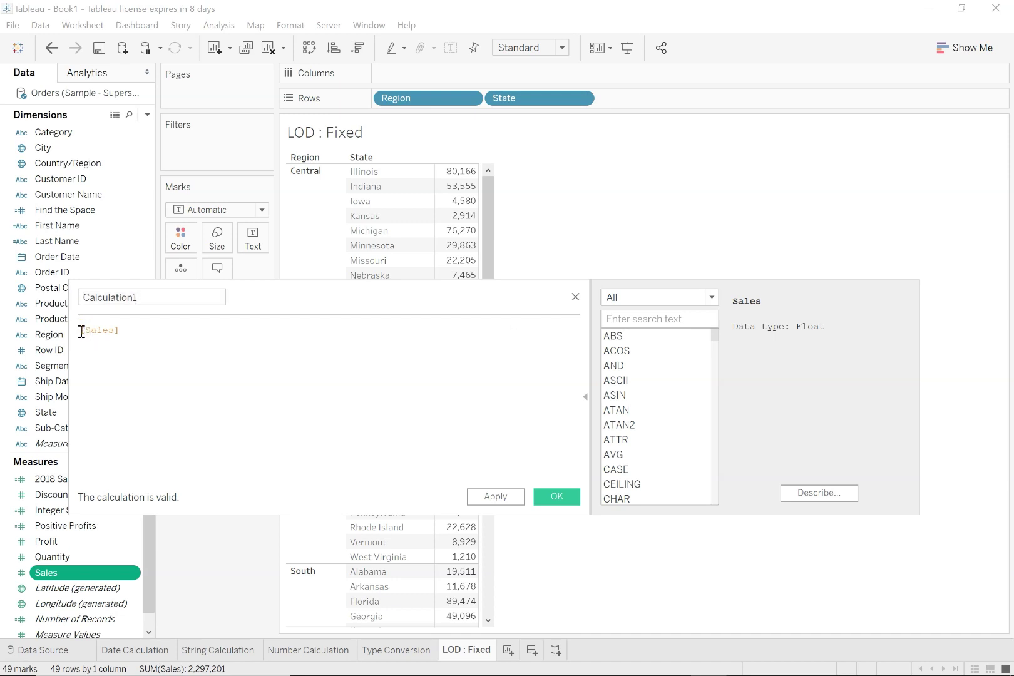
pyautogui.write('{fix')
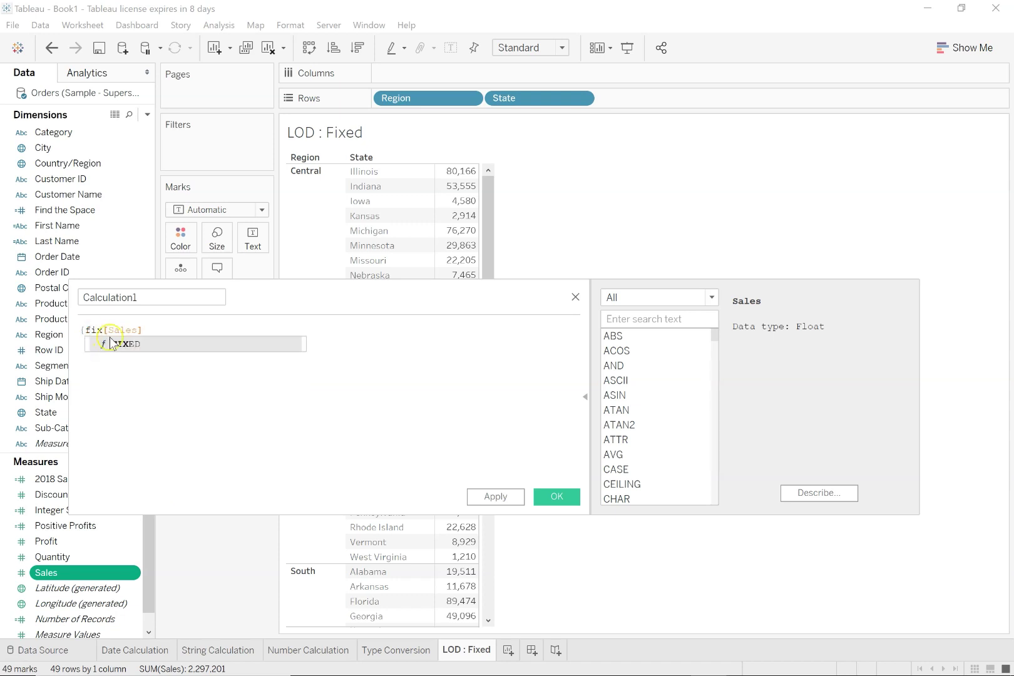
pyautogui.click(110, 344)
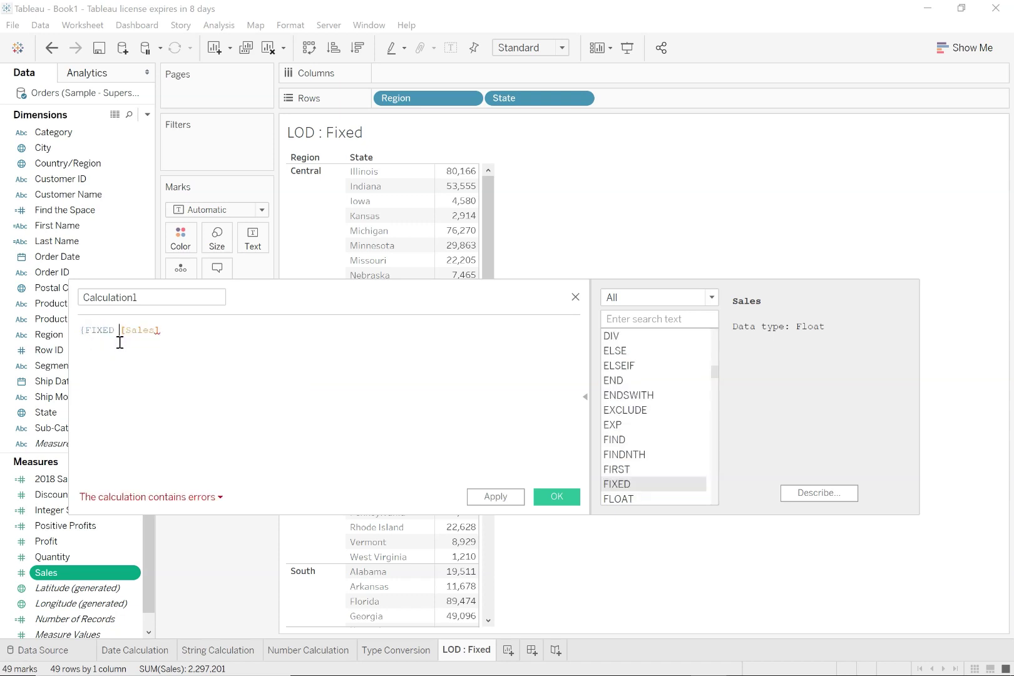
# Step: Set Region as the fixed dimension in the formula, followed by a colon
pyautogui.write('reg')
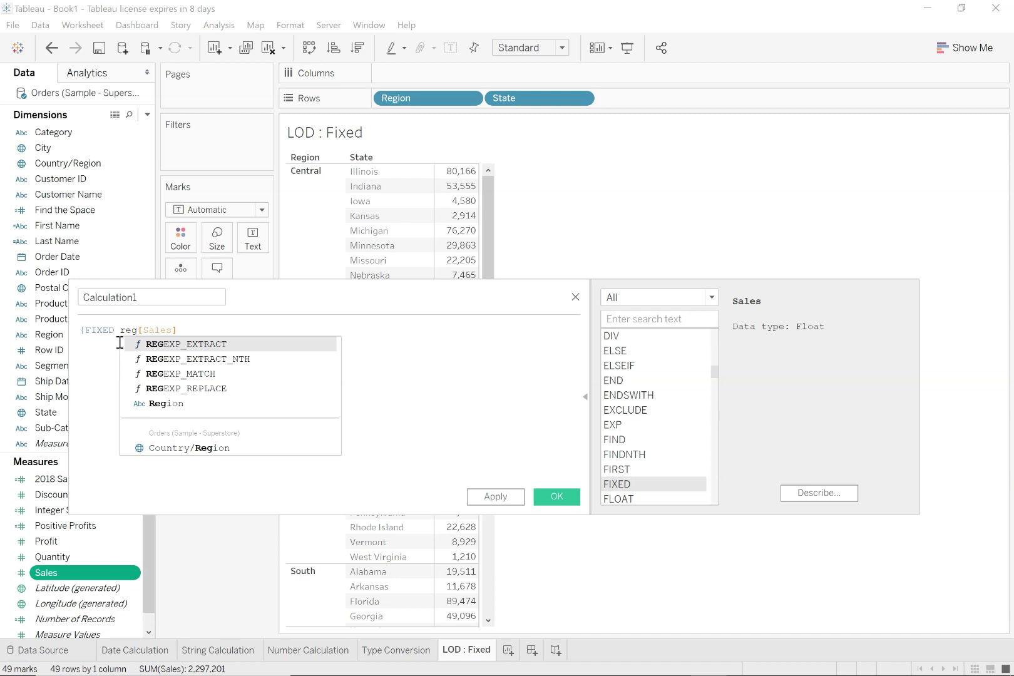
pyautogui.press('Down')
pyautogui.press('Down')
pyautogui.press('Down')
pyautogui.press('Down')
pyautogui.press('Return')
pyautogui.press('Return')
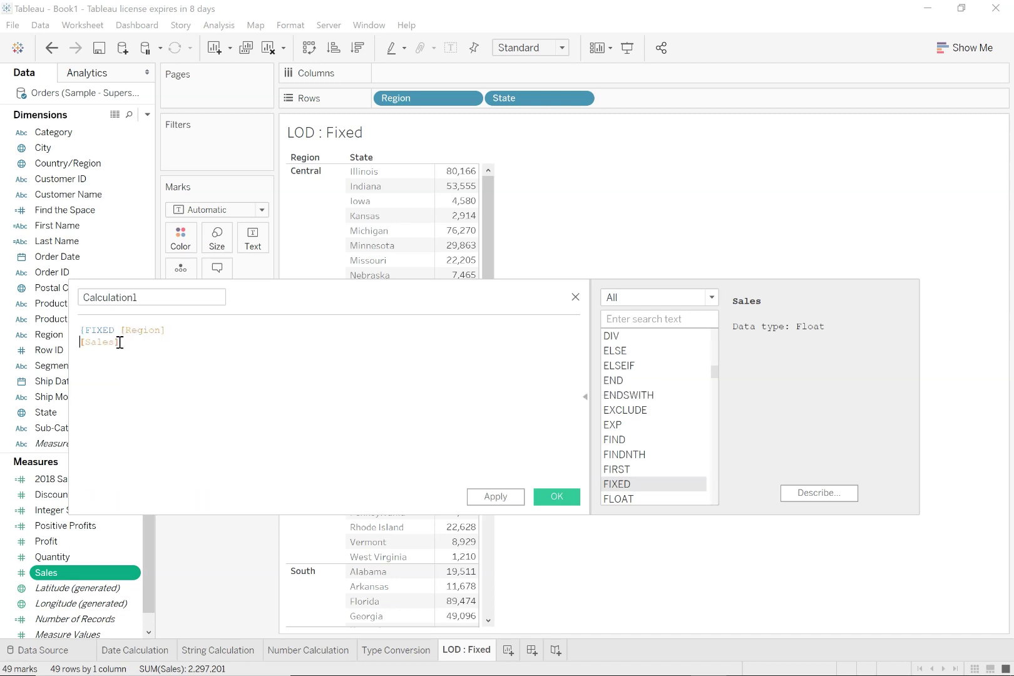
pyautogui.click(172, 330)
pyautogui.write(':')
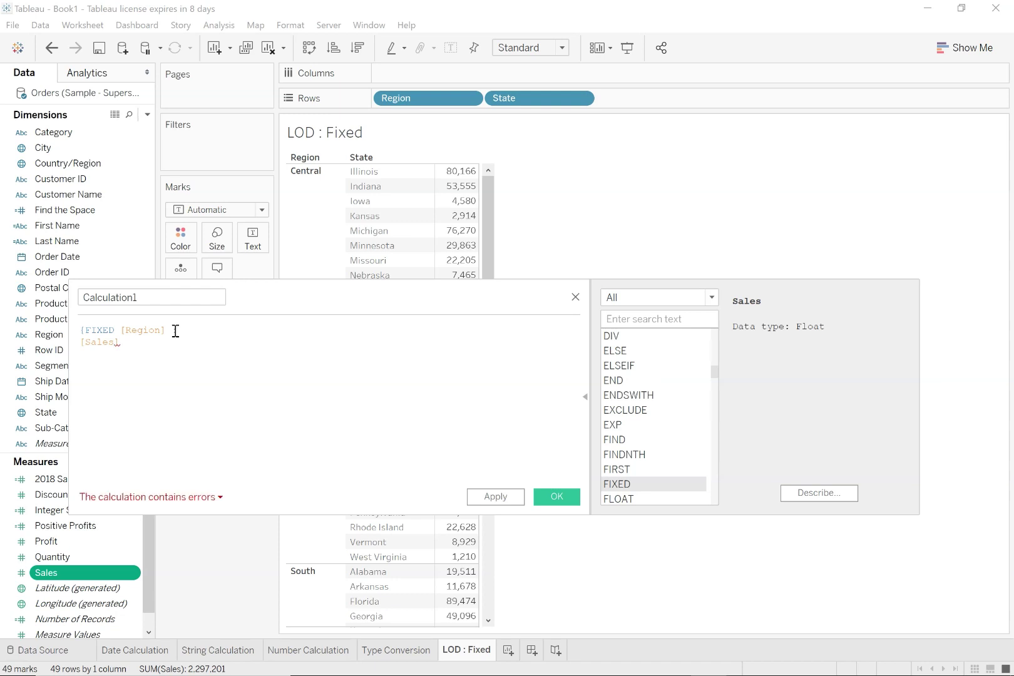
# Step: Complete the formula as {FIXED [Region] : SUM([Sales])} by wrapping Sales in the SUM function
pyautogui.click(91, 332)
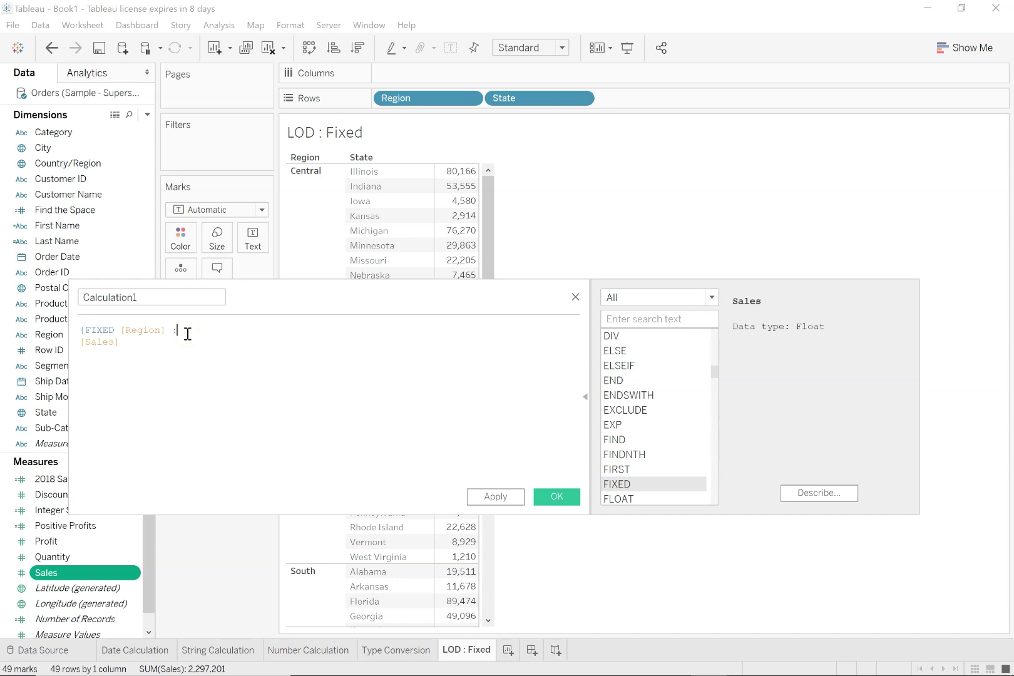
pyautogui.press('Delete')
pyautogui.write('S')
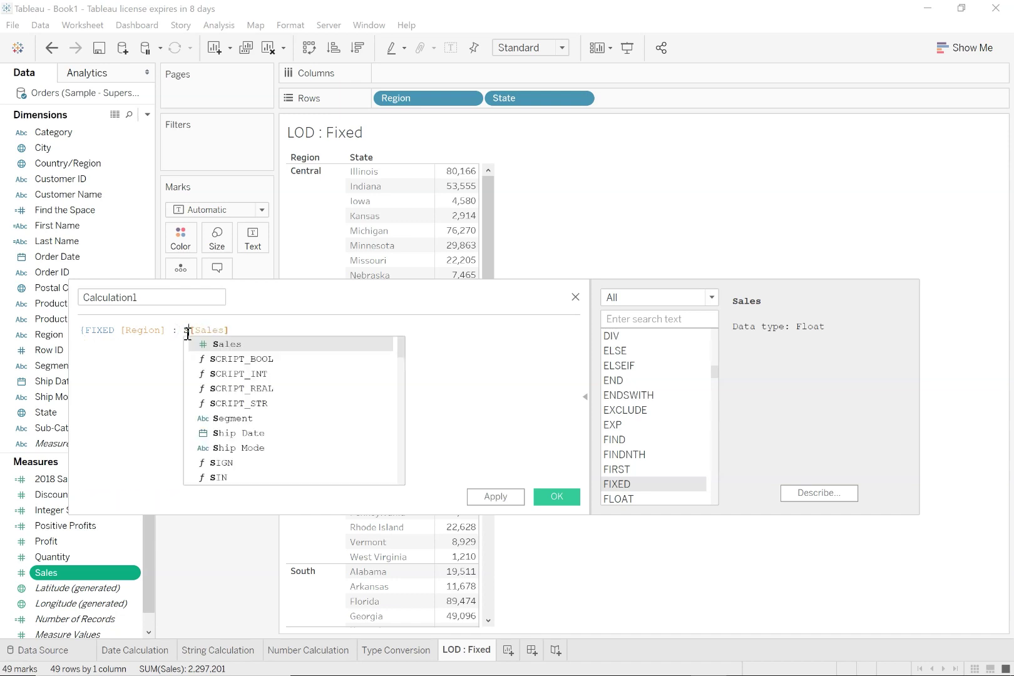
pyautogui.write('u')
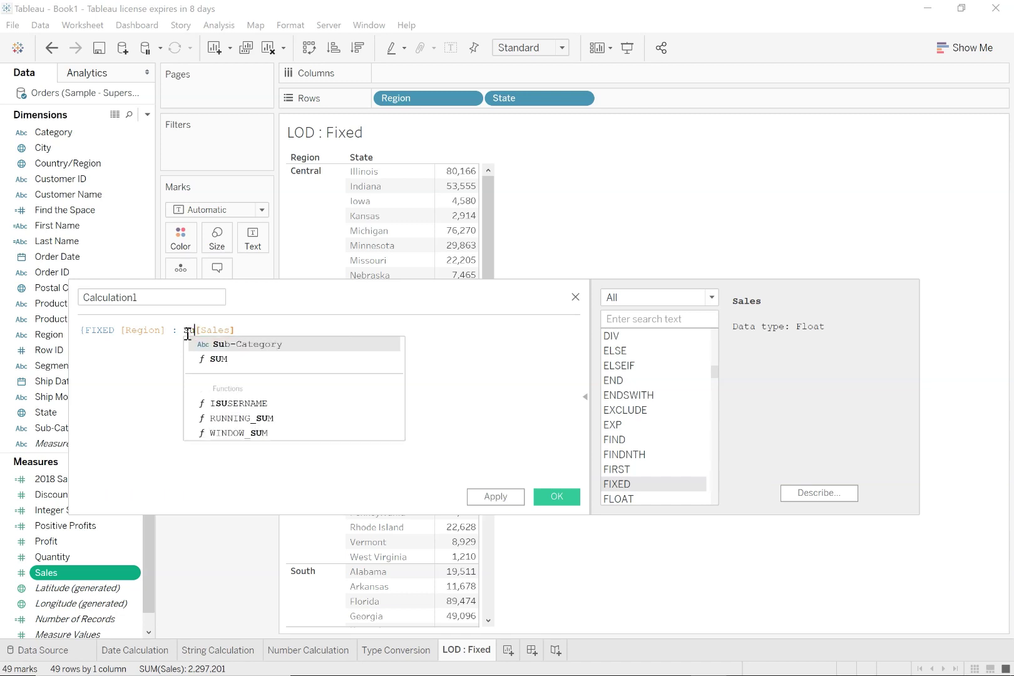
pyautogui.click(231, 362)
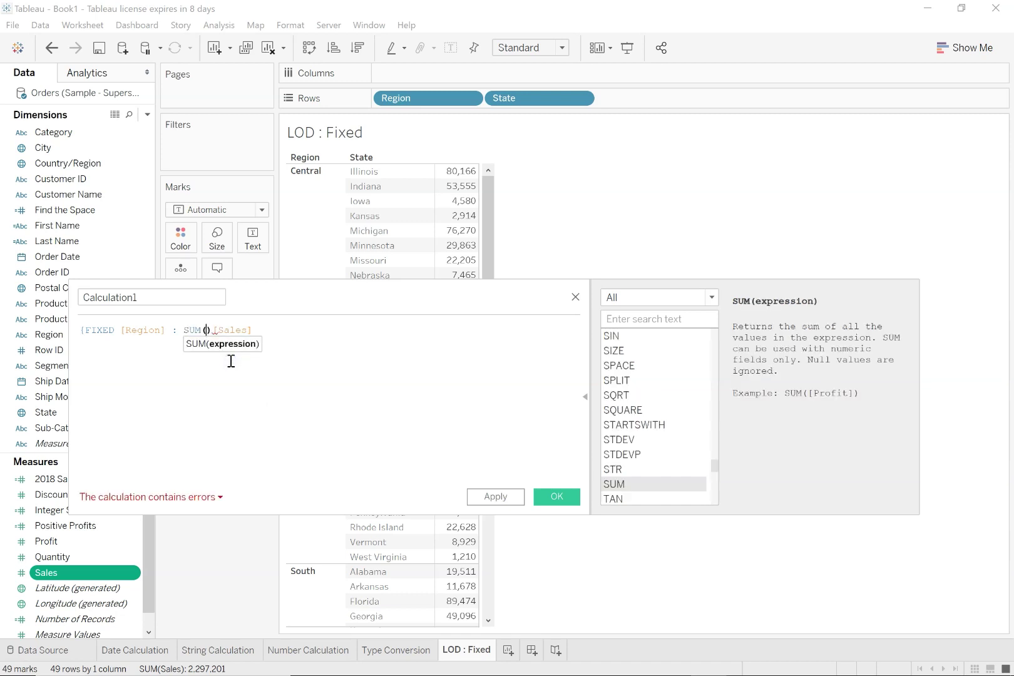
pyautogui.click(263, 330)
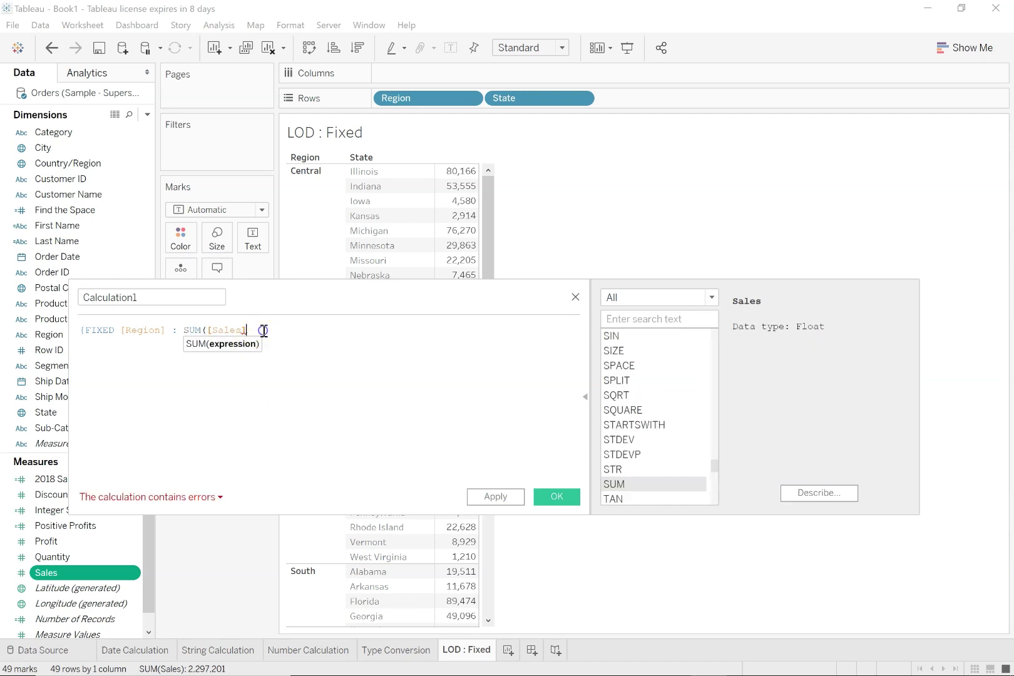
pyautogui.write(')')
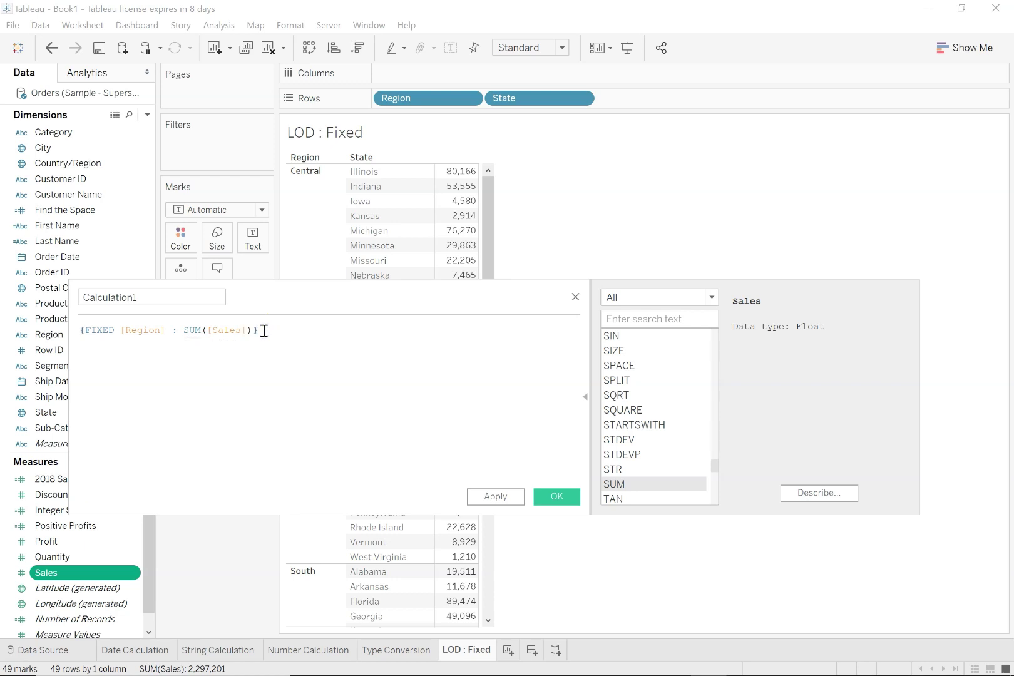
# Step: Name the fixed calculation Region Sales and save it
pyautogui.doubleClick(147, 296)
pyautogui.write('Region Sales')
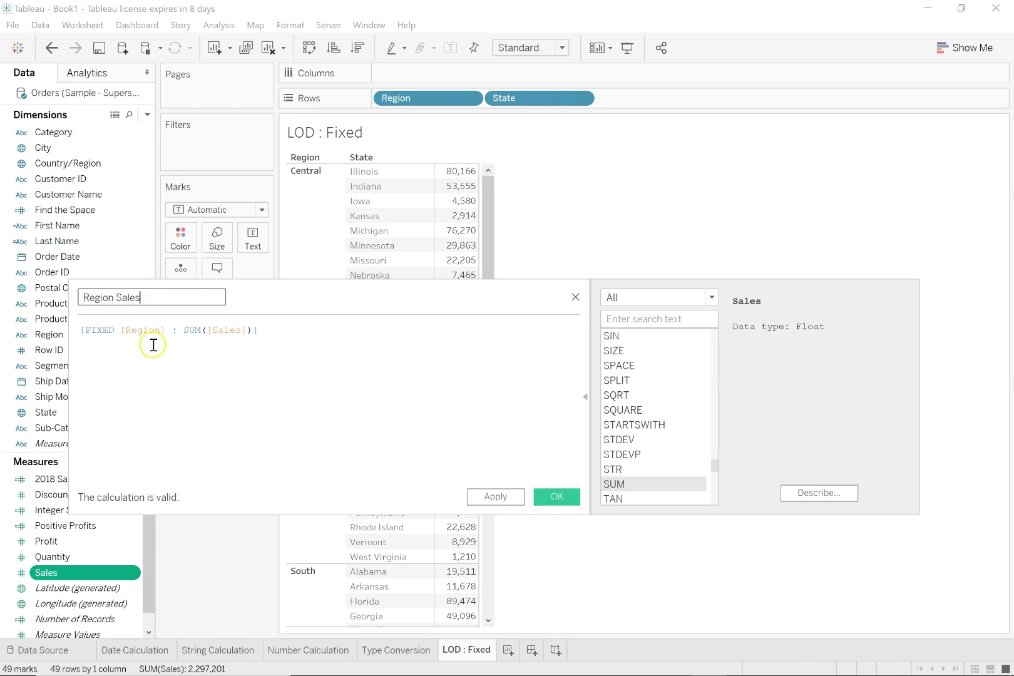
pyautogui.click(108, 329)
pyautogui.click(556, 495)
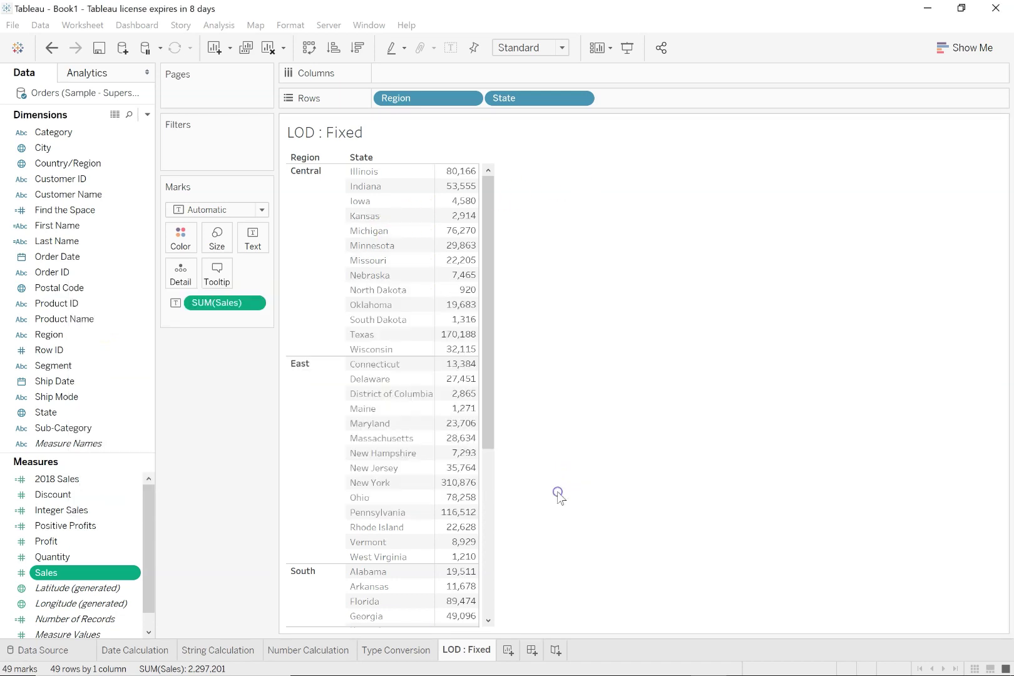
# Step: Add Region Sales beside Sales in the text table and compare the two measures across the states of each region
pyautogui.moveTo(75, 573); pyautogui.dragTo(455, 330)
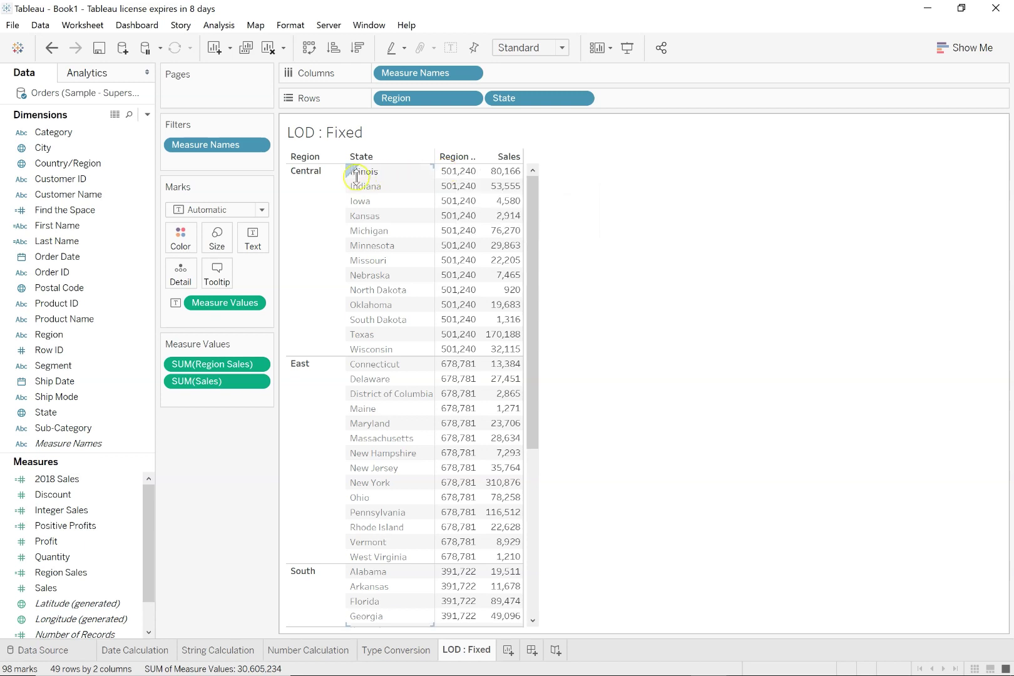
pyautogui.moveTo(461, 175)
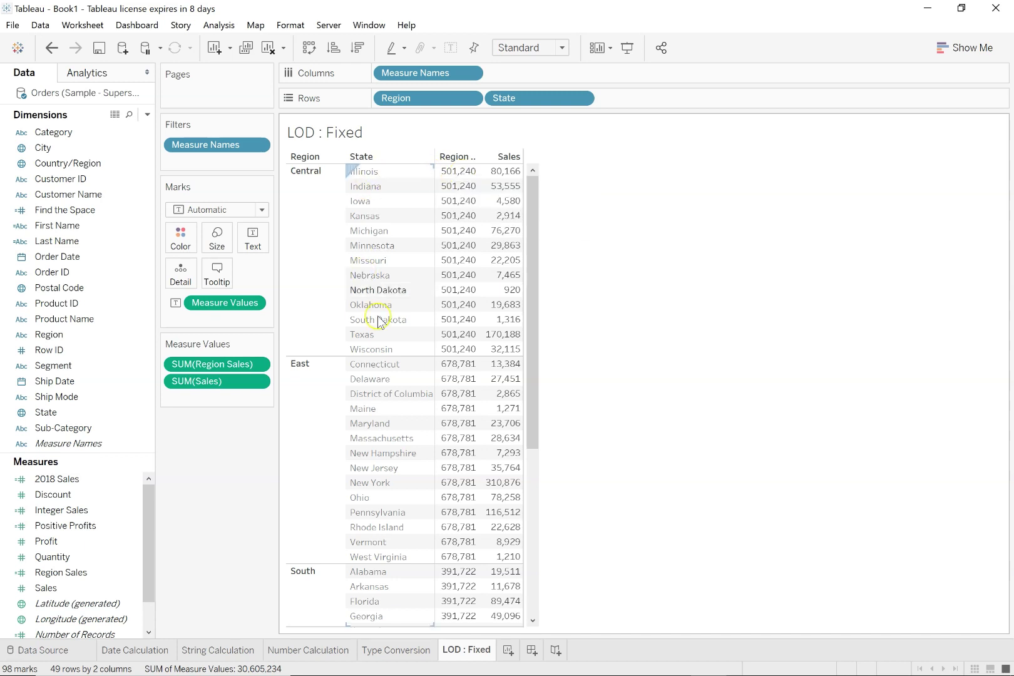
pyautogui.moveTo(480, 319)
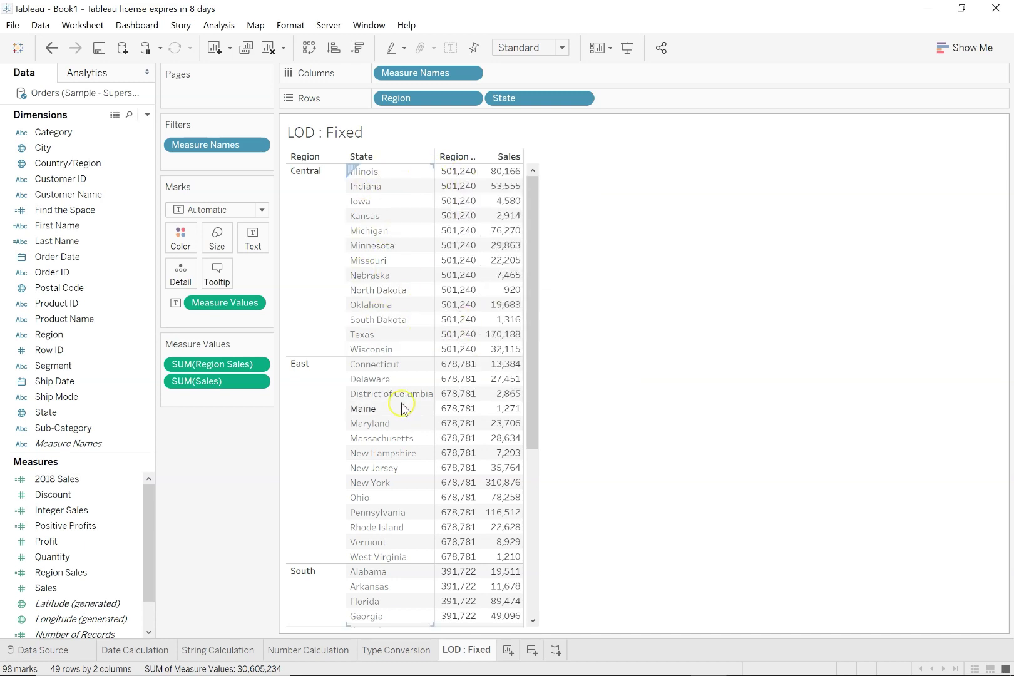
pyautogui.moveTo(438, 379)
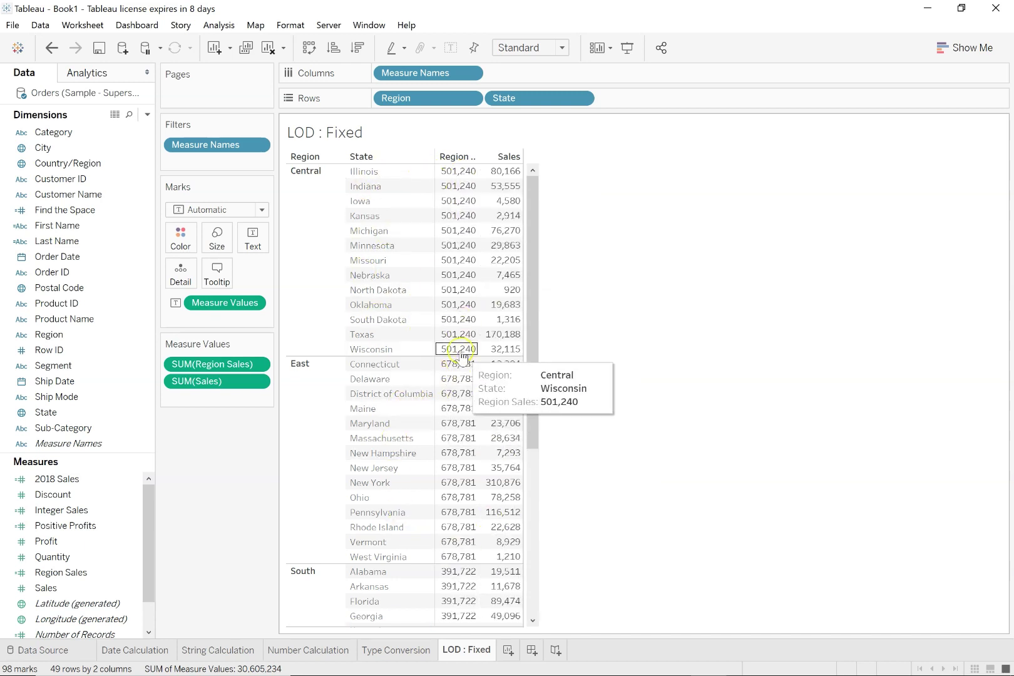
pyautogui.moveTo(504, 393)
pyautogui.moveTo(529, 379); pyautogui.dragTo(521, 583)
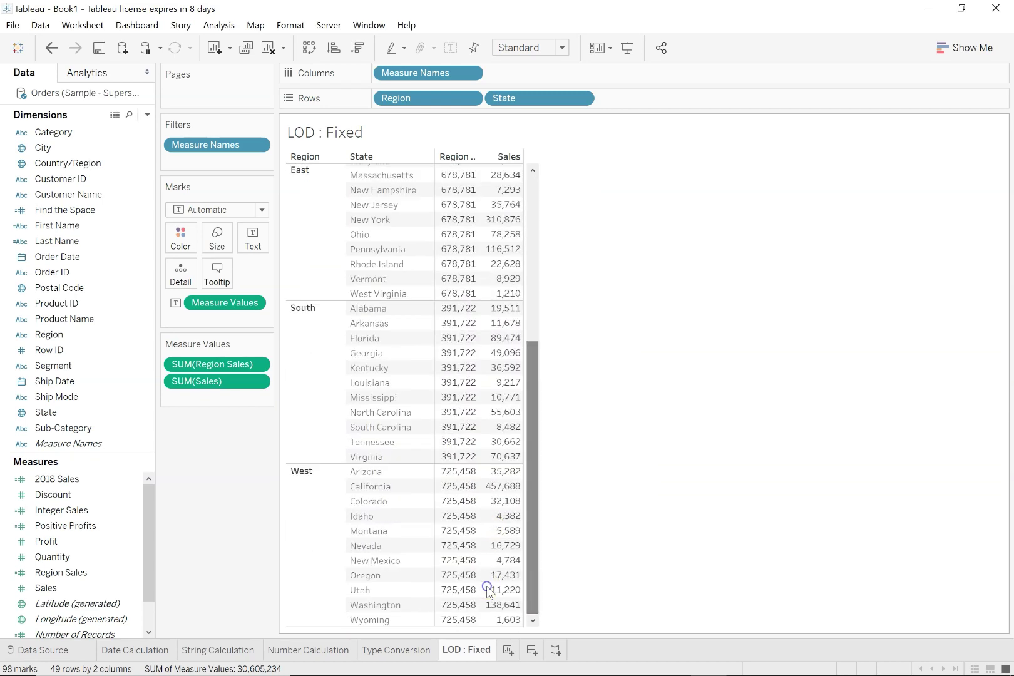
pyautogui.moveTo(501, 514)
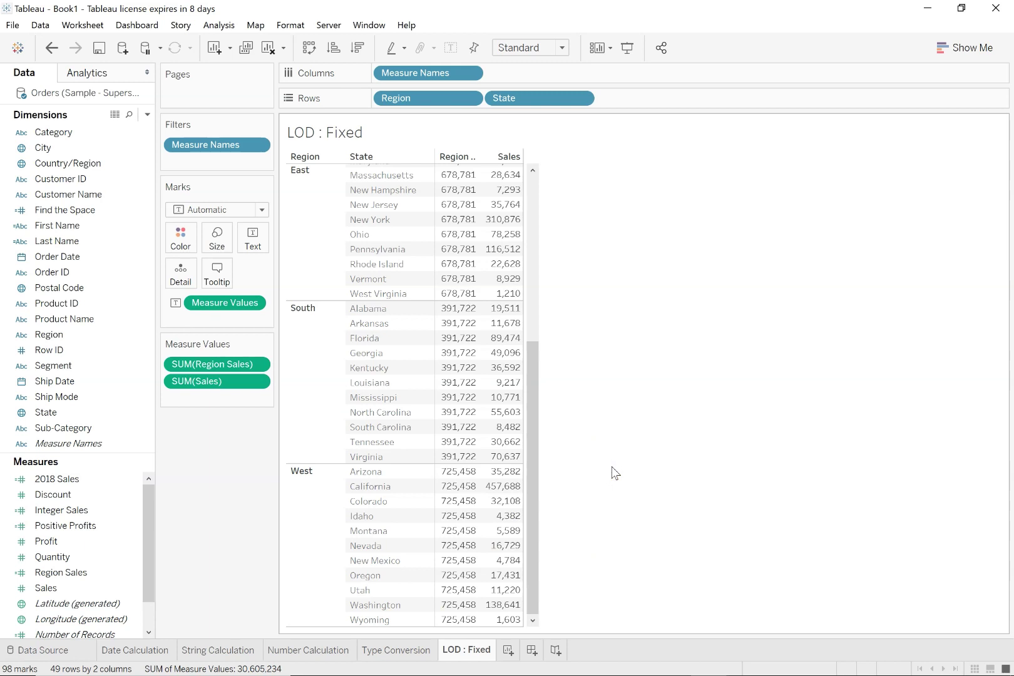
# Step: Add a new worksheet and name it LOD : INCLUDE
pyautogui.click(532, 651)
pyautogui.click(508, 651)
pyautogui.doubleClick(513, 651)
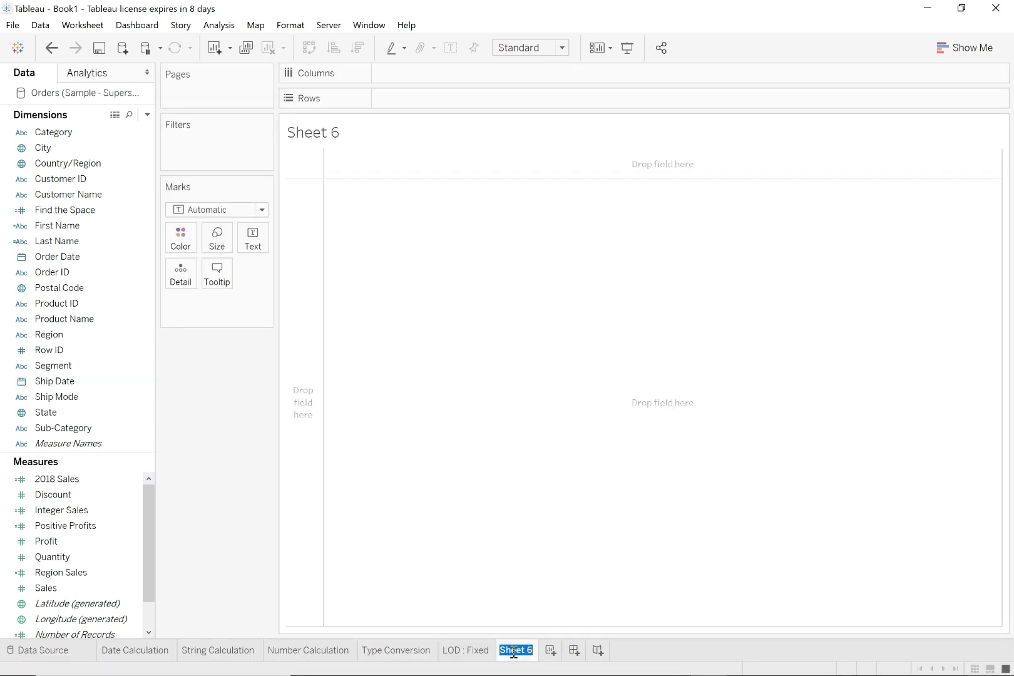
pyautogui.write('LOD : INCLUDE')
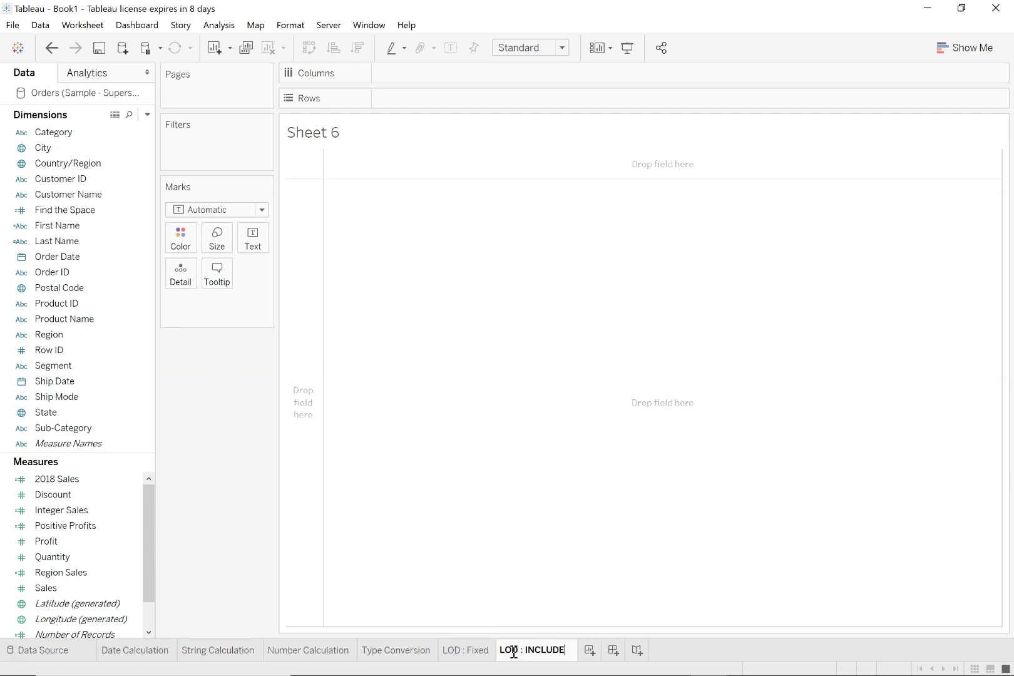
pyautogui.press('Return')
pyautogui.click(431, 358)
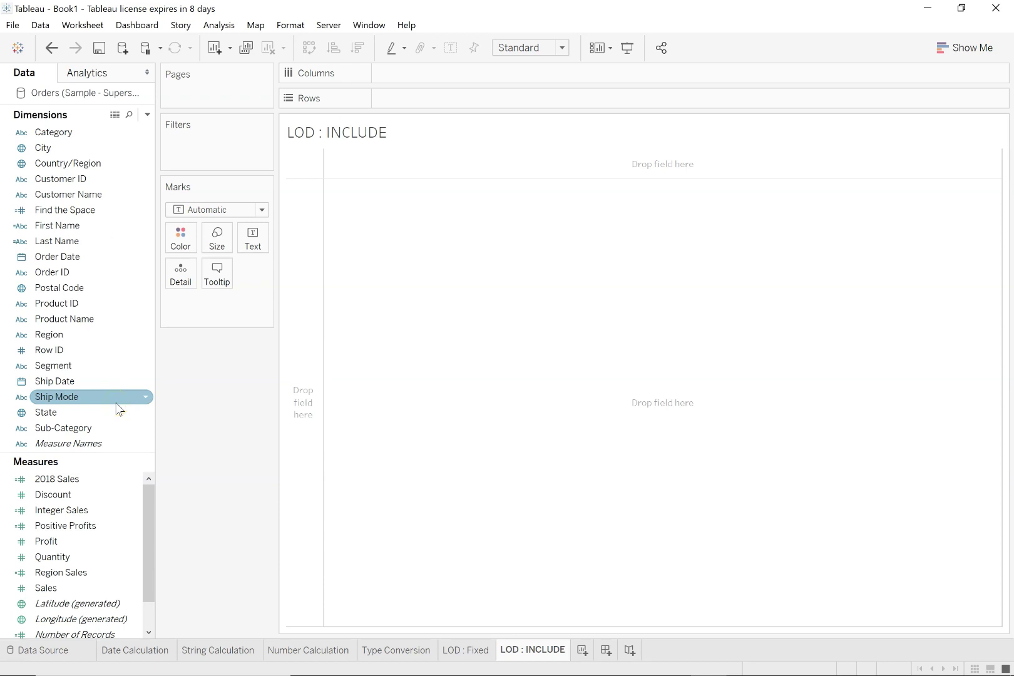
pyautogui.click(119, 428)
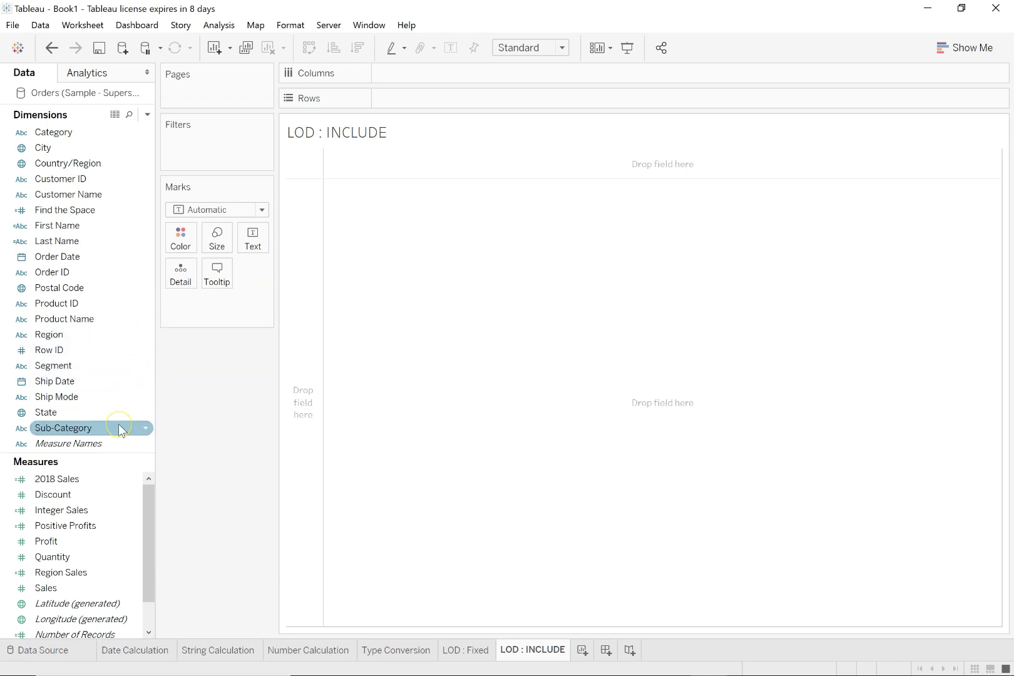
pyautogui.click(119, 413)
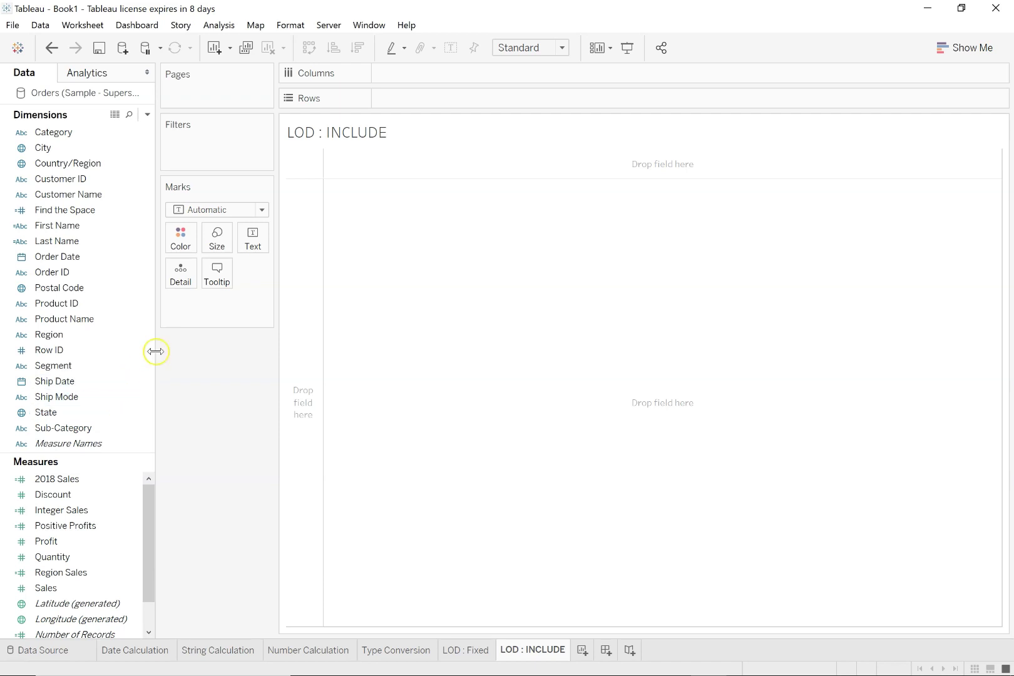
pyautogui.click(85, 380)
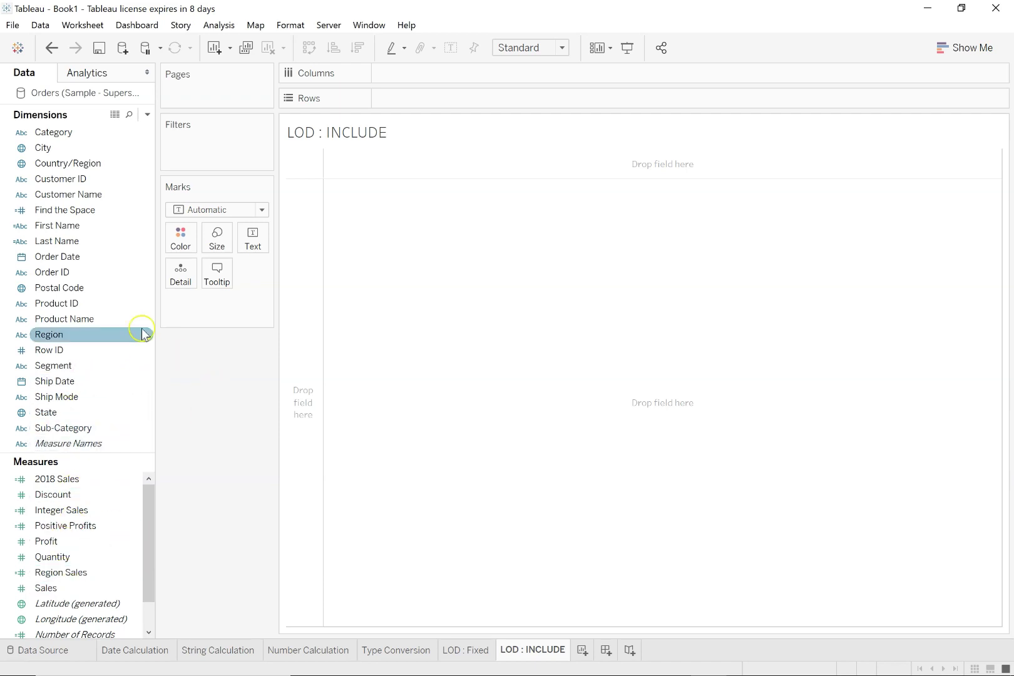
# Step: Create a calculated field from the Customer Name dimension and start its formula with { INCLUDE ahead of [Customer Name]
pyautogui.rightClick(70, 196)
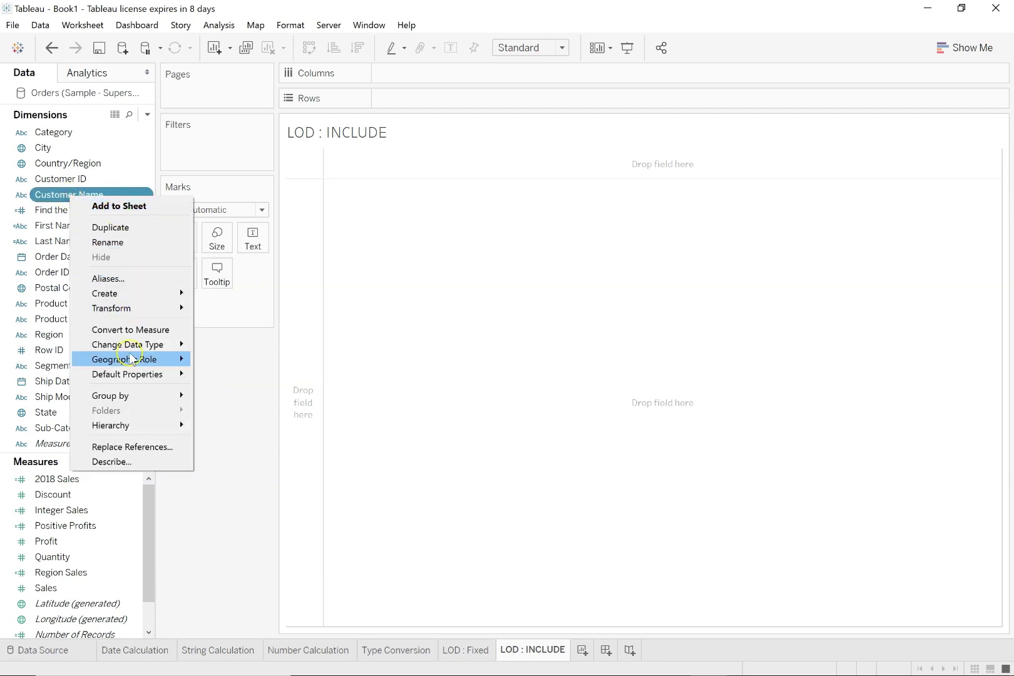
pyautogui.click(144, 297)
pyautogui.click(215, 296)
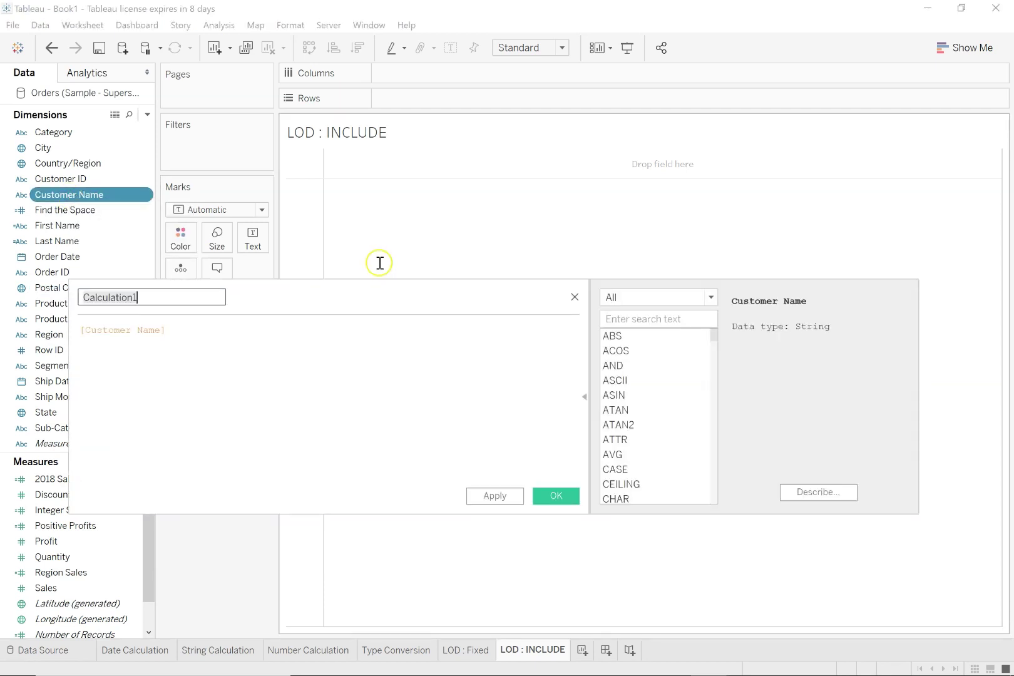
pyautogui.click(85, 331)
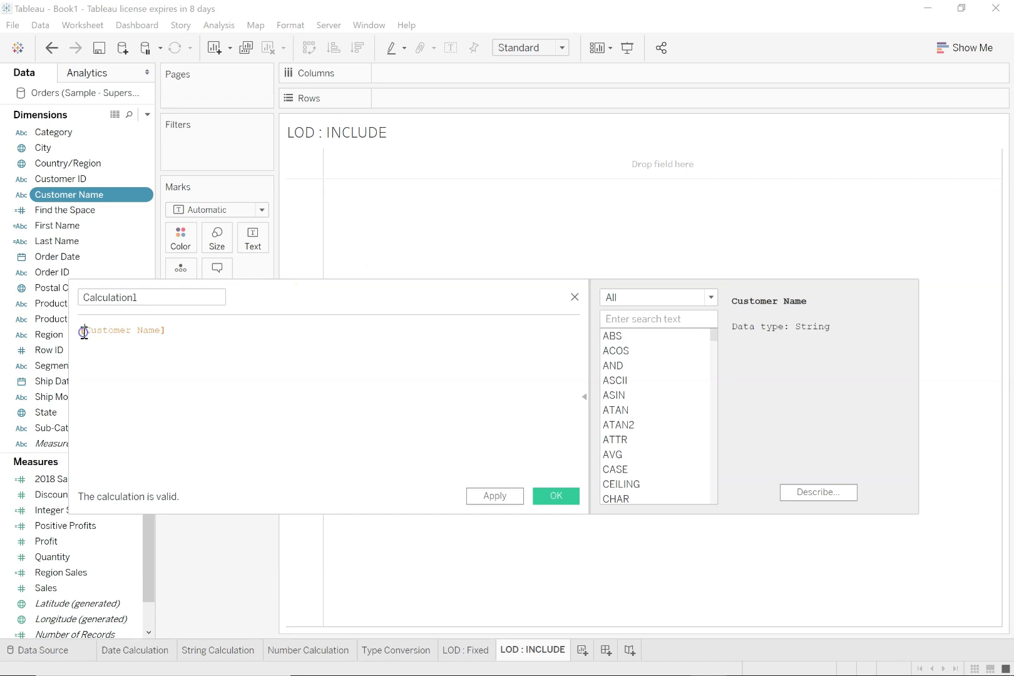
pyautogui.click(82, 333)
pyautogui.write('{ IN')
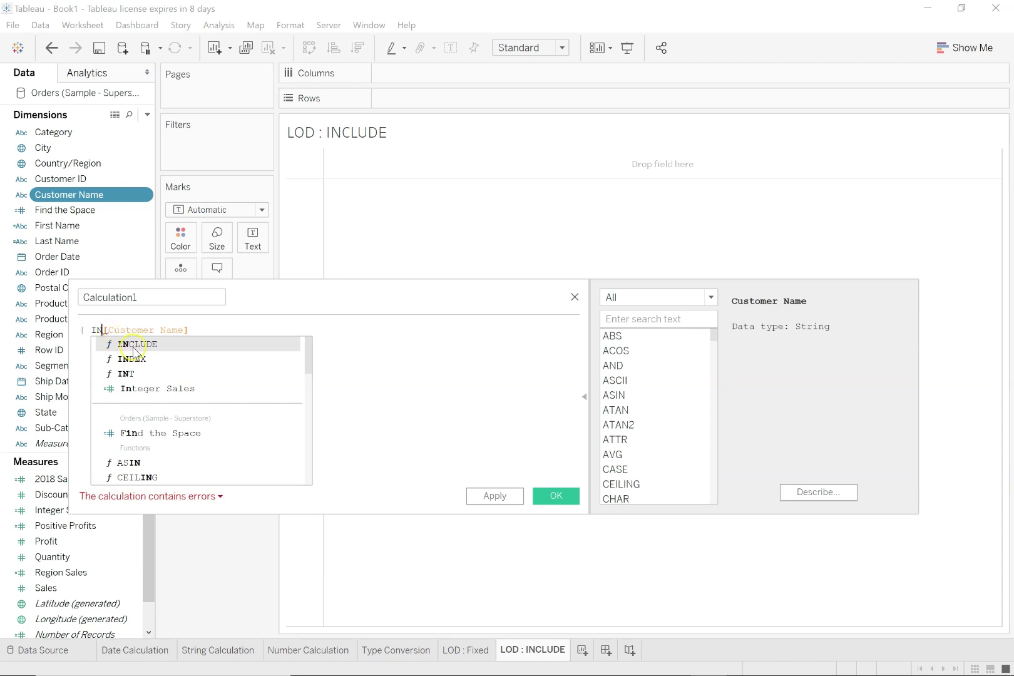
pyautogui.click(134, 345)
# Step: Complete the INCLUDE formula with : SUM([Sales]) } after [Customer Name]
pyautogui.click(233, 333)
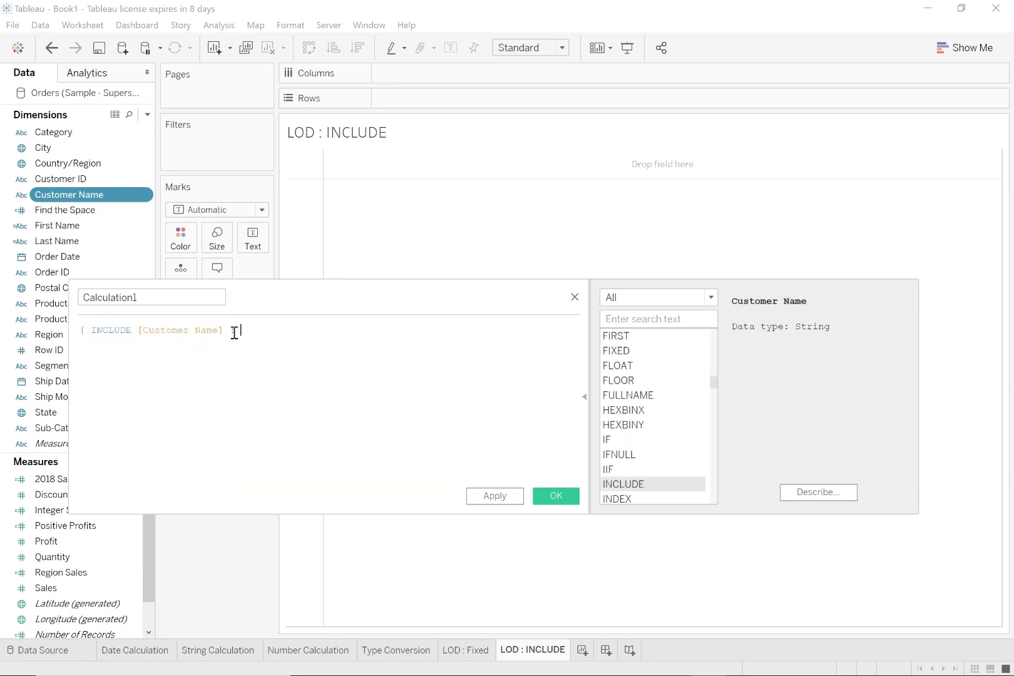
pyautogui.write(': SU')
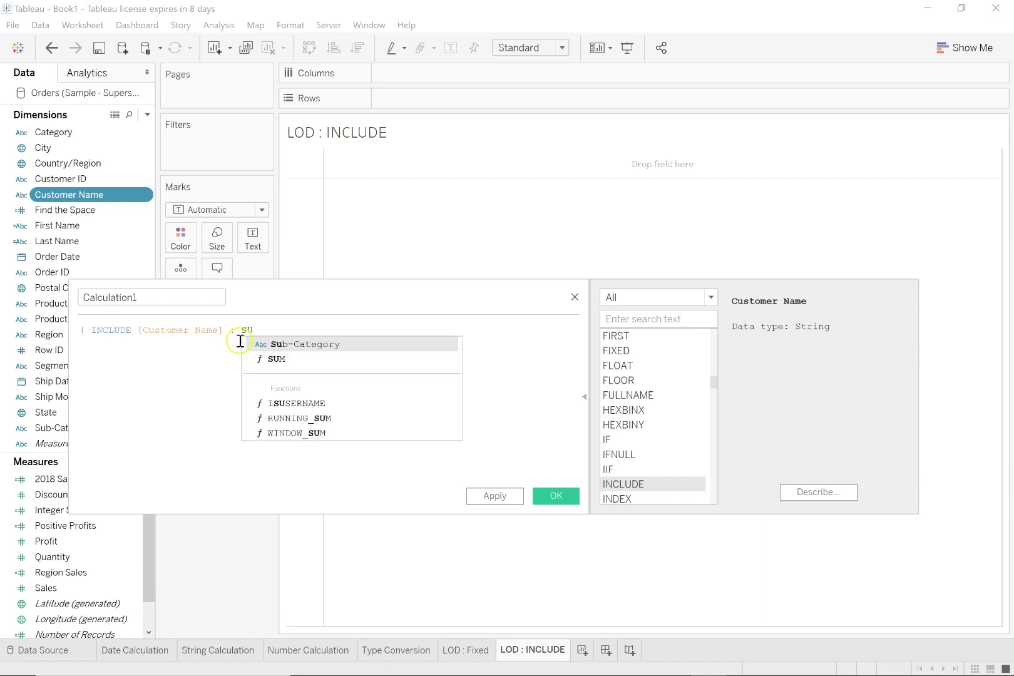
pyautogui.click(279, 360)
pyautogui.write('s')
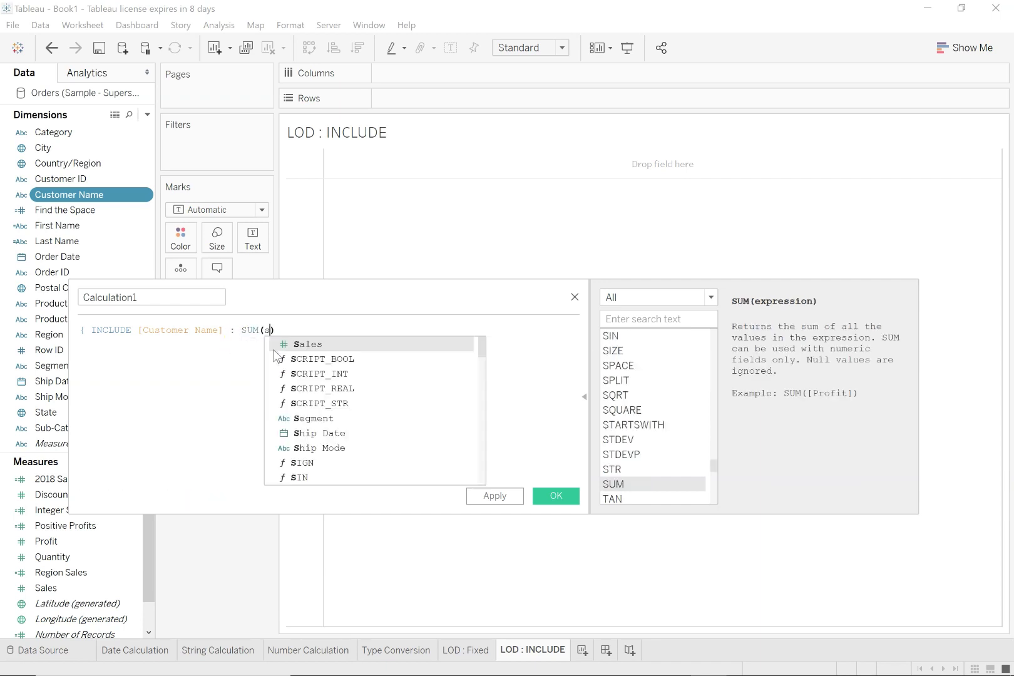
pyautogui.click(294, 342)
pyautogui.click(330, 330)
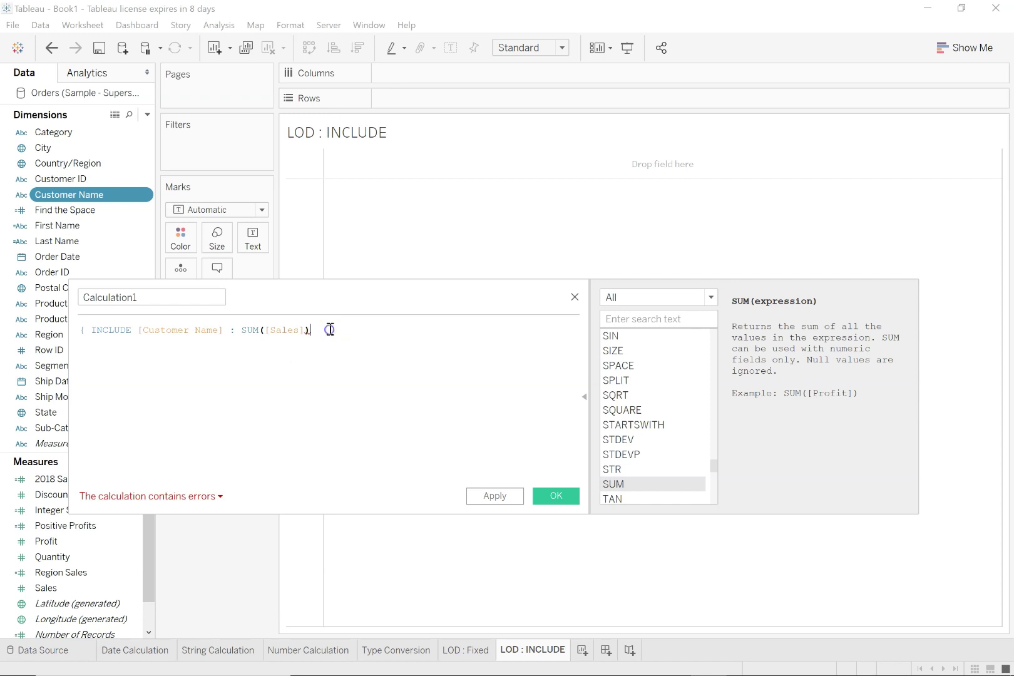
pyautogui.write('}')
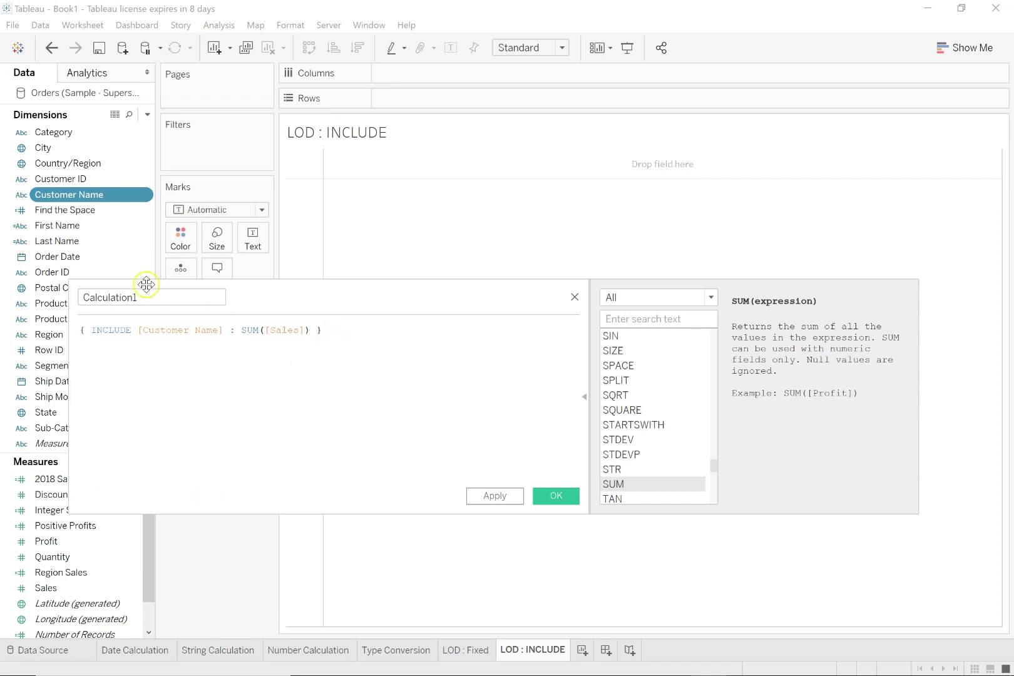
# Step: Name the INCLUDE calculation Sales per Customer and save it
pyautogui.moveTo(155, 297); pyautogui.dragTo(45, 294)
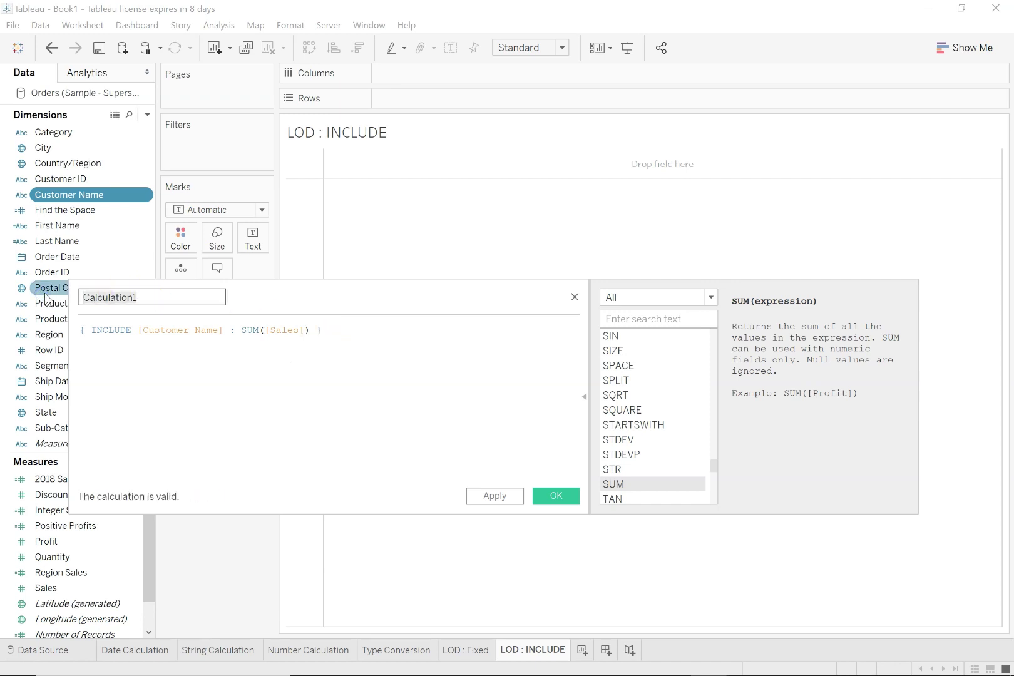
pyautogui.write('Sales per Customer')
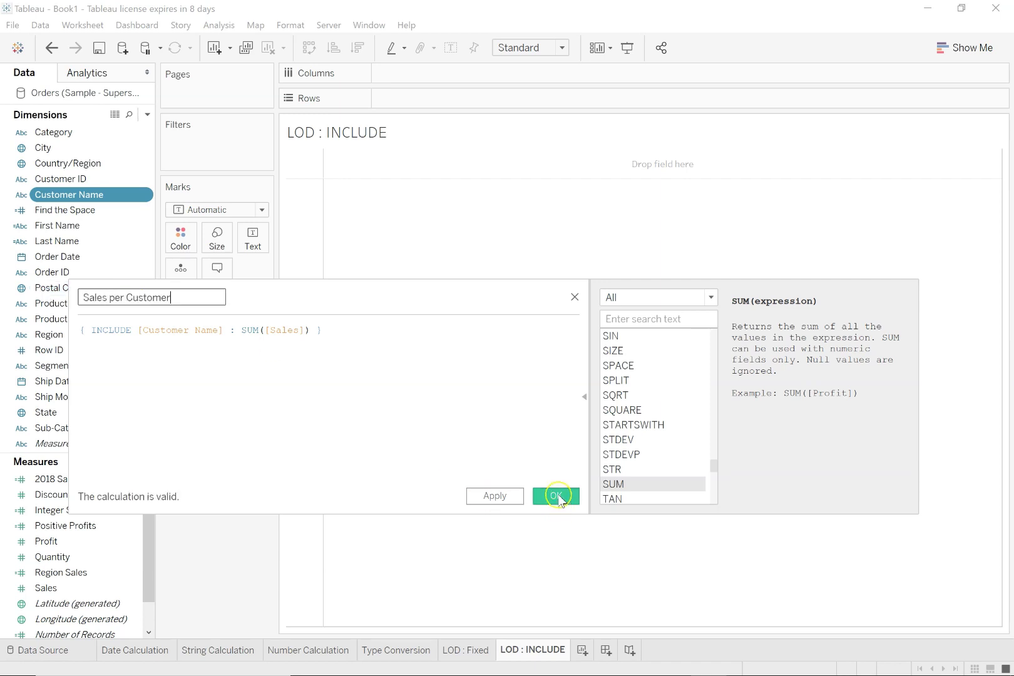
pyautogui.click(557, 495)
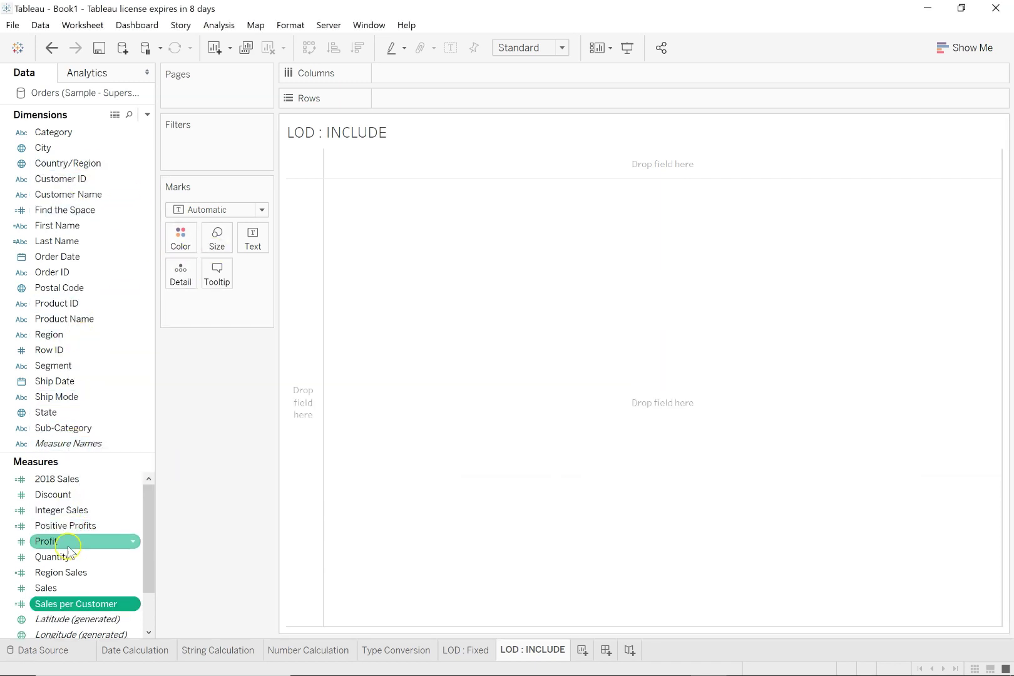
# Step: Build a text table of Sales per Customer with Region in Rows
pyautogui.moveTo(129, 335); pyautogui.dragTo(453, 104)
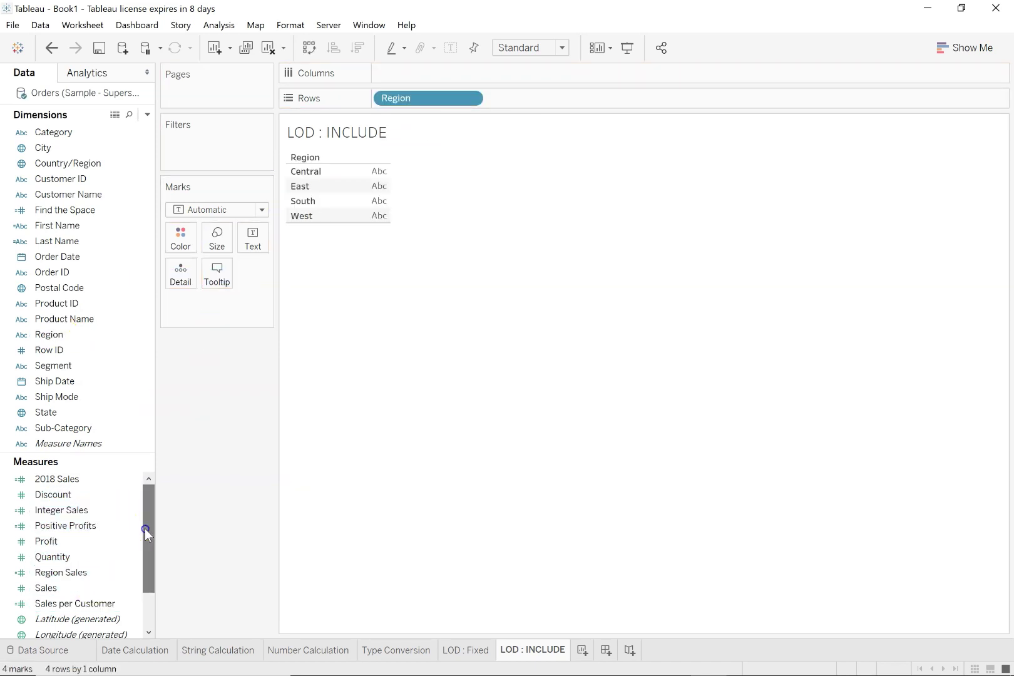
pyautogui.moveTo(94, 603); pyautogui.dragTo(378, 201)
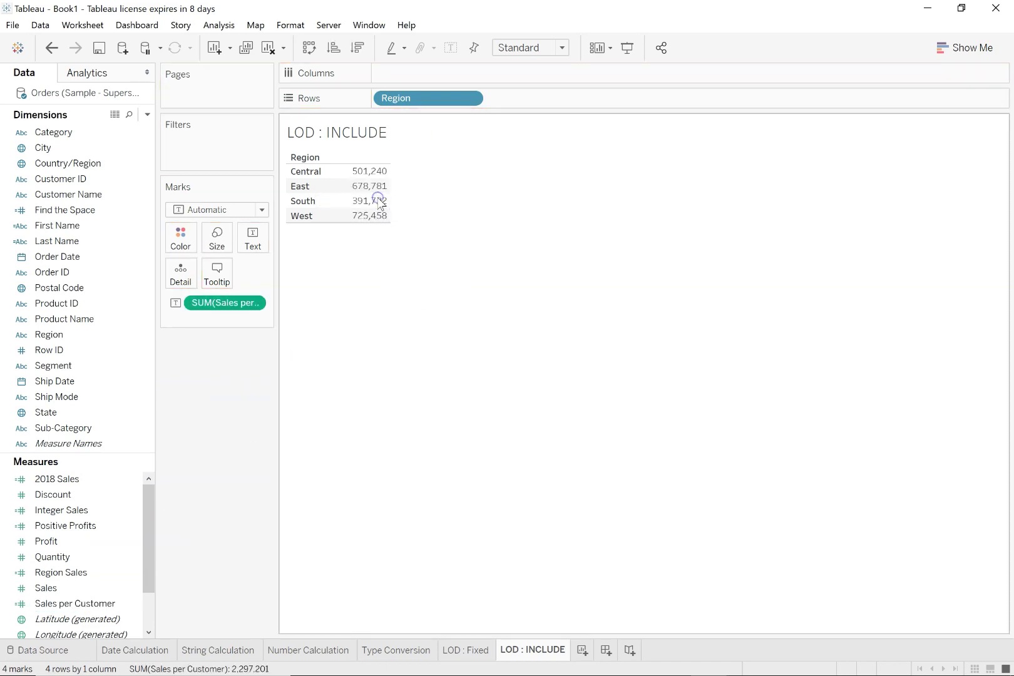
# Step: Change the aggregation of Sales per Customer in the table to Average and widen the Marks card to fit its full name
pyautogui.rightClick(225, 309)
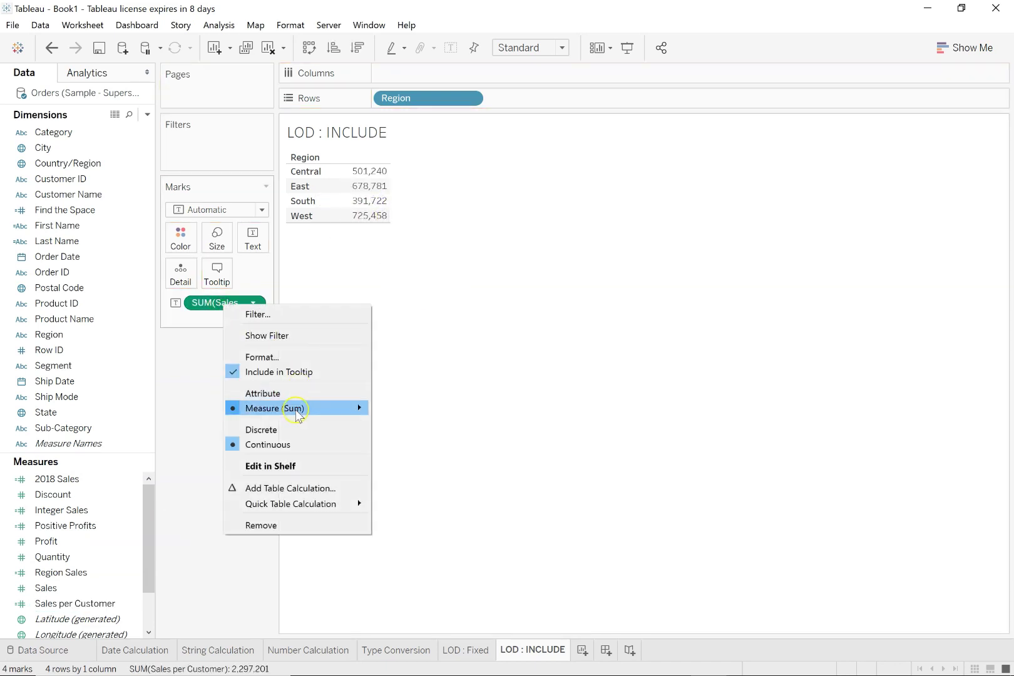
pyautogui.moveTo(295, 410)
pyautogui.click(403, 426)
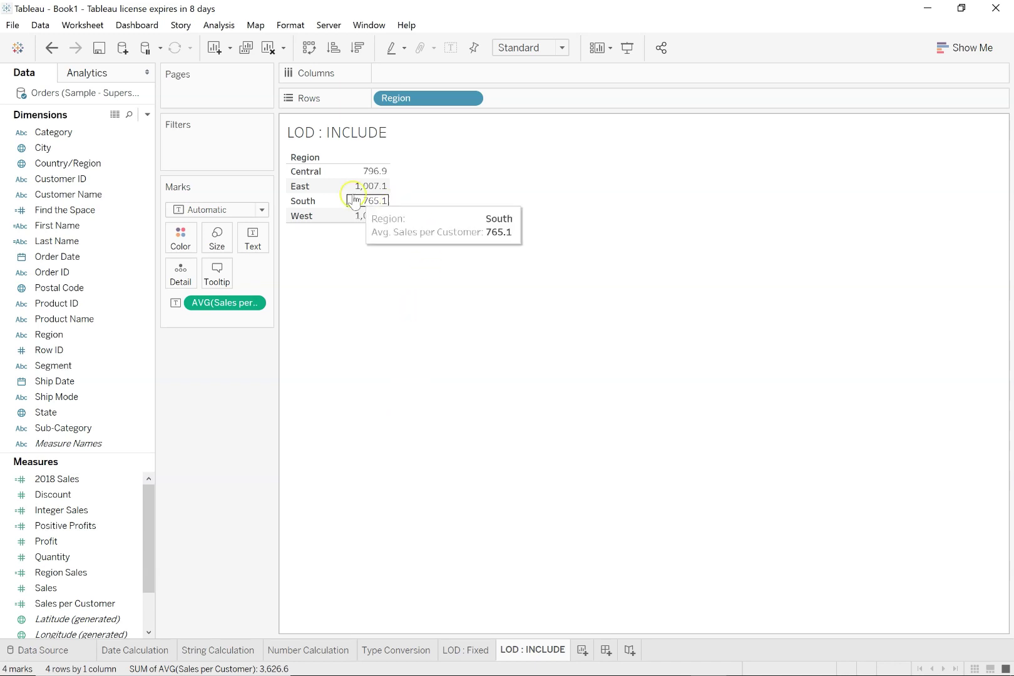
pyautogui.moveTo(277, 386); pyautogui.dragTo(378, 376)
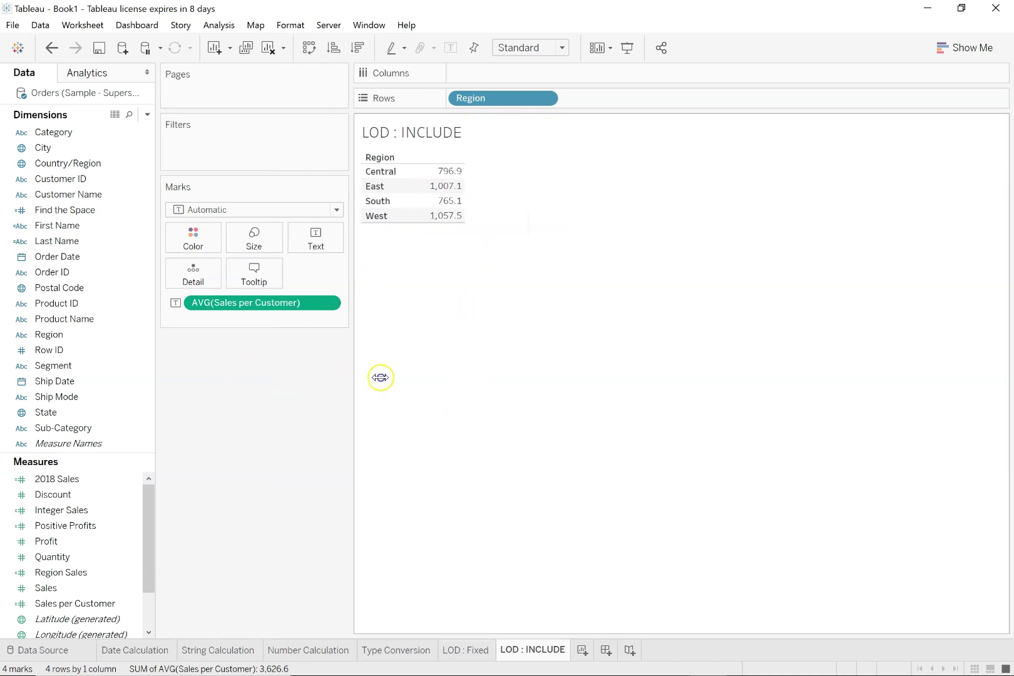
pyautogui.moveTo(480, 172)
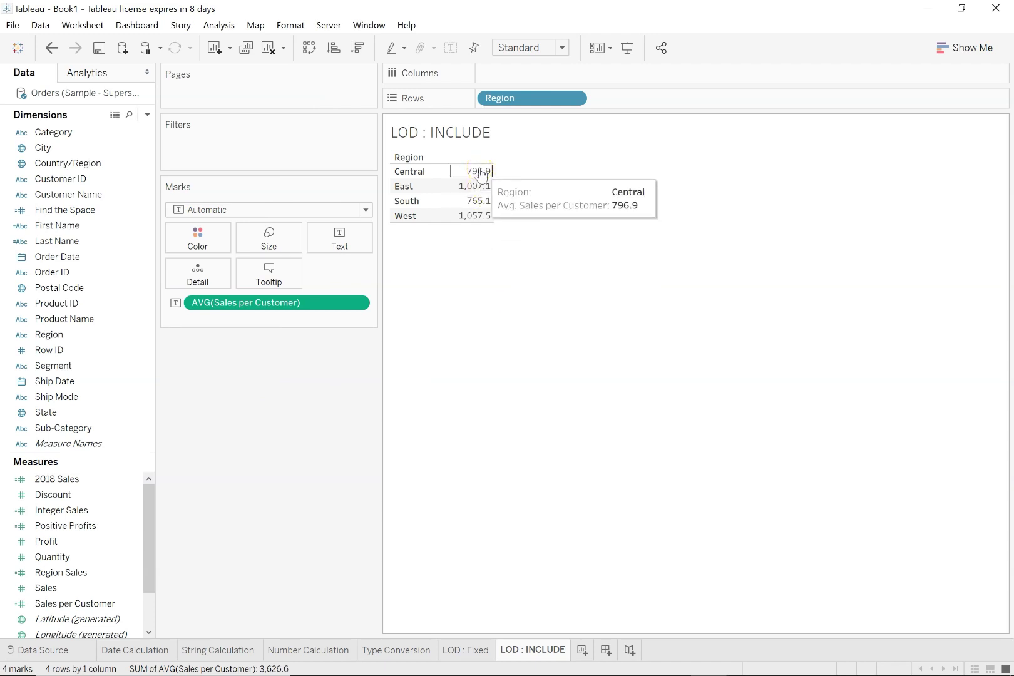
pyautogui.moveTo(491, 199)
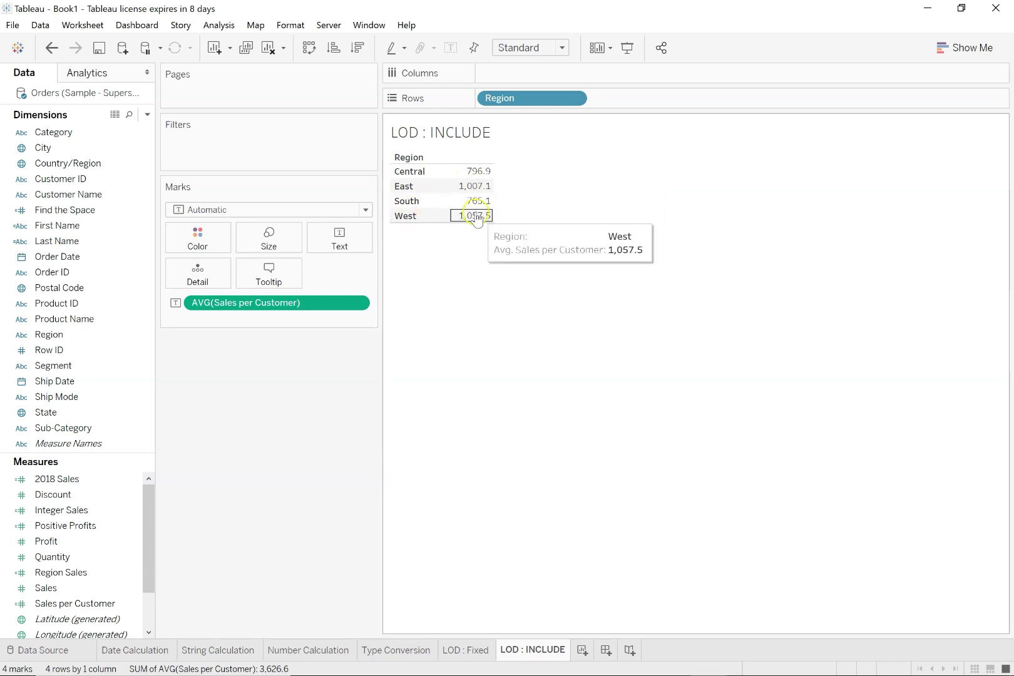
pyautogui.moveTo(483, 222)
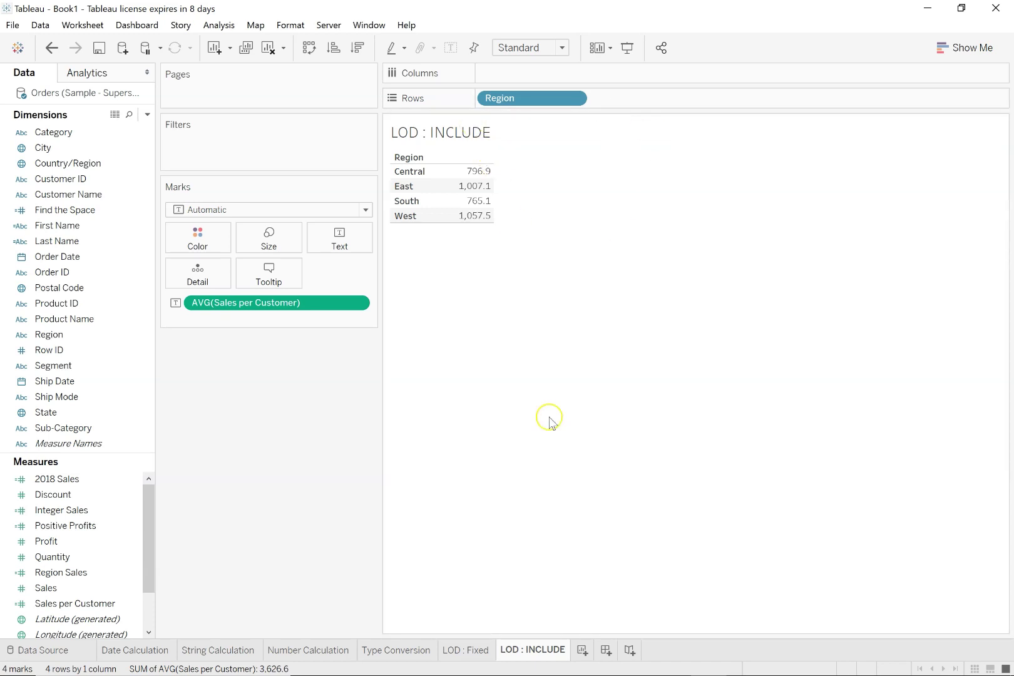
# Step: Add a new worksheet and name it LOD :EXCLUDE
pyautogui.click(583, 650)
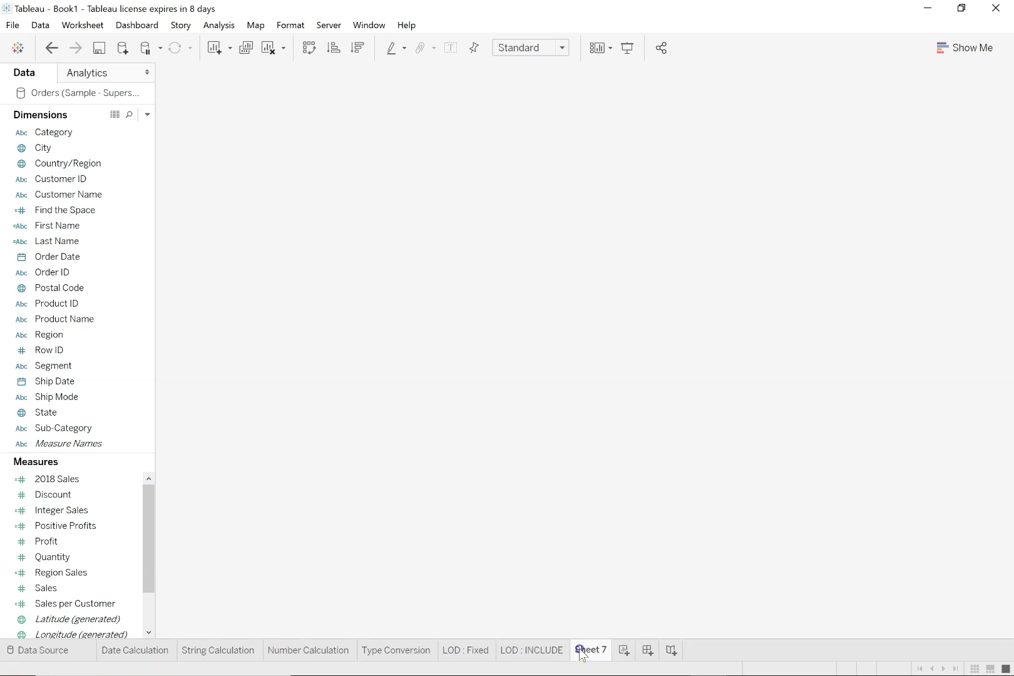
pyautogui.click(600, 652)
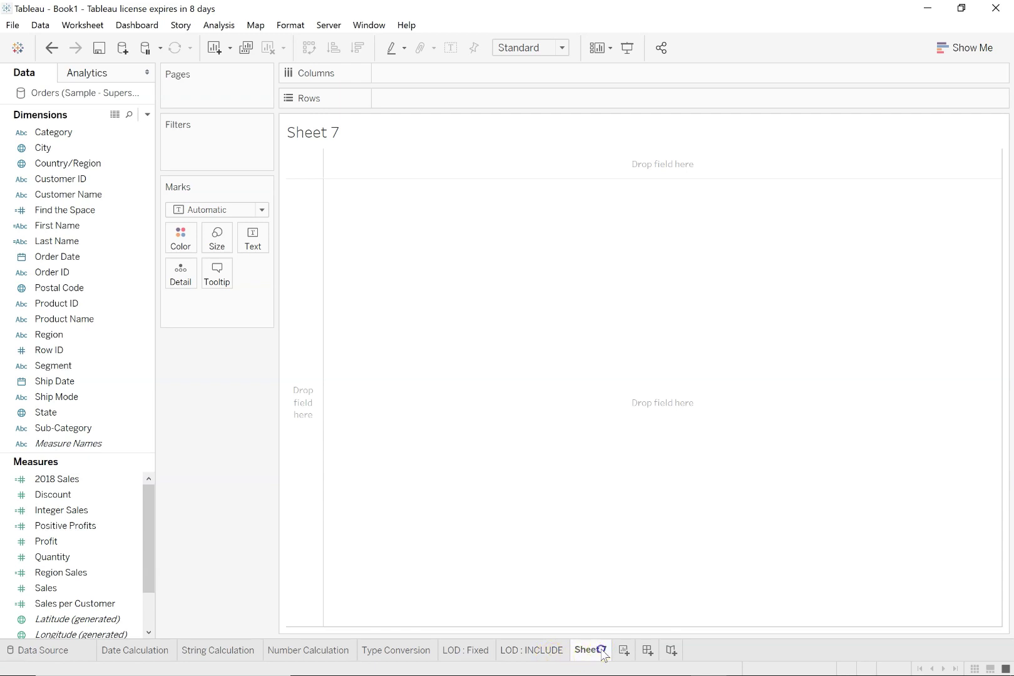
pyautogui.doubleClick(602, 652)
pyautogui.write('LOD :EXCLUDE')
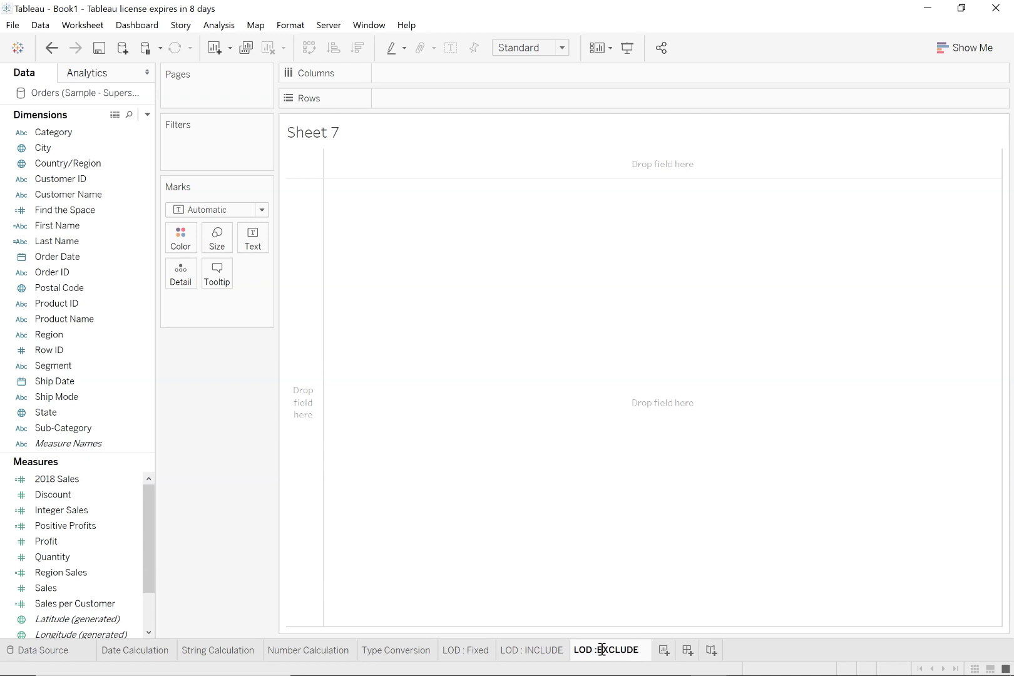
pyautogui.press('Return')
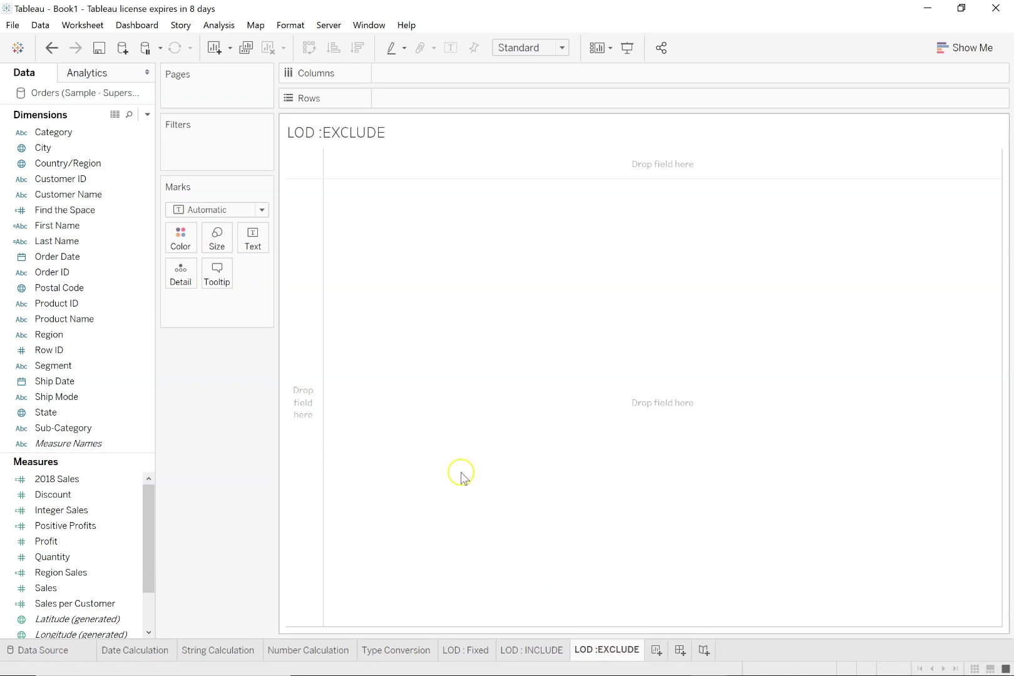
# Step: Create a calculated field from the Region dimension and start its formula with { EXCLUDE ahead of [Region]
pyautogui.click(105, 401)
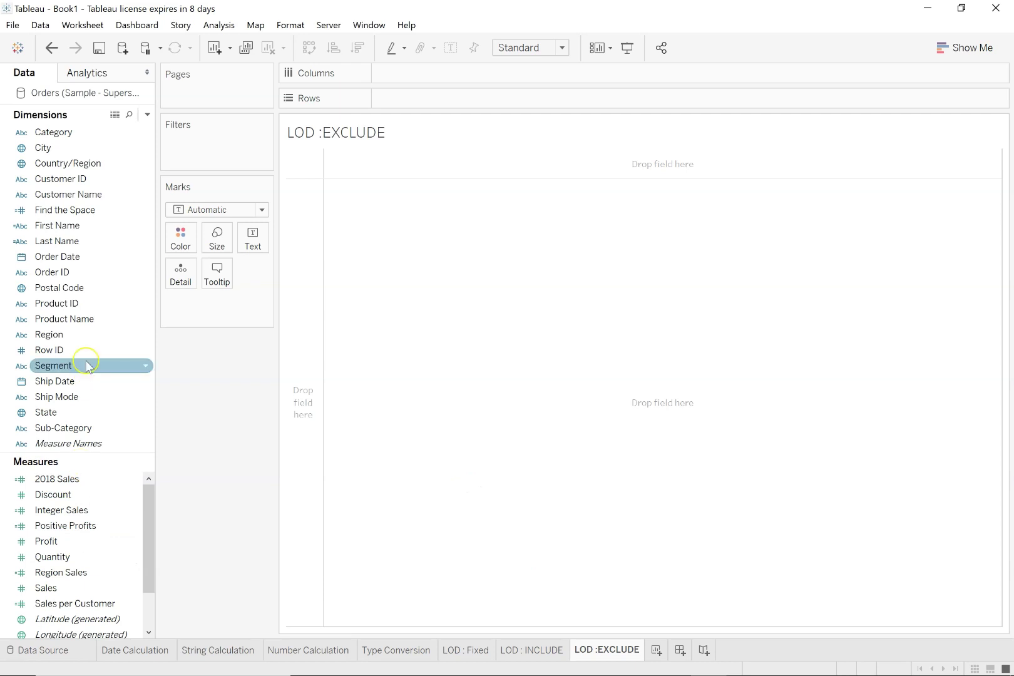
pyautogui.rightClick(53, 337)
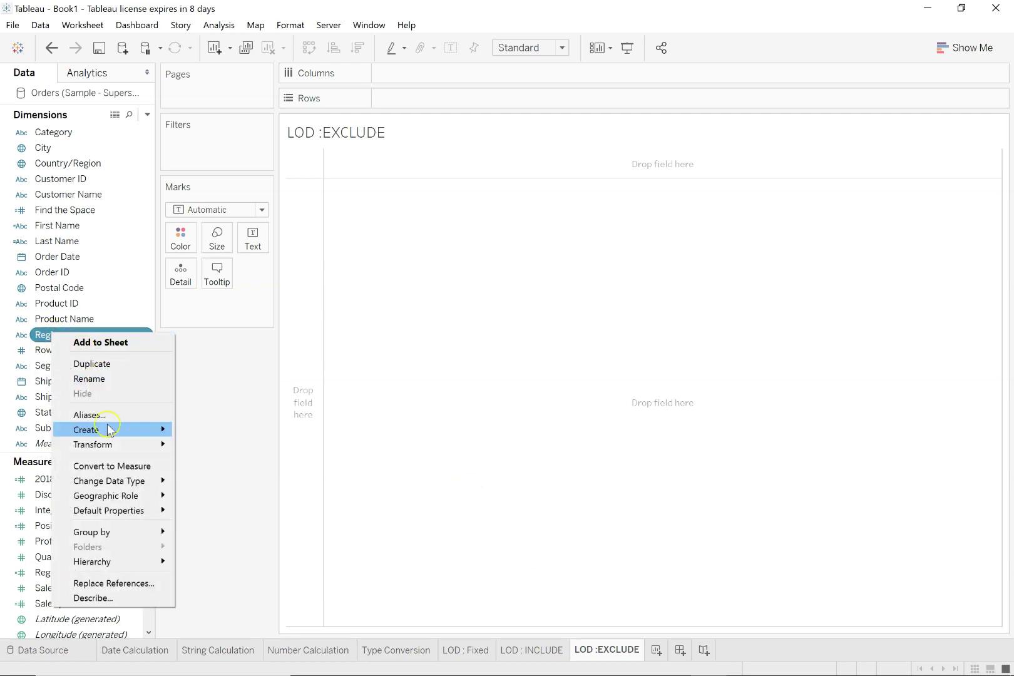
pyautogui.moveTo(106, 430)
pyautogui.click(220, 438)
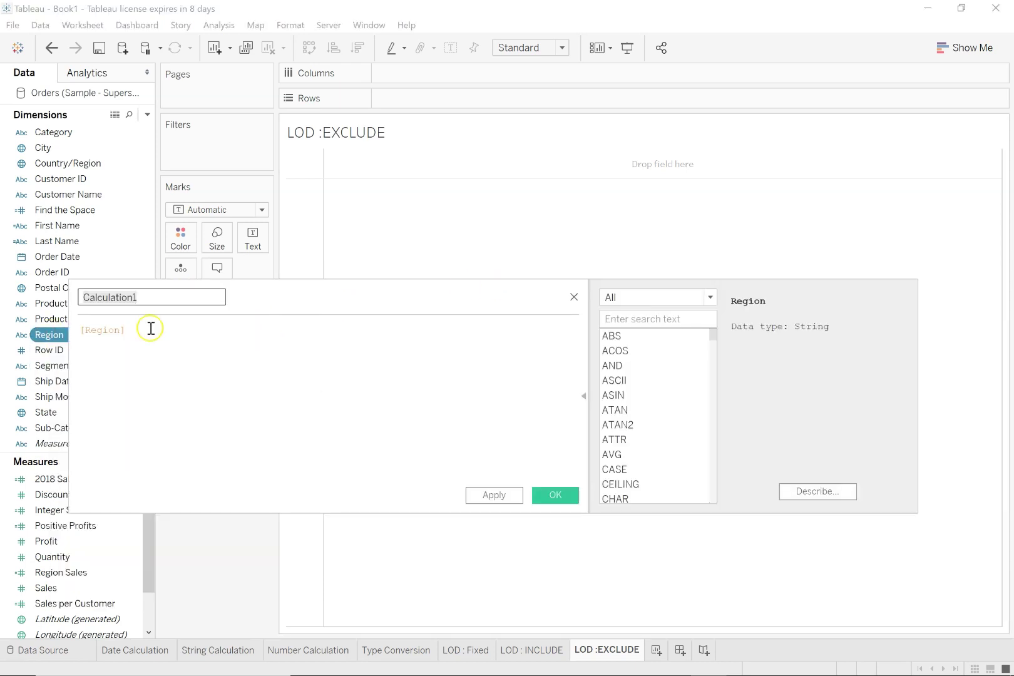
pyautogui.click(85, 331)
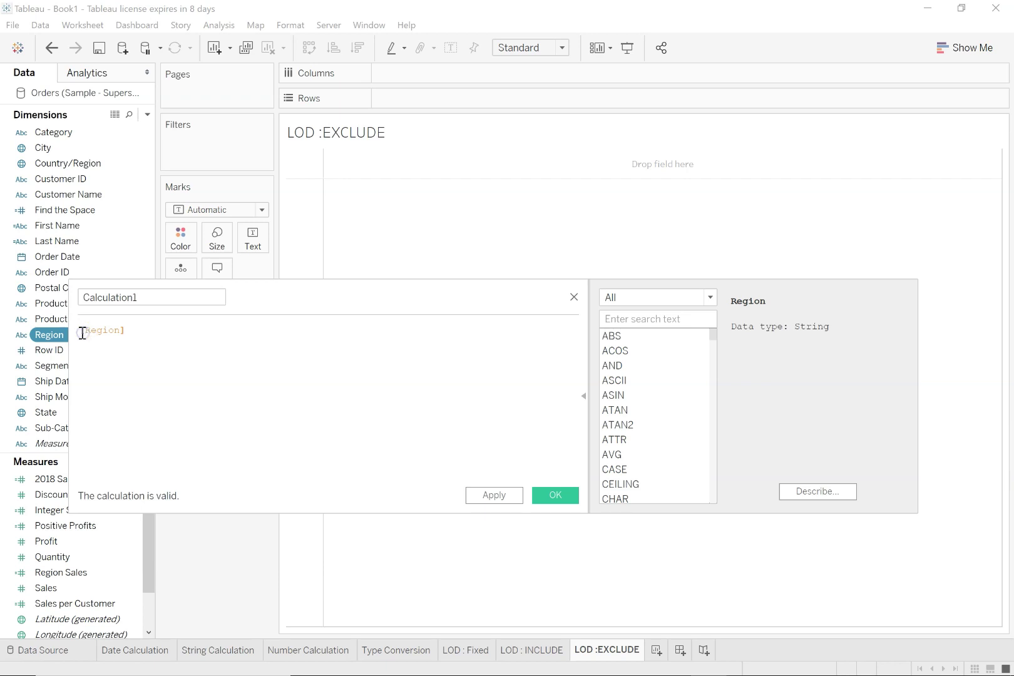
pyautogui.write('{EXCLUDE ')
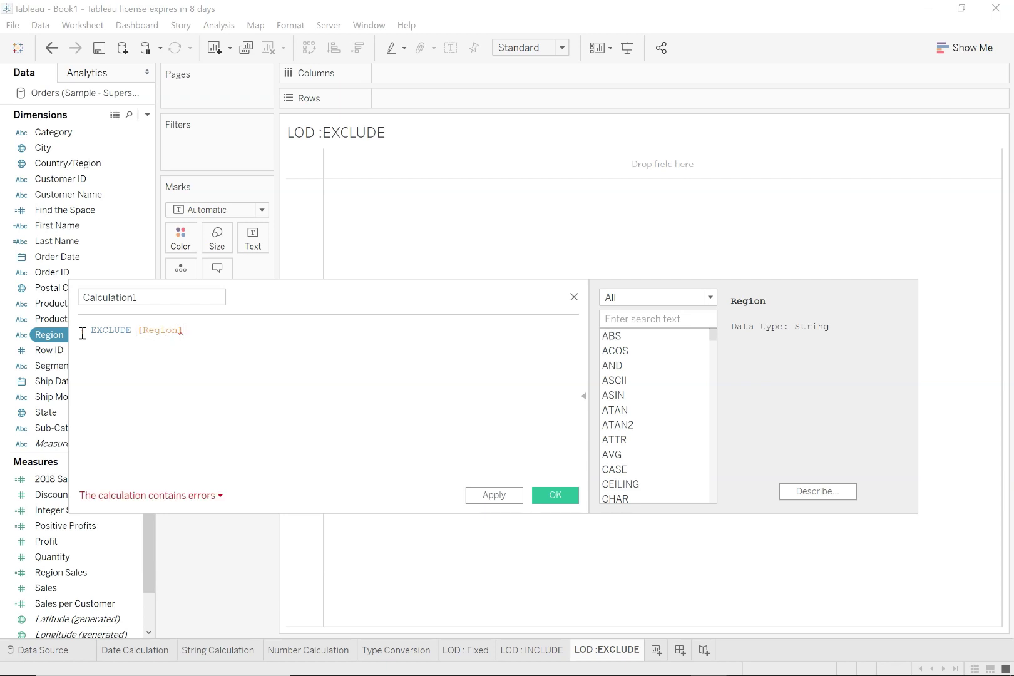
# Step: Complete the EXCLUDE formula with : SUM([Sales])} after [Region]
pyautogui.write(' S')
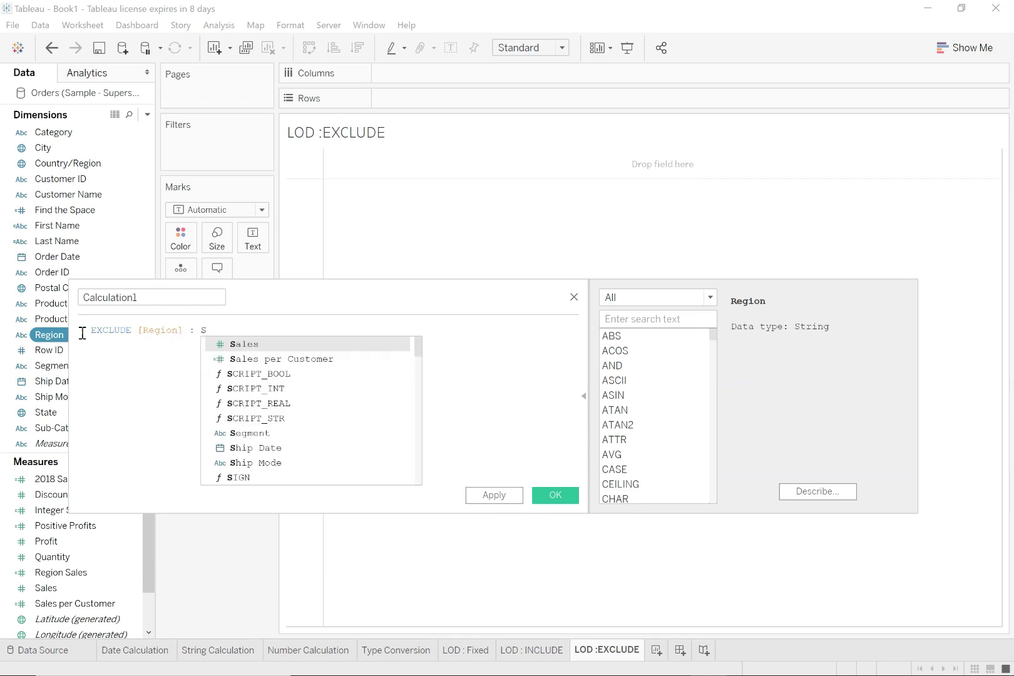
pyautogui.write('um')
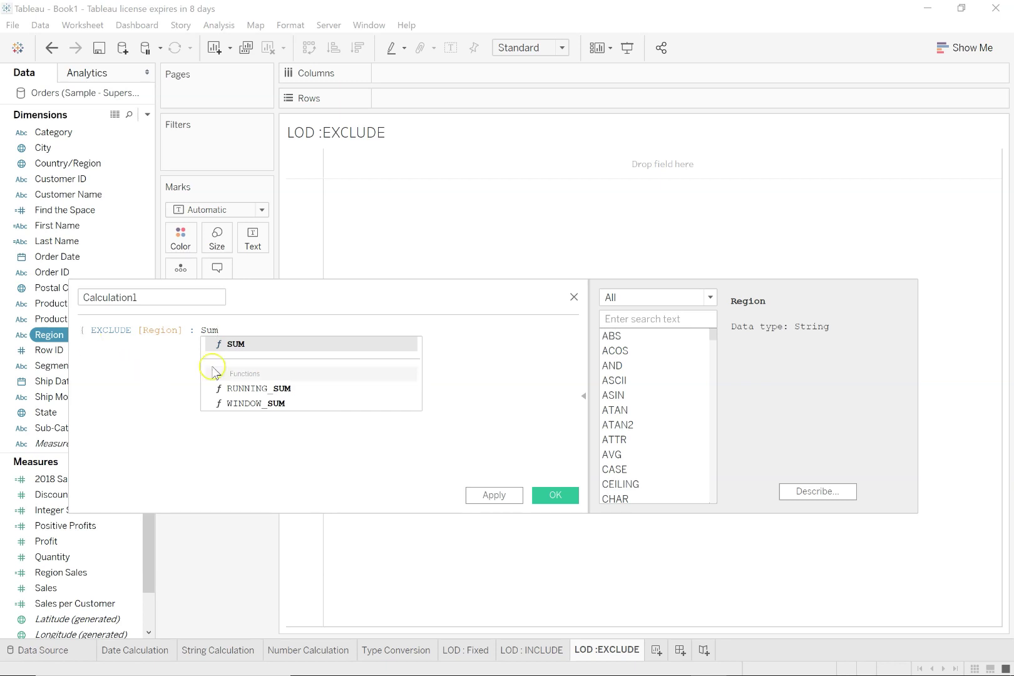
pyautogui.click(245, 344)
pyautogui.write('Sa')
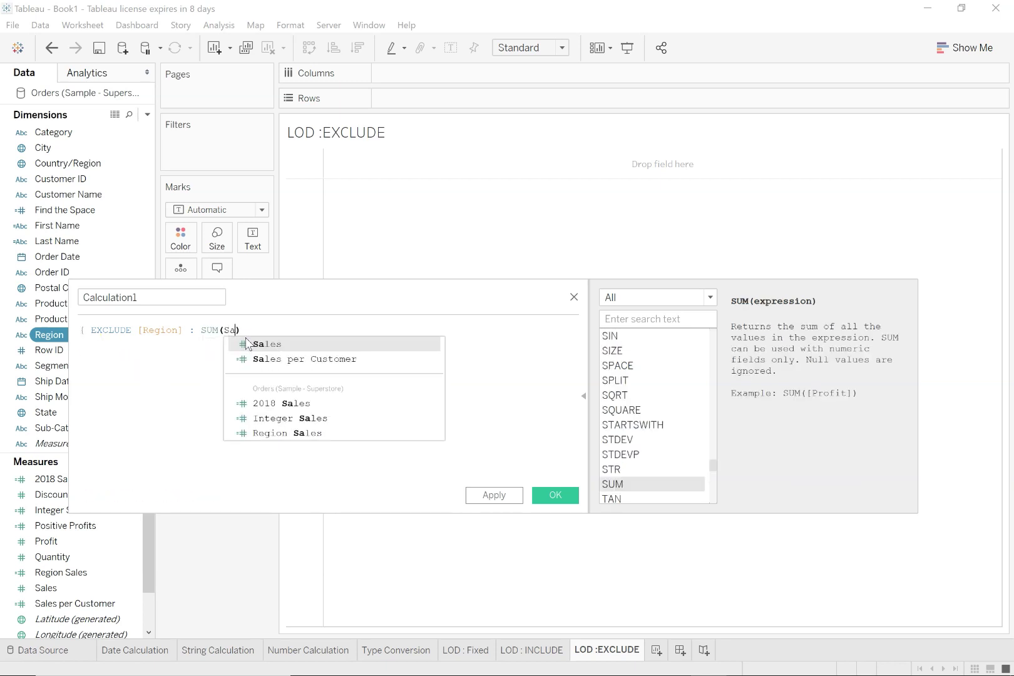
pyautogui.click(246, 344)
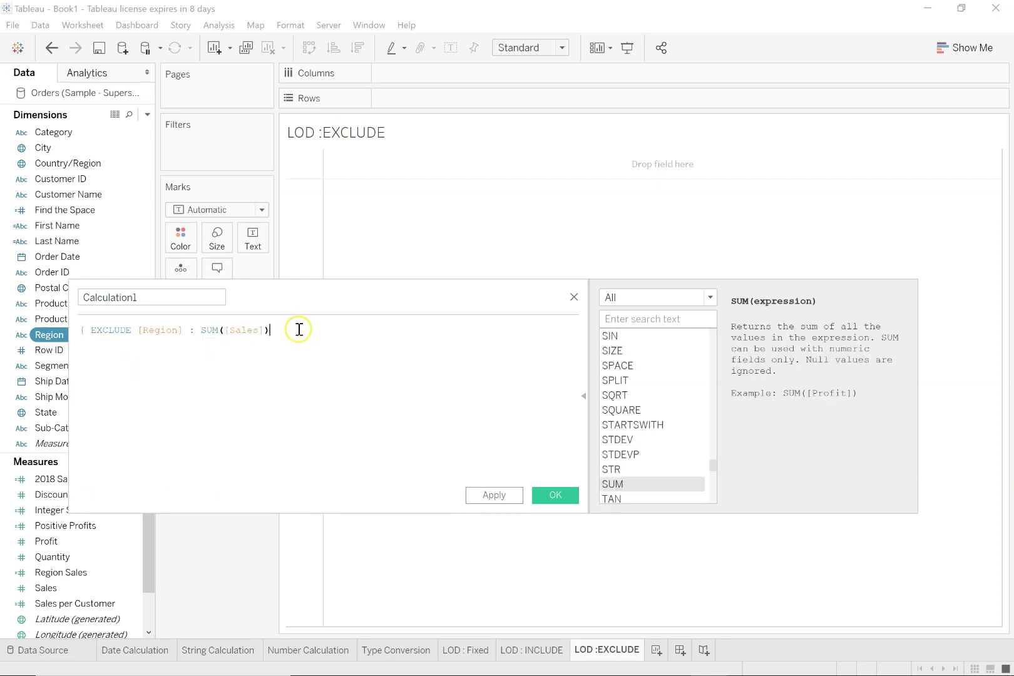
pyautogui.write('}')
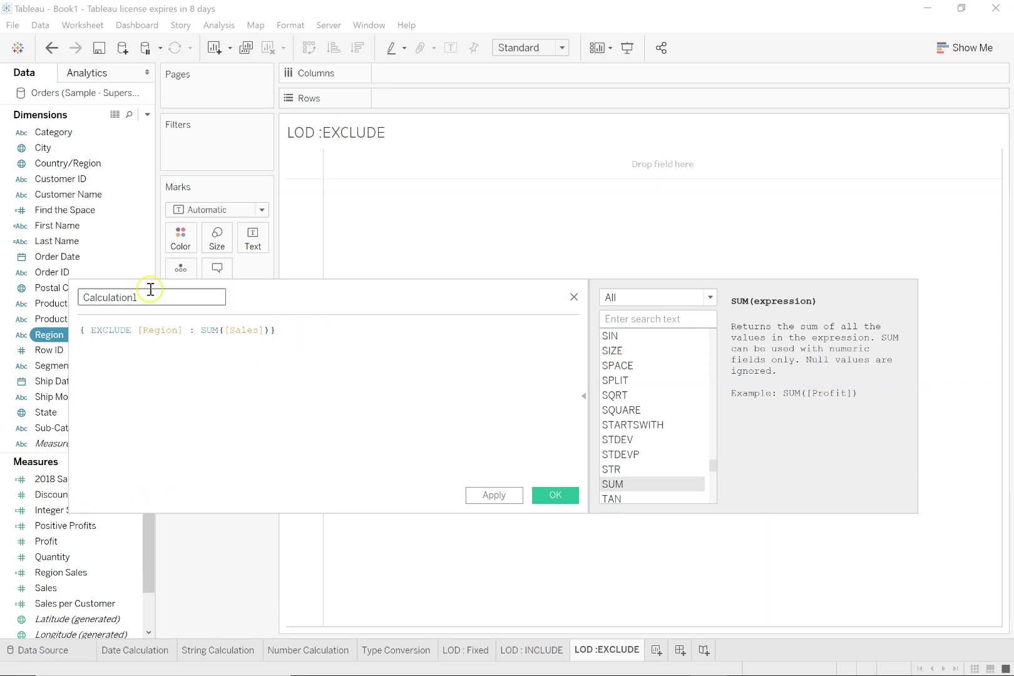
# Step: Name the EXCLUDE calculation Excluding Region Sales and save it
pyautogui.moveTo(149, 297); pyautogui.dragTo(46, 292)
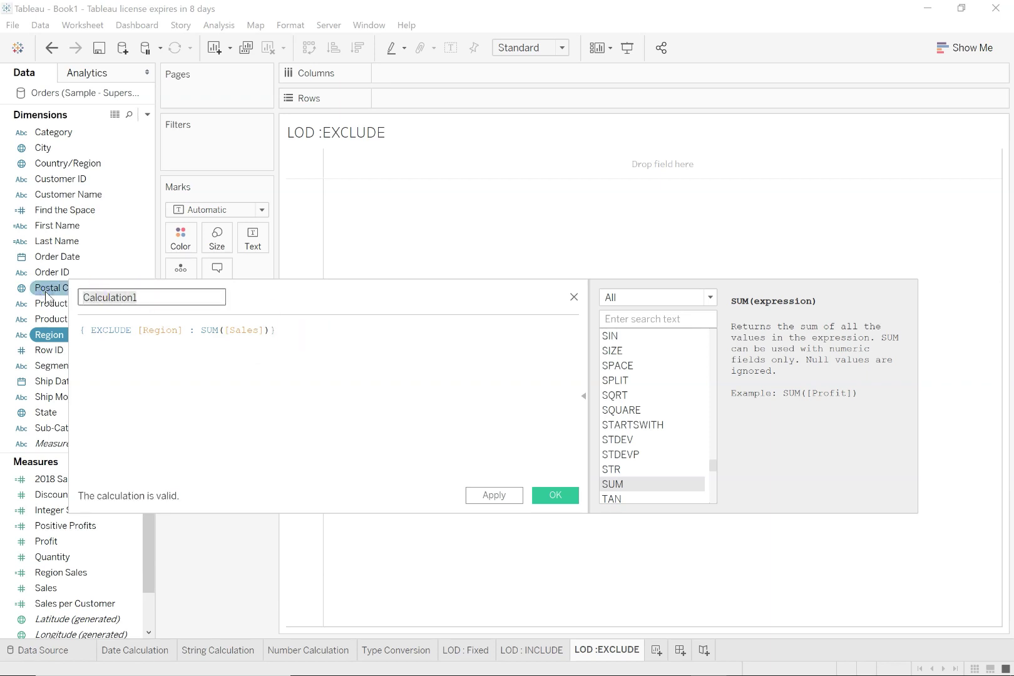
pyautogui.write('Excluding Region Sales')
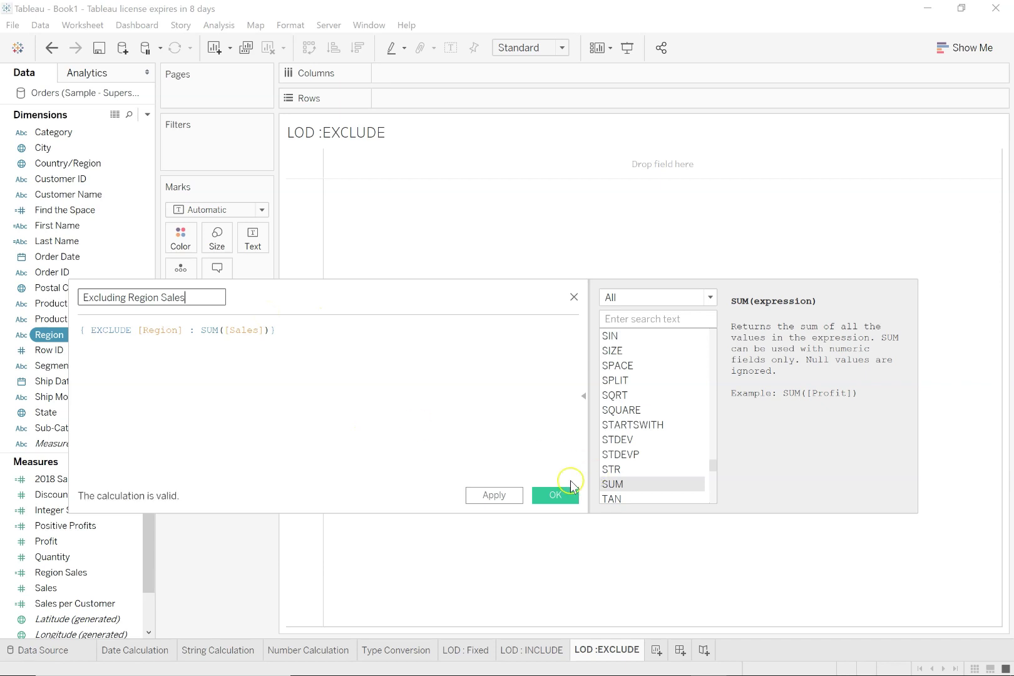
pyautogui.click(557, 496)
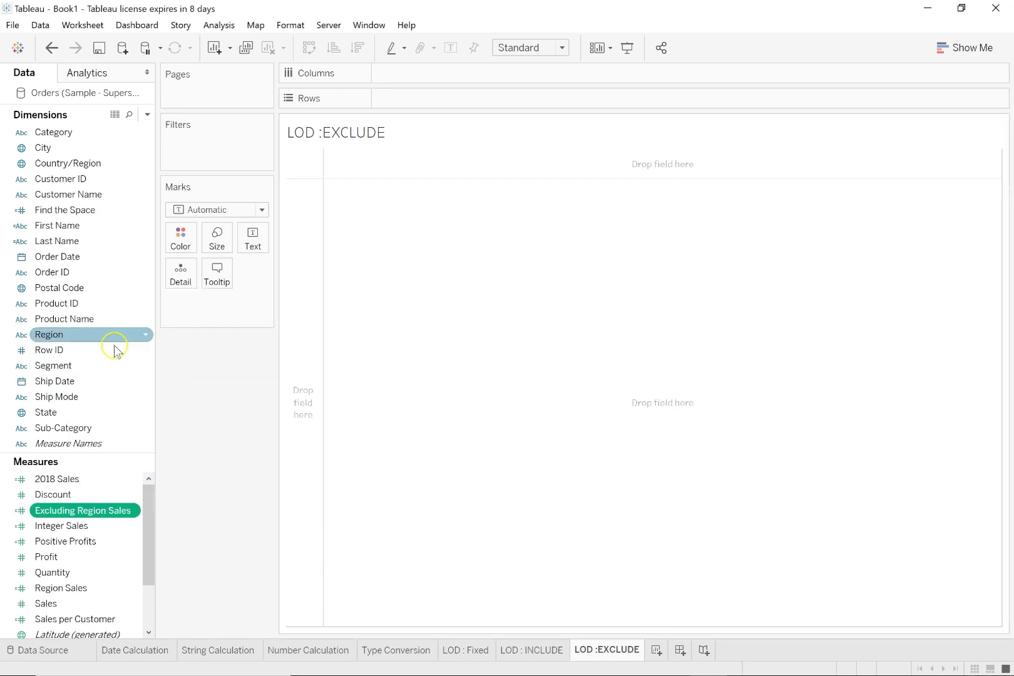
# Step: Build a text table of Excluding Region Sales with Region in Rows
pyautogui.click(81, 334)
pyautogui.moveTo(81, 335); pyautogui.dragTo(459, 100)
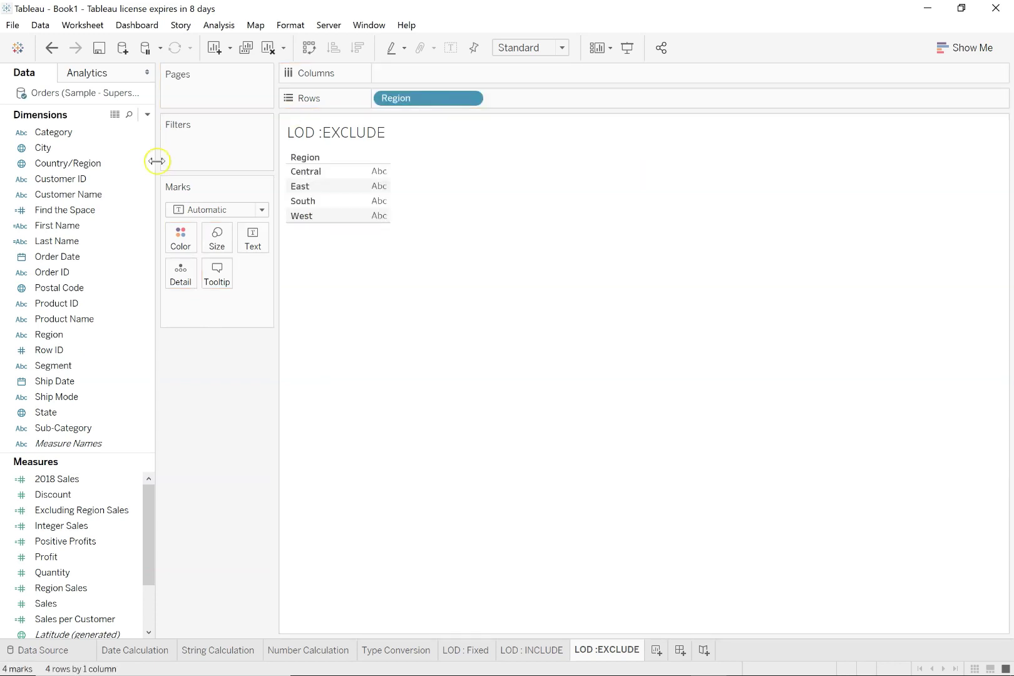
pyautogui.moveTo(58, 516); pyautogui.dragTo(379, 206)
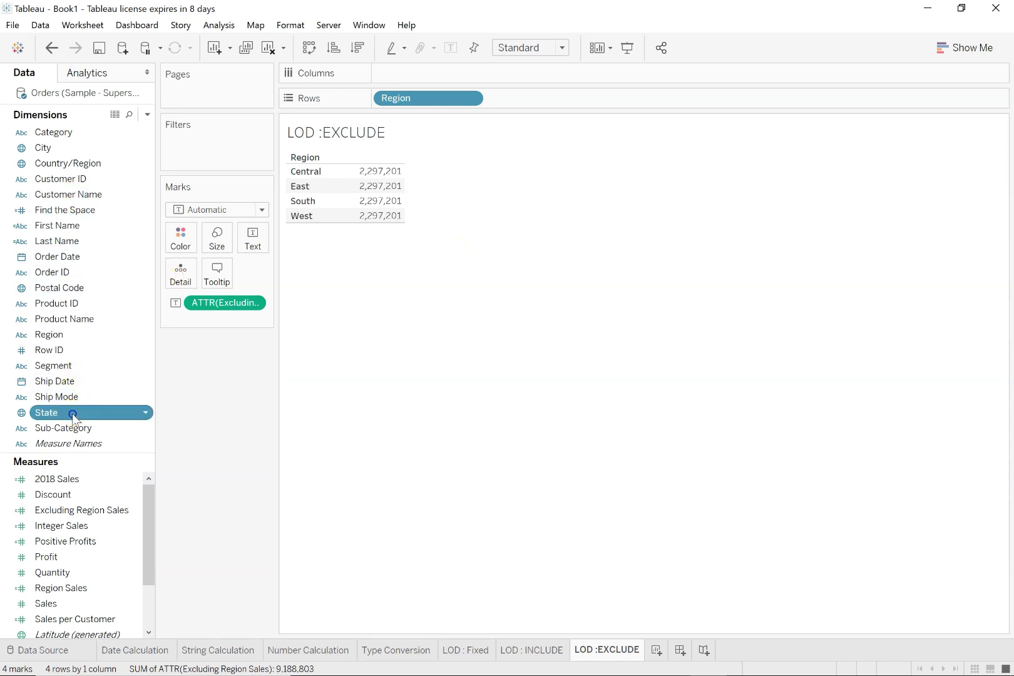
# Step: Try State as the second level under Region in Rows, and replace it with Category
pyautogui.moveTo(75, 414); pyautogui.dragTo(548, 103)
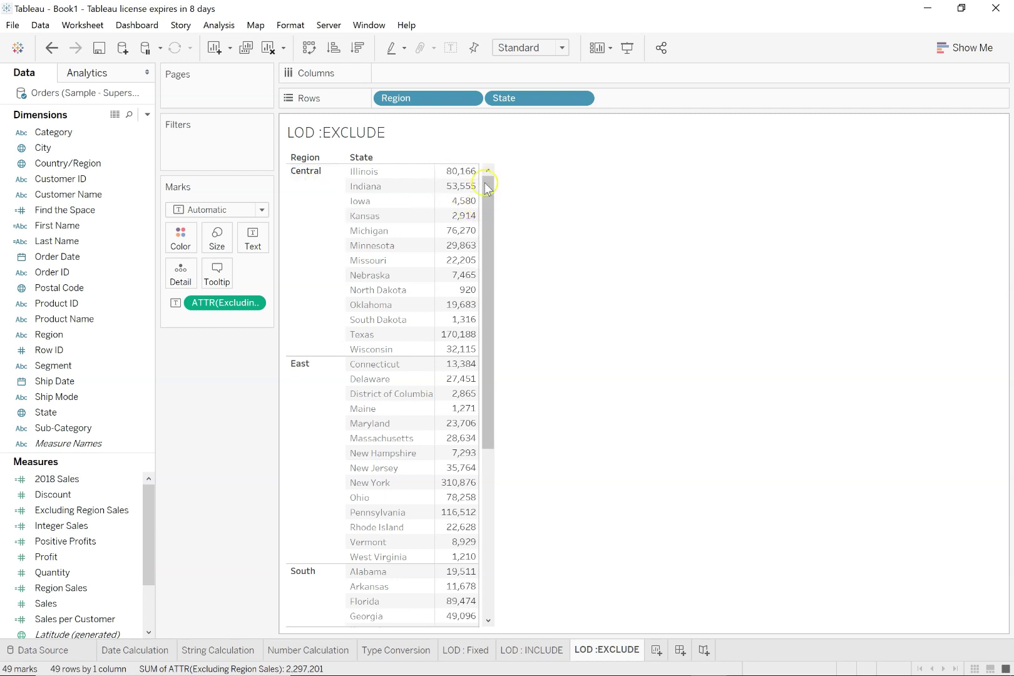
pyautogui.moveTo(528, 100); pyautogui.dragTo(188, 407)
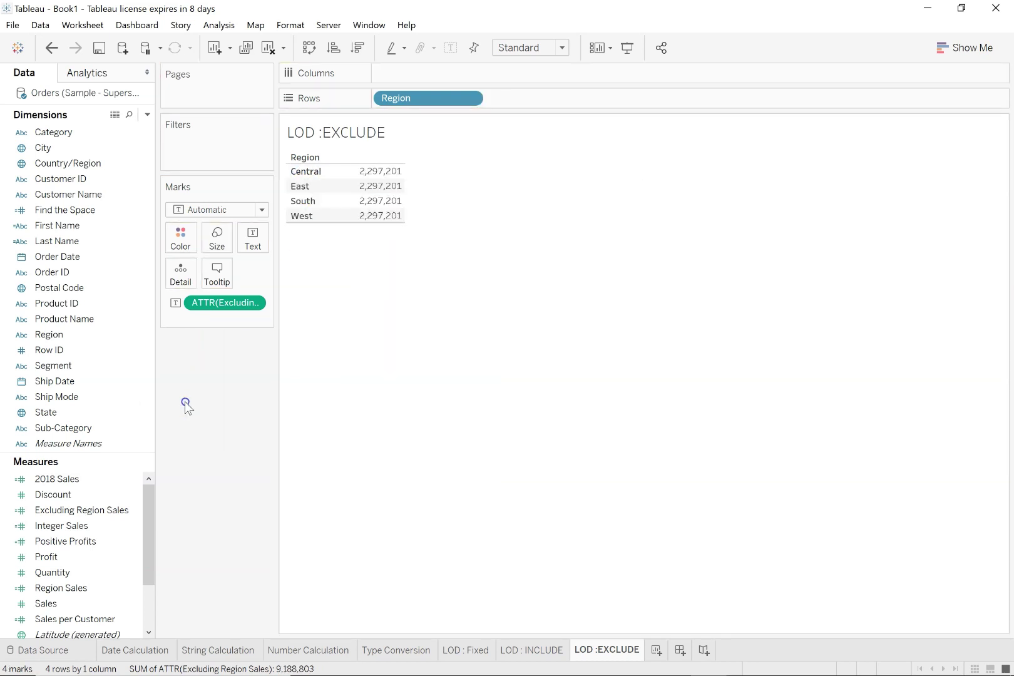
pyautogui.moveTo(55, 133); pyautogui.dragTo(536, 99)
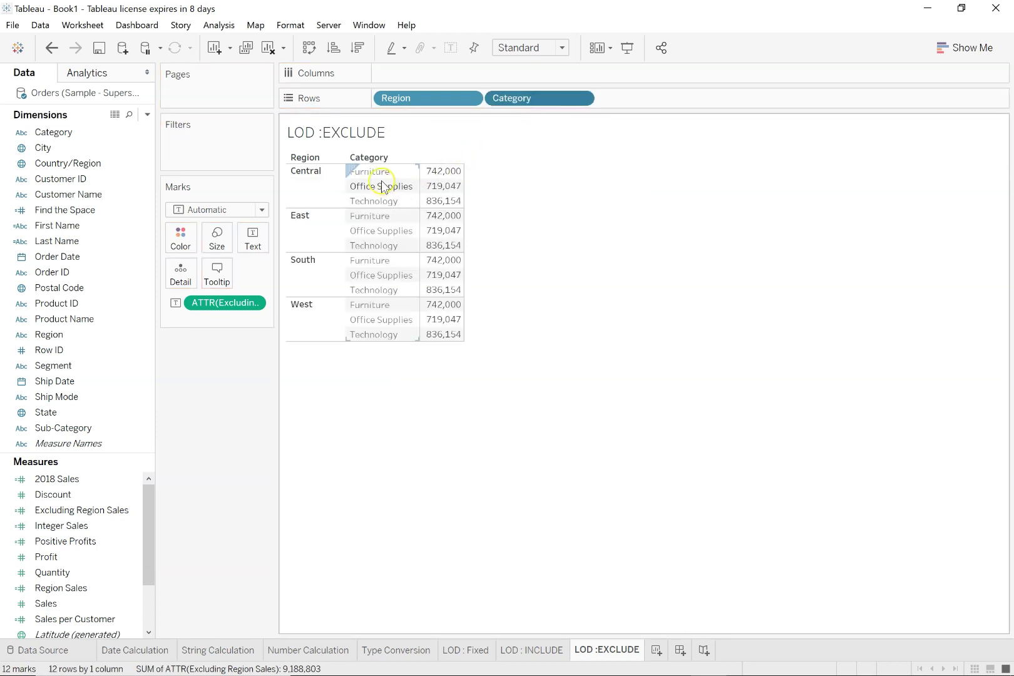
pyautogui.moveTo(369, 171); pyautogui.dragTo(410, 219)
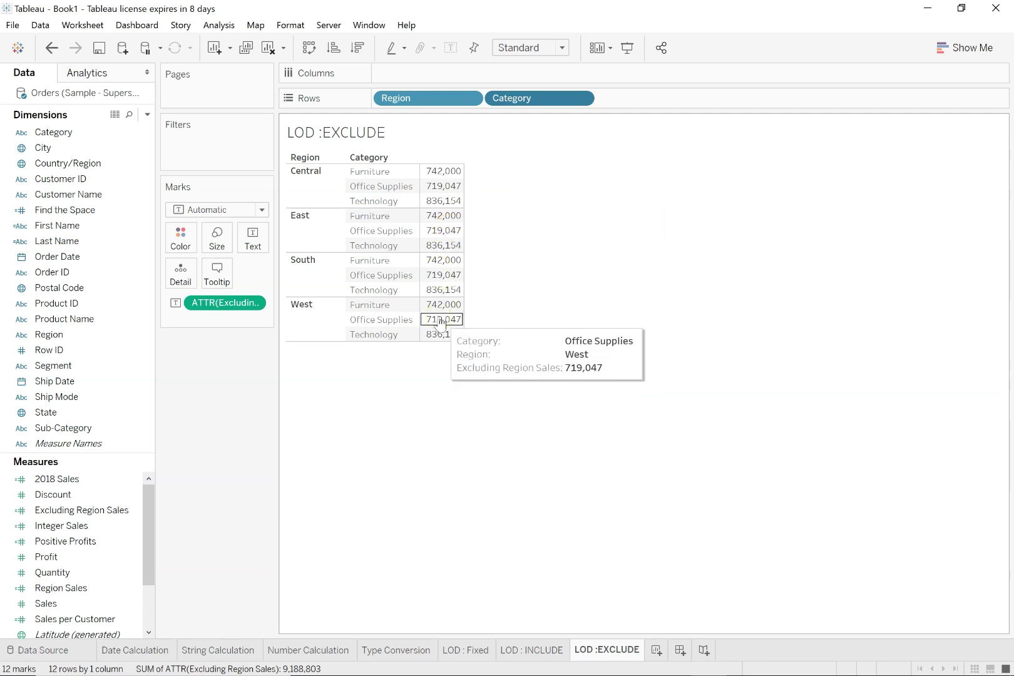
# Step: Add Sales to the table beside Excluding Region Sales and compare the two measures for each Region and Category
pyautogui.moveTo(47, 601); pyautogui.dragTo(445, 305)
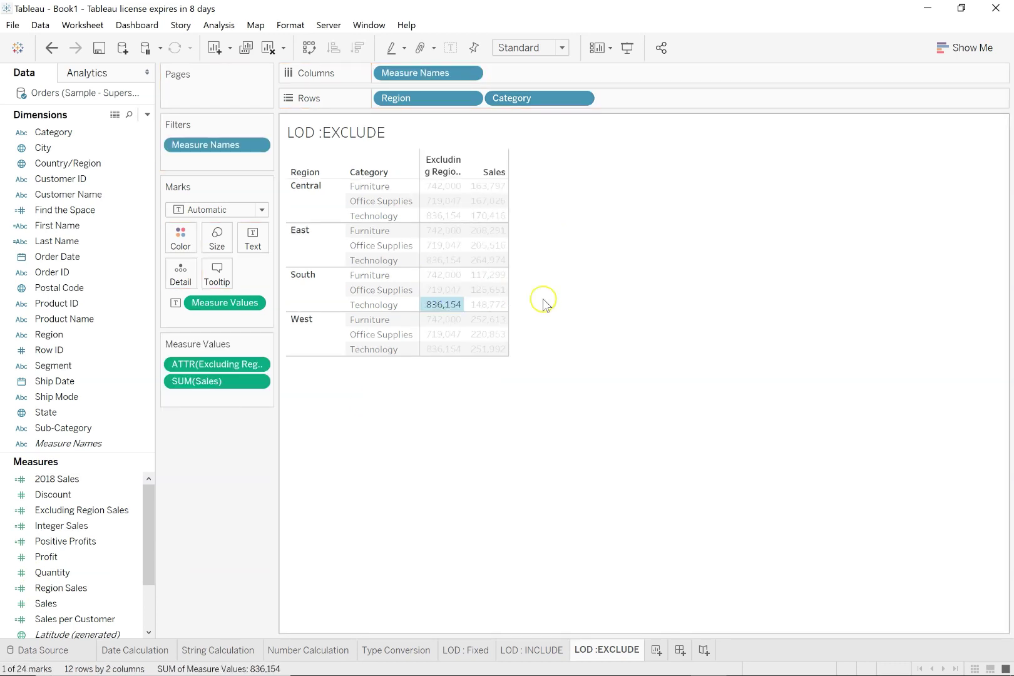
pyautogui.click(586, 355)
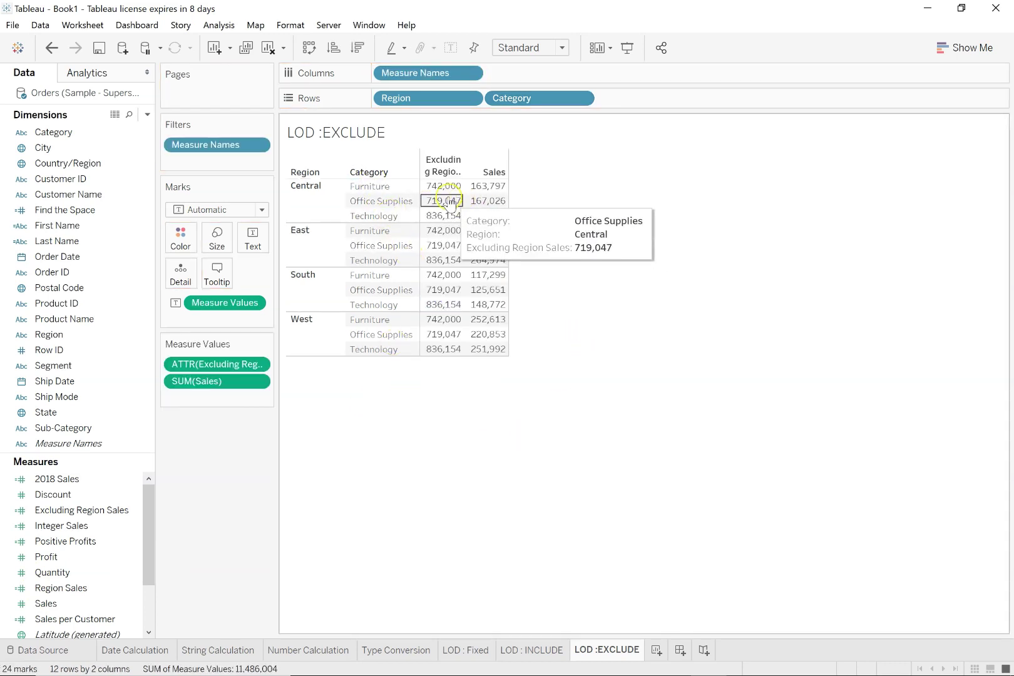
pyautogui.moveTo(500, 191)
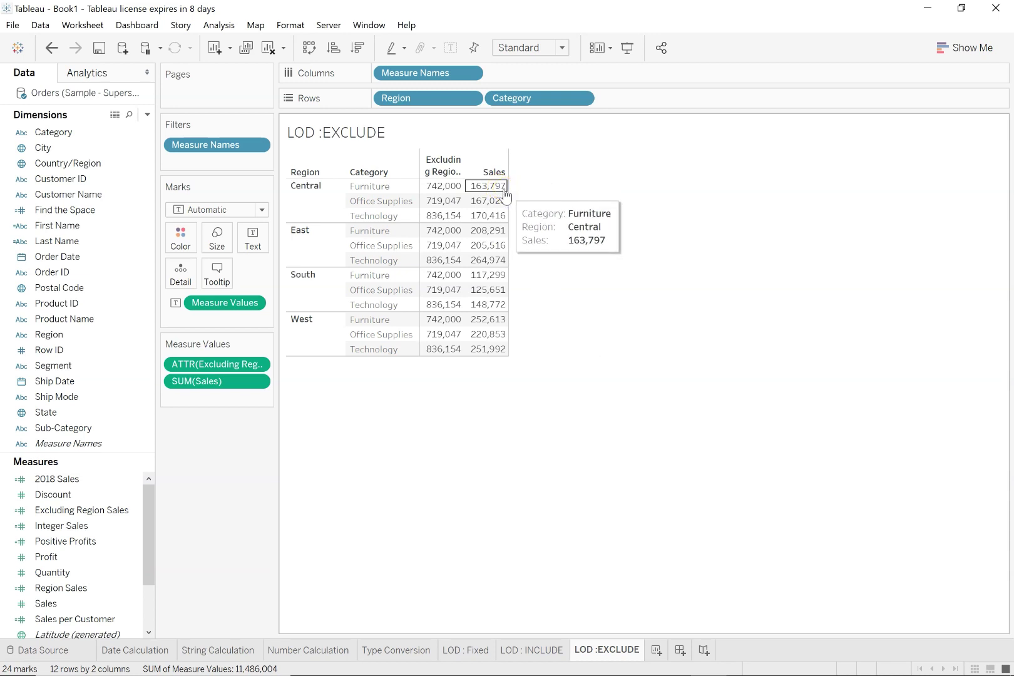
pyautogui.moveTo(452, 193)
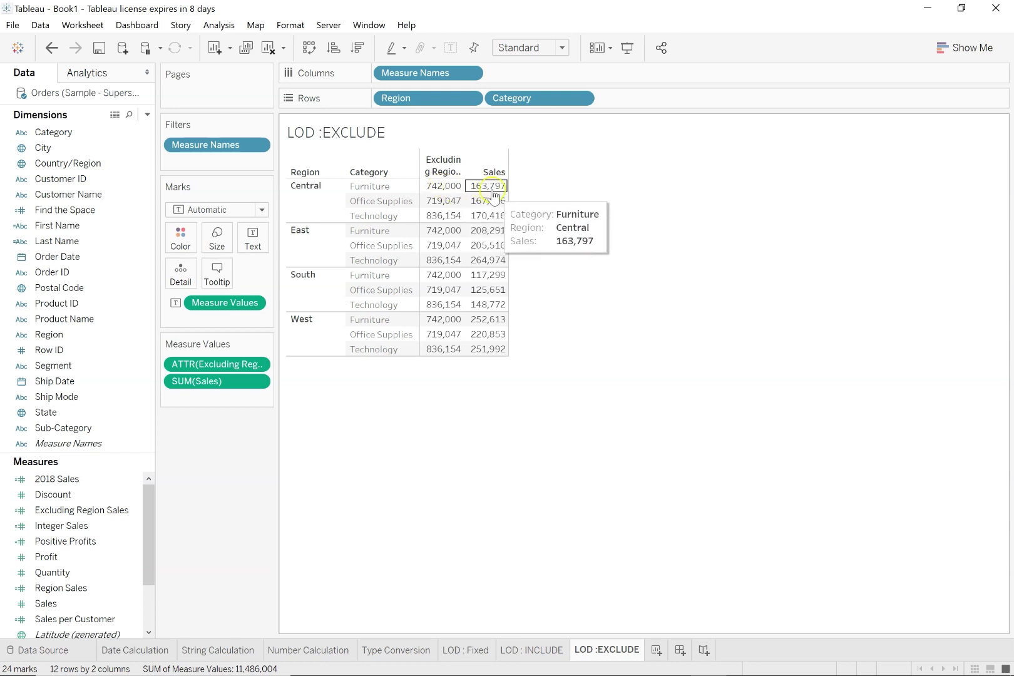
pyautogui.moveTo(491, 237)
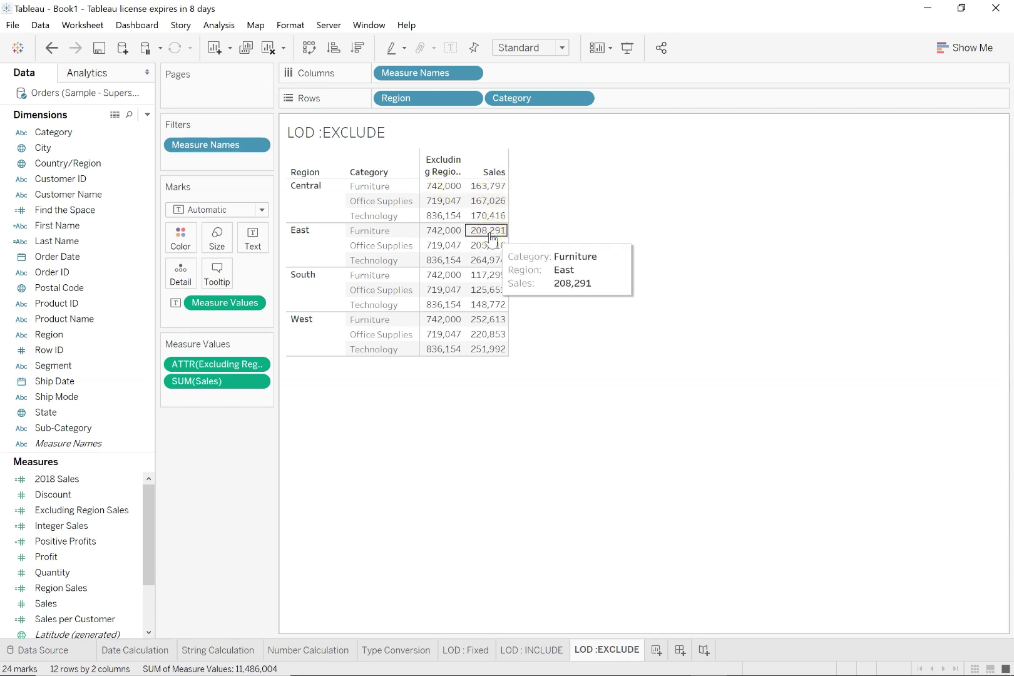
pyautogui.moveTo(489, 279)
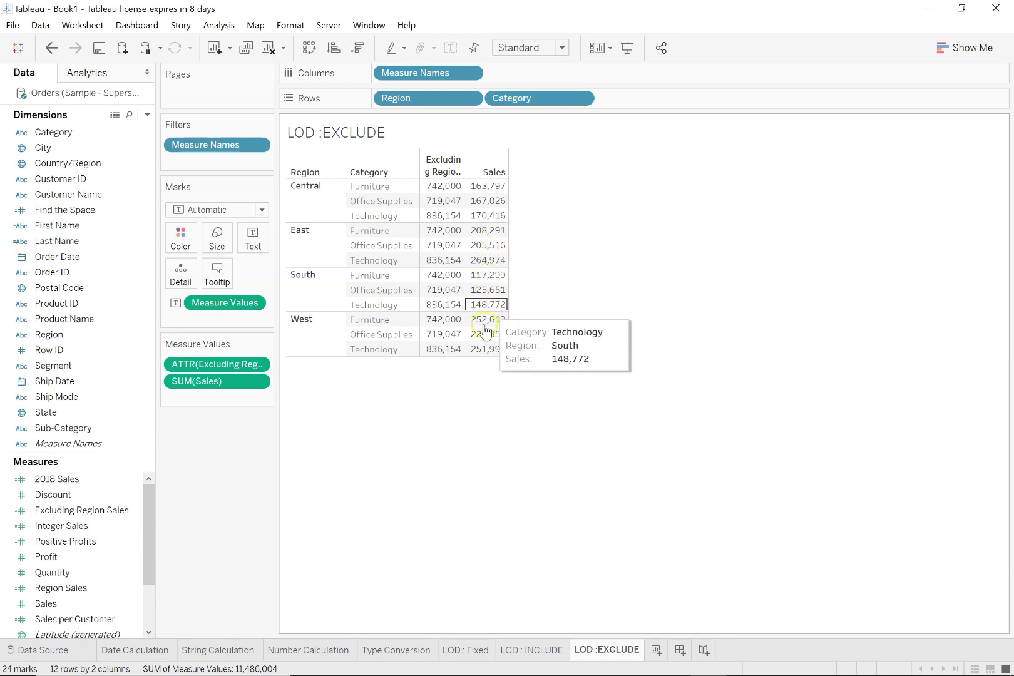
pyautogui.moveTo(491, 321)
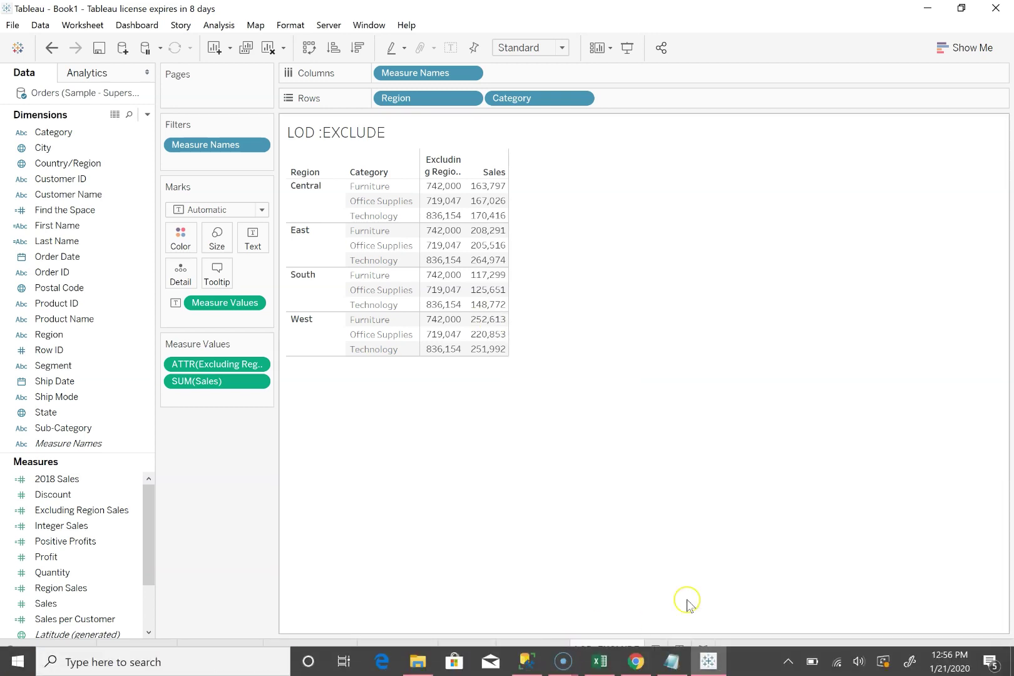
pyautogui.moveTo(459, 214)
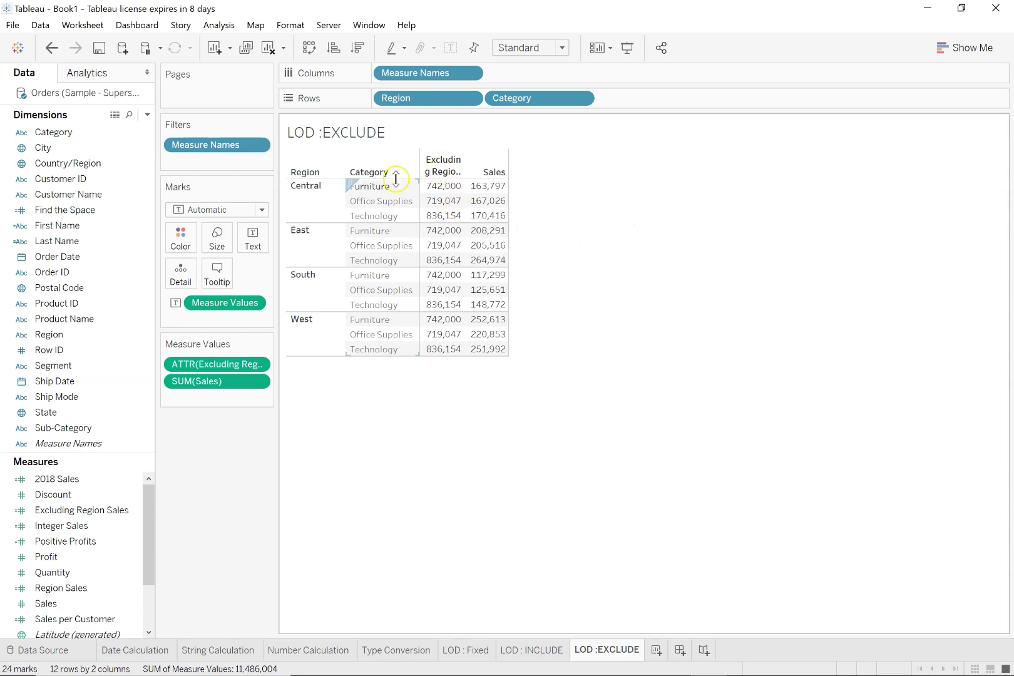